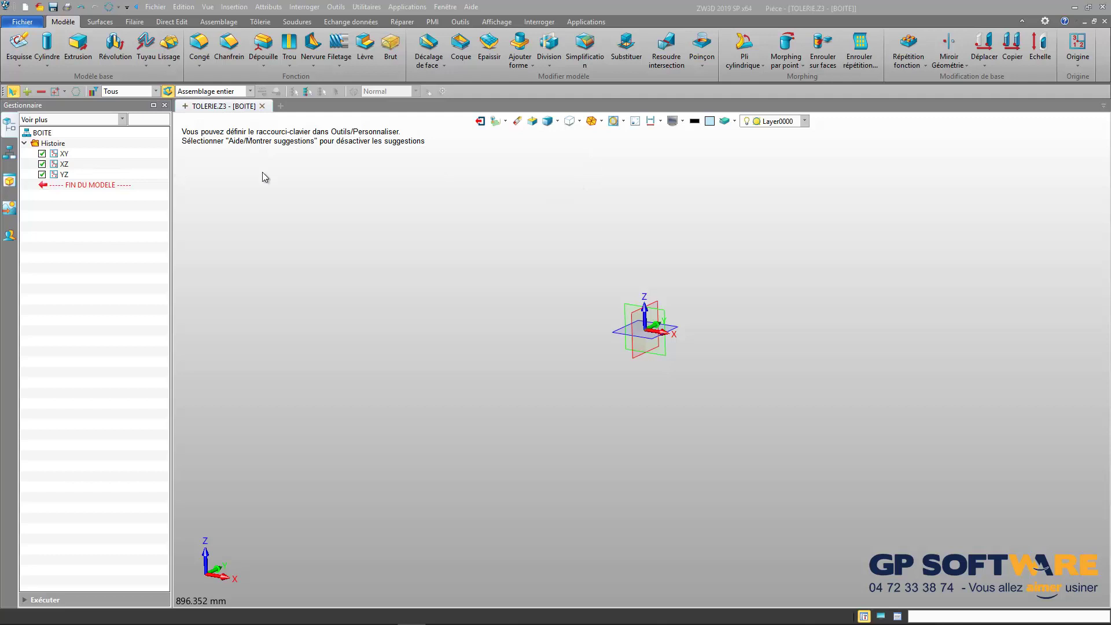
{"action": "left_click", "coordinate": [260, 22]}
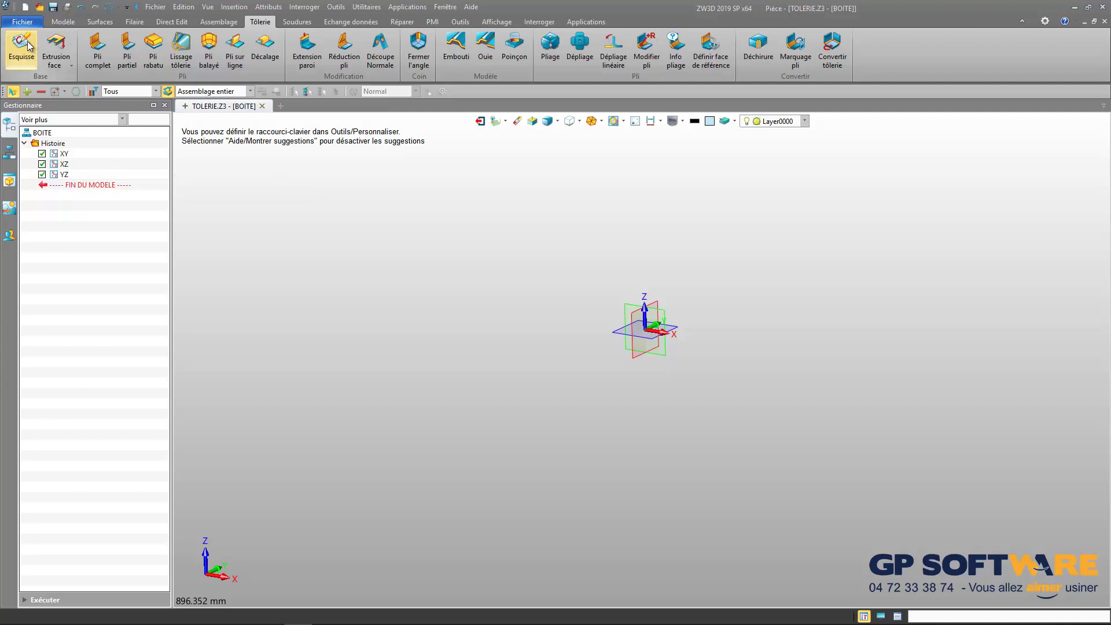
{"action": "left_click", "coordinate": [71, 65]}
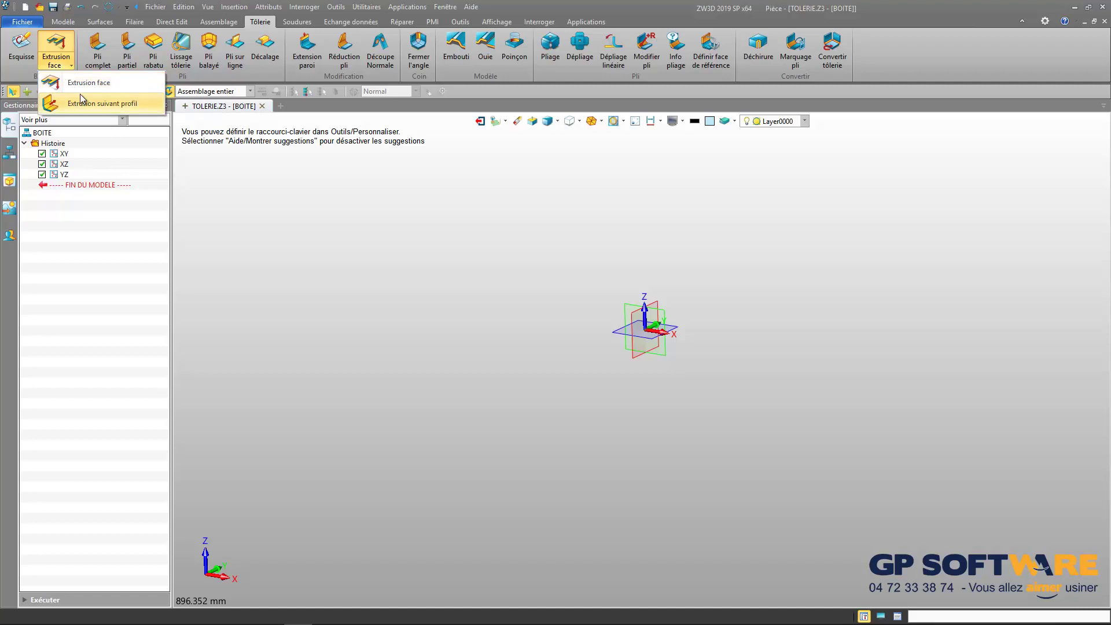
{"action": "left_click", "coordinate": [113, 100]}
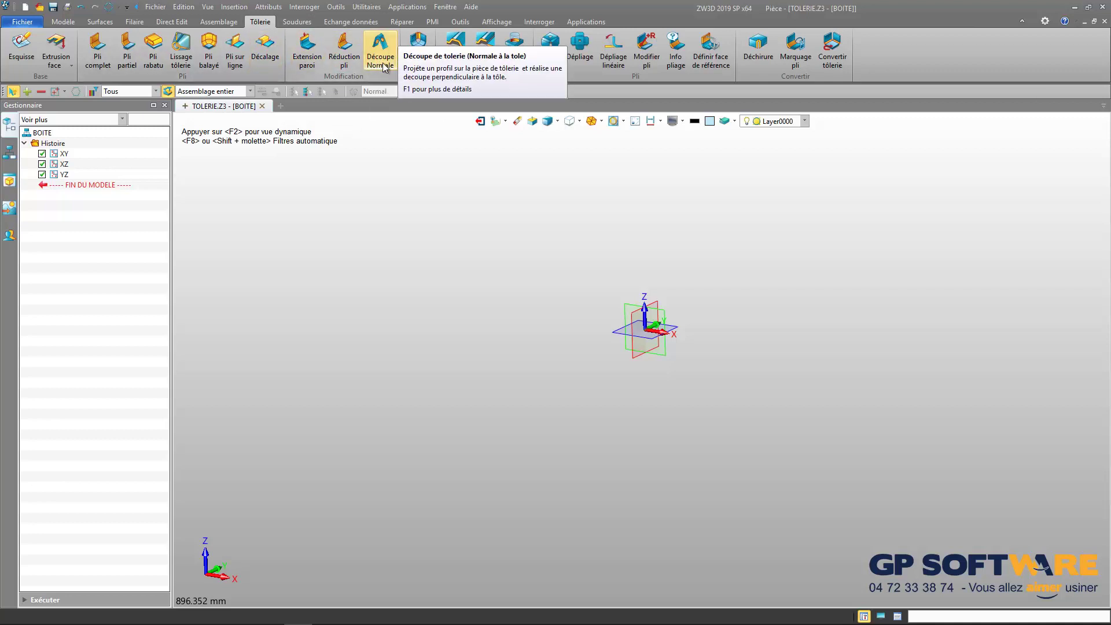
{"action": "left_click", "coordinate": [419, 50]}
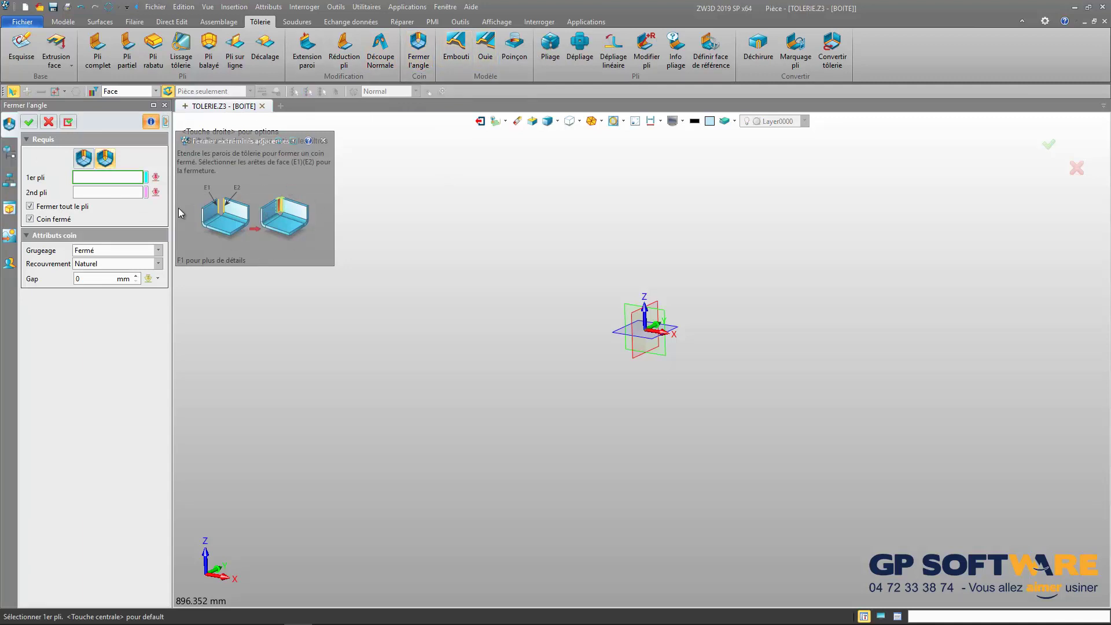
{"action": "left_click", "coordinate": [48, 122]}
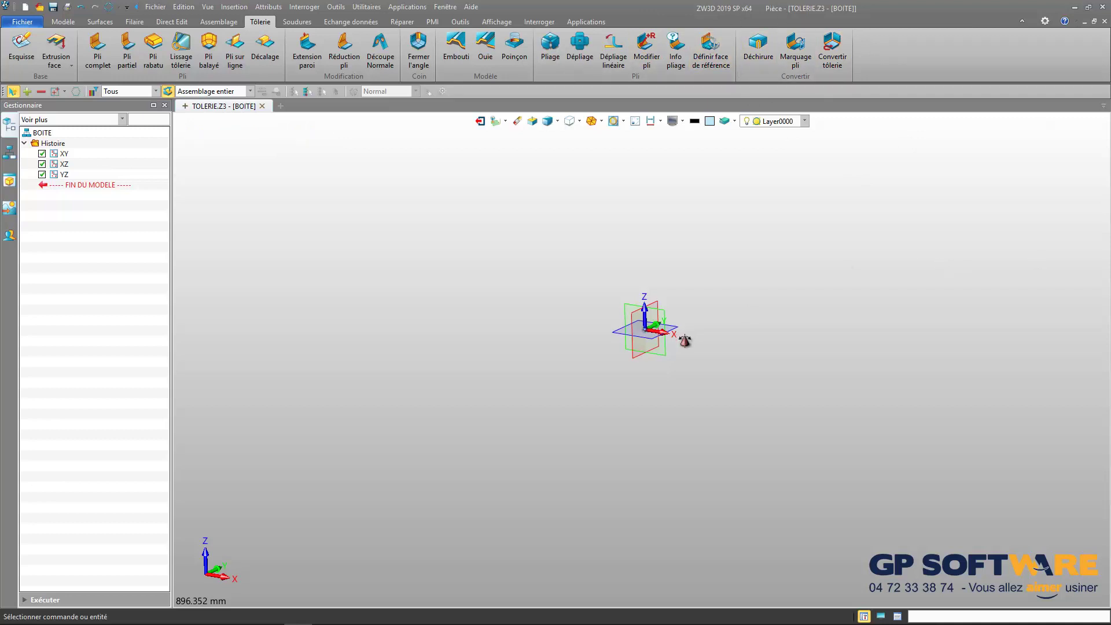
- Sketch a rectangle about 520 × 300 mm centred on the origin in the XY plane and exit the sketch
{"action": "left_click", "coordinate": [25, 64]}
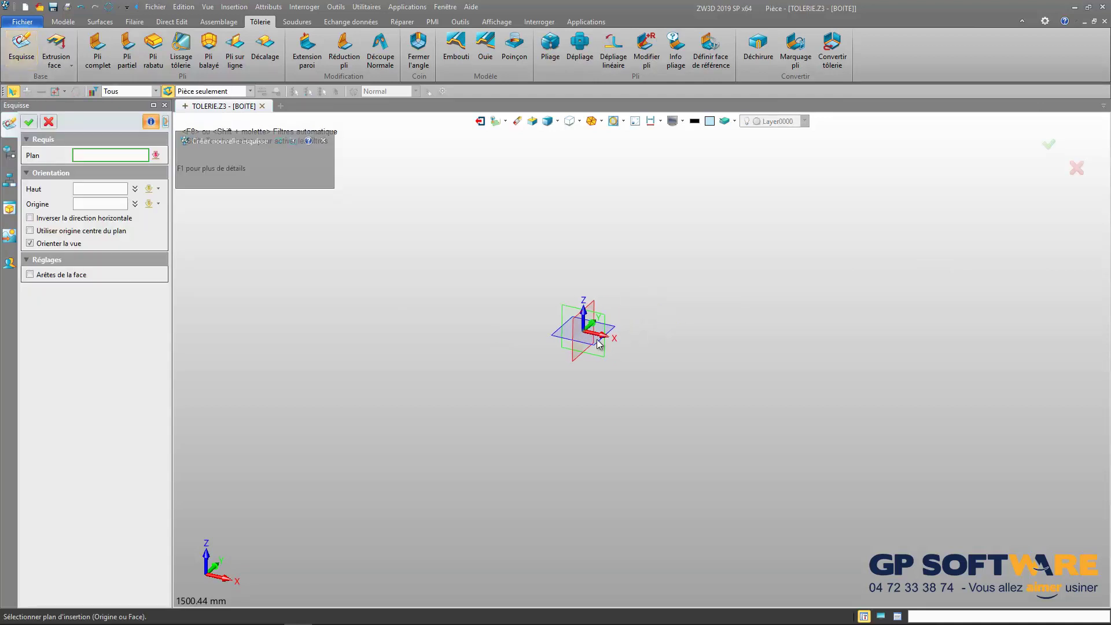
{"action": "left_click", "coordinate": [1049, 145]}
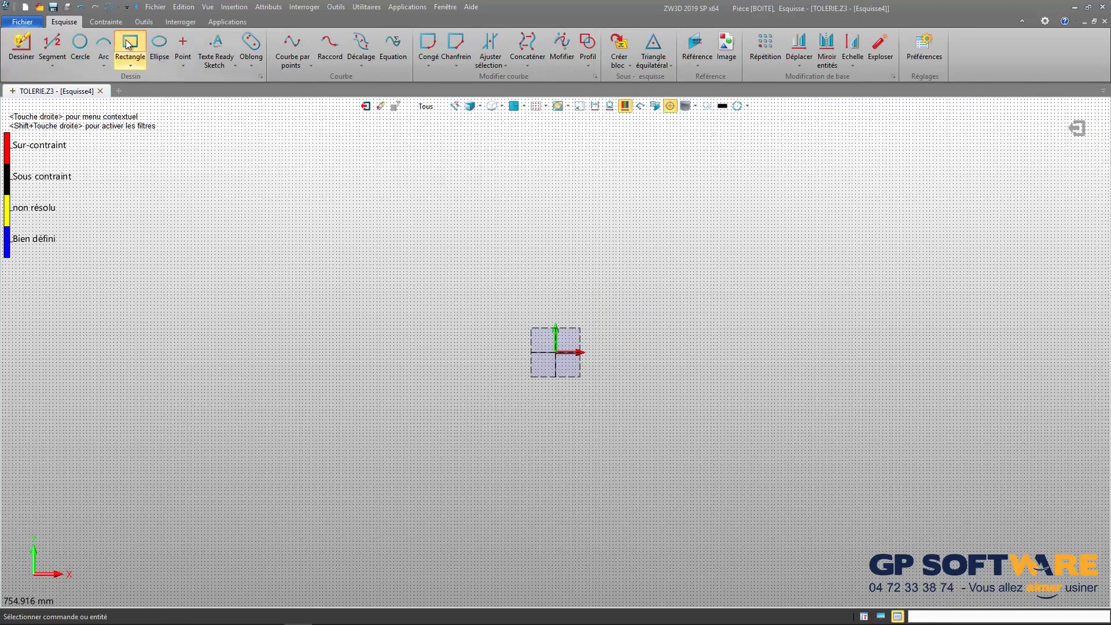
{"action": "left_click", "coordinate": [128, 39]}
{"action": "type", "text": "0,0"}
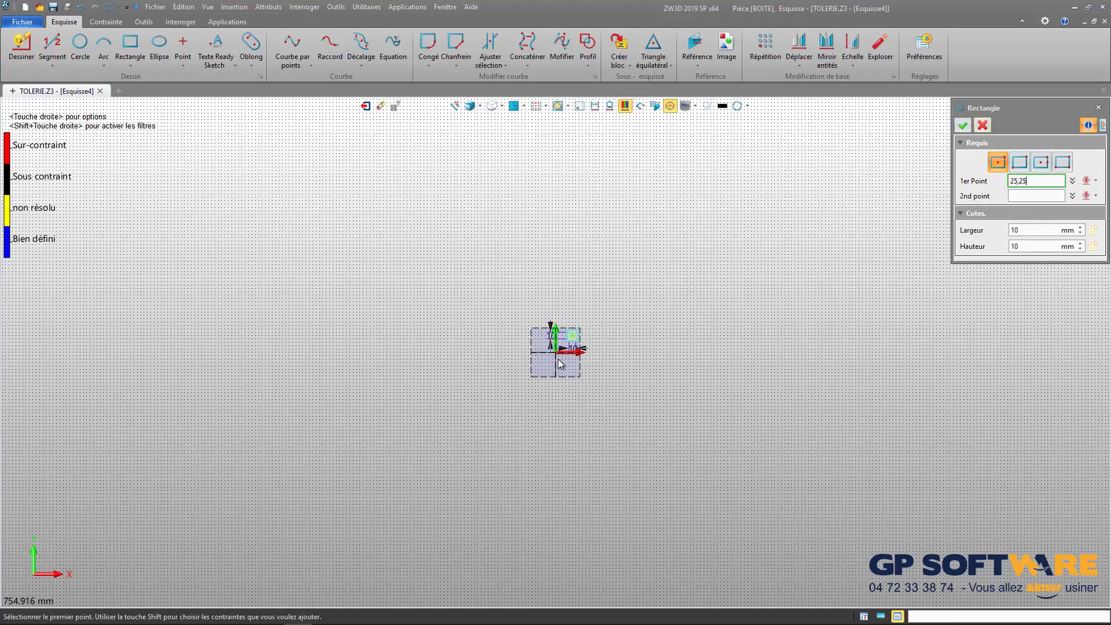
{"action": "key", "text": "Return"}
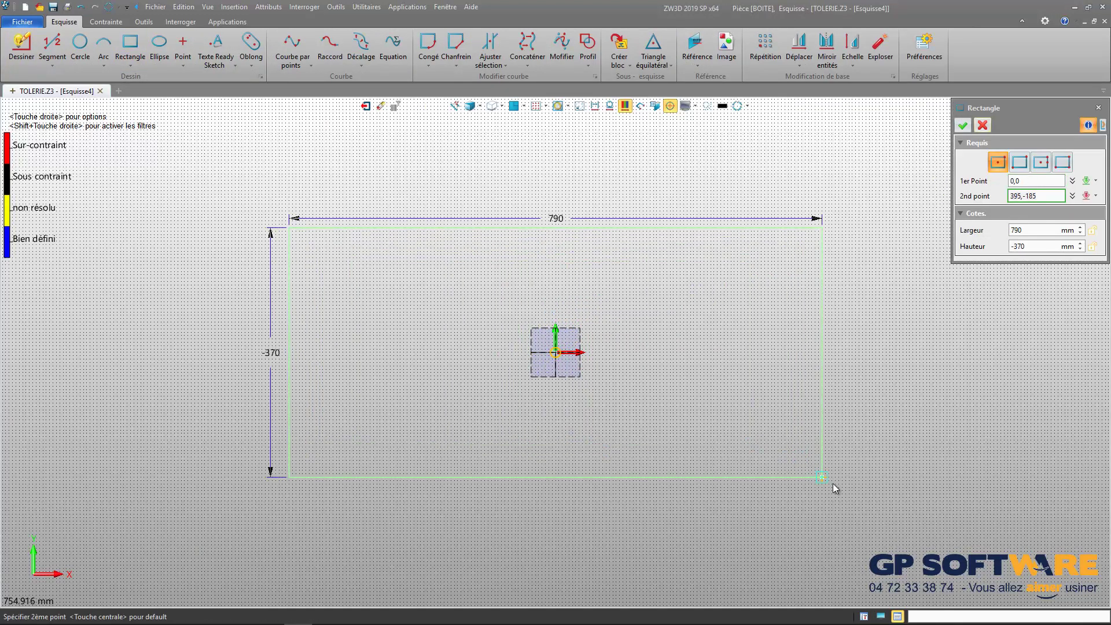
{"action": "left_click", "coordinate": [730, 453]}
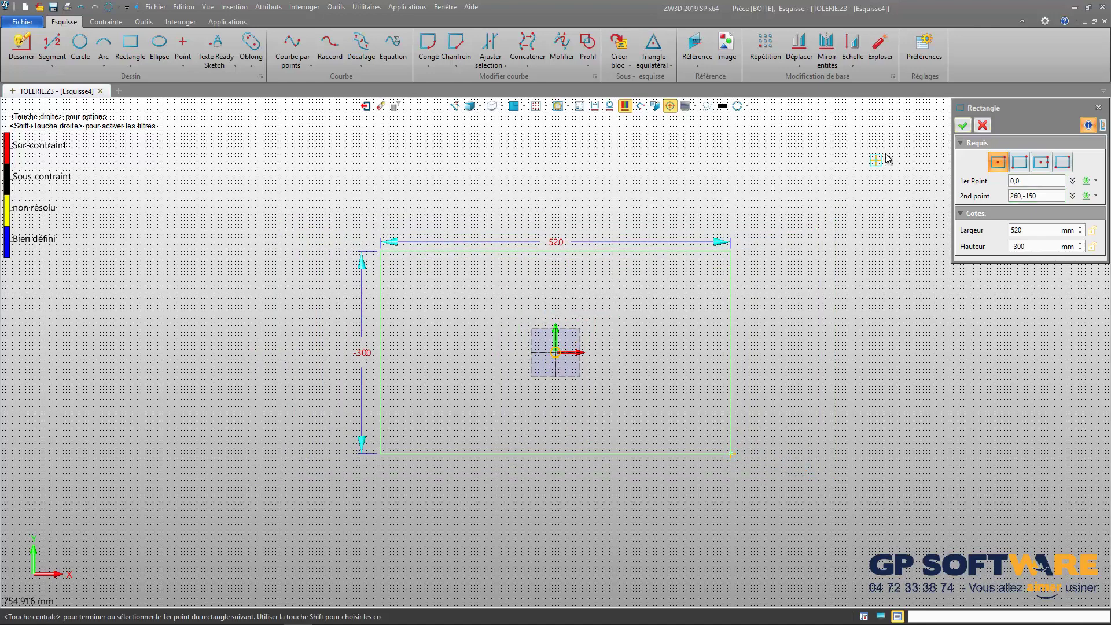
{"action": "left_click", "coordinate": [962, 126]}
{"action": "left_click", "coordinate": [1074, 130]}
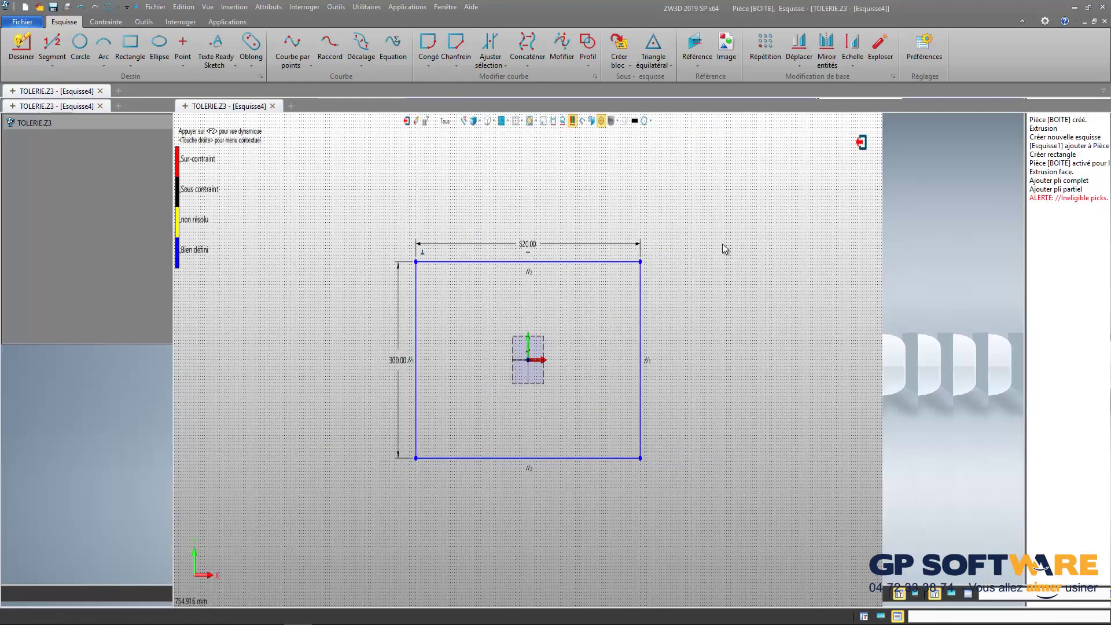
- Create the sheet metal base from the rectangle sketch with Extrusion face at 2 mm thickness
{"action": "scroll", "coordinate": [490, 290], "scroll_direction": "up", "scroll_amount": 2}
{"action": "right_click_drag", "start_coordinate": [490, 290], "coordinate": [489, 261]}
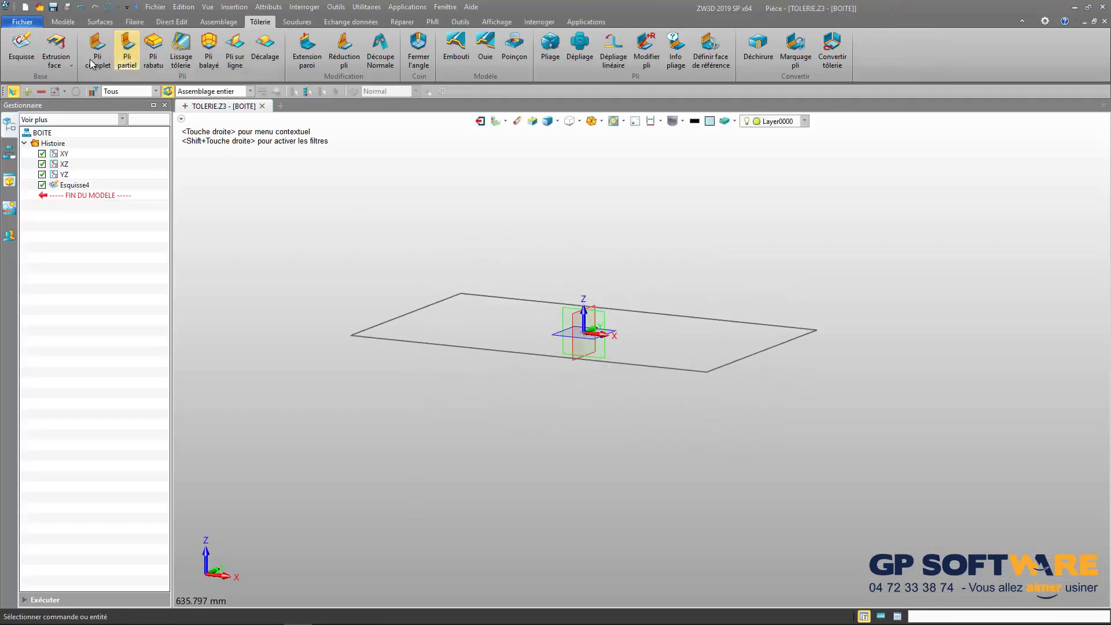
{"action": "left_click", "coordinate": [50, 55]}
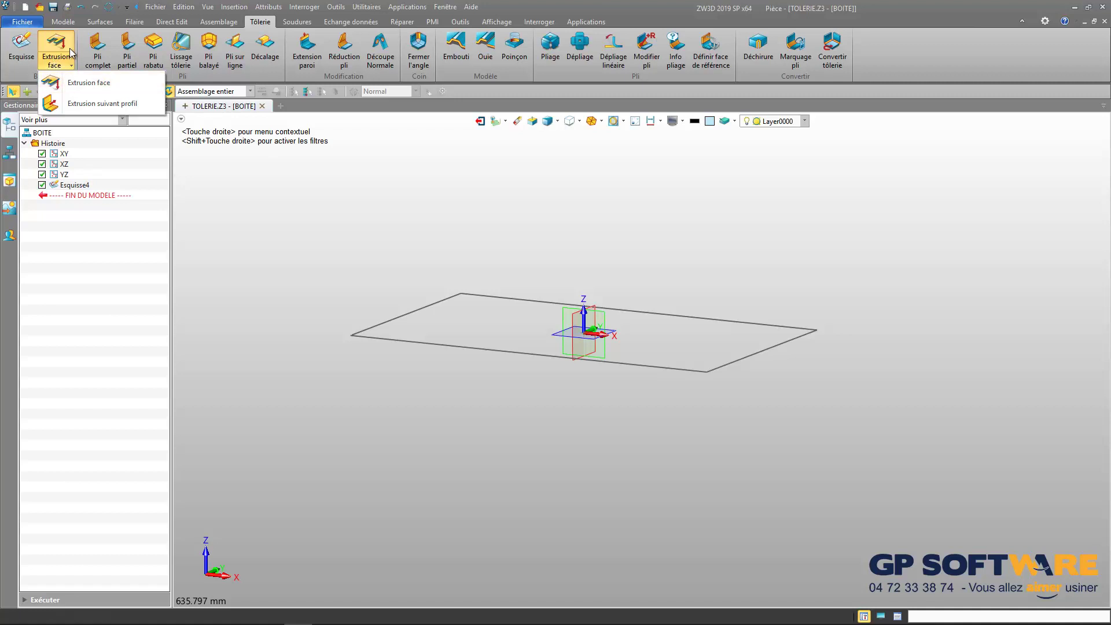
{"action": "left_click", "coordinate": [60, 48]}
{"action": "left_click", "coordinate": [57, 50]}
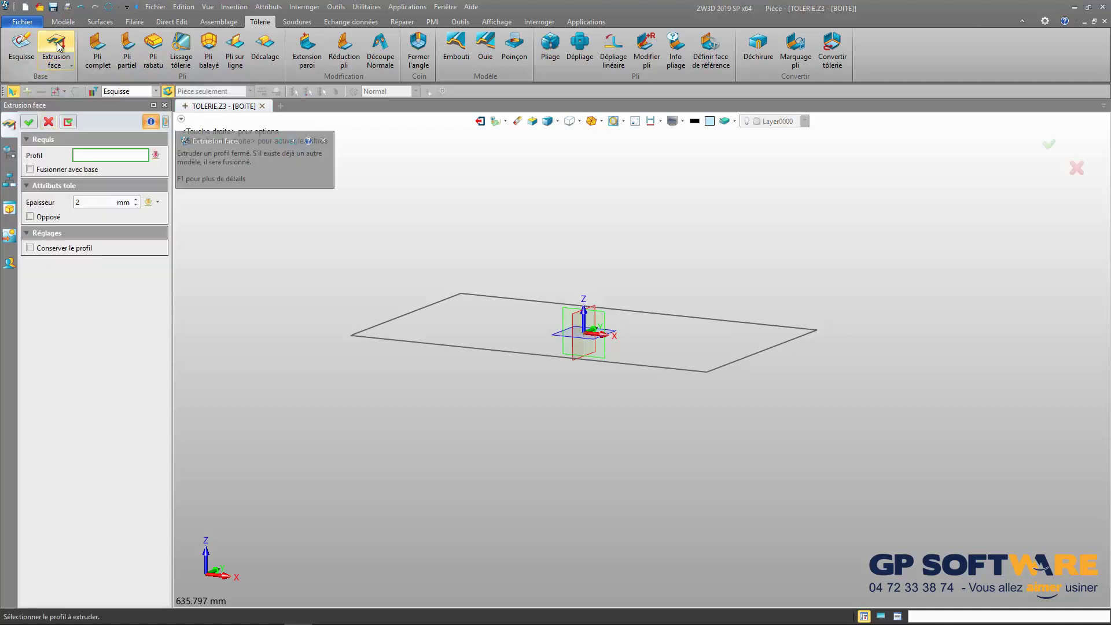
{"action": "left_click", "coordinate": [433, 304]}
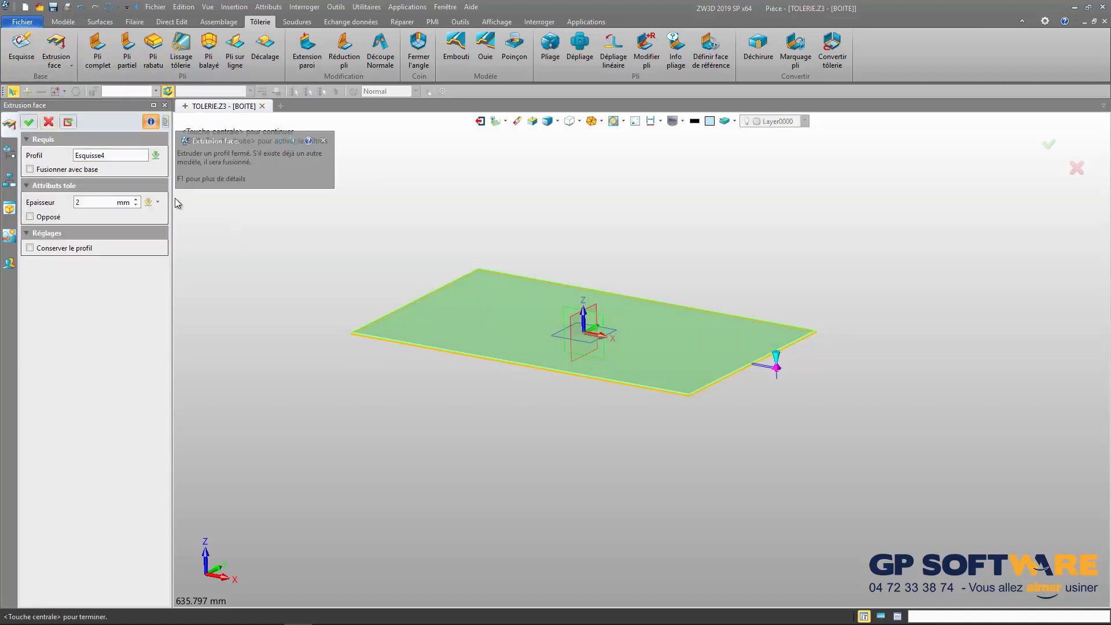
{"action": "left_click", "coordinate": [89, 202]}
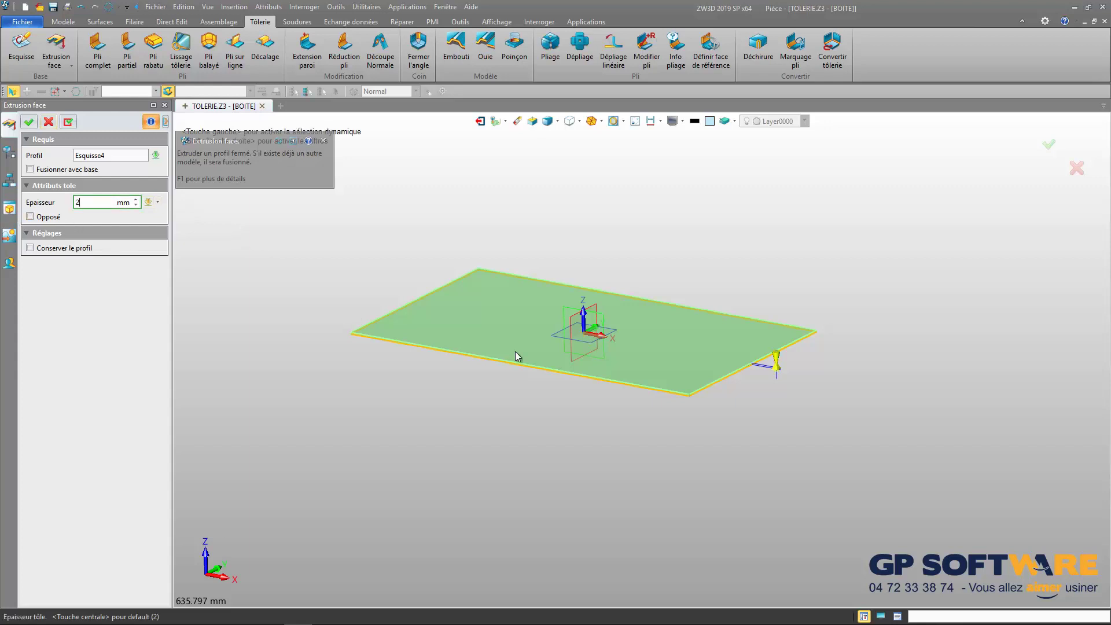
{"action": "scroll", "coordinate": [574, 336], "scroll_direction": "up", "scroll_amount": 1}
{"action": "left_click", "coordinate": [29, 122]}
- Start a full bend (Pli complet) and select the base plate's four edges for the box walls
{"action": "middle_click_drag", "start_coordinate": [288, 227], "coordinate": [453, 250]}
{"action": "right_click_drag", "start_coordinate": [453, 250], "coordinate": [476, 255]}
{"action": "scroll", "coordinate": [457, 241], "scroll_direction": "down", "scroll_amount": 2}
{"action": "scroll", "coordinate": [437, 238], "scroll_direction": "up", "scroll_amount": 2}
{"action": "right_click_drag", "start_coordinate": [382, 218], "coordinate": [513, 236]}
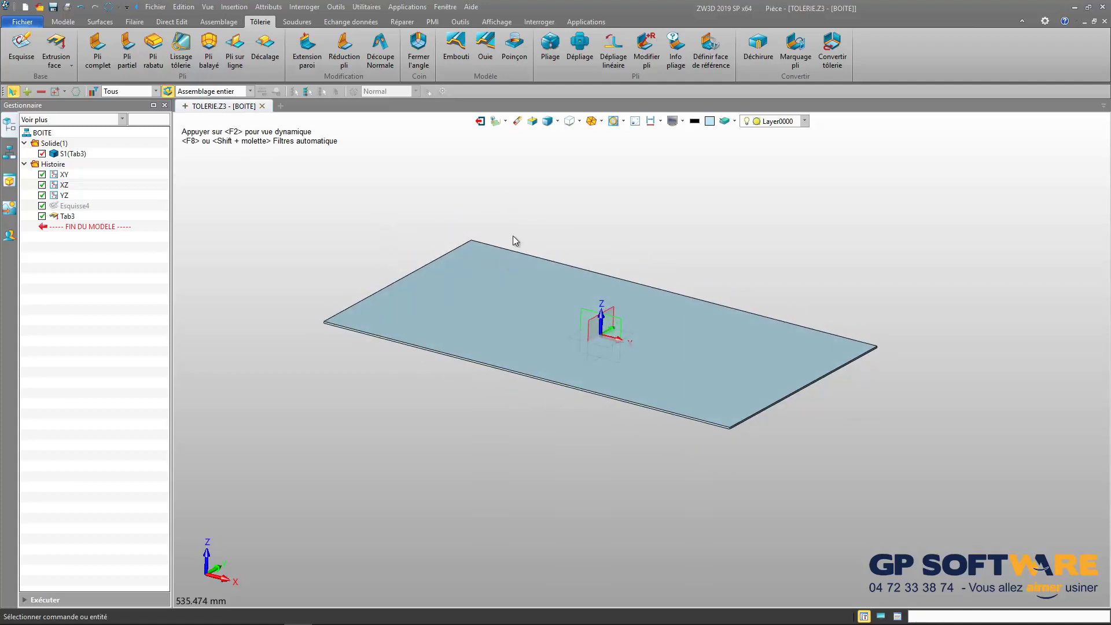
{"action": "right_click_drag", "start_coordinate": [507, 278], "coordinate": [504, 247]}
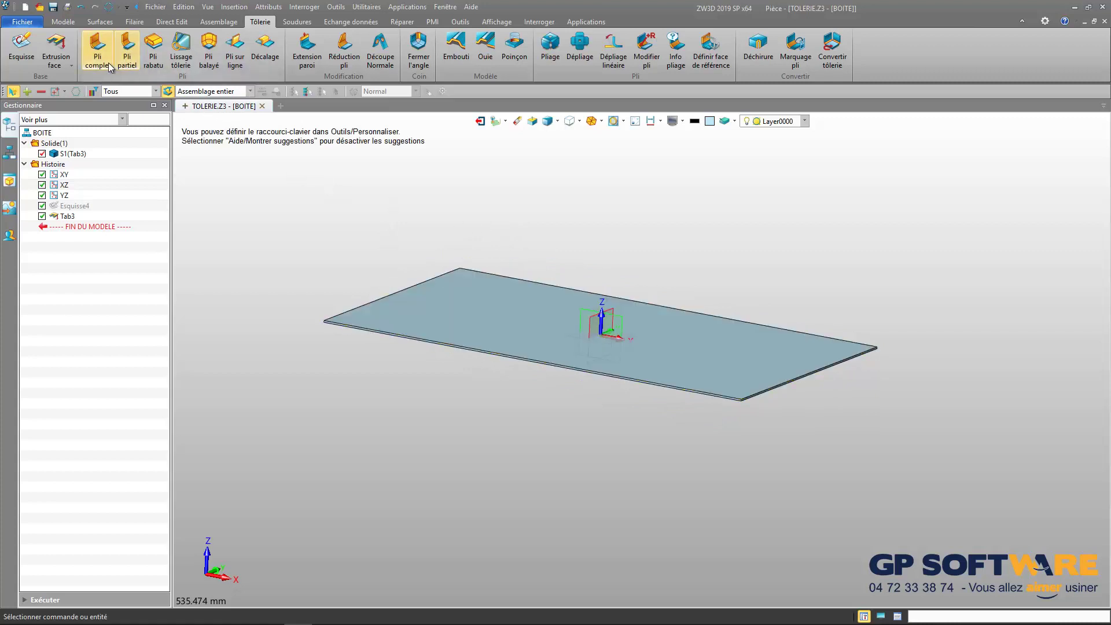
{"action": "left_click", "coordinate": [97, 50]}
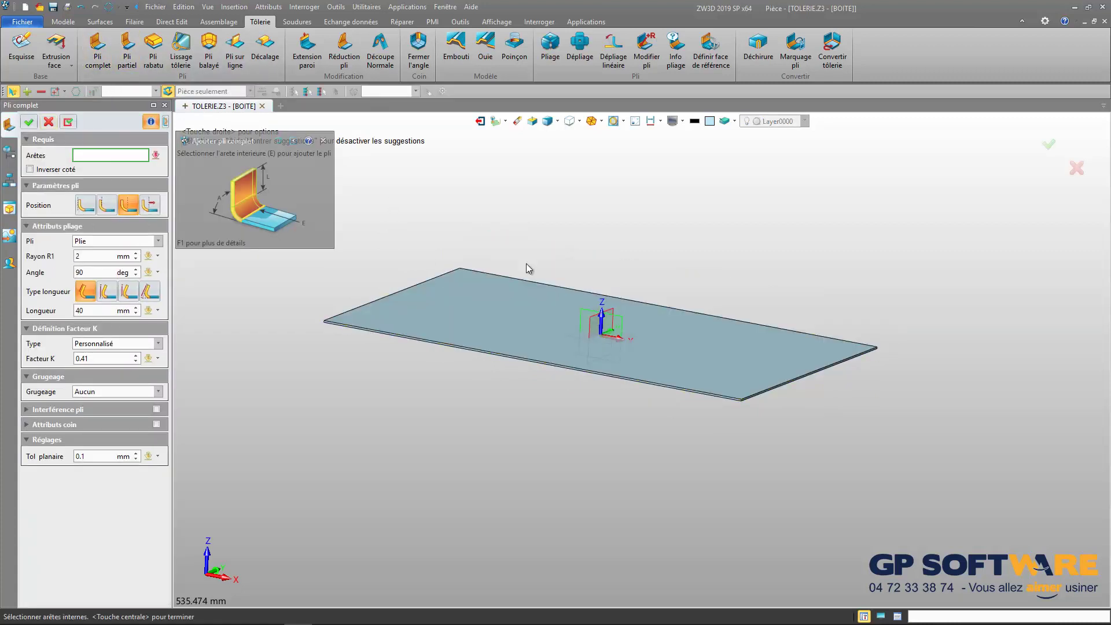
{"action": "left_click", "coordinate": [429, 279]}
{"action": "left_click", "coordinate": [496, 273]}
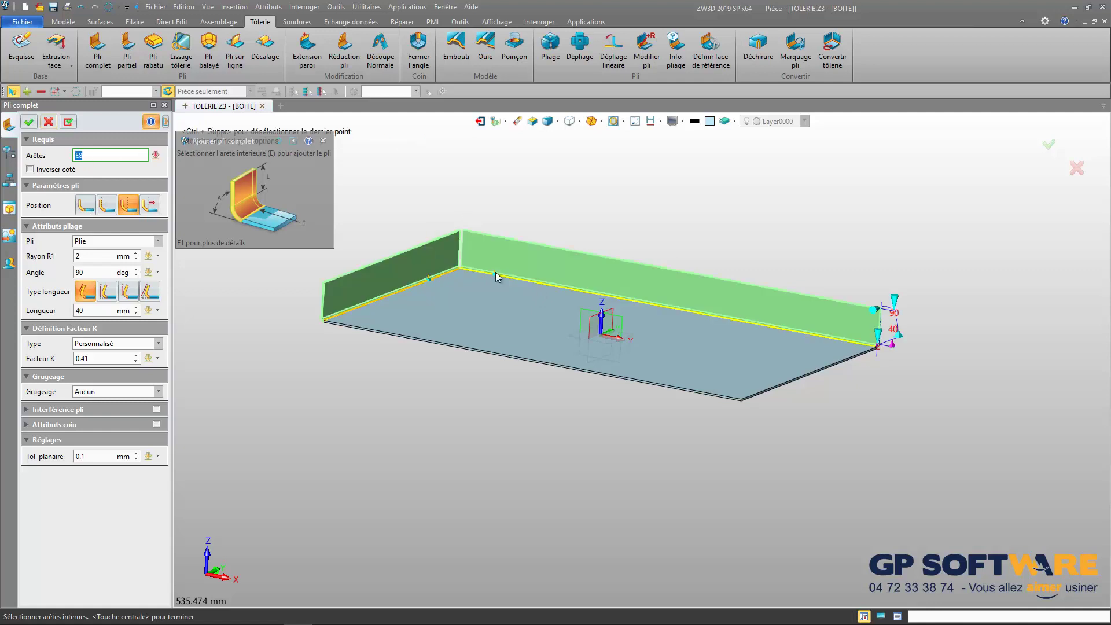
{"action": "left_click", "coordinate": [828, 370]}
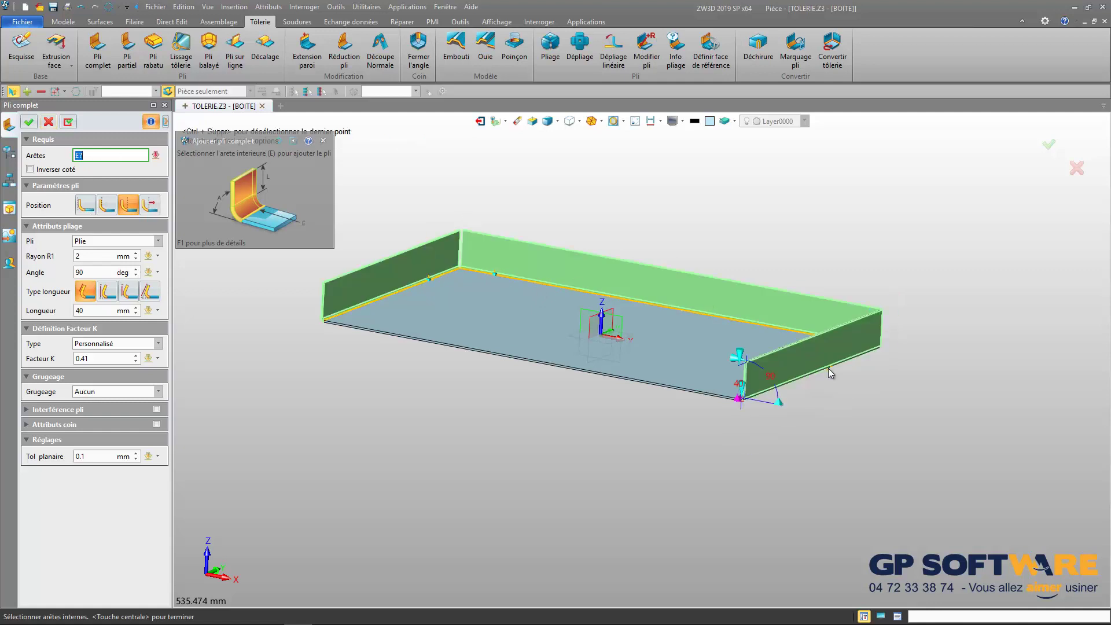
{"action": "left_click", "coordinate": [650, 378]}
- Set the wall flanges' length to 65 mm and their bend angle to 90 degrees
{"action": "scroll", "coordinate": [317, 291], "scroll_direction": "up", "scroll_amount": 4}
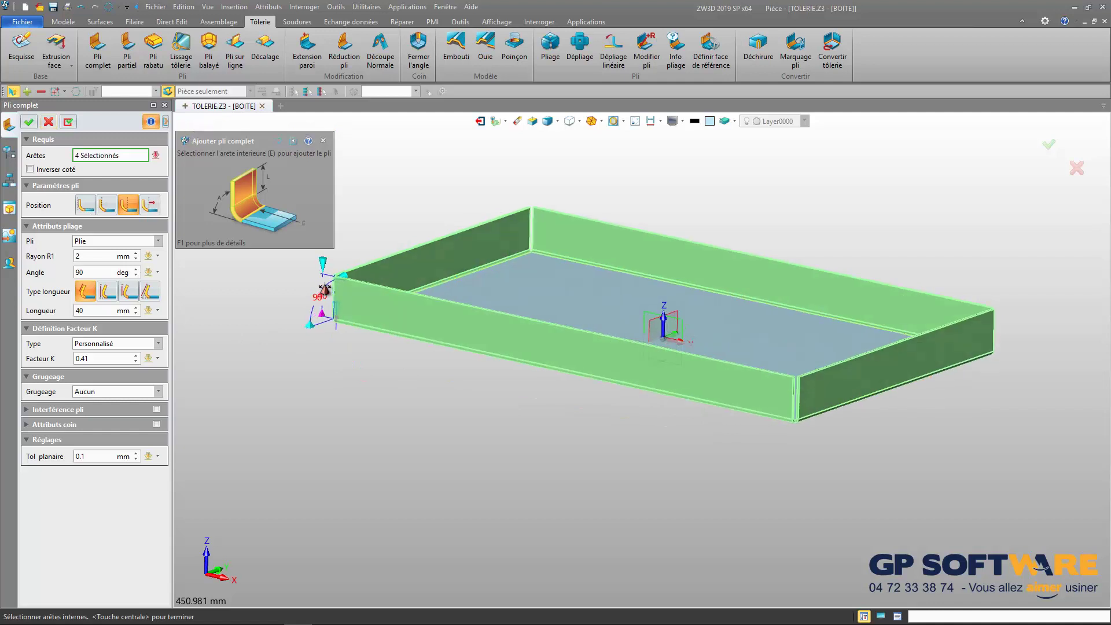
{"action": "scroll", "coordinate": [324, 287], "scroll_direction": "up", "scroll_amount": 2}
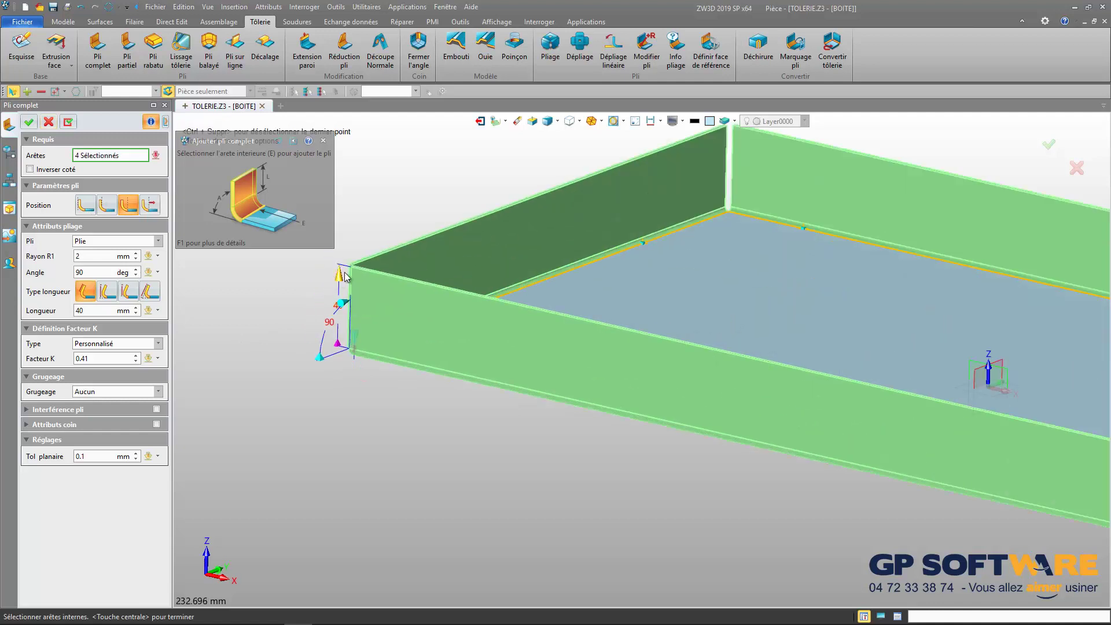
{"action": "left_click_drag", "start_coordinate": [345, 277], "coordinate": [359, 232]}
{"action": "mouse_move", "coordinate": [345, 311]}
{"action": "left_mouse_down"}
{"action": "mouse_move", "coordinate": [338, 299]}
{"action": "mouse_move", "coordinate": [346, 316]}
{"action": "left_mouse_up"}
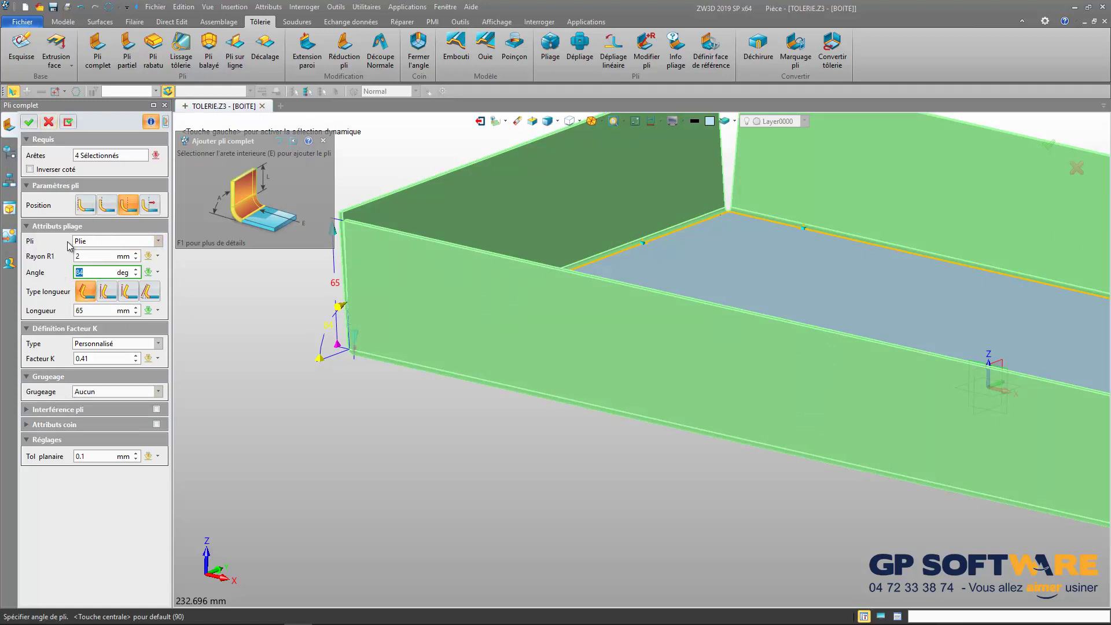
{"action": "key", "text": "Return"}
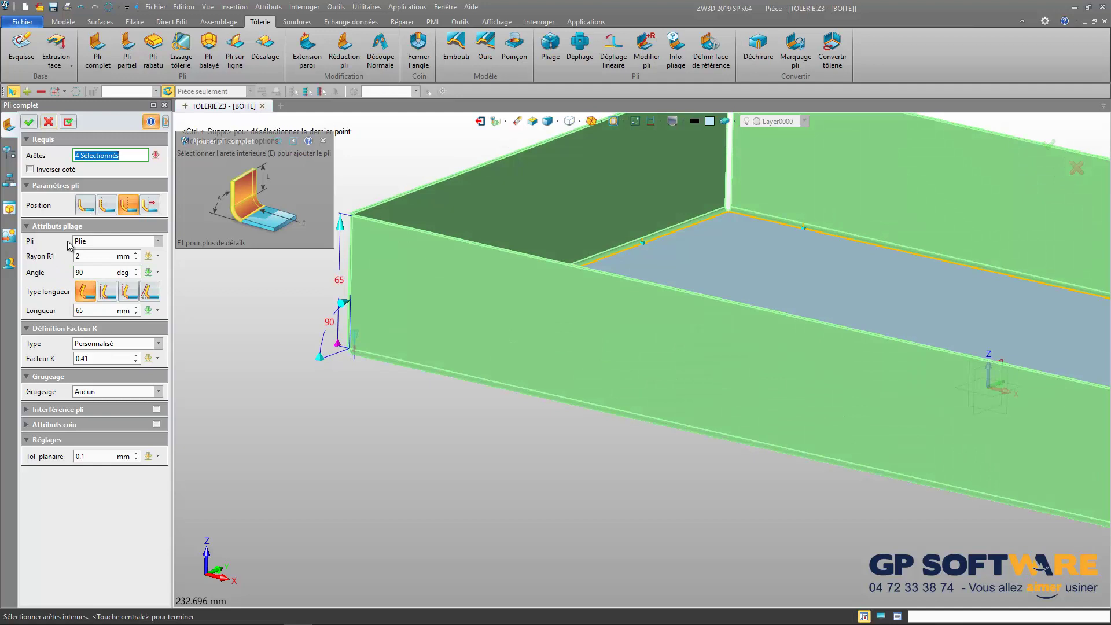
- Check the relief and corner settings and the corner preview, and create the four flanges with relief Aucun and corner attributes off
{"action": "scroll", "coordinate": [449, 357], "scroll_direction": "down", "scroll_amount": 5}
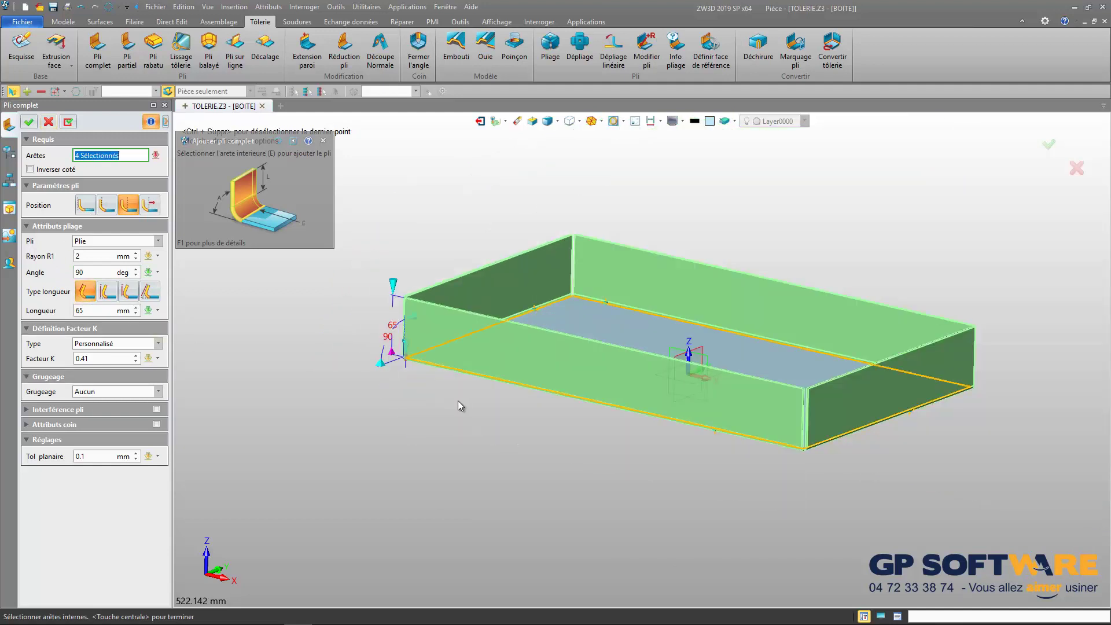
{"action": "scroll", "coordinate": [734, 466], "scroll_direction": "up", "scroll_amount": 3}
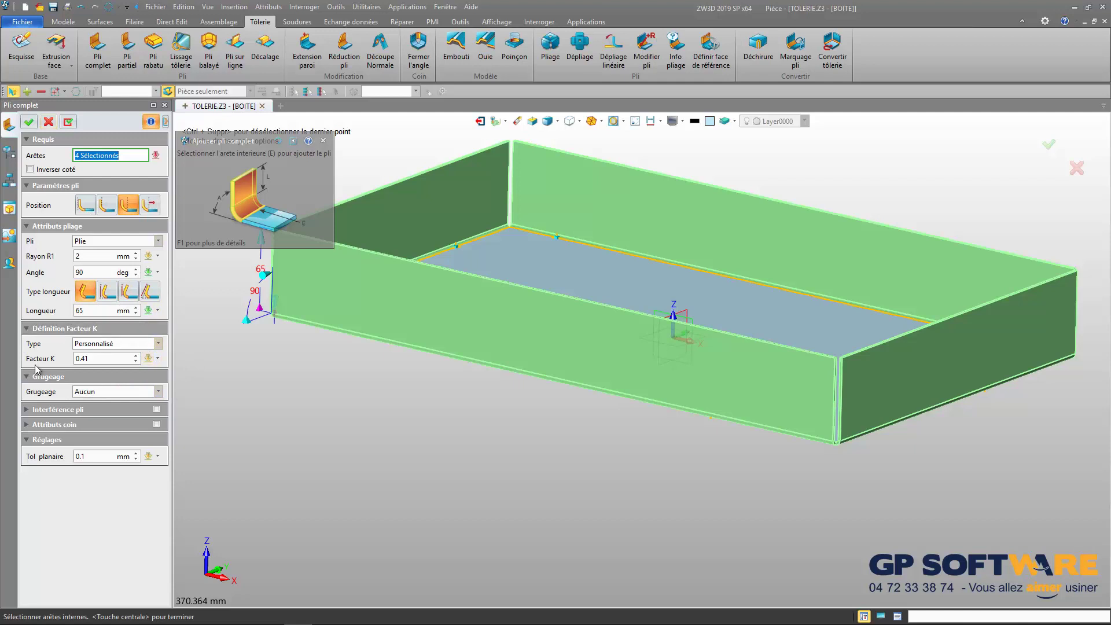
{"action": "left_click", "coordinate": [110, 391]}
{"action": "left_click", "coordinate": [109, 392]}
{"action": "left_click", "coordinate": [72, 424]}
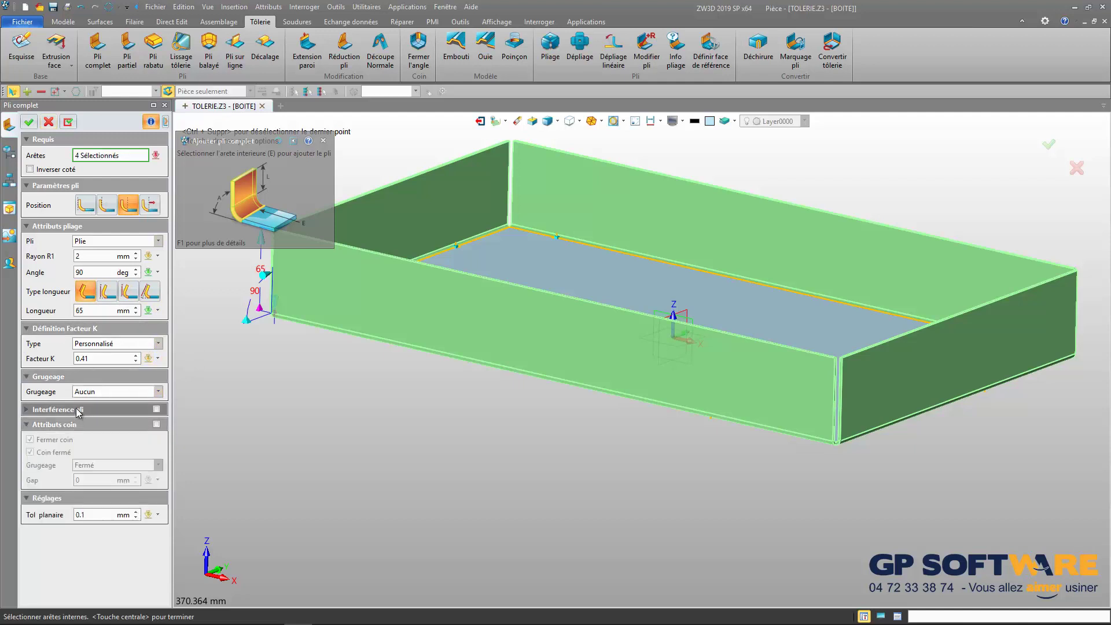
{"action": "scroll", "coordinate": [959, 371], "scroll_direction": "up", "scroll_amount": 10}
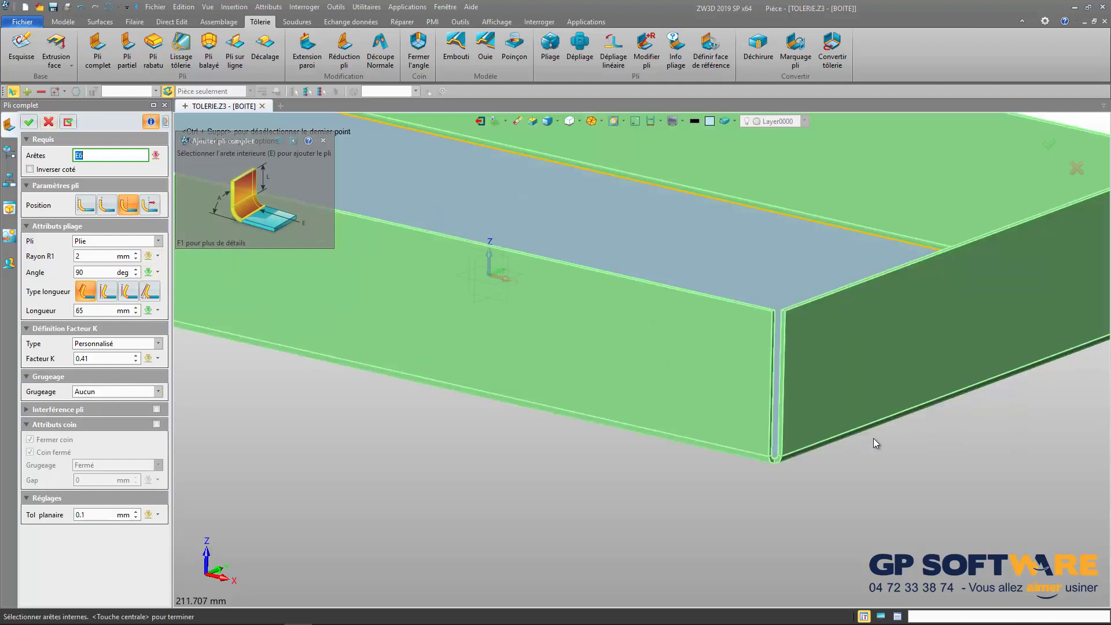
{"action": "scroll", "coordinate": [748, 451], "scroll_direction": "down", "scroll_amount": 4}
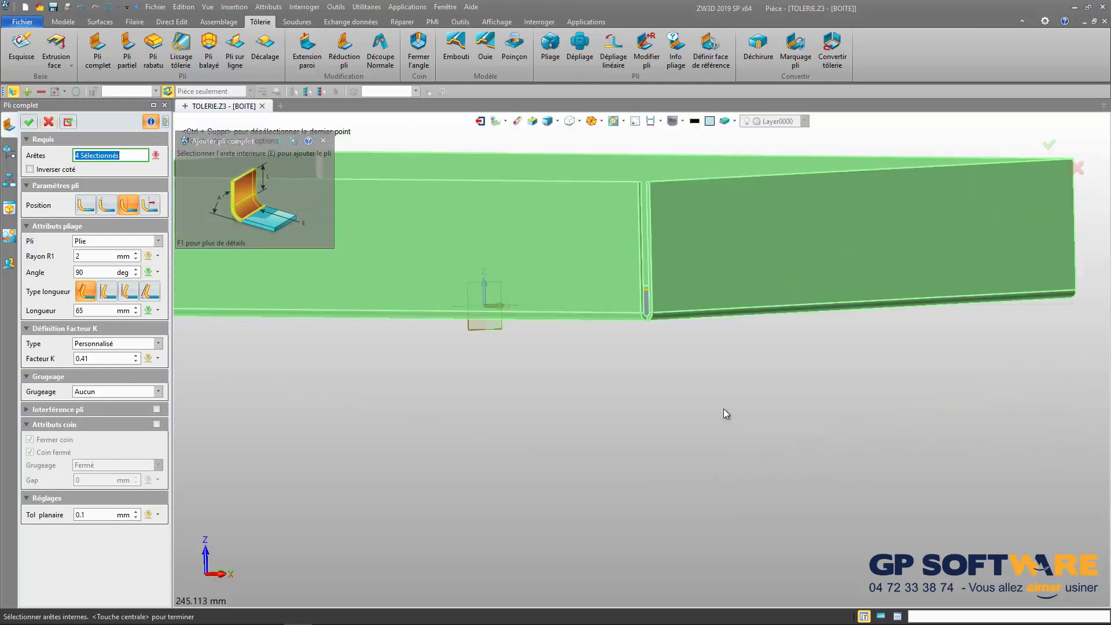
{"action": "scroll", "coordinate": [648, 285], "scroll_direction": "up", "scroll_amount": 3}
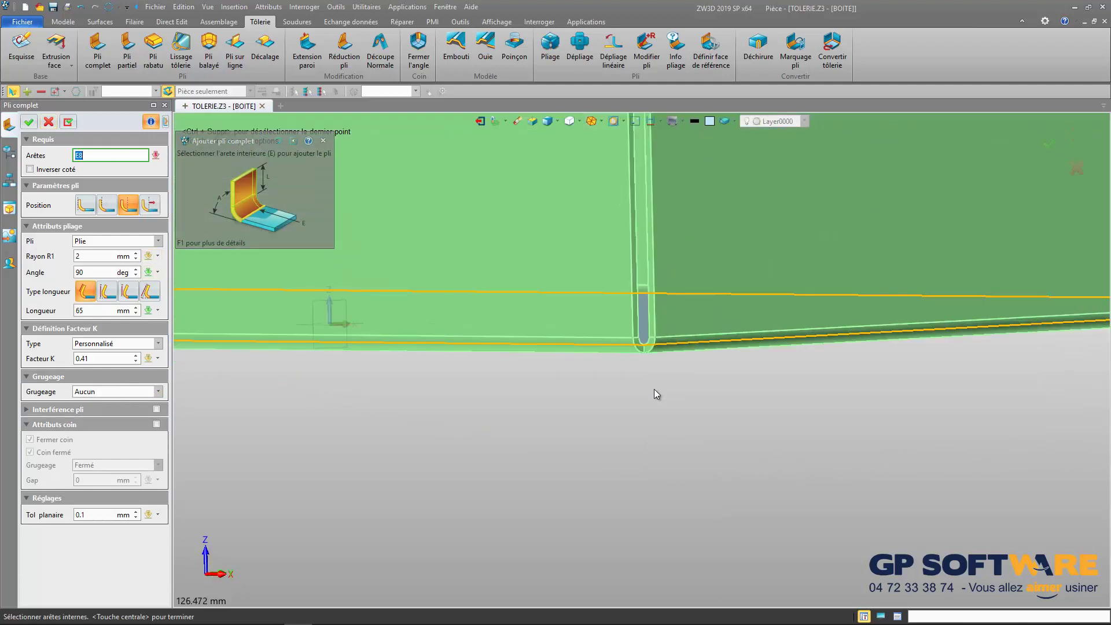
{"action": "scroll", "coordinate": [648, 236], "scroll_direction": "down", "scroll_amount": 2}
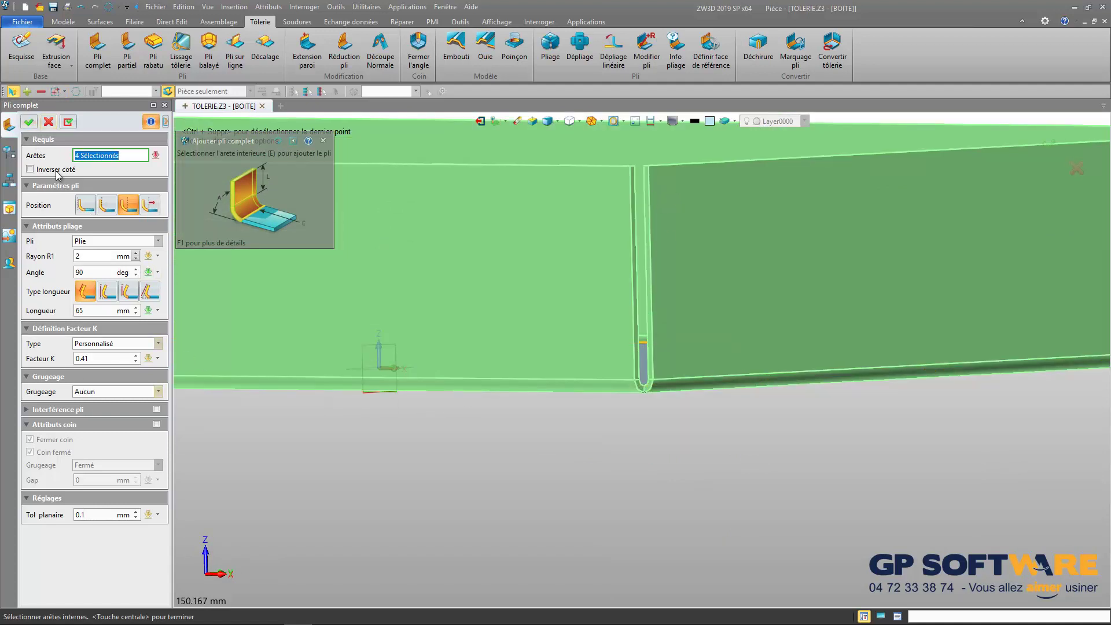
{"action": "left_click", "coordinate": [28, 122]}
- Examine the box from several angles and inspect the corner between two adjacent walls up close
{"action": "scroll", "coordinate": [658, 373], "scroll_direction": "down", "scroll_amount": 5}
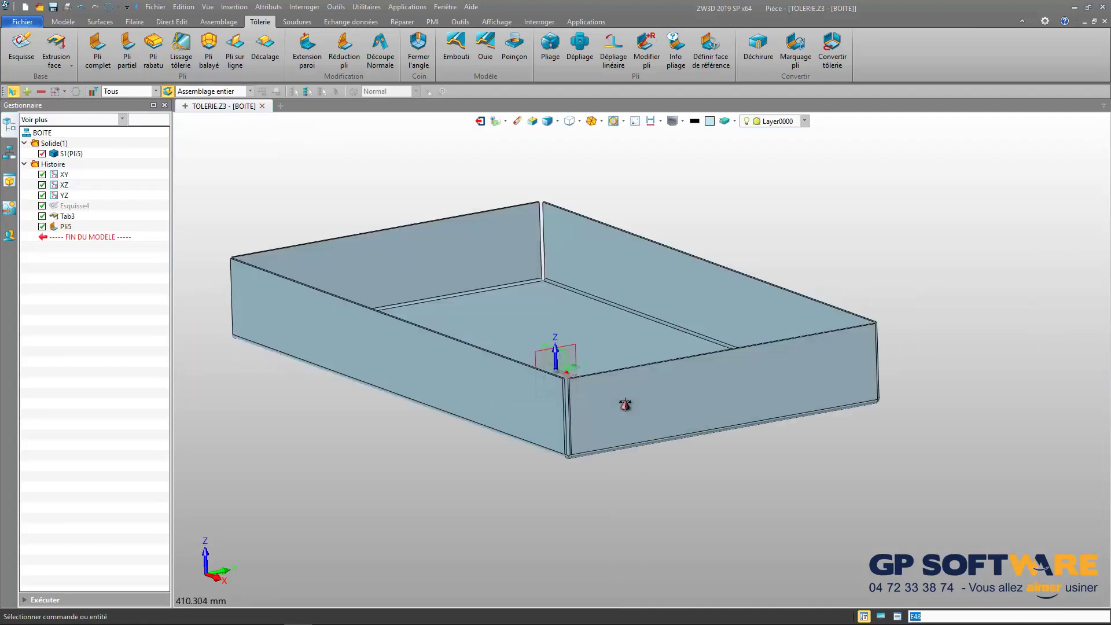
{"action": "right_click_drag", "start_coordinate": [625, 405], "coordinate": [649, 403]}
{"action": "scroll", "coordinate": [652, 404], "scroll_direction": "down", "scroll_amount": 2}
{"action": "mouse_move", "coordinate": [472, 370]}
{"action": "right_mouse_down"}
{"action": "mouse_move", "coordinate": [490, 341]}
{"action": "mouse_move", "coordinate": [473, 351]}
{"action": "right_mouse_up"}
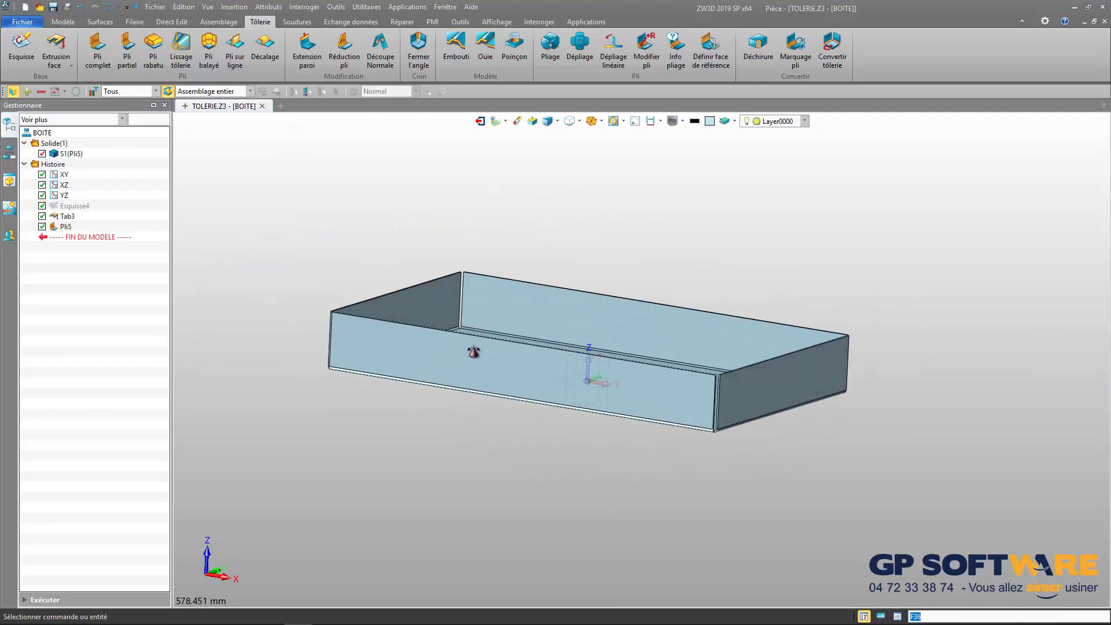
{"action": "scroll", "coordinate": [683, 442], "scroll_direction": "up", "scroll_amount": 1}
{"action": "scroll", "coordinate": [786, 422], "scroll_direction": "up", "scroll_amount": 5}
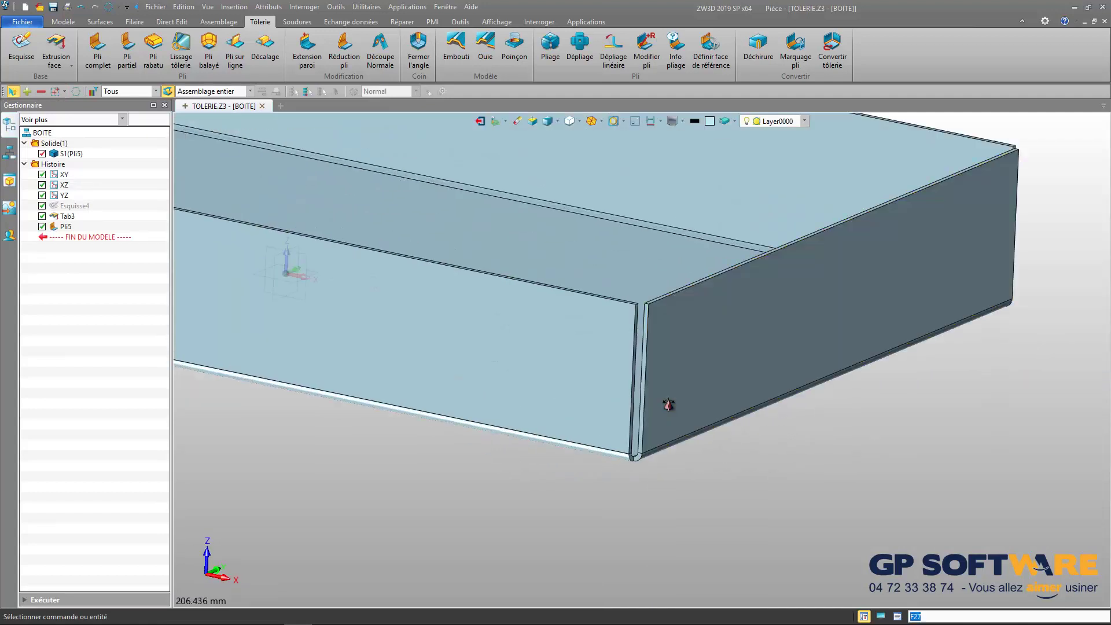
- Start a partial bend (Pli partiel) and select the long wall's vertical edge at the box corner as the bend edge
{"action": "scroll", "coordinate": [668, 405], "scroll_direction": "down", "scroll_amount": 3}
{"action": "right_click_drag", "start_coordinate": [672, 419], "coordinate": [547, 418]}
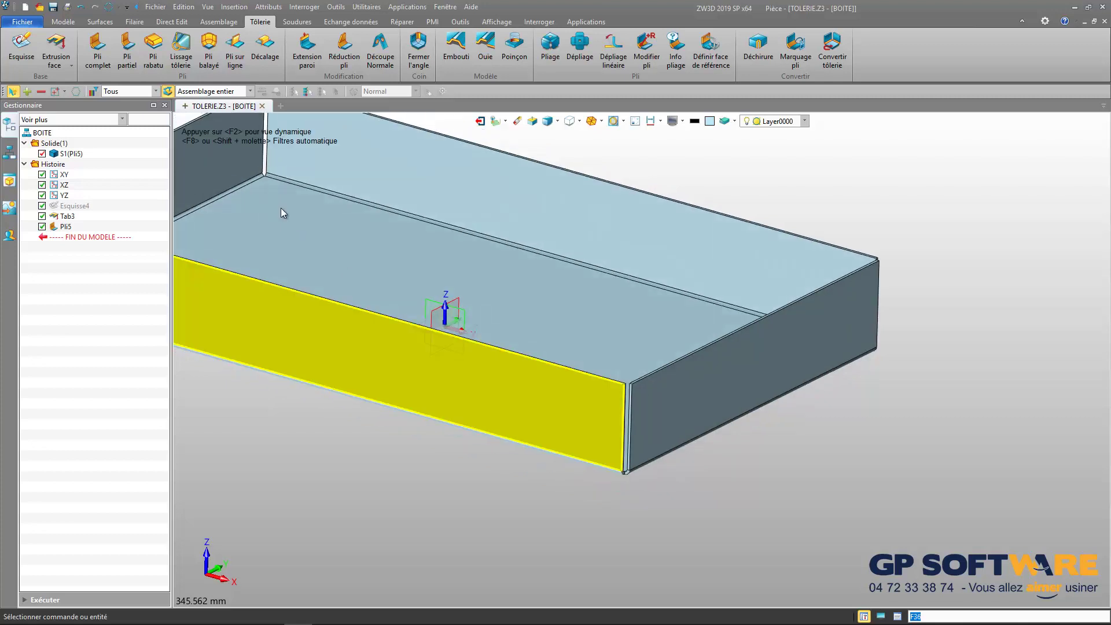
{"action": "left_click", "coordinate": [129, 58]}
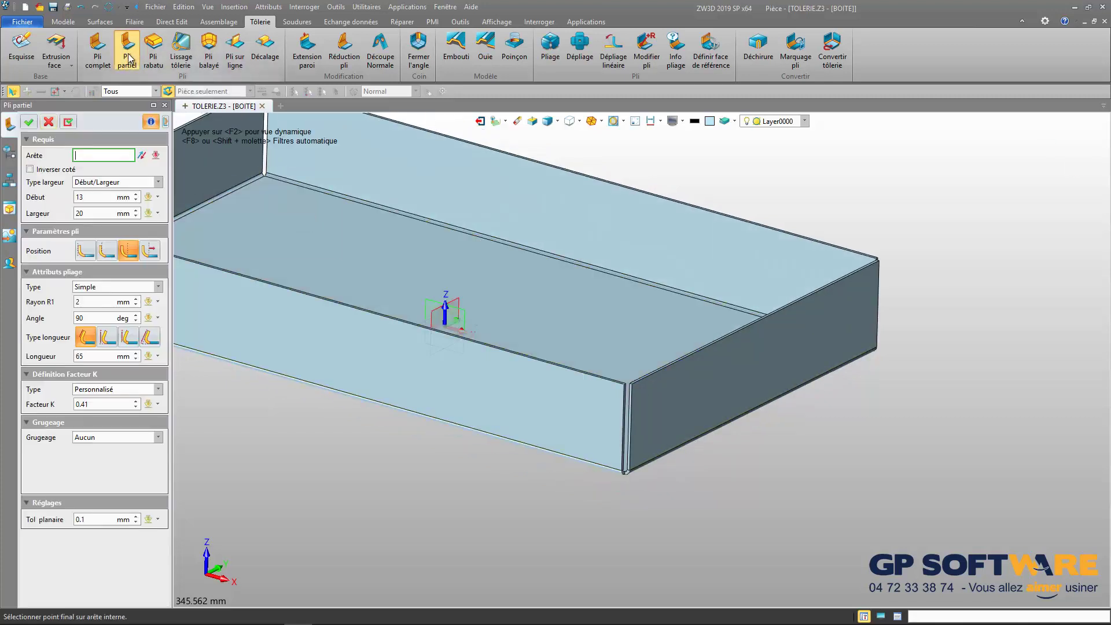
{"action": "left_click", "coordinate": [96, 140]}
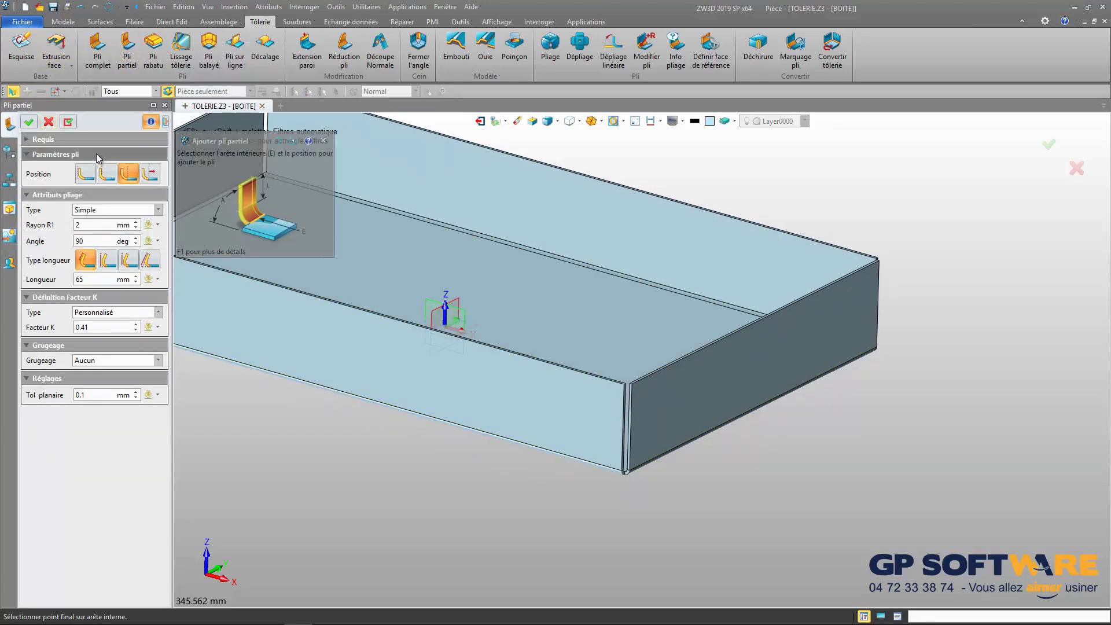
{"action": "left_click", "coordinate": [67, 138]}
{"action": "scroll", "coordinate": [661, 436], "scroll_direction": "up", "scroll_amount": 4}
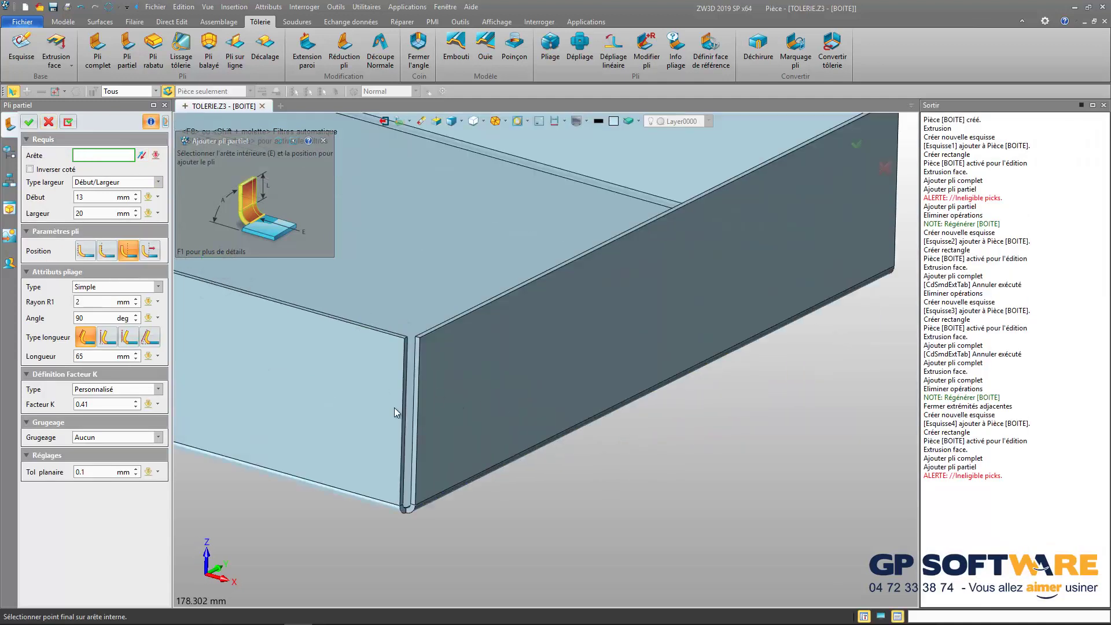
{"action": "scroll", "coordinate": [394, 407], "scroll_direction": "up", "scroll_amount": 5}
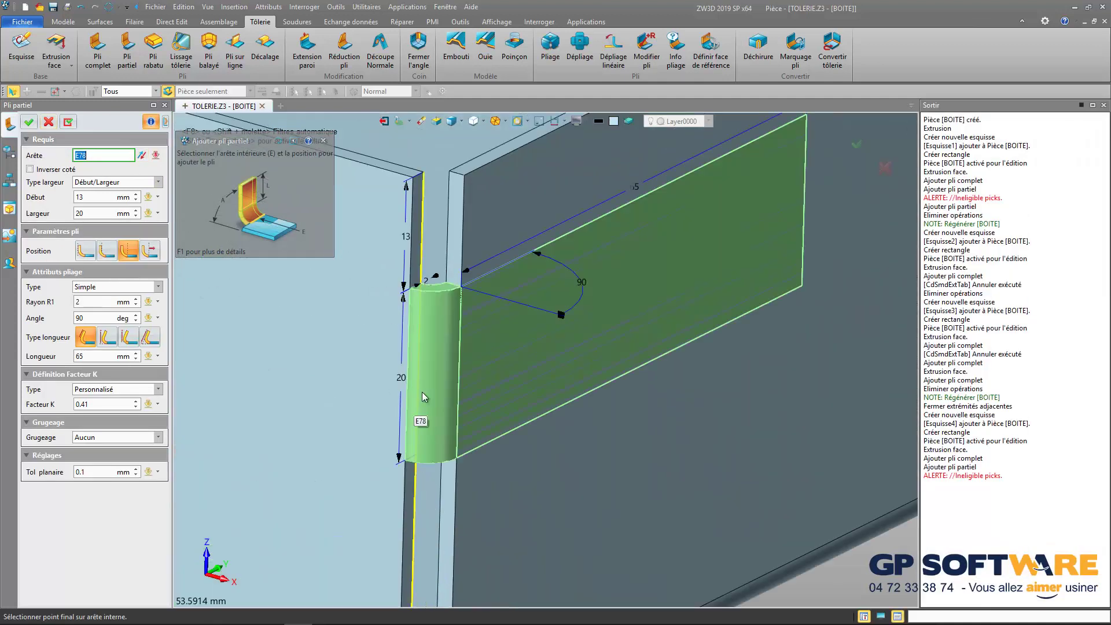
{"action": "left_click", "coordinate": [424, 397]}
- Move the corner tab along the edge so that its start distance (Début) is 23.8 mm
{"action": "scroll", "coordinate": [457, 398], "scroll_direction": "down", "scroll_amount": 5}
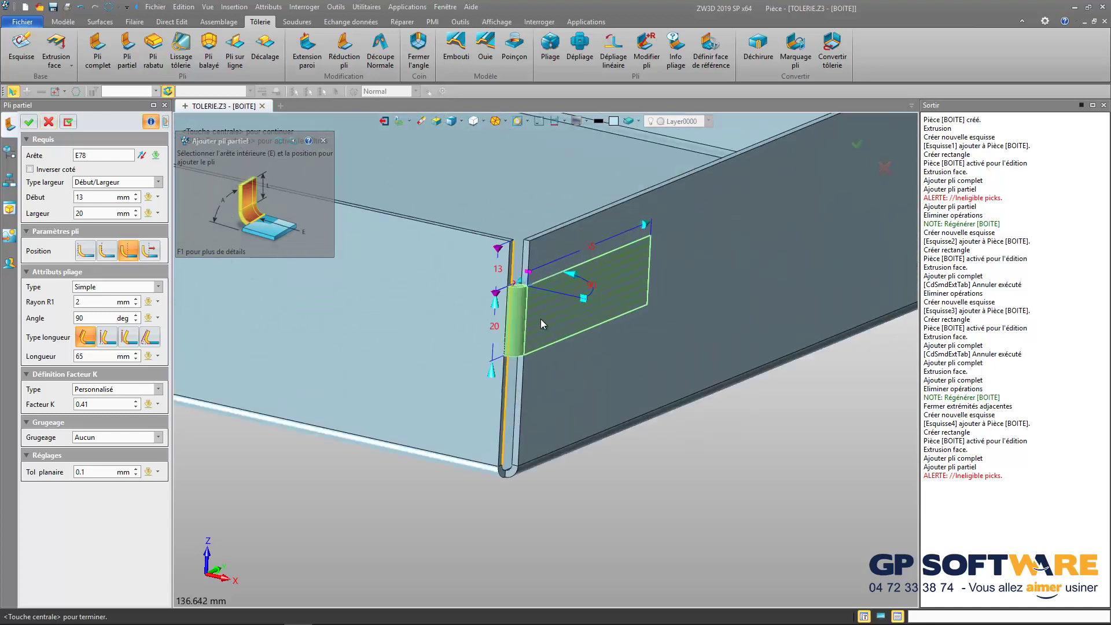
{"action": "scroll", "coordinate": [503, 375], "scroll_direction": "up", "scroll_amount": 2}
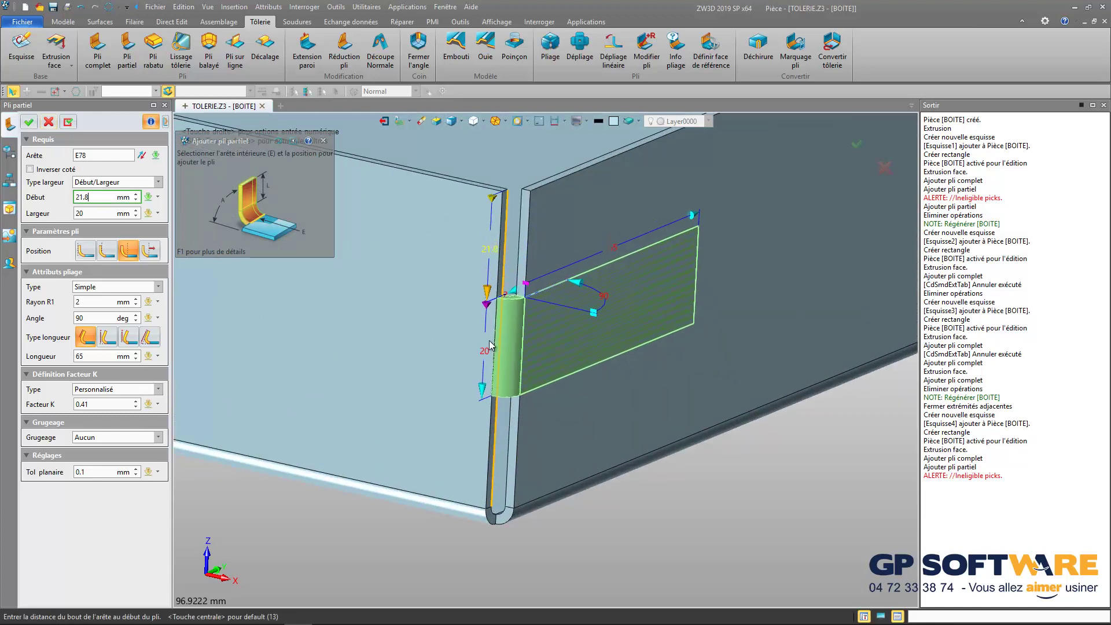
{"action": "left_click", "coordinate": [488, 332]}
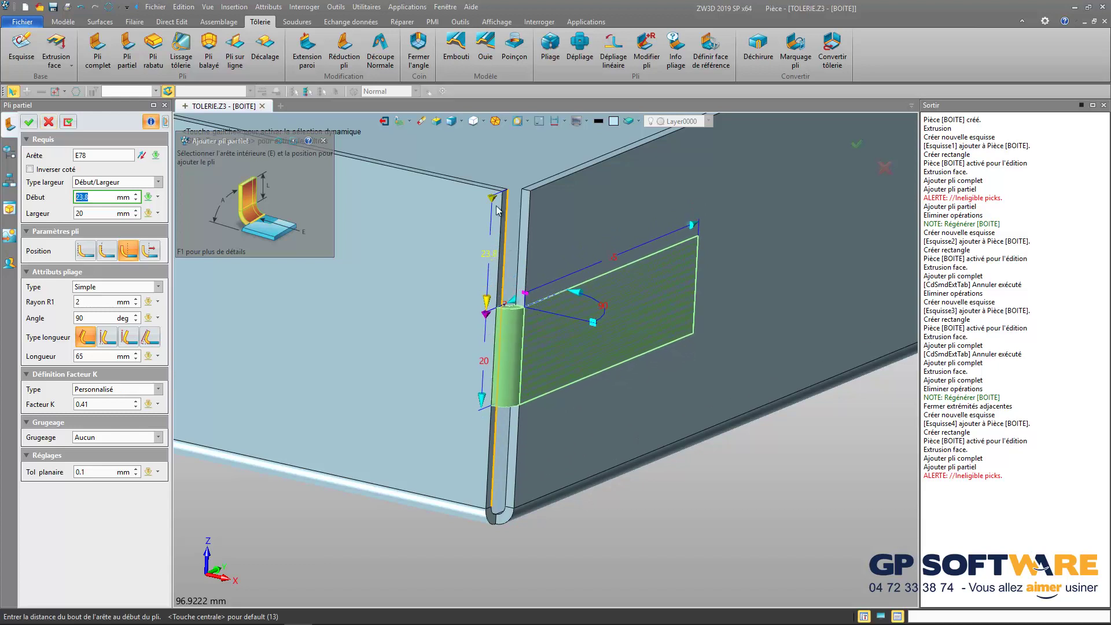
{"action": "scroll", "coordinate": [496, 399], "scroll_direction": "down", "scroll_amount": 3}
{"action": "scroll", "coordinate": [515, 405], "scroll_direction": "up", "scroll_amount": 5}
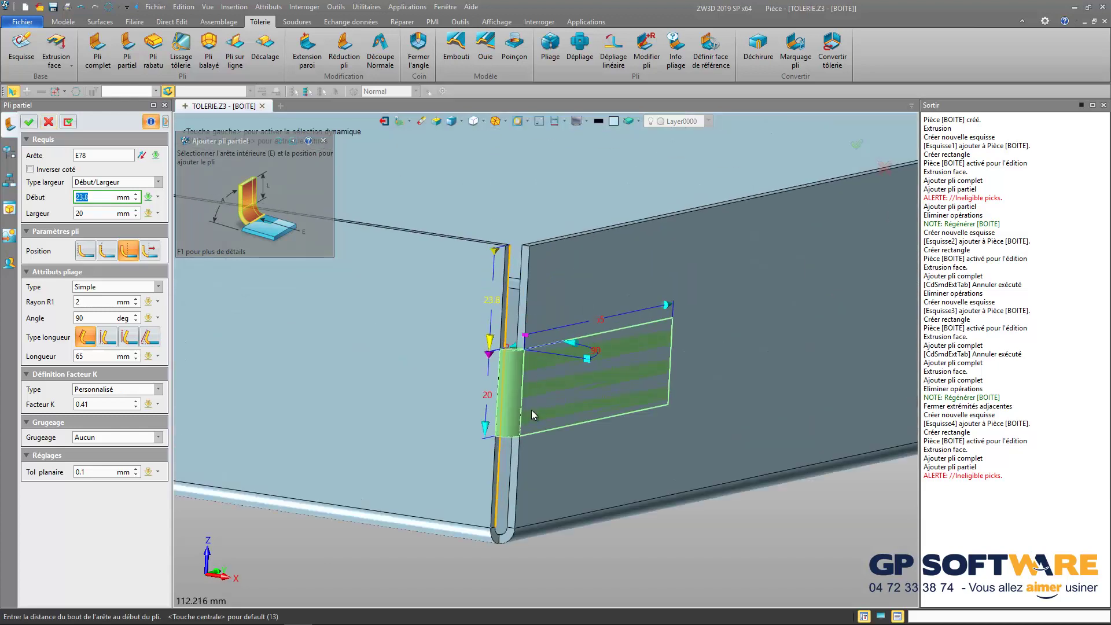
{"action": "scroll", "coordinate": [513, 399], "scroll_direction": "down", "scroll_amount": 4}
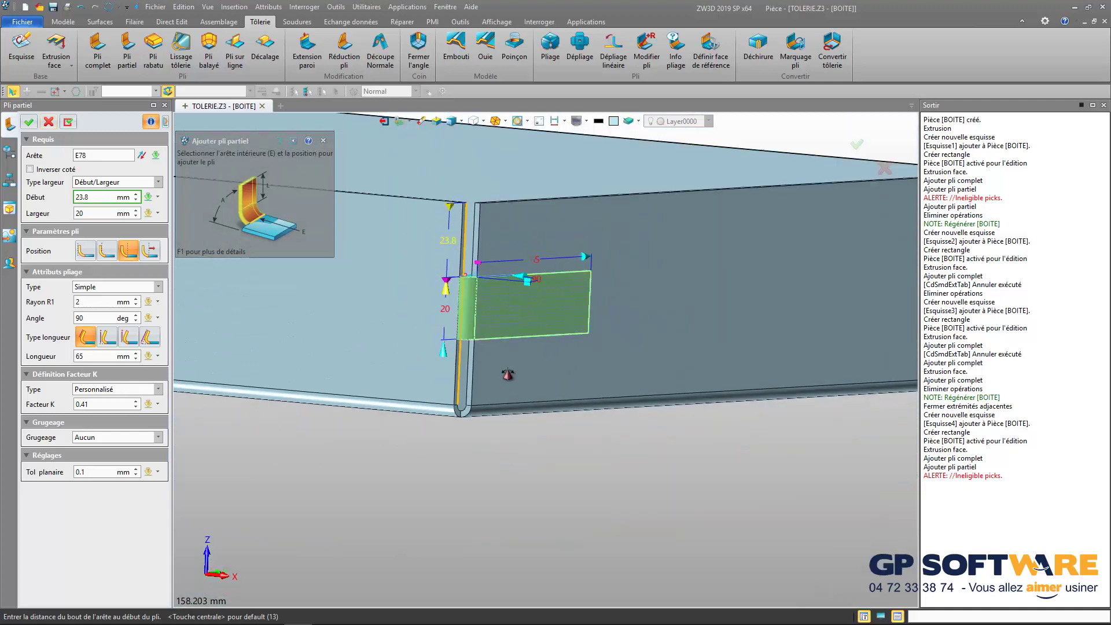
{"action": "right_click_drag", "start_coordinate": [502, 377], "coordinate": [502, 377]}
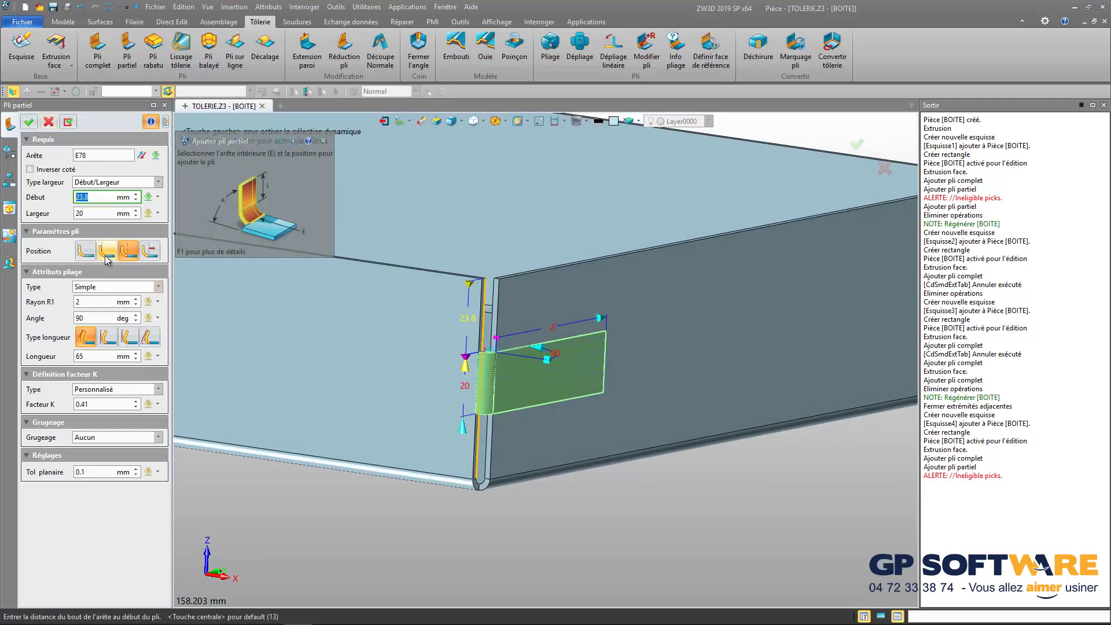
- Set the corner tab's bend position to the first position option and check the preview from inside the box
{"action": "left_click", "coordinate": [86, 255]}
{"action": "right_click_drag", "start_coordinate": [490, 368], "coordinate": [615, 445]}
{"action": "scroll", "coordinate": [496, 393], "scroll_direction": "down", "scroll_amount": 5}
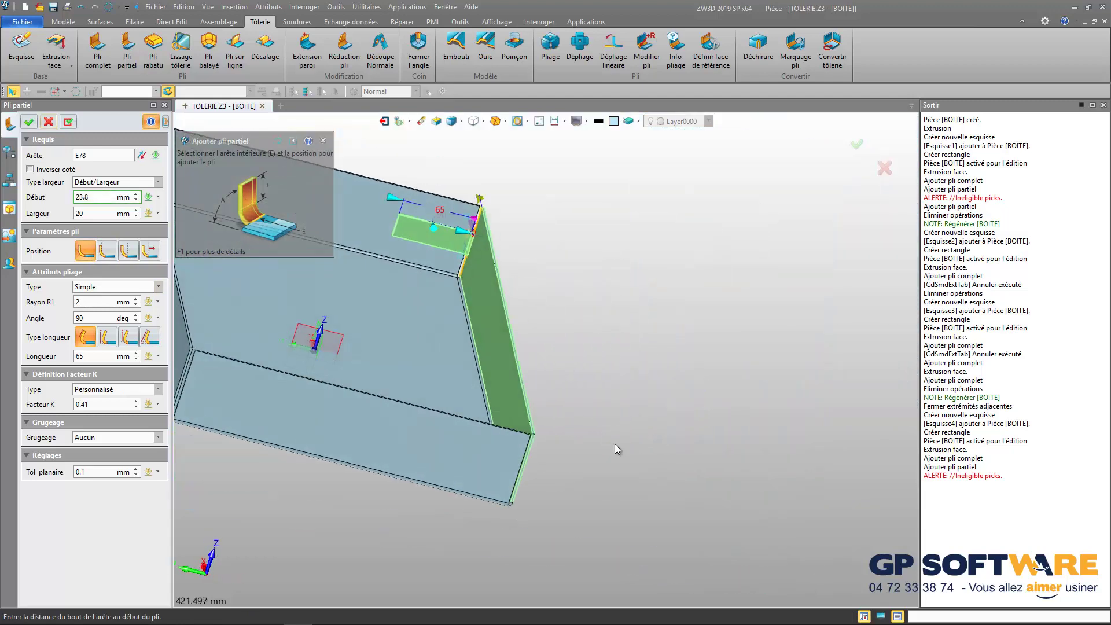
{"action": "scroll", "coordinate": [453, 232], "scroll_direction": "up", "scroll_amount": 4}
{"action": "scroll", "coordinate": [556, 379], "scroll_direction": "down", "scroll_amount": 6}
{"action": "right_click_drag", "start_coordinate": [553, 382], "coordinate": [476, 379]}
{"action": "scroll", "coordinate": [474, 374], "scroll_direction": "down", "scroll_amount": 3}
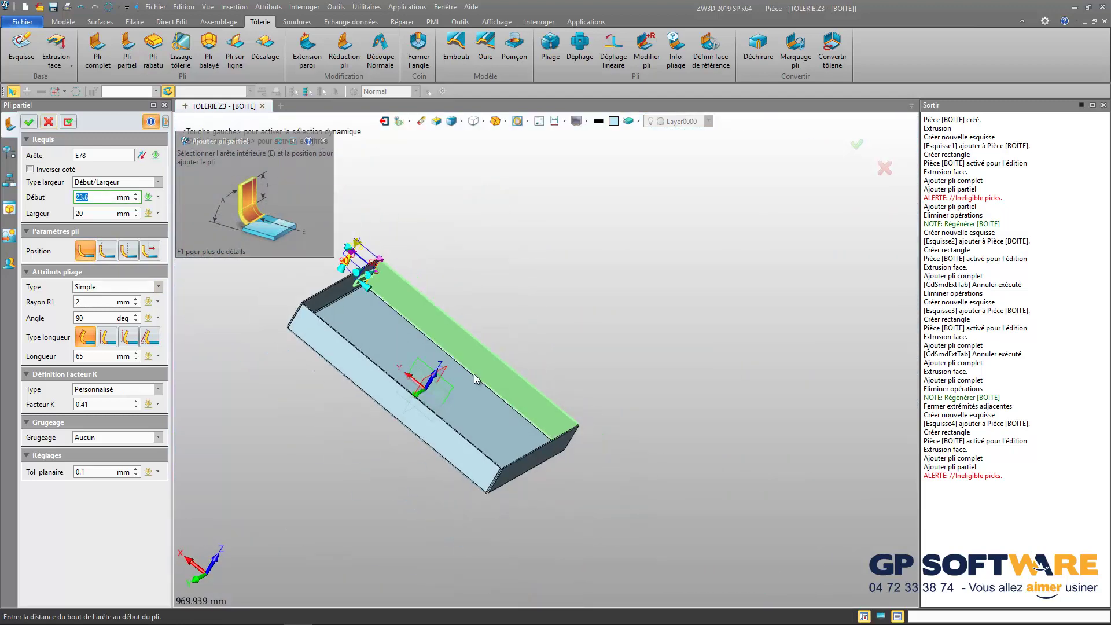
- Shorten the corner tab to a length of 24 mm and create it, keeping the partial bend command active for another tab
{"action": "scroll", "coordinate": [362, 220], "scroll_direction": "up", "scroll_amount": 8}
{"action": "right_click_drag", "start_coordinate": [370, 290], "coordinate": [361, 329]}
{"action": "scroll", "coordinate": [524, 269], "scroll_direction": "up", "scroll_amount": 4}
{"action": "middle_click_drag", "start_coordinate": [526, 266], "coordinate": [550, 325]}
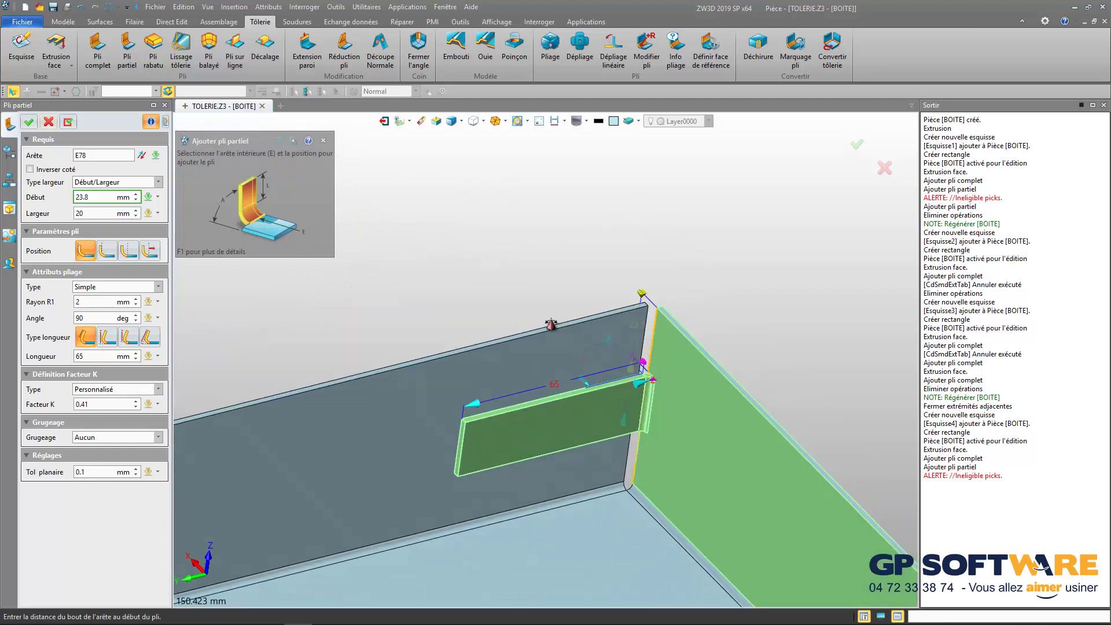
{"action": "left_click_drag", "start_coordinate": [484, 409], "coordinate": [574, 386]}
{"action": "scroll", "coordinate": [676, 300], "scroll_direction": "down", "scroll_amount": 3}
{"action": "scroll", "coordinate": [676, 300], "scroll_direction": "down", "scroll_amount": 1}
{"action": "right_click_drag", "start_coordinate": [495, 419], "coordinate": [530, 427]}
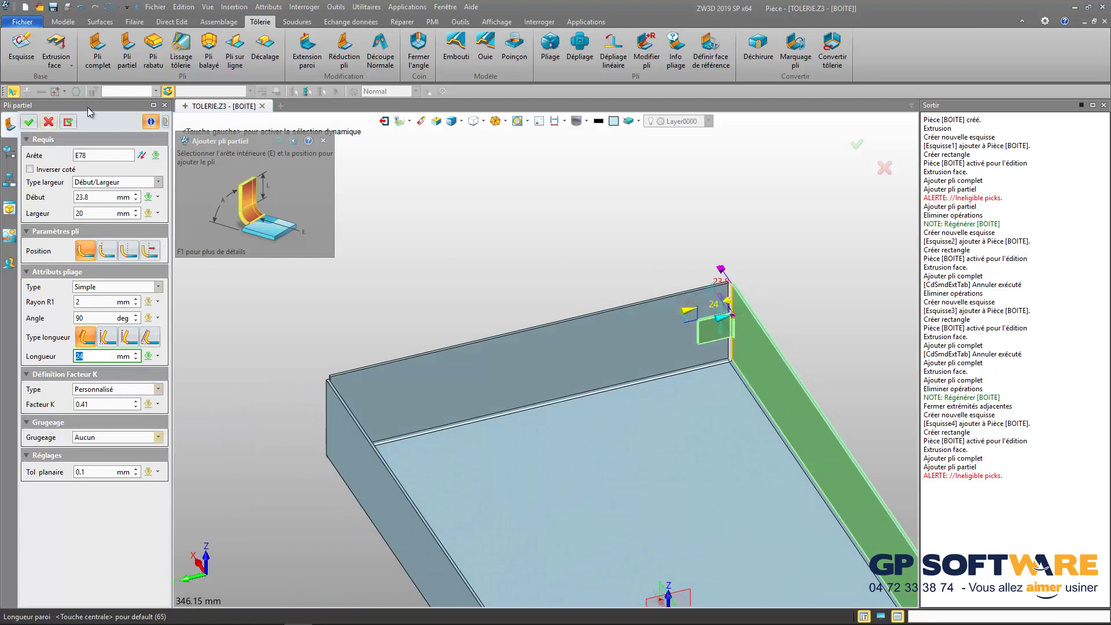
{"action": "left_click", "coordinate": [67, 123]}
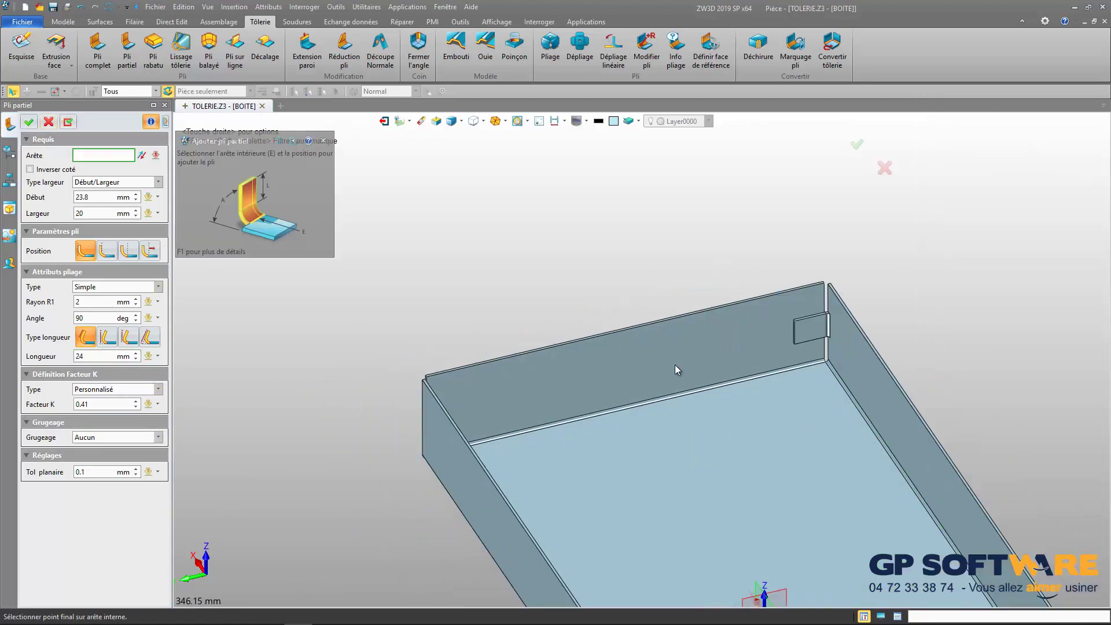
- Create a second partial bend tab on the short wall's vertical edge at the adjacent corner, with start 23.8, width 20 and length 24 mm
{"action": "scroll", "coordinate": [675, 365], "scroll_direction": "down", "scroll_amount": 4}
{"action": "right_click_drag", "start_coordinate": [669, 449], "coordinate": [655, 397]}
{"action": "scroll", "coordinate": [655, 397], "scroll_direction": "up", "scroll_amount": 3}
{"action": "scroll", "coordinate": [589, 395], "scroll_direction": "up", "scroll_amount": 4}
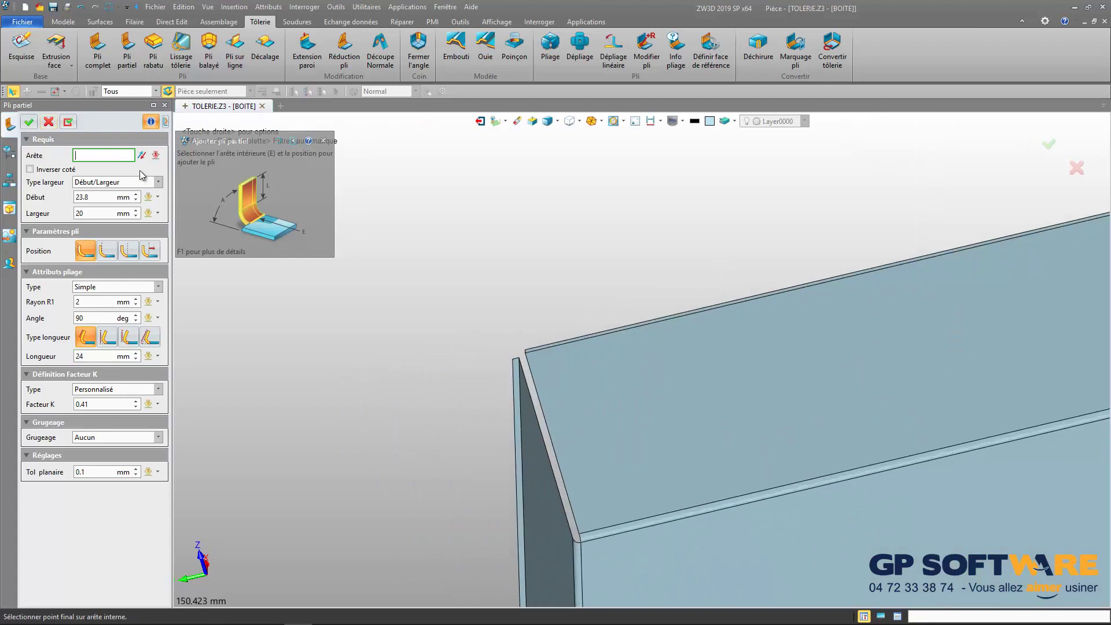
{"action": "left_click", "coordinate": [554, 444]}
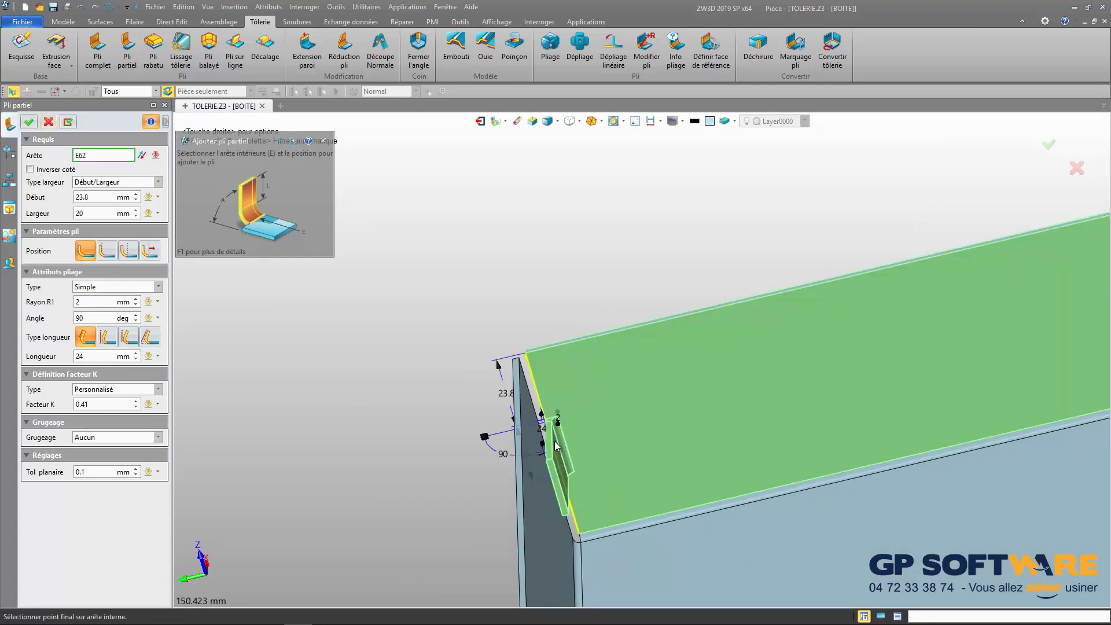
{"action": "right_click_drag", "start_coordinate": [585, 476], "coordinate": [562, 353]}
{"action": "scroll", "coordinate": [562, 352], "scroll_direction": "down", "scroll_amount": 5}
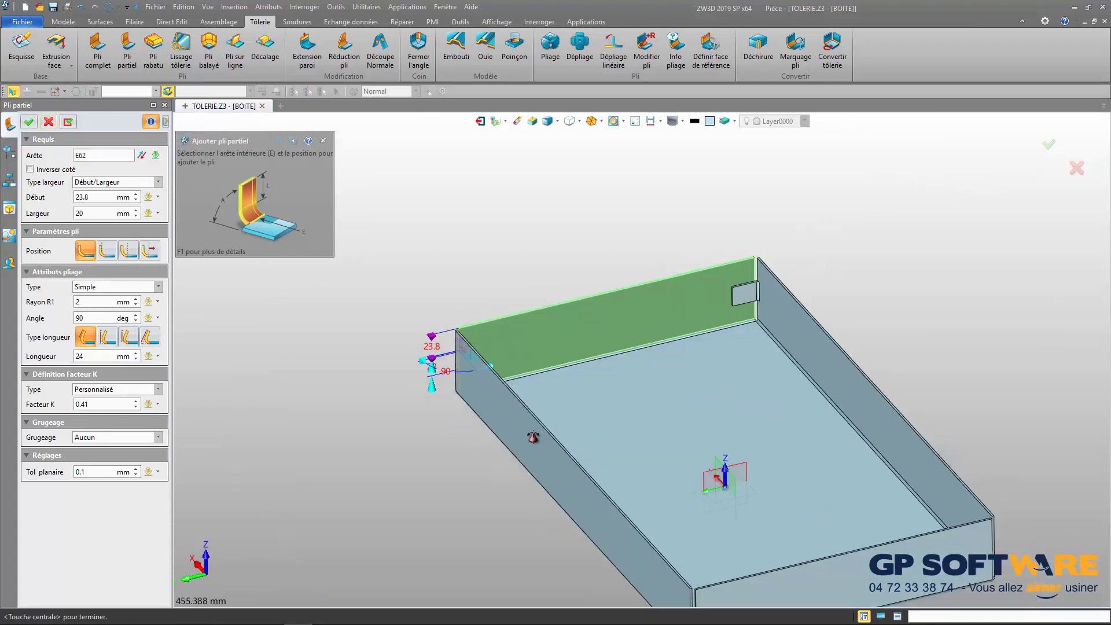
{"action": "right_click_drag", "start_coordinate": [533, 437], "coordinate": [684, 505]}
{"action": "scroll", "coordinate": [694, 503], "scroll_direction": "down", "scroll_amount": 3}
{"action": "scroll", "coordinate": [807, 565], "scroll_direction": "up", "scroll_amount": 3}
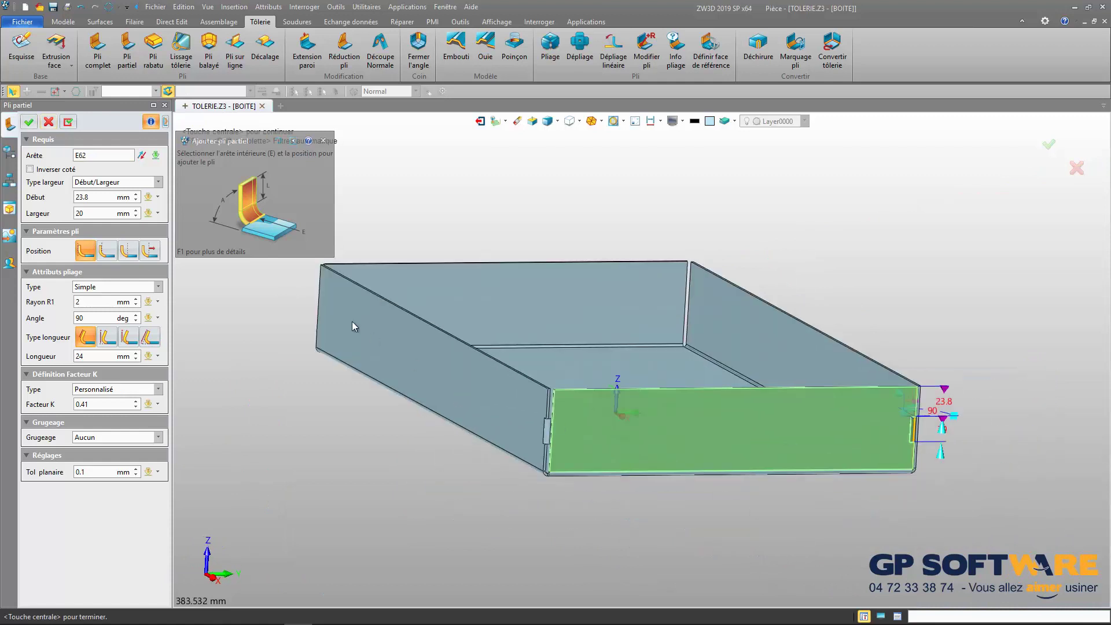
{"action": "left_click", "coordinate": [29, 122]}
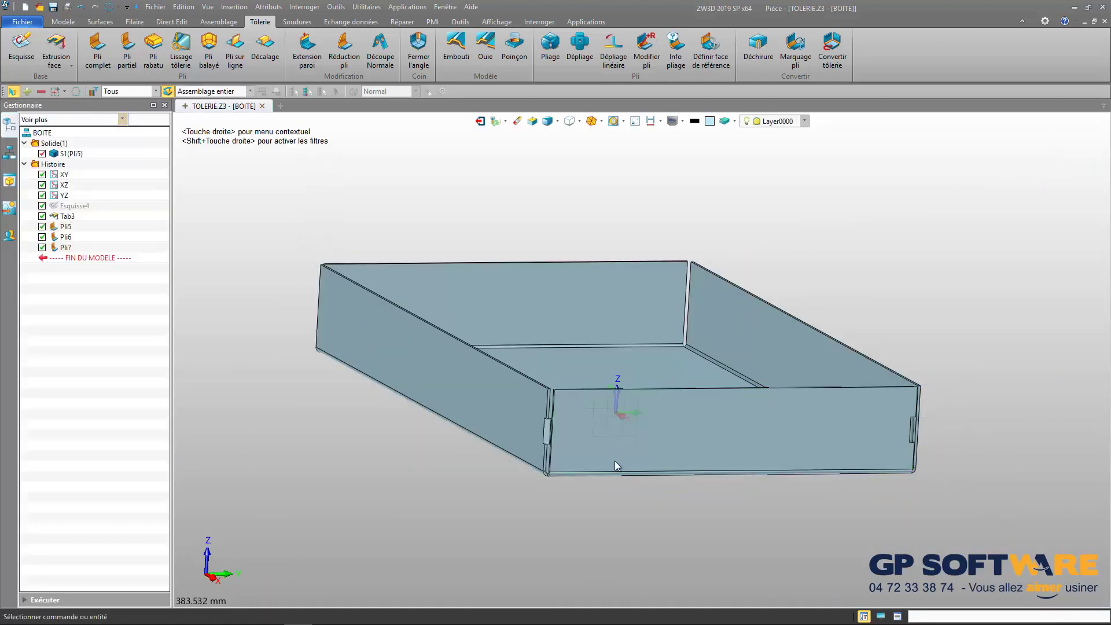
- Edit the first corner tab and set its bend relief (Grugeage) to Arrondi with a width ratio of 1
{"action": "scroll", "coordinate": [615, 461], "scroll_direction": "up", "scroll_amount": 10}
{"action": "scroll", "coordinate": [518, 399], "scroll_direction": "down", "scroll_amount": 10}
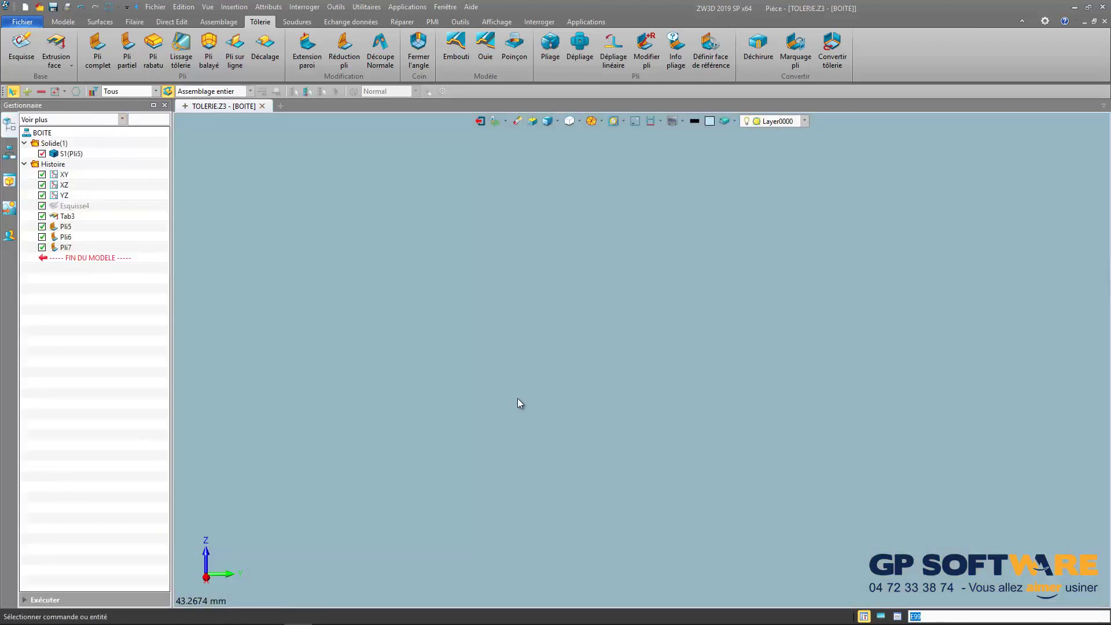
{"action": "scroll", "coordinate": [643, 447], "scroll_direction": "up", "scroll_amount": 8}
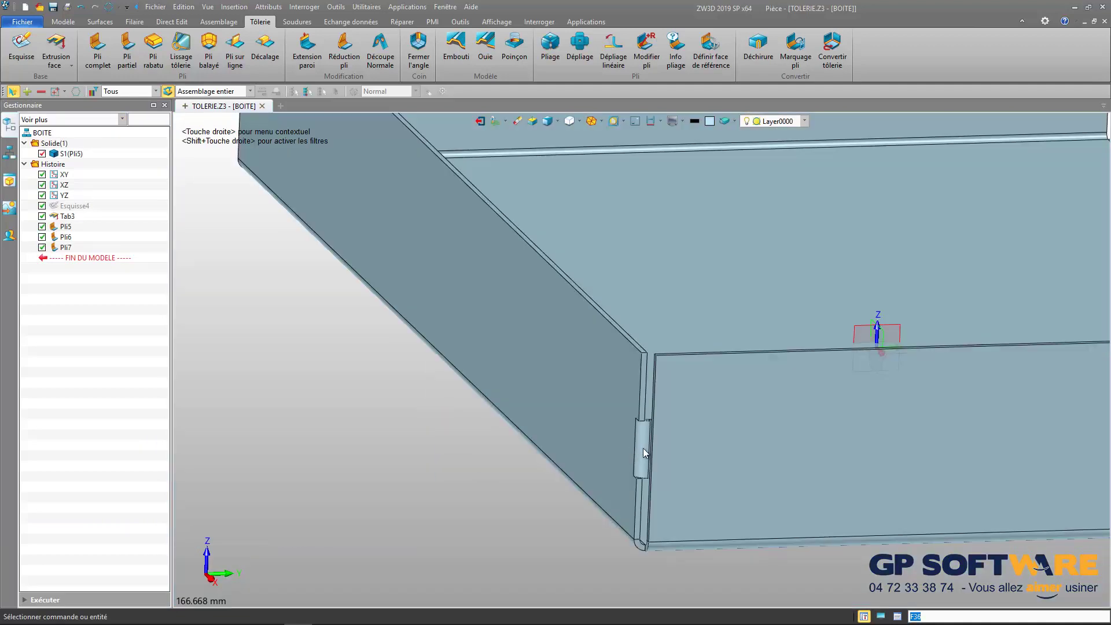
{"action": "right_click", "coordinate": [76, 235]}
{"action": "left_click", "coordinate": [76, 227]}
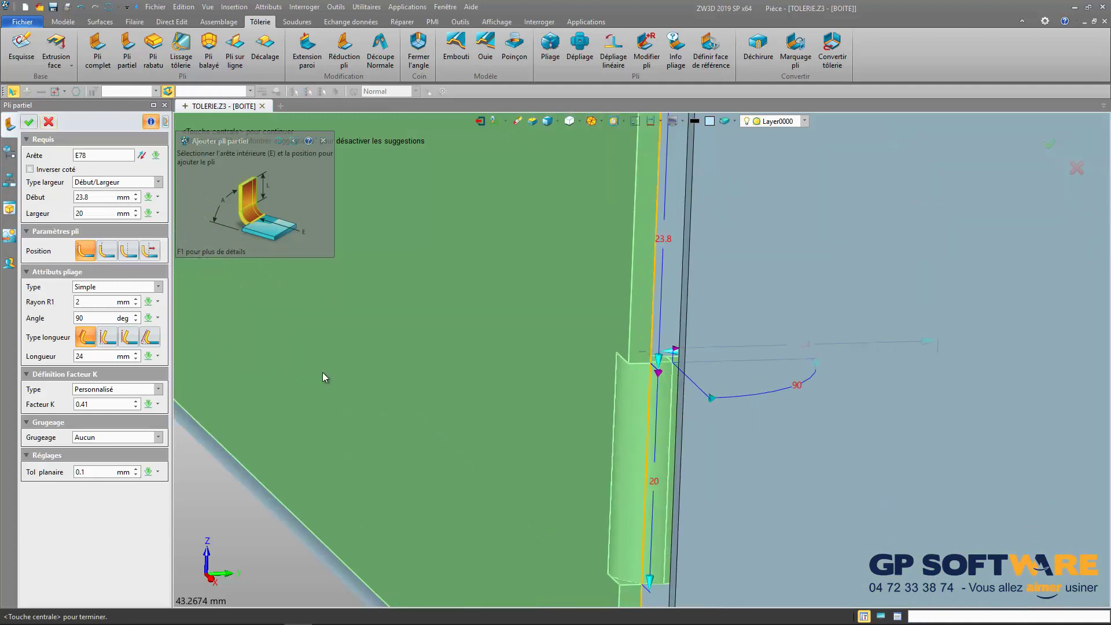
{"action": "left_click", "coordinate": [109, 437]}
{"action": "left_click", "coordinate": [92, 457]}
{"action": "scroll", "coordinate": [582, 432], "scroll_direction": "down", "scroll_amount": 3}
{"action": "scroll", "coordinate": [582, 432], "scroll_direction": "down", "scroll_amount": 3}
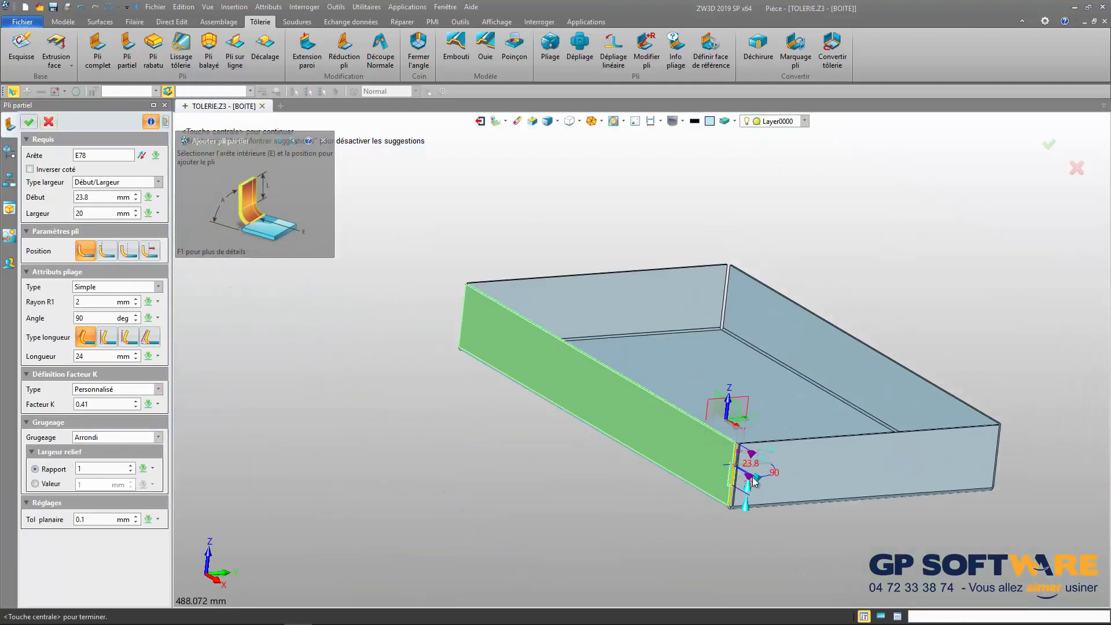
{"action": "scroll", "coordinate": [640, 377], "scroll_direction": "up", "scroll_amount": 3}
{"action": "scroll", "coordinate": [640, 378], "scroll_direction": "up", "scroll_amount": 5}
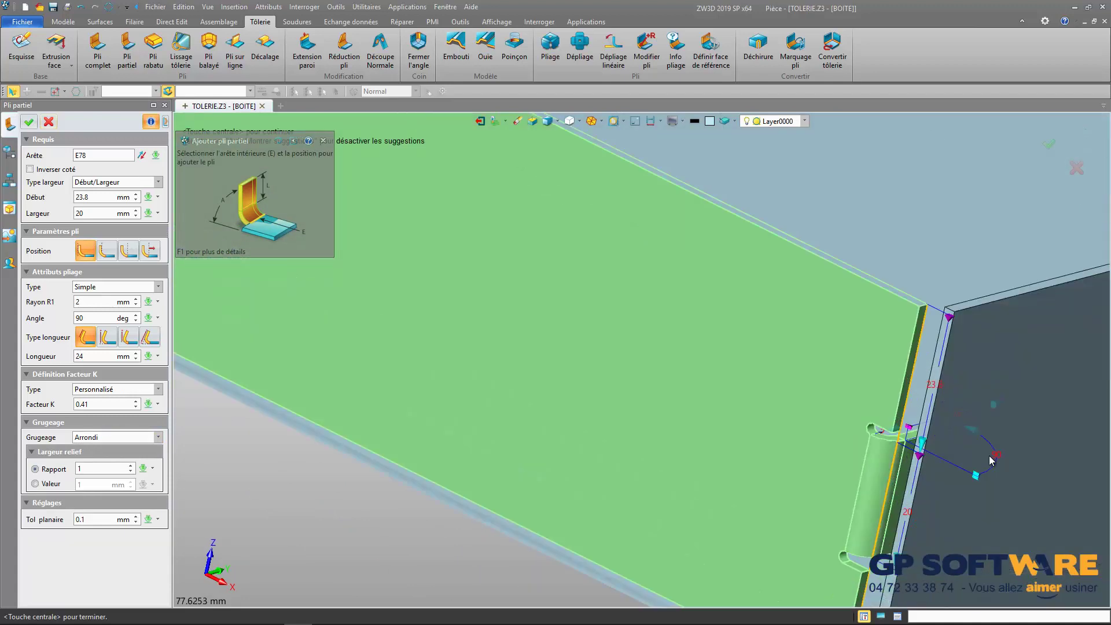
{"action": "scroll", "coordinate": [755, 423], "scroll_direction": "down", "scroll_amount": 5}
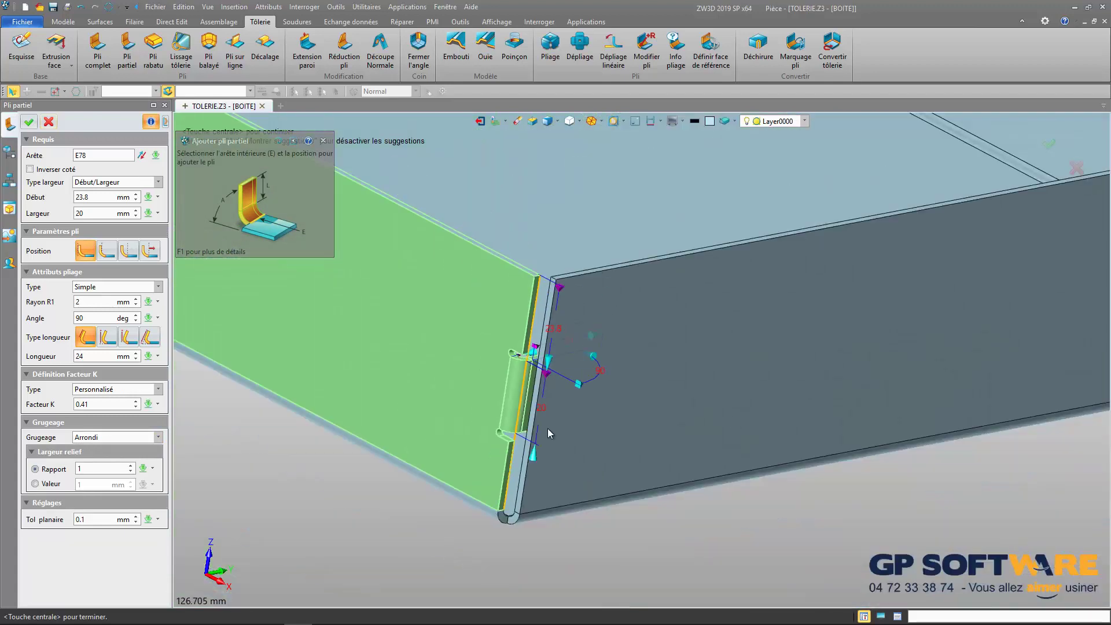
{"action": "left_click", "coordinate": [27, 122]}
- Edit the second corner tab and set its bend relief to Arrondi with a width ratio of 1
{"action": "middle_click_drag", "start_coordinate": [579, 324], "coordinate": [529, 208]}
{"action": "scroll", "coordinate": [528, 208], "scroll_direction": "up", "scroll_amount": 5}
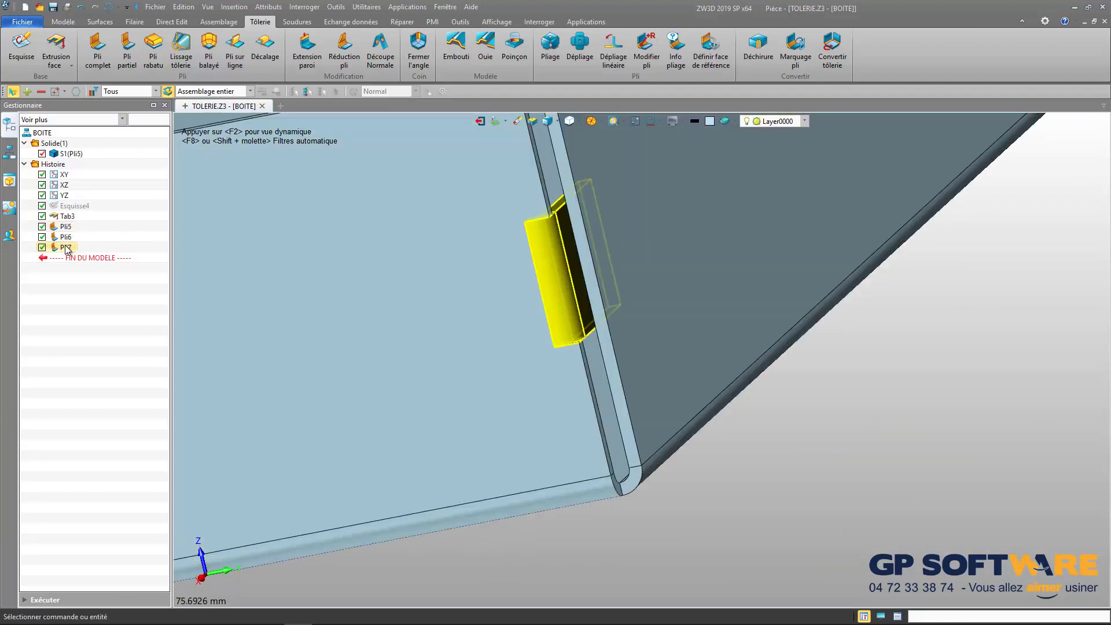
{"action": "right_click", "coordinate": [67, 249]}
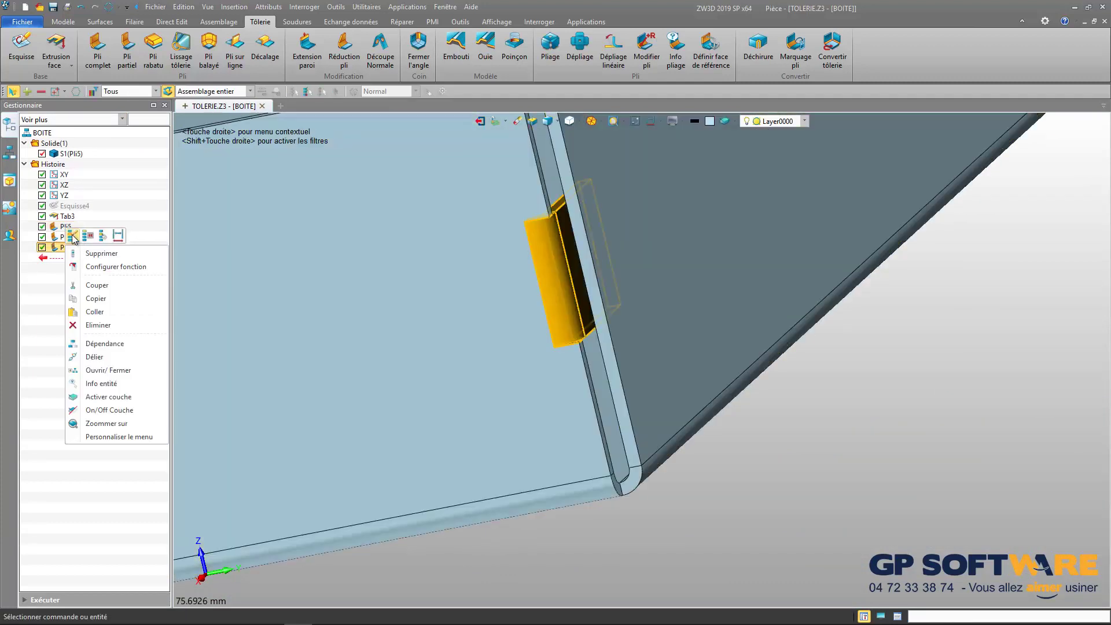
{"action": "left_click", "coordinate": [72, 235]}
{"action": "left_click", "coordinate": [98, 440]}
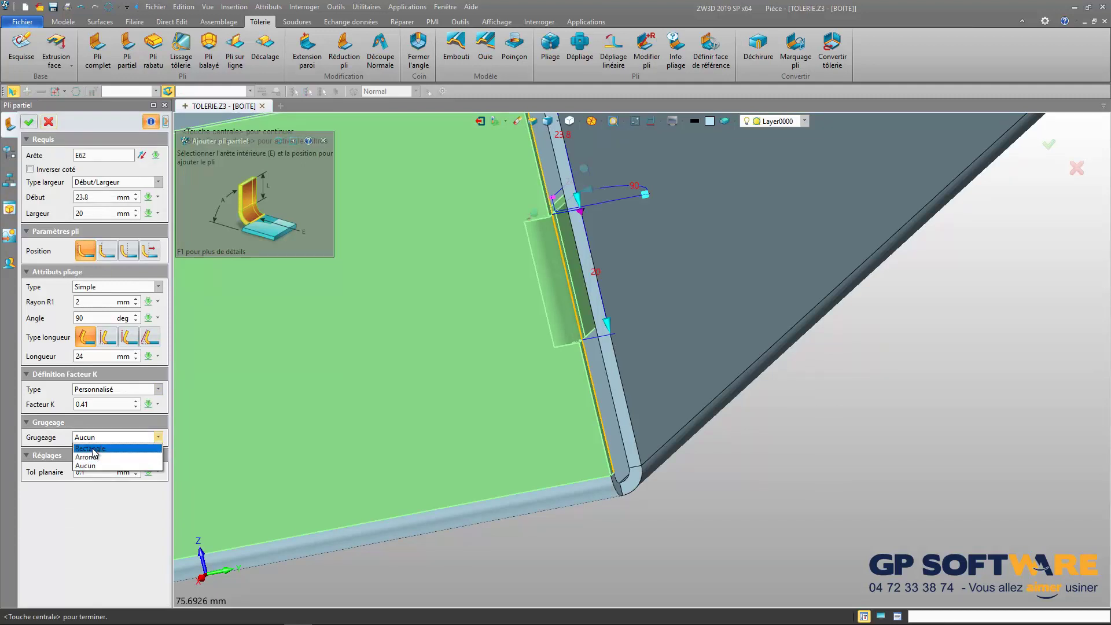
{"action": "left_click", "coordinate": [92, 457]}
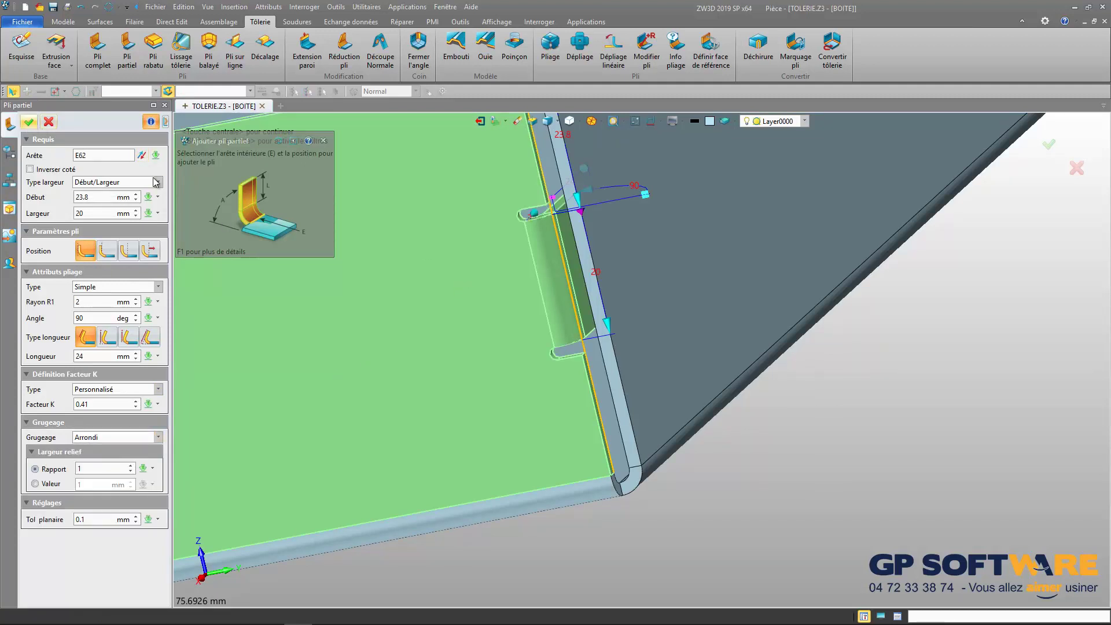
{"action": "left_click", "coordinate": [29, 122]}
{"action": "scroll", "coordinate": [667, 362], "scroll_direction": "down", "scroll_amount": 8}
{"action": "right_click_drag", "start_coordinate": [499, 364], "coordinate": [383, 282]}
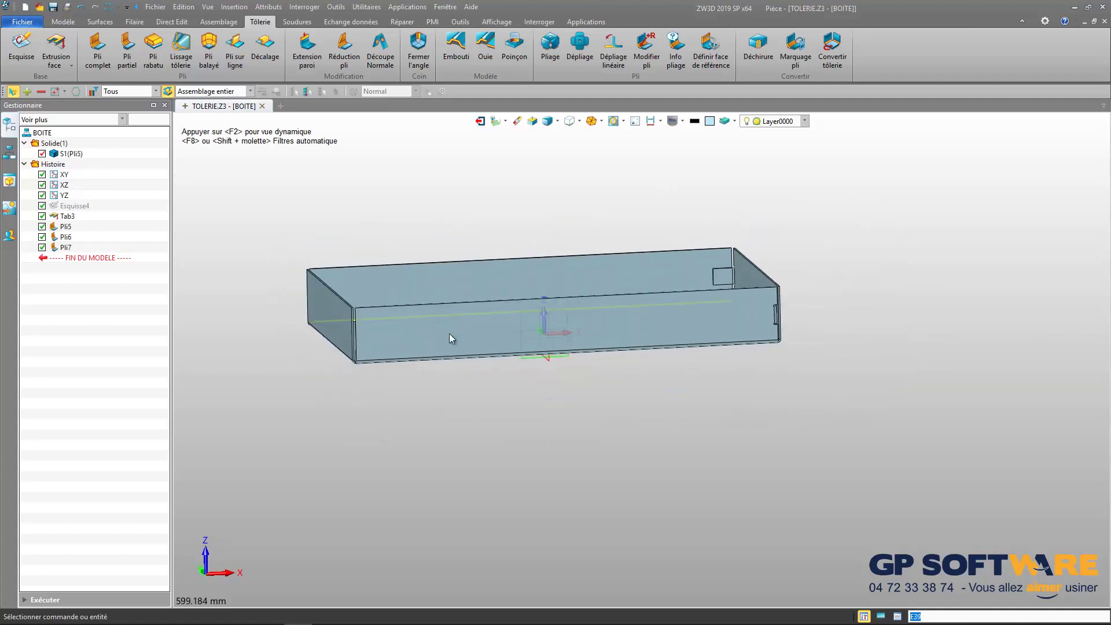
{"action": "right_click_drag", "start_coordinate": [436, 358], "coordinate": [531, 295]}
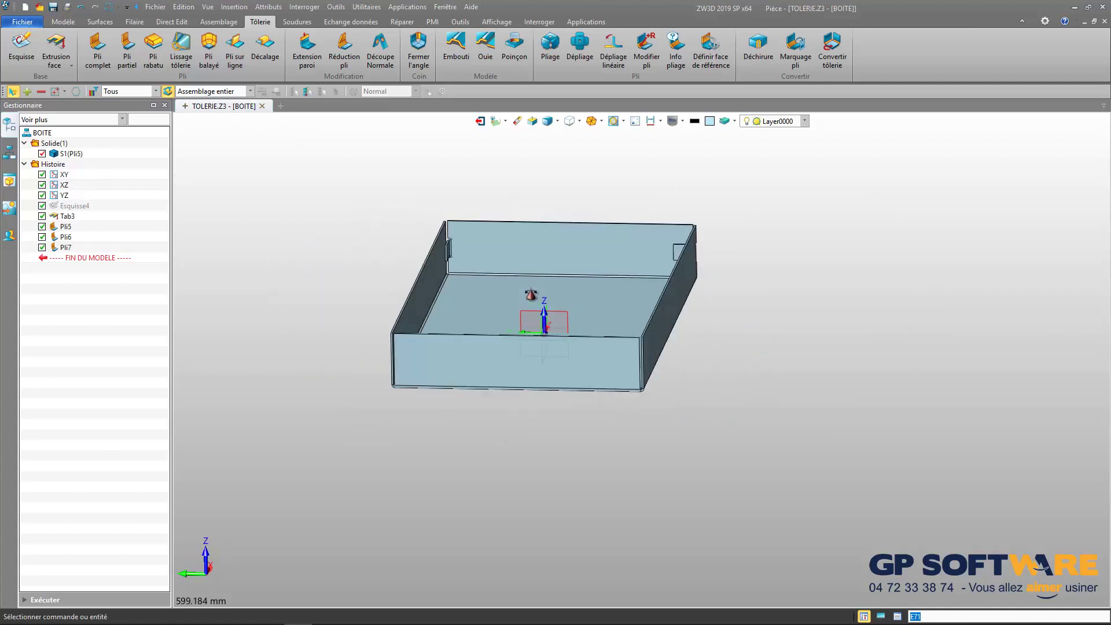
{"action": "scroll", "coordinate": [464, 358], "scroll_direction": "up", "scroll_amount": 3}
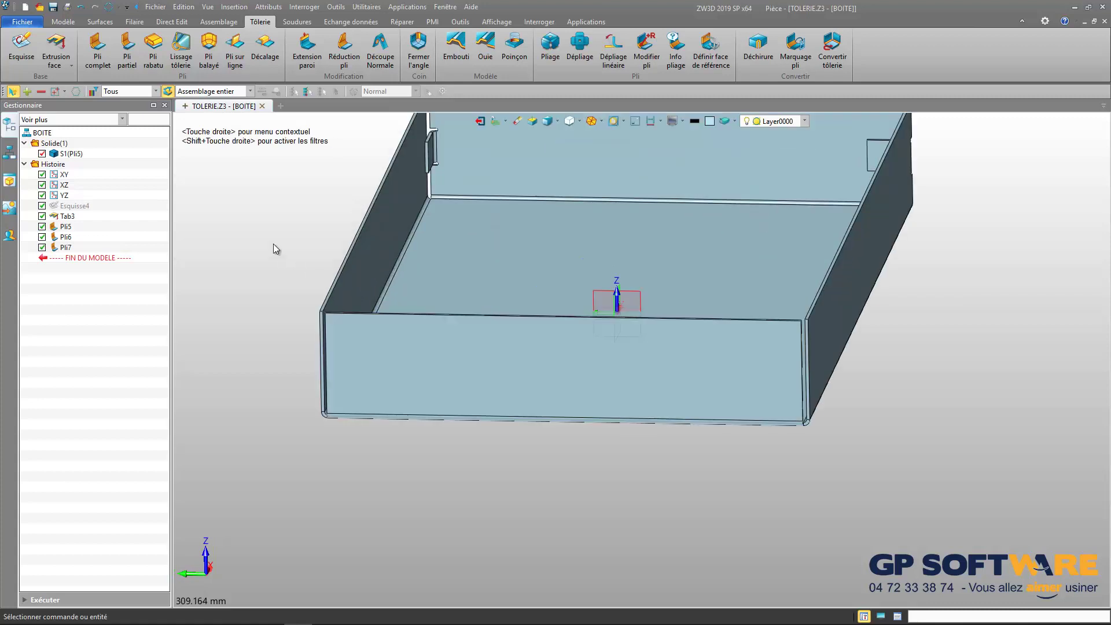
{"action": "left_click", "coordinate": [21, 47]}
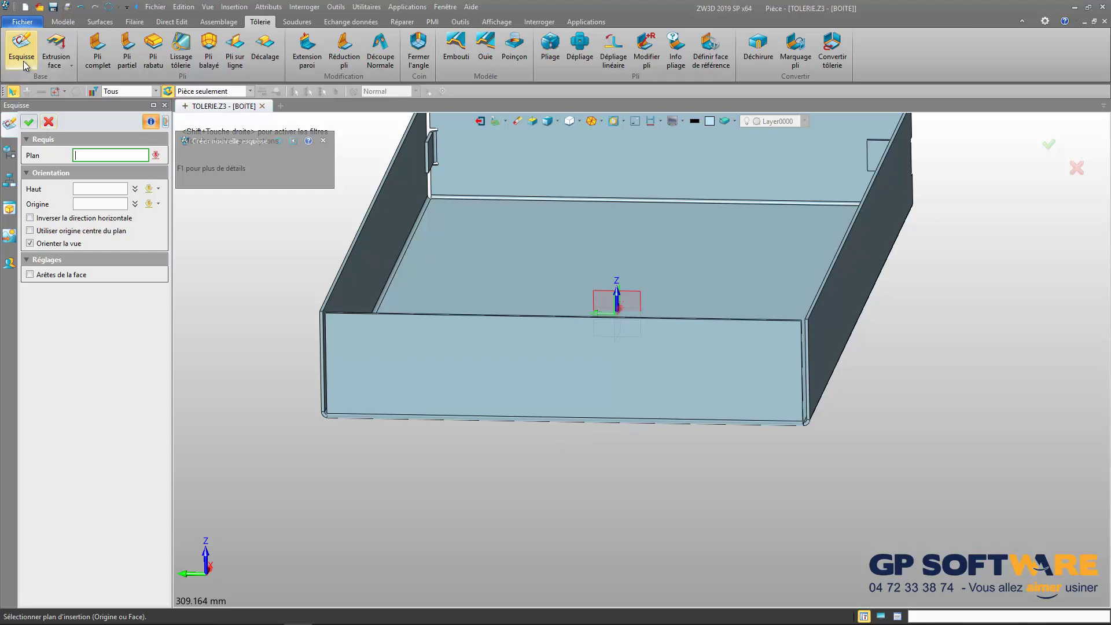
{"action": "left_click", "coordinate": [609, 348]}
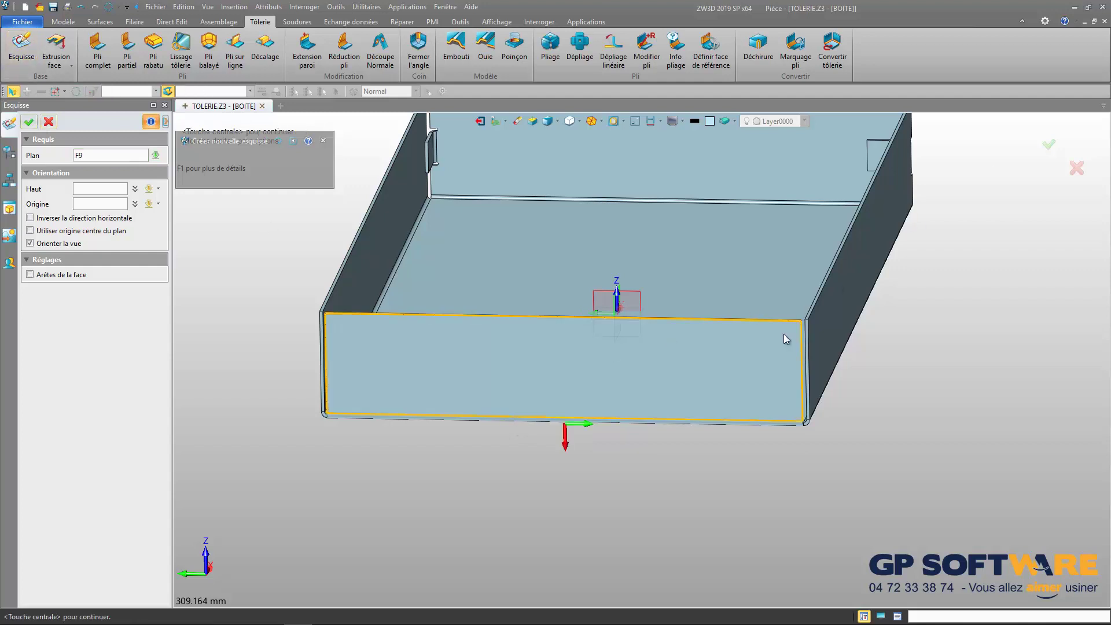
{"action": "left_click", "coordinate": [1050, 145]}
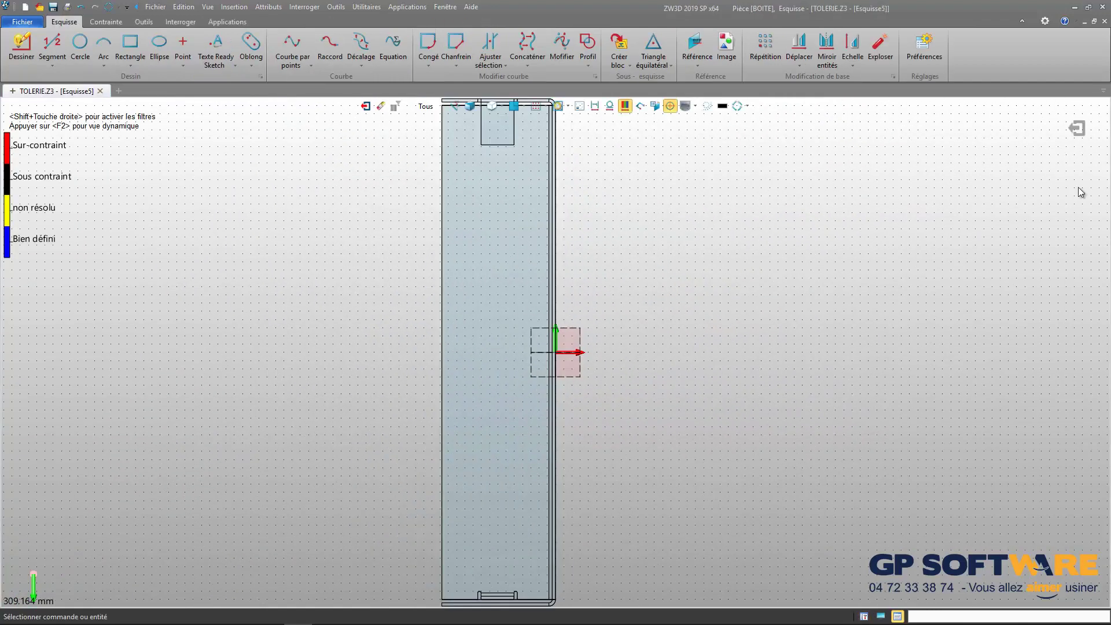
{"action": "left_click", "coordinate": [1080, 133]}
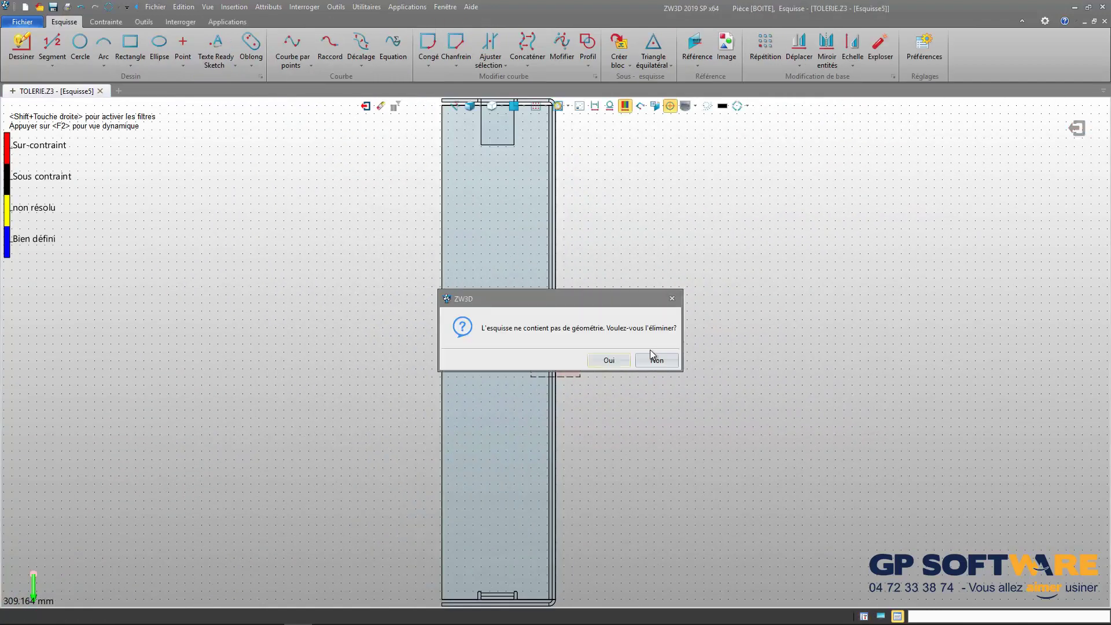
{"action": "left_click", "coordinate": [600, 361]}
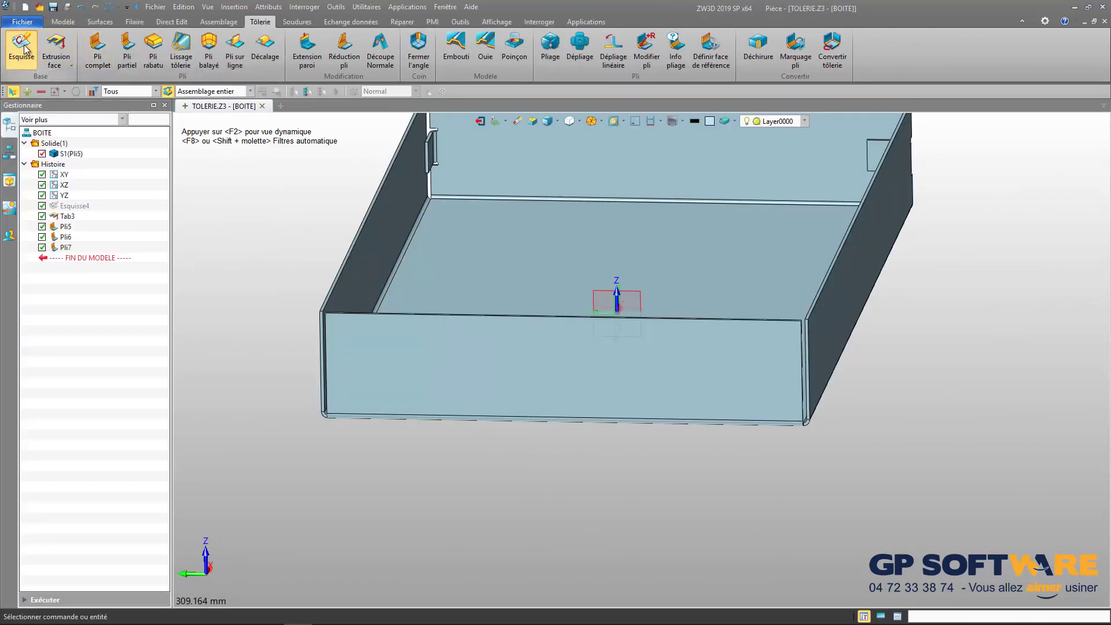
- Start a sketch on the outer face of the short wall opposite the corner tabs, with its up direction along Z (0,0,1)
{"action": "left_click", "coordinate": [21, 46]}
{"action": "left_click", "coordinate": [511, 366]}
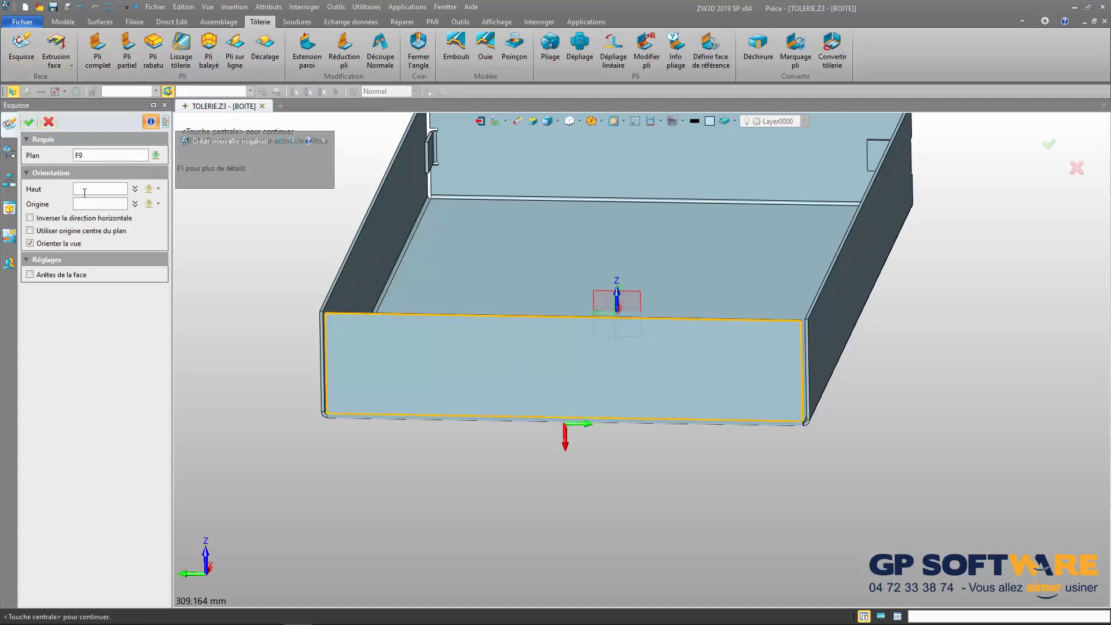
{"action": "left_click", "coordinate": [84, 192]}
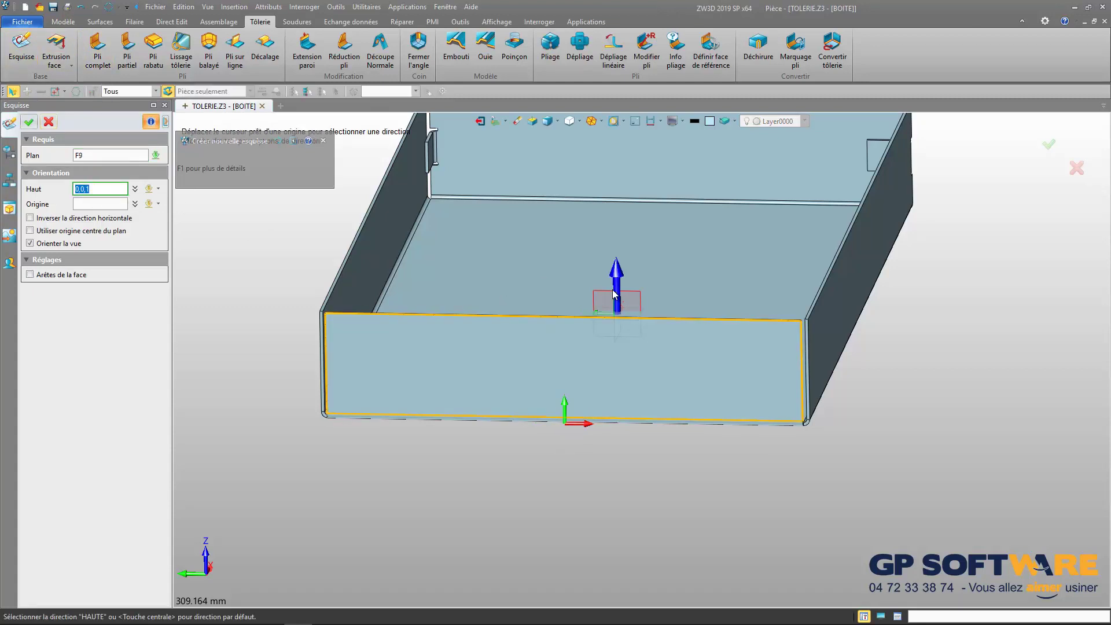
{"action": "left_click", "coordinate": [614, 294]}
{"action": "left_click", "coordinate": [1050, 145]}
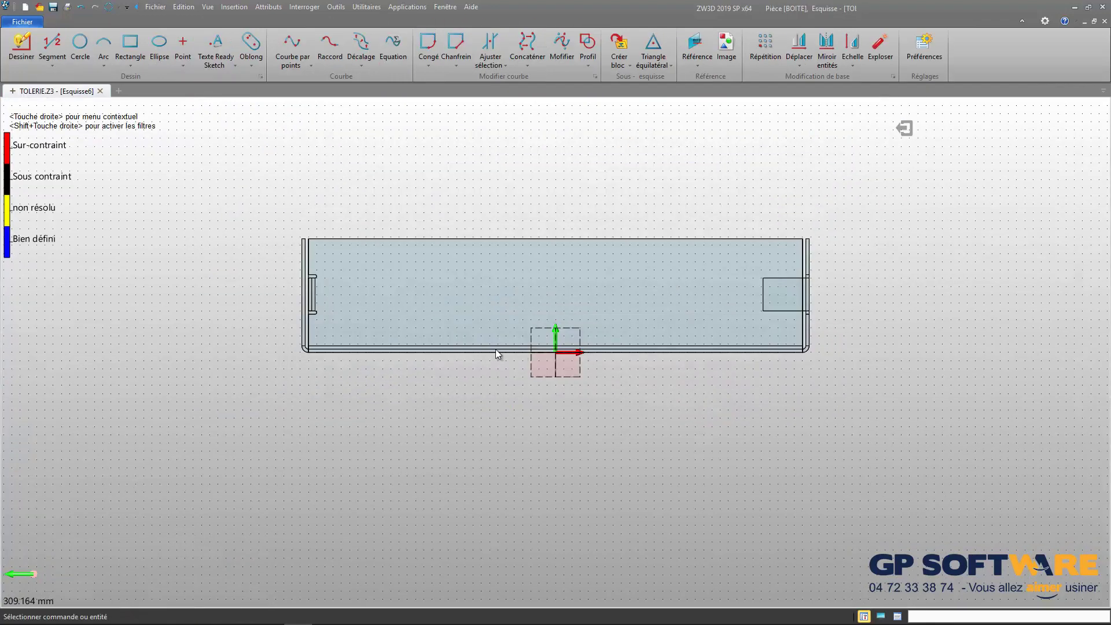
{"action": "scroll", "coordinate": [528, 173], "scroll_direction": "up", "scroll_amount": 3}
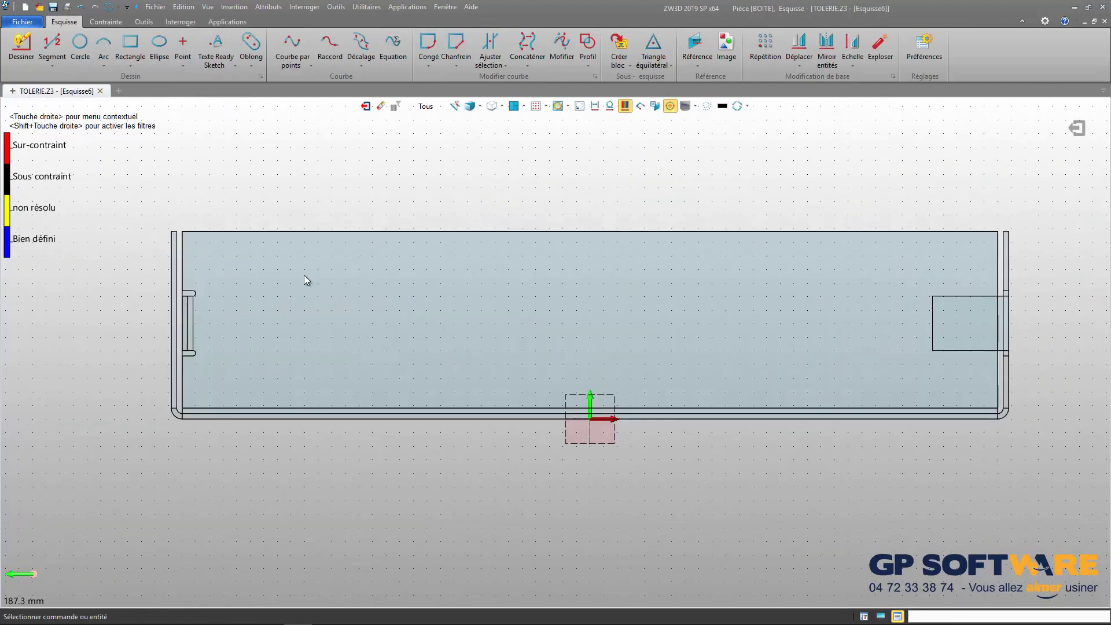
- Sketch a horizontal line about 218 mm long across the lower part of the short wall
{"action": "left_click", "coordinate": [53, 47]}
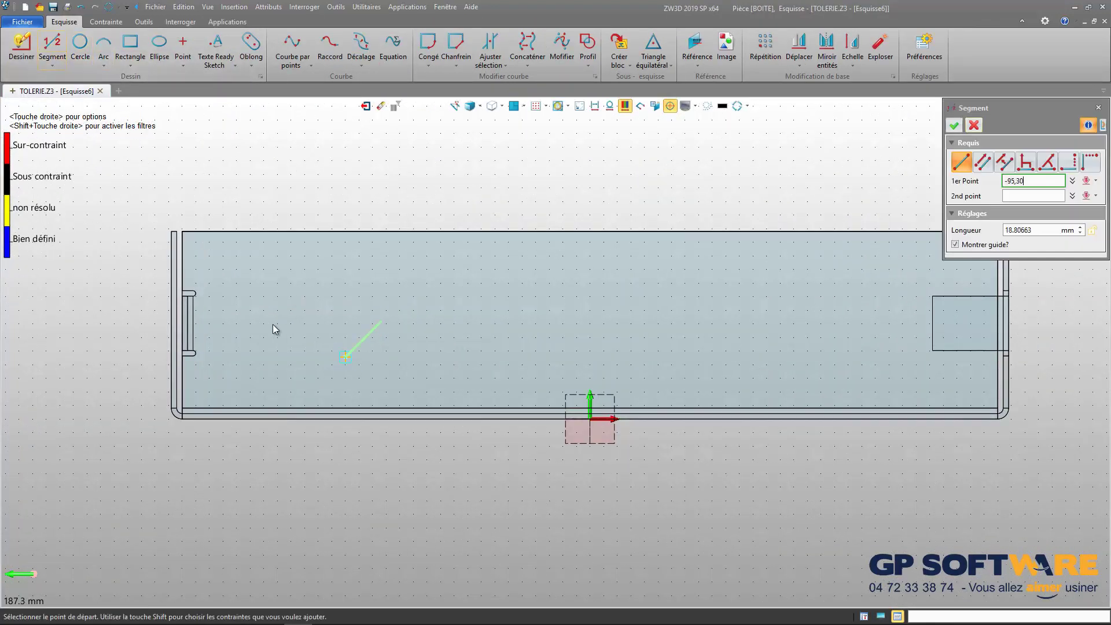
{"action": "left_click", "coordinate": [283, 356]}
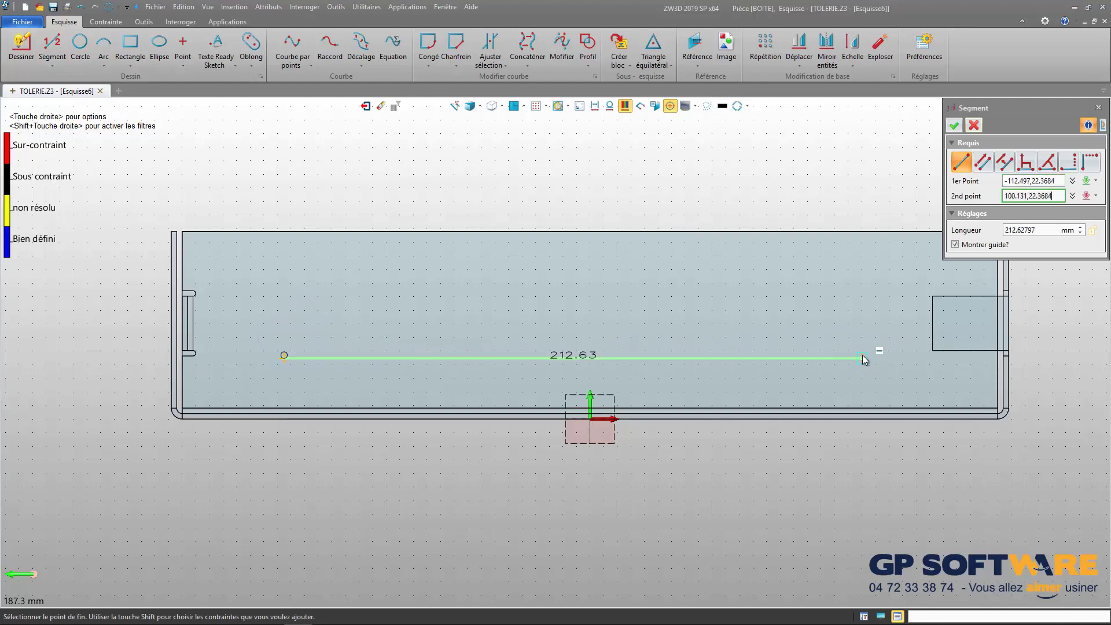
{"action": "left_click", "coordinate": [876, 359]}
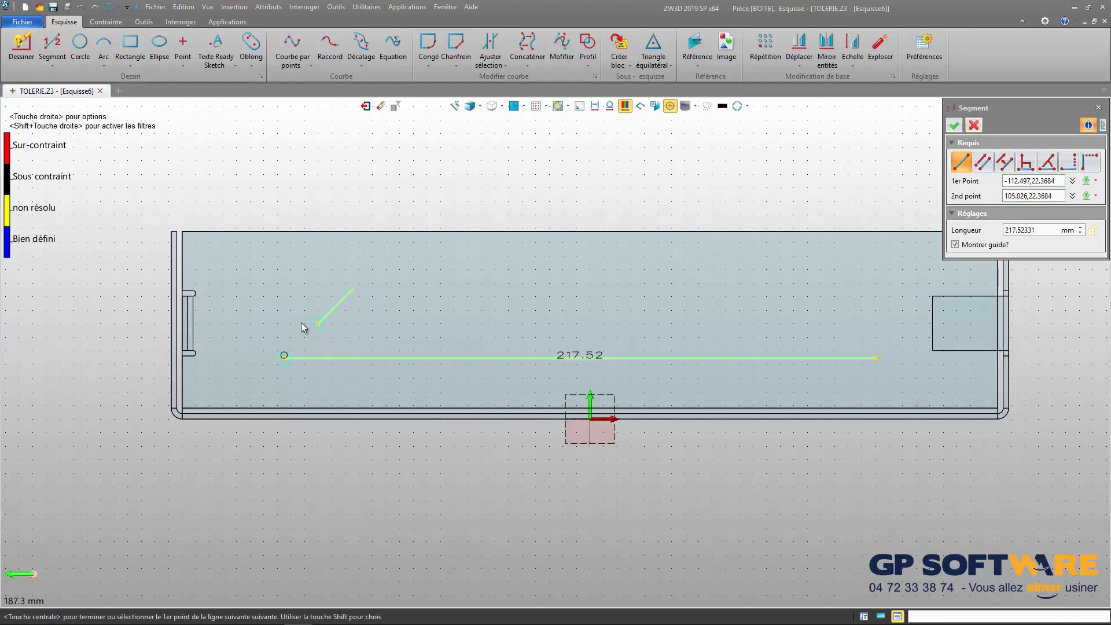
{"action": "left_click", "coordinate": [954, 125]}
{"action": "scroll", "coordinate": [216, 354], "scroll_direction": "up", "scroll_amount": 1}
{"action": "left_click", "coordinate": [47, 46]}
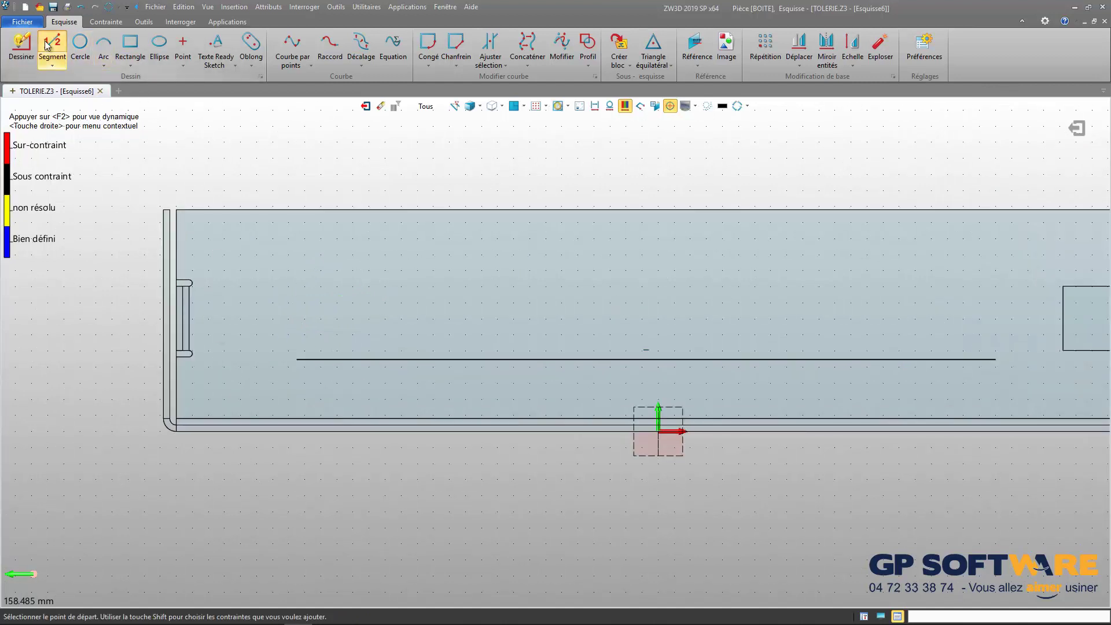
{"action": "key", "text": "Escape"}
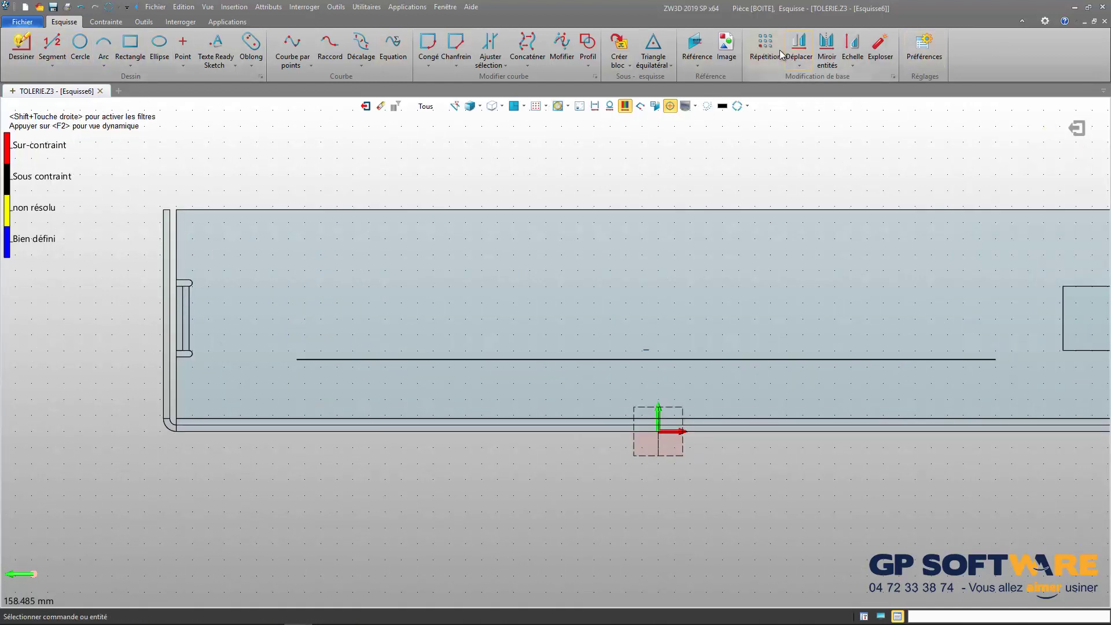
- Pattern the line upward along 0,1 as 3 instances with a 14 mm pitch, and exit the sketch
{"action": "left_click", "coordinate": [766, 46]}
{"action": "left_click", "coordinate": [776, 360]}
{"action": "left_click", "coordinate": [777, 359]}
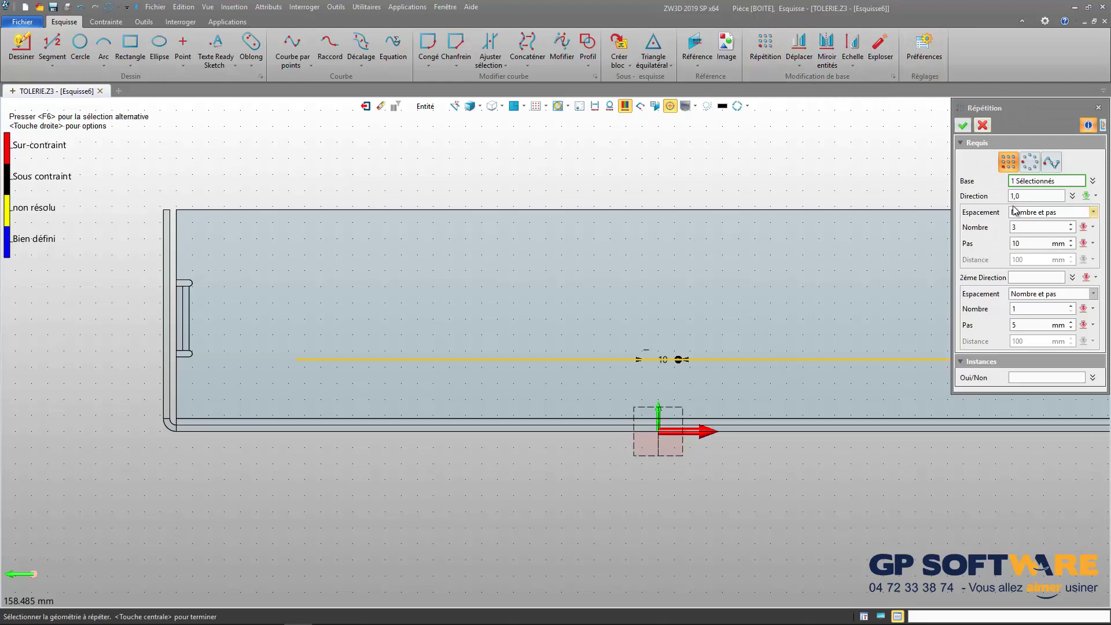
{"action": "scroll", "coordinate": [639, 258], "scroll_direction": "down", "scroll_amount": 4}
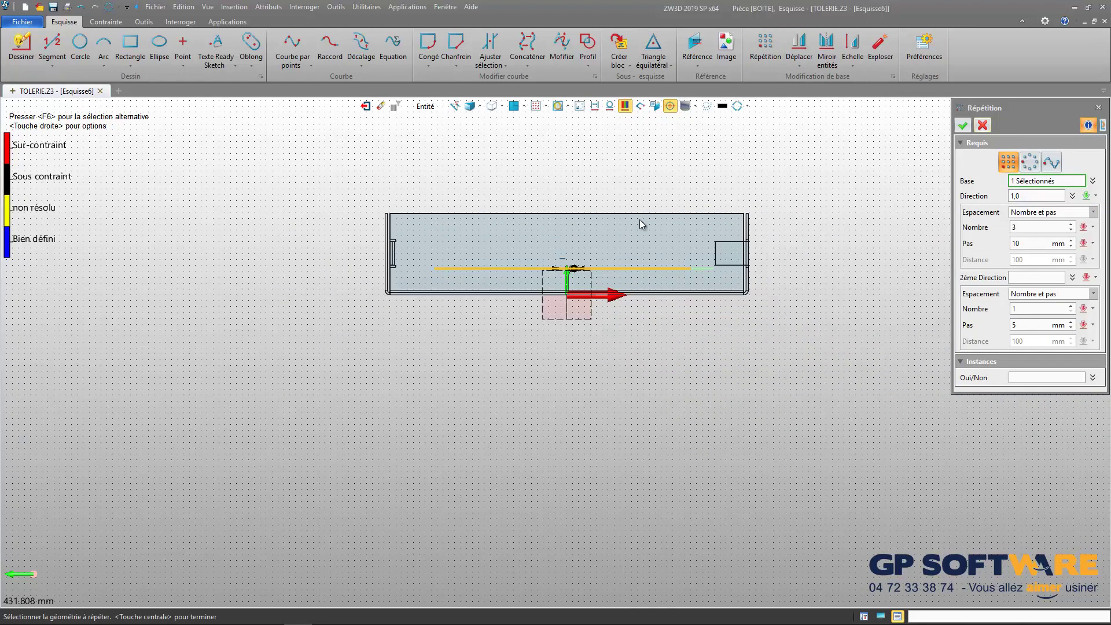
{"action": "left_click", "coordinate": [1012, 195]}
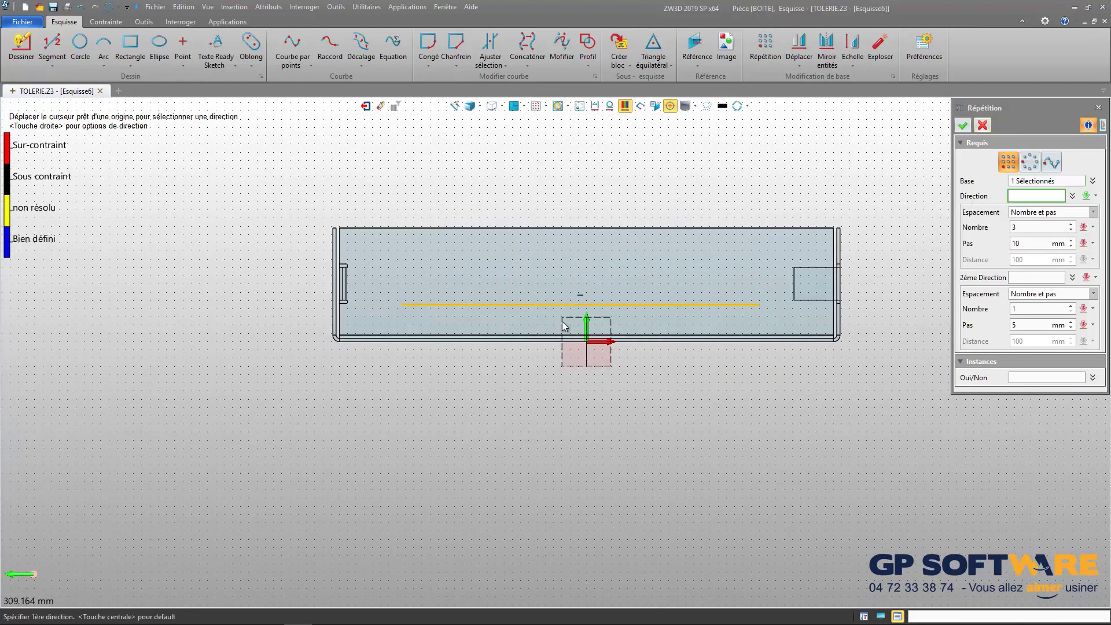
{"action": "left_click", "coordinate": [590, 326]}
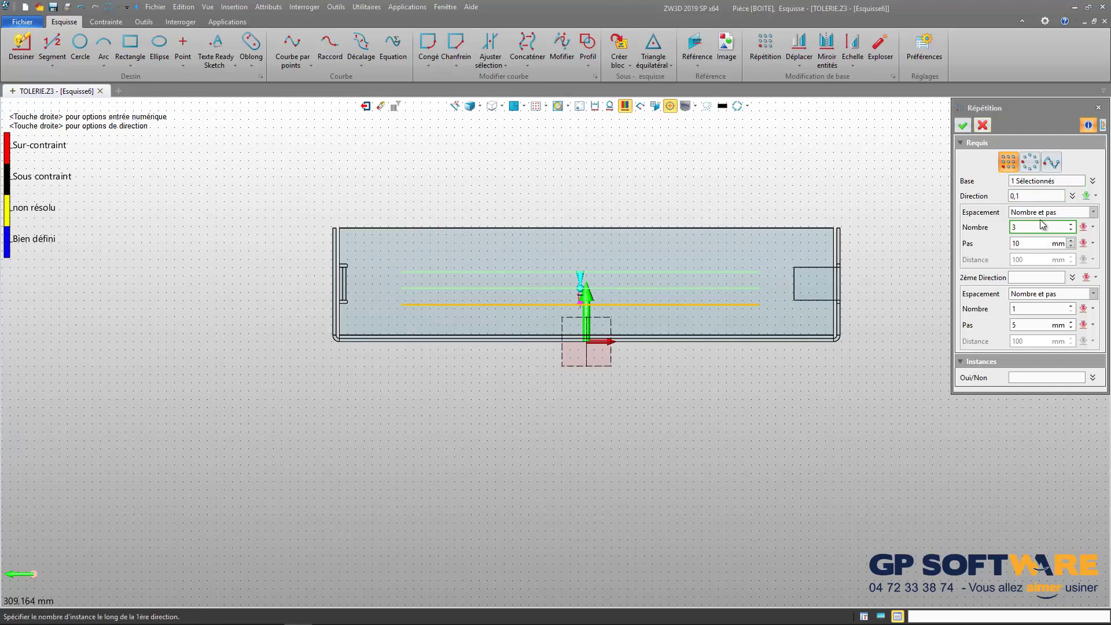
{"action": "left_click", "coordinate": [1071, 241]}
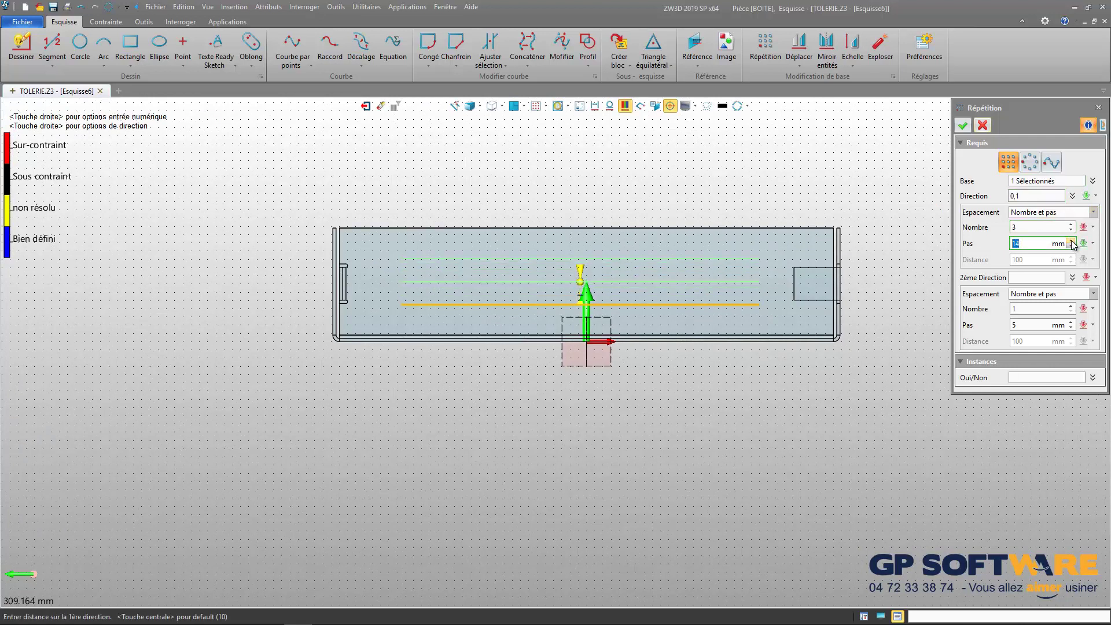
{"action": "left_click", "coordinate": [964, 126]}
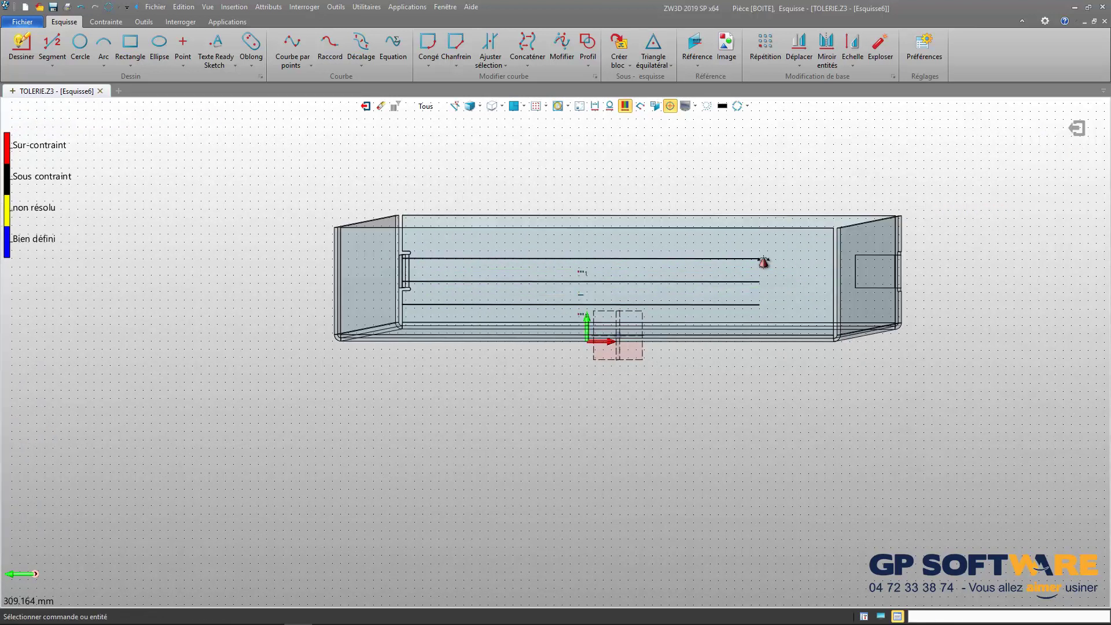
{"action": "left_click", "coordinate": [1077, 126]}
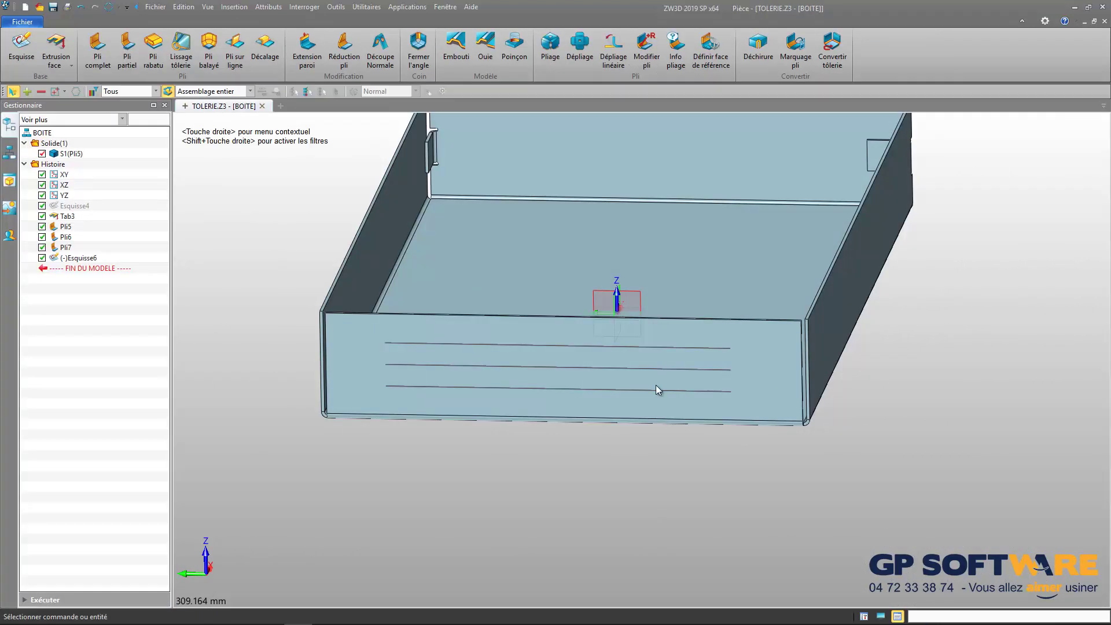
- Set up a louver (Ouïe) on the short wall's outer face, using the three-line sketch as its profile
{"action": "middle_click_drag", "start_coordinate": [451, 397], "coordinate": [405, 296]}
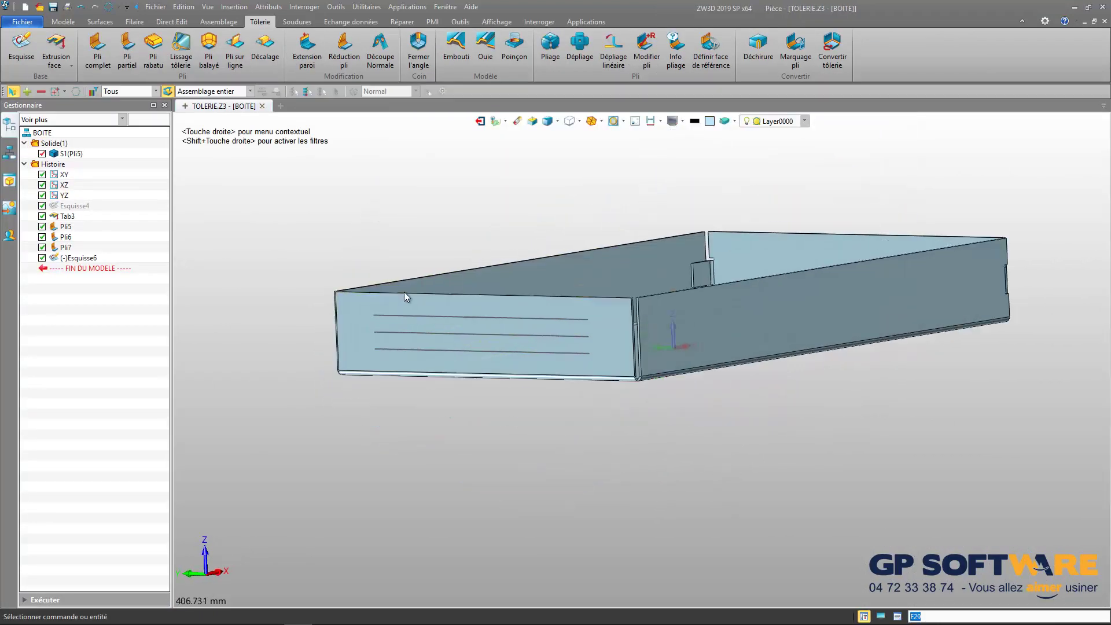
{"action": "left_click", "coordinate": [484, 52]}
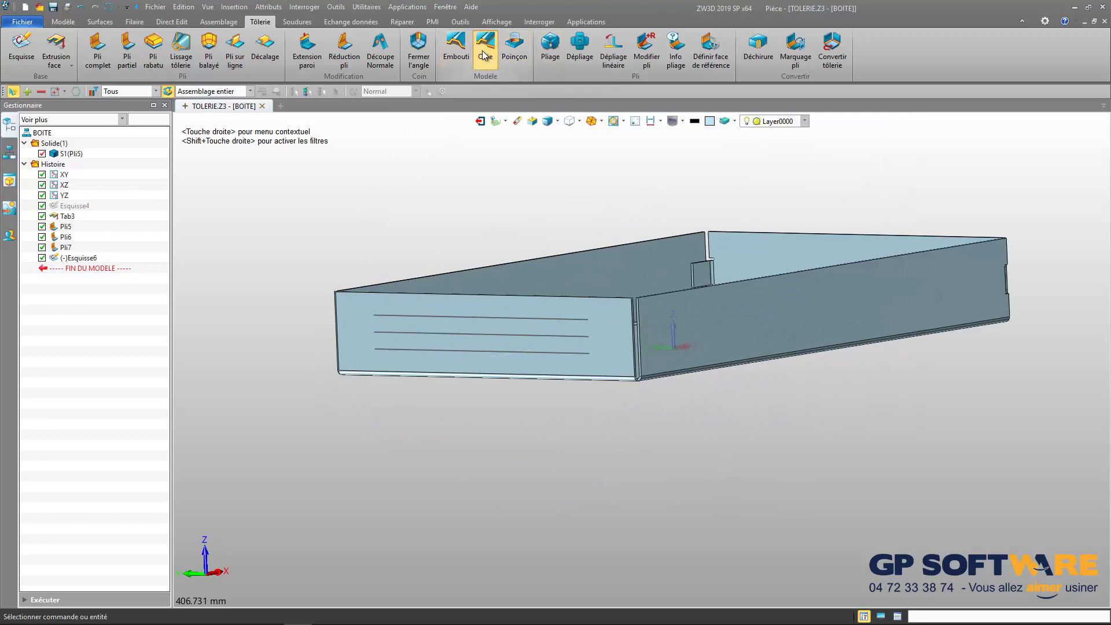
{"action": "left_click", "coordinate": [406, 329]}
{"action": "key", "text": "Delete"}
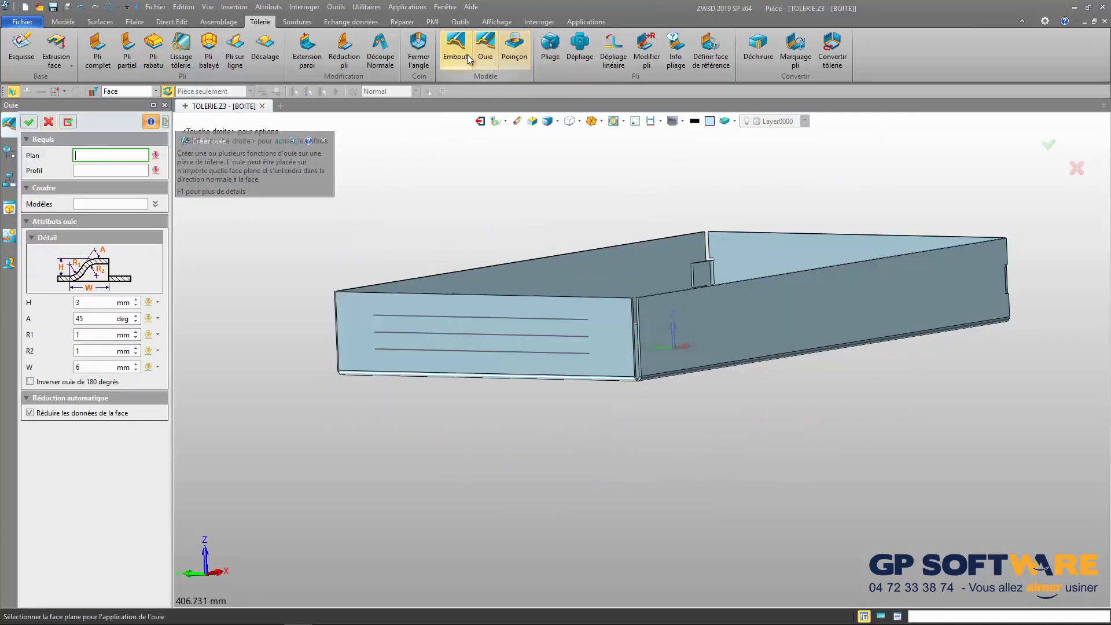
{"action": "left_click", "coordinate": [362, 318]}
{"action": "scroll", "coordinate": [363, 318], "scroll_direction": "up", "scroll_amount": 2}
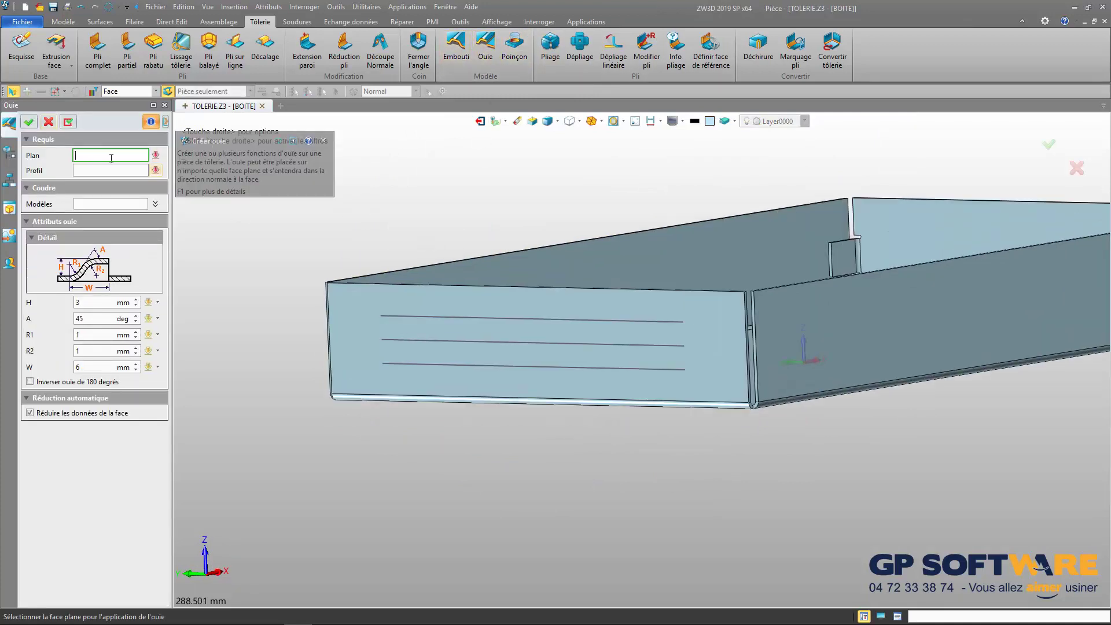
{"action": "left_click", "coordinate": [361, 332]}
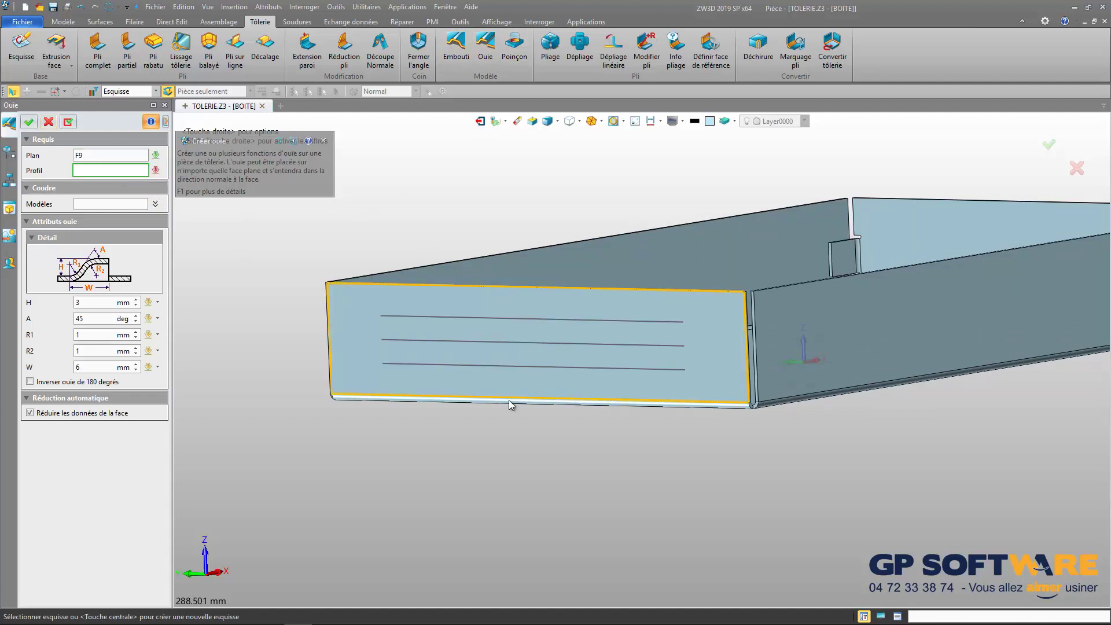
{"action": "left_click", "coordinate": [516, 342]}
{"action": "scroll", "coordinate": [686, 370], "scroll_direction": "up", "scroll_amount": 4}
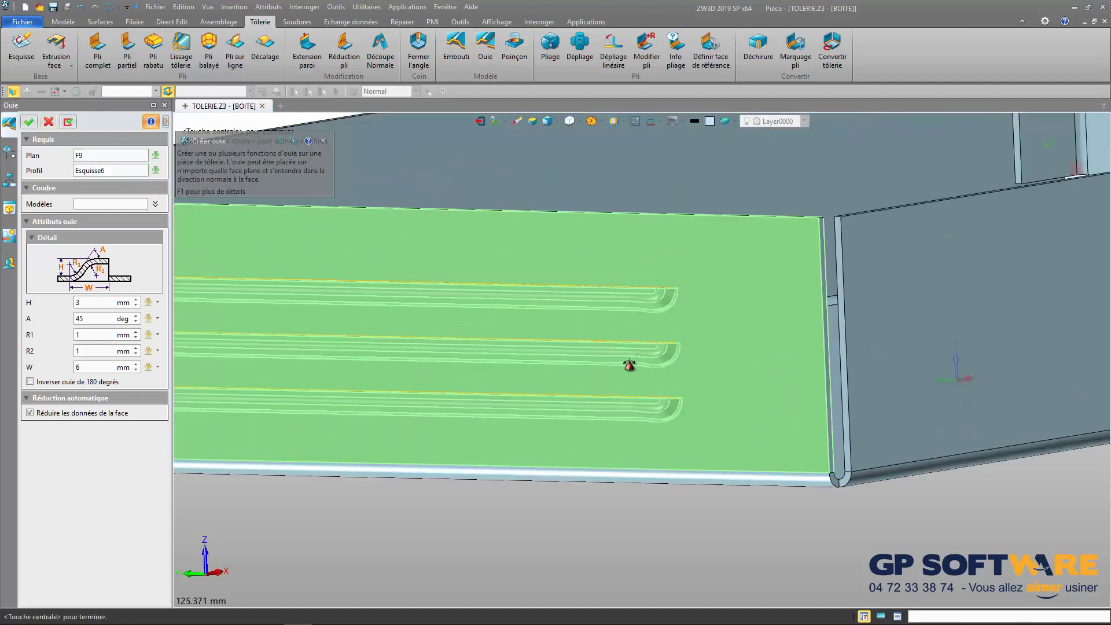
- Reverse the louvers by 180 degrees and create them on the short wall
{"action": "scroll", "coordinate": [629, 365], "scroll_direction": "down", "scroll_amount": 6}
{"action": "scroll", "coordinate": [397, 402], "scroll_direction": "up", "scroll_amount": 2}
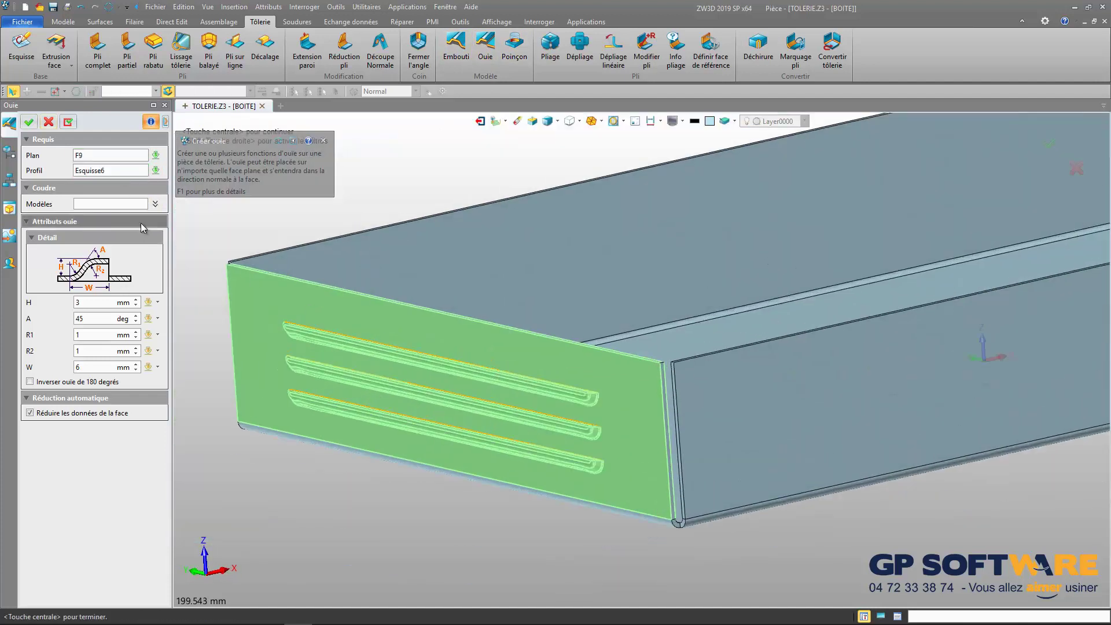
{"action": "left_click", "coordinate": [30, 382]}
{"action": "scroll", "coordinate": [561, 381], "scroll_direction": "up", "scroll_amount": 2}
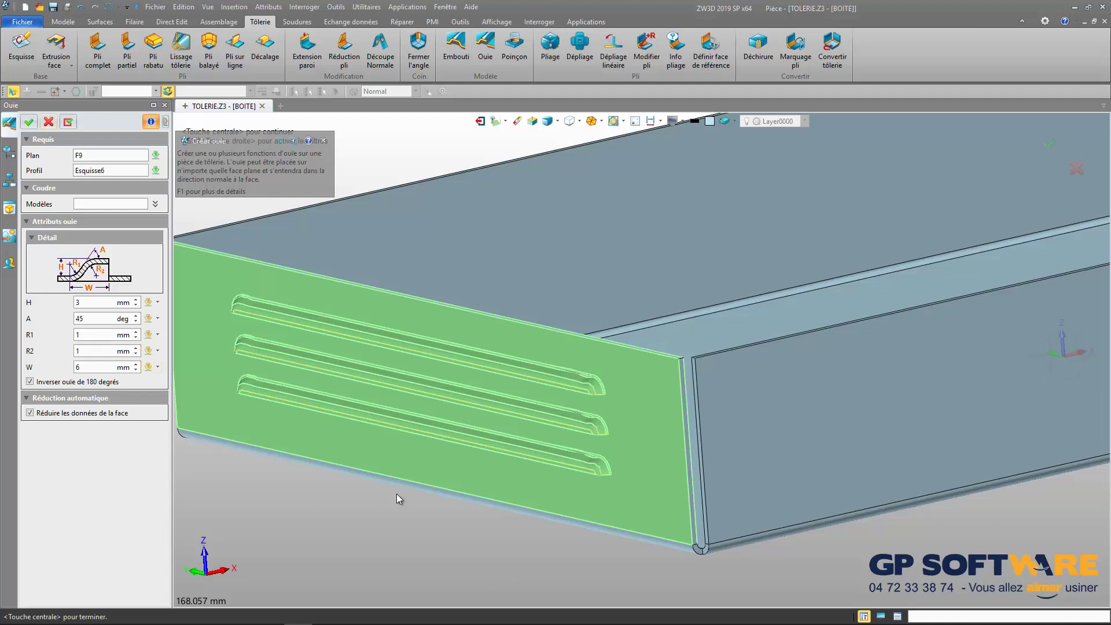
{"action": "scroll", "coordinate": [447, 508], "scroll_direction": "down", "scroll_amount": 3}
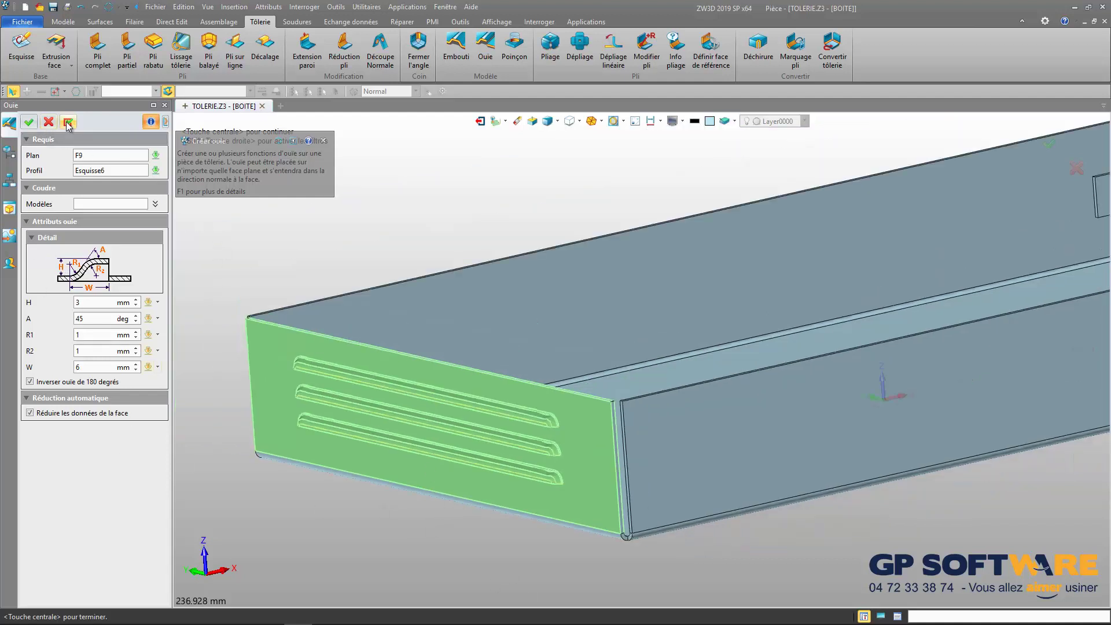
{"action": "left_click", "coordinate": [29, 121]}
{"action": "scroll", "coordinate": [576, 412], "scroll_direction": "down", "scroll_amount": 4}
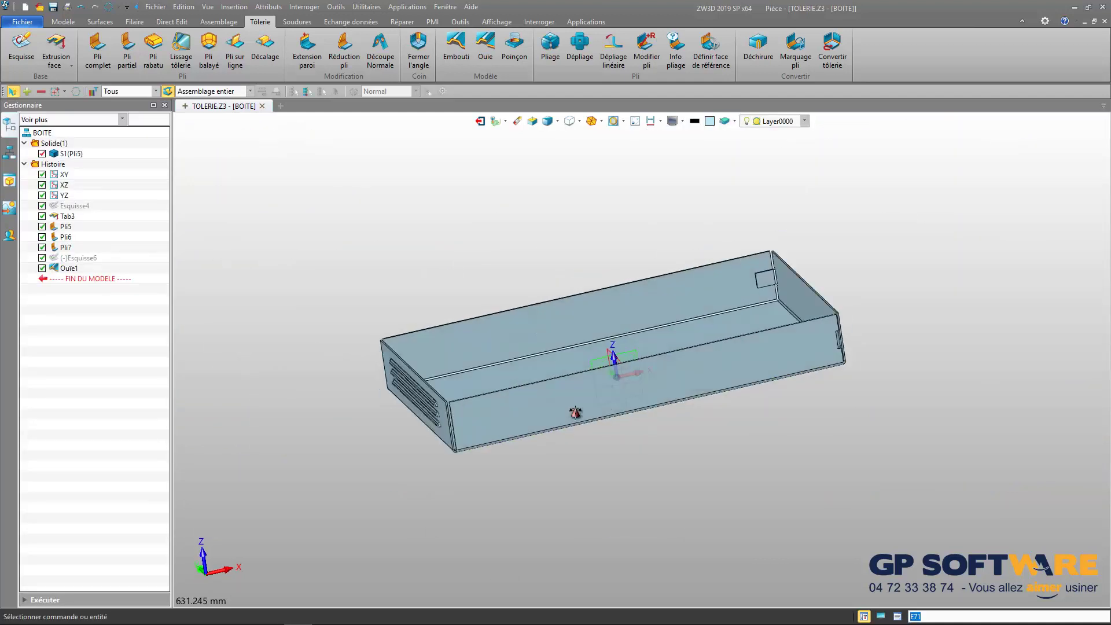
{"action": "middle_click_drag", "start_coordinate": [576, 412], "coordinate": [399, 277]}
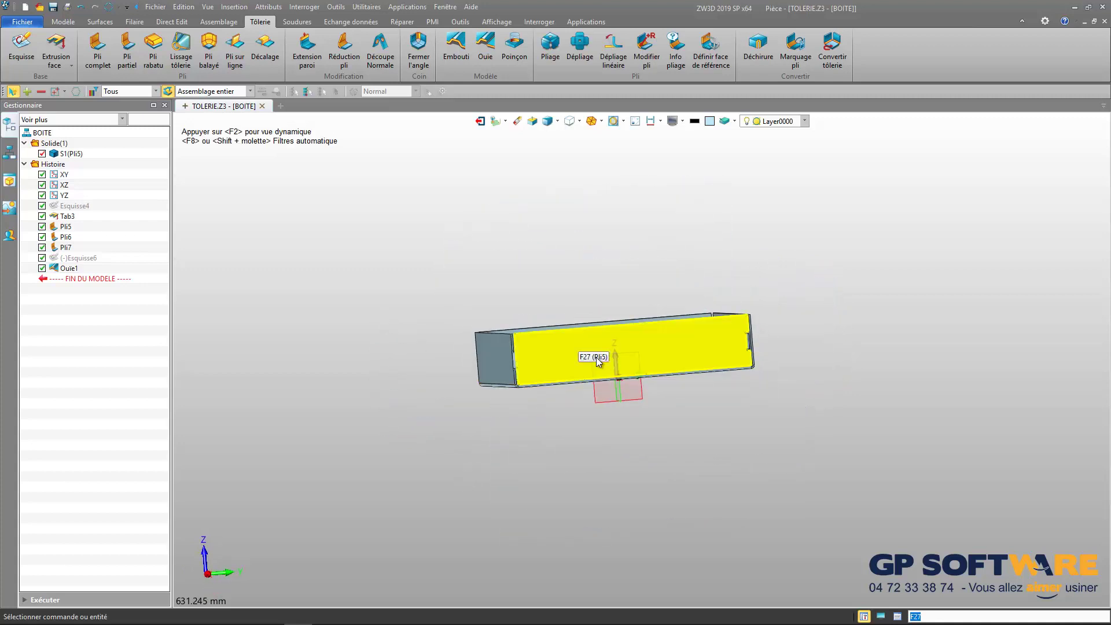
{"action": "scroll", "coordinate": [597, 360], "scroll_direction": "up", "scroll_amount": 4}
{"action": "middle_click_drag", "start_coordinate": [597, 360], "coordinate": [749, 379]}
{"action": "scroll", "coordinate": [751, 377], "scroll_direction": "up", "scroll_amount": 2}
{"action": "right_click_drag", "start_coordinate": [751, 377], "coordinate": [786, 441]}
{"action": "scroll", "coordinate": [691, 408], "scroll_direction": "down", "scroll_amount": 5}
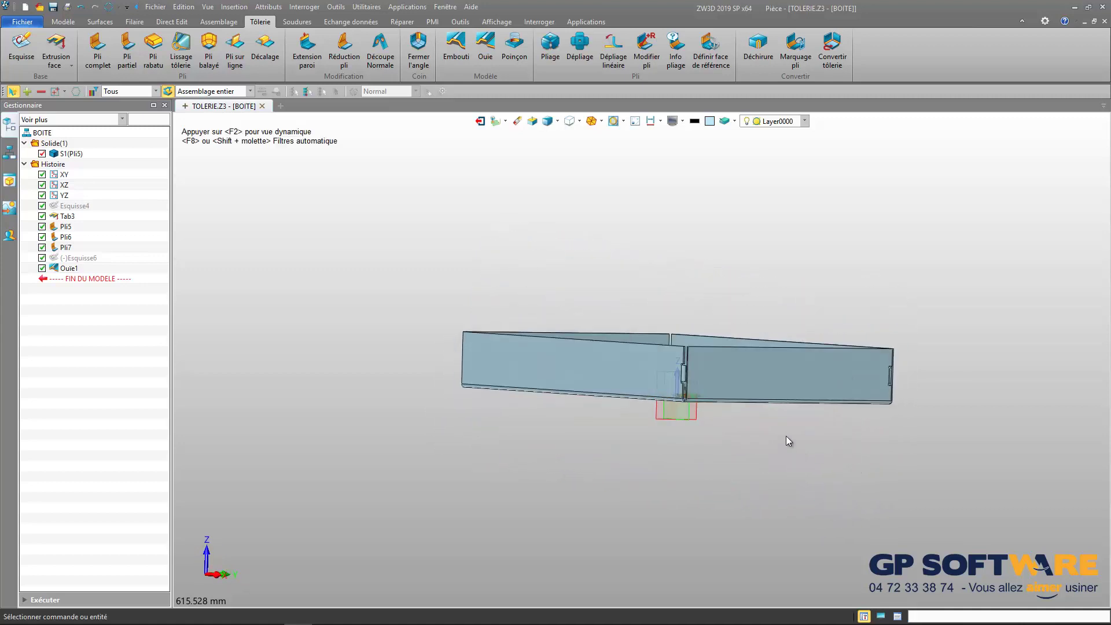
{"action": "scroll", "coordinate": [754, 362], "scroll_direction": "up", "scroll_amount": 4}
{"action": "left_click", "coordinate": [21, 48]}
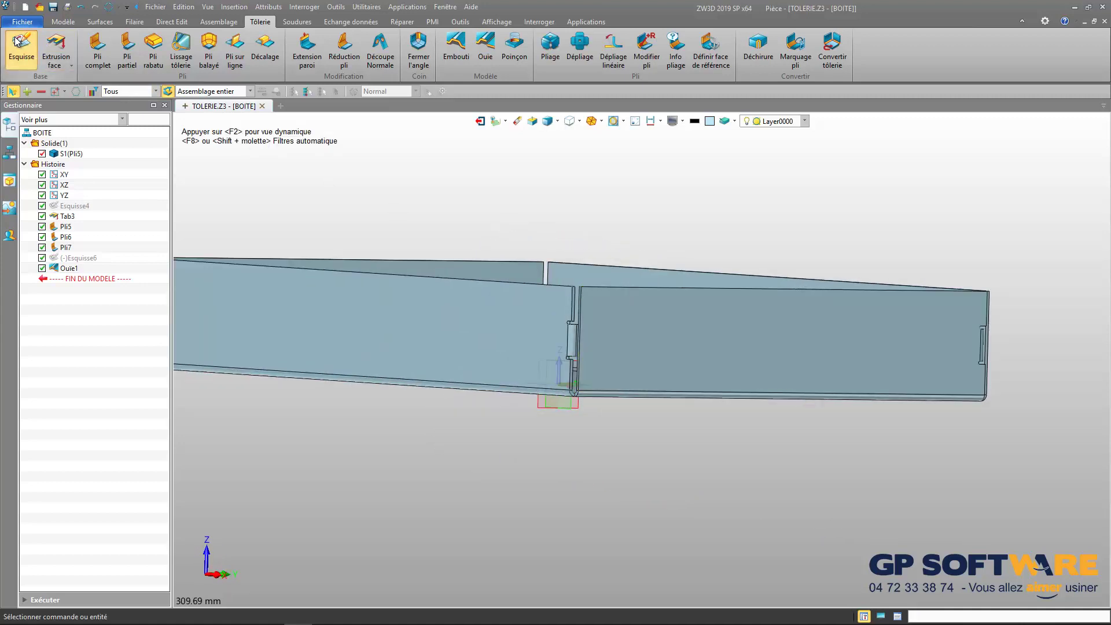
{"action": "left_click", "coordinate": [753, 349]}
{"action": "left_click", "coordinate": [1047, 145]}
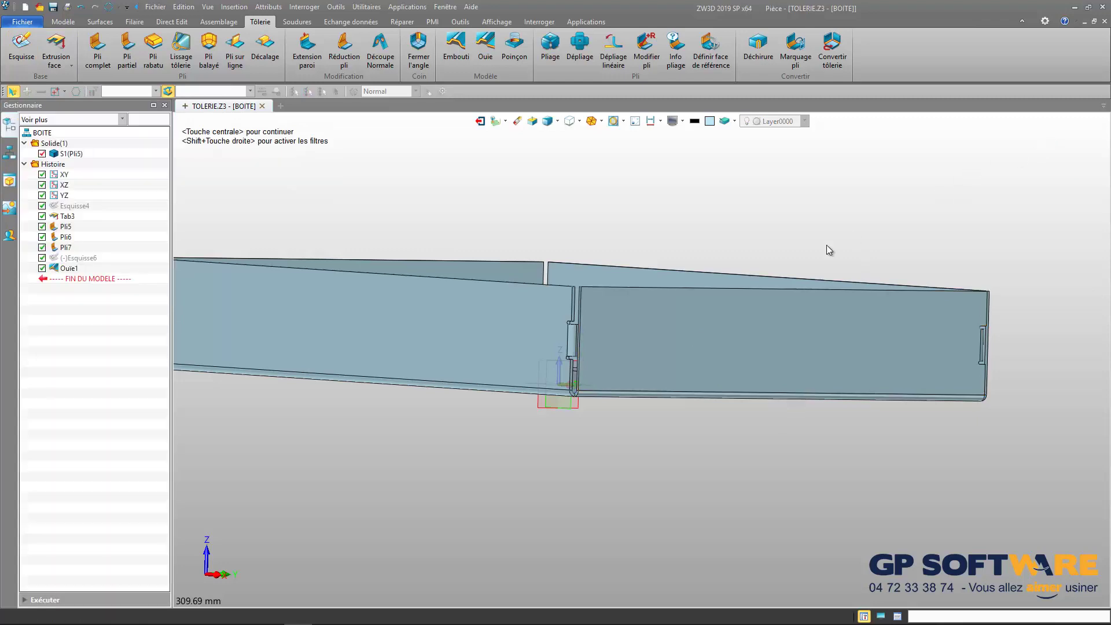
{"action": "left_click", "coordinate": [1079, 130]}
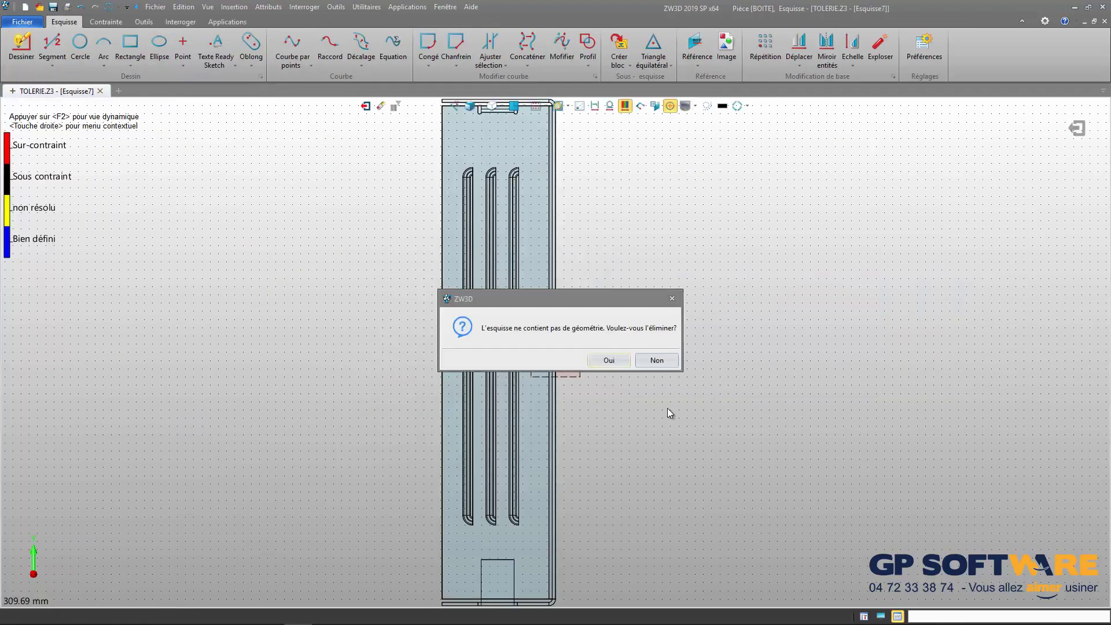
{"action": "left_click", "coordinate": [616, 364]}
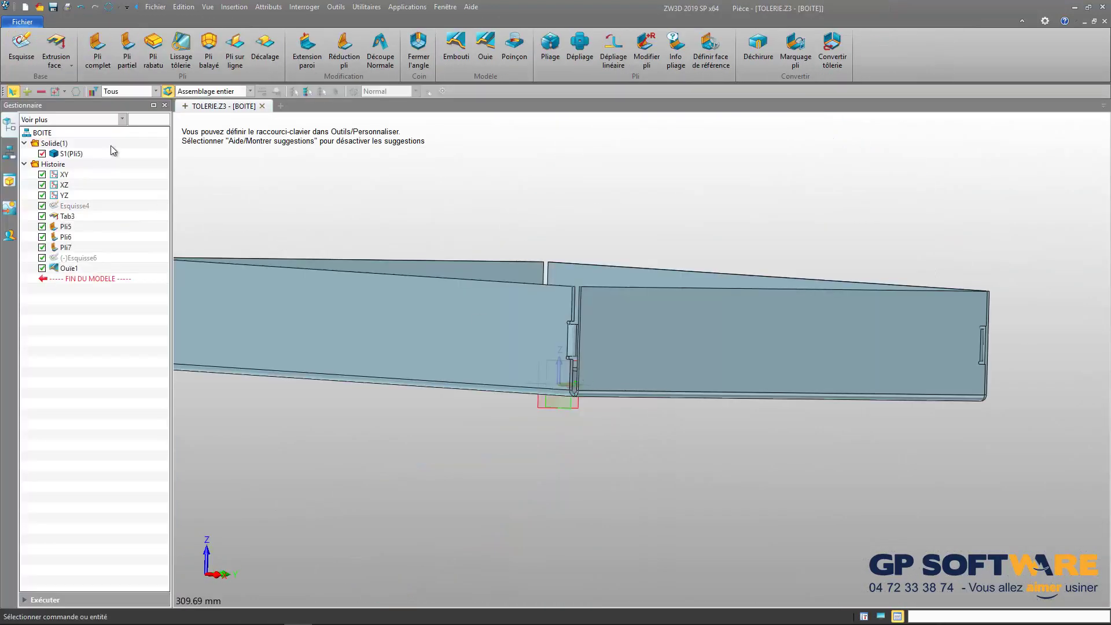
- Start a sketch on the outer face of the short wall opposite the louvers, with 0,0,1 as the up direction
{"action": "left_click", "coordinate": [17, 43]}
{"action": "left_click", "coordinate": [731, 353]}
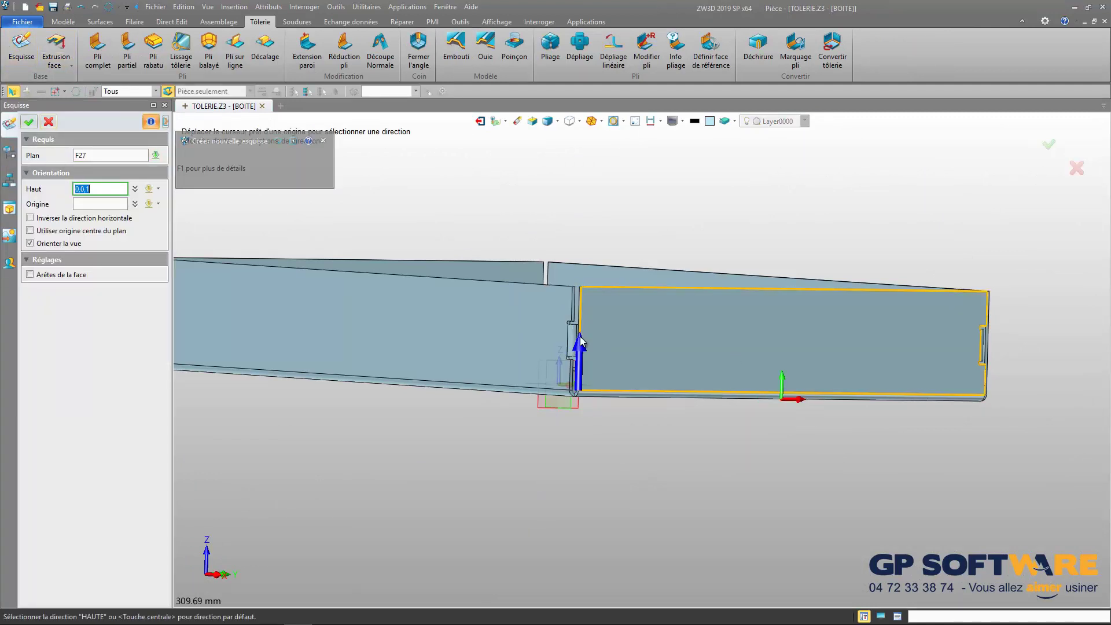
{"action": "middle_click", "coordinate": [580, 336]}
{"action": "left_click", "coordinate": [96, 190]}
{"action": "left_click", "coordinate": [29, 121]}
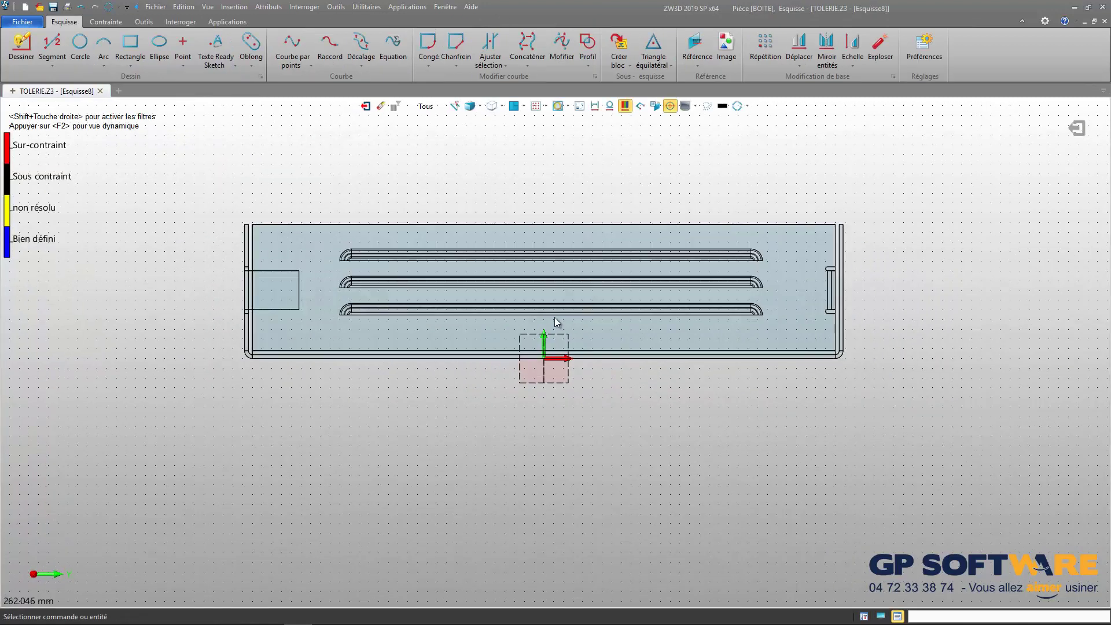
- Sketch a centre rectangle about 143 × 30 mm on the wall, vertically above the origin, and shift it slightly upward
{"action": "left_click", "coordinate": [130, 45]}
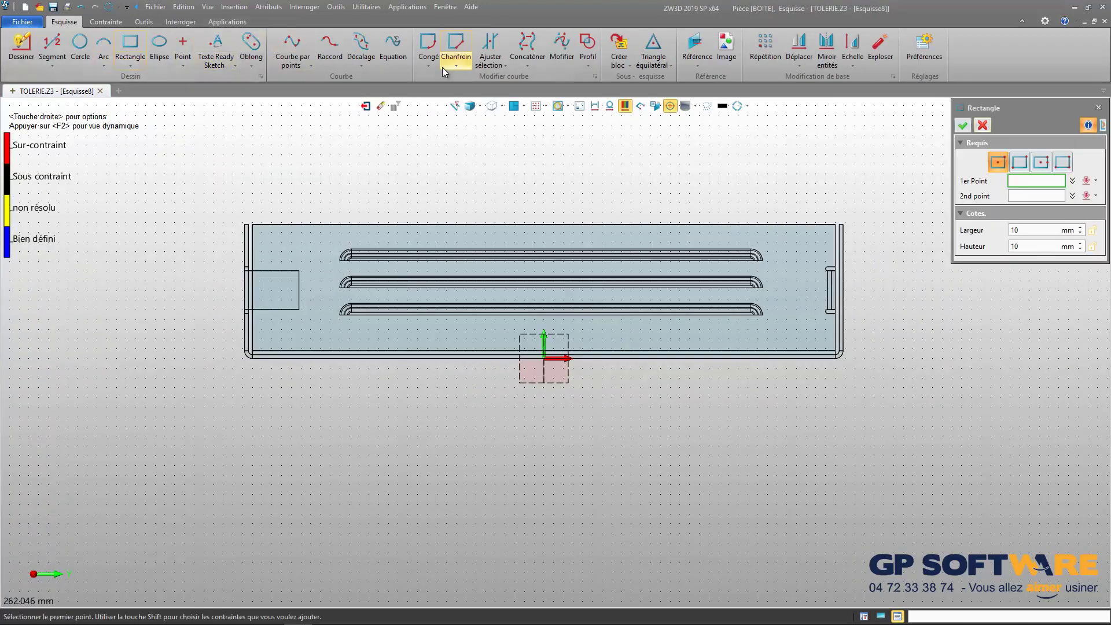
{"action": "scroll", "coordinate": [544, 322], "scroll_direction": "up", "scroll_amount": 2}
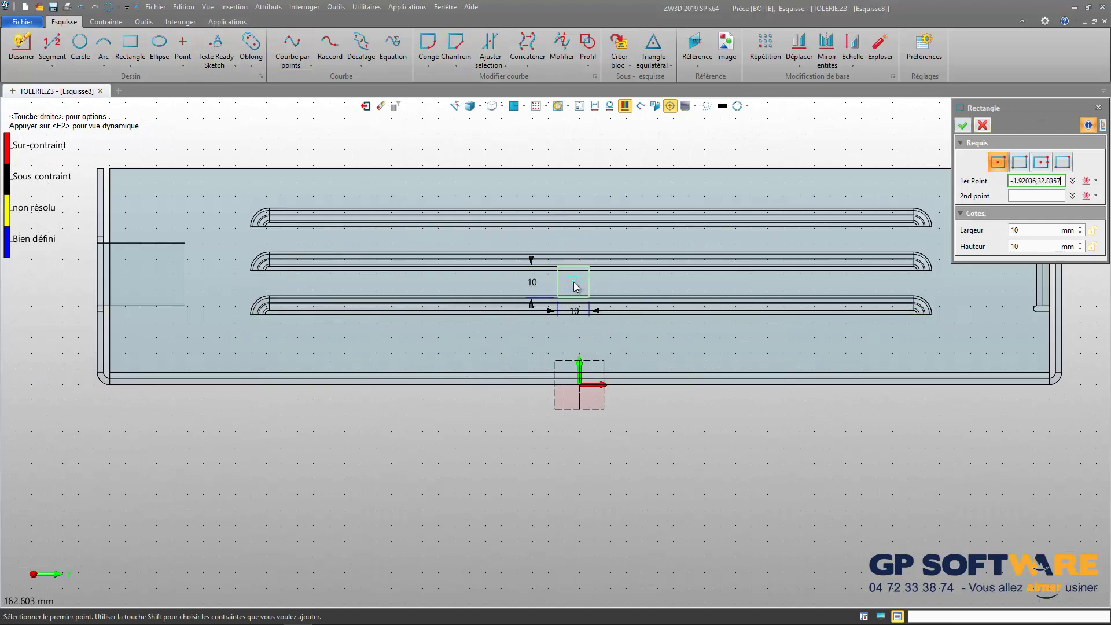
{"action": "left_click", "coordinate": [579, 282]}
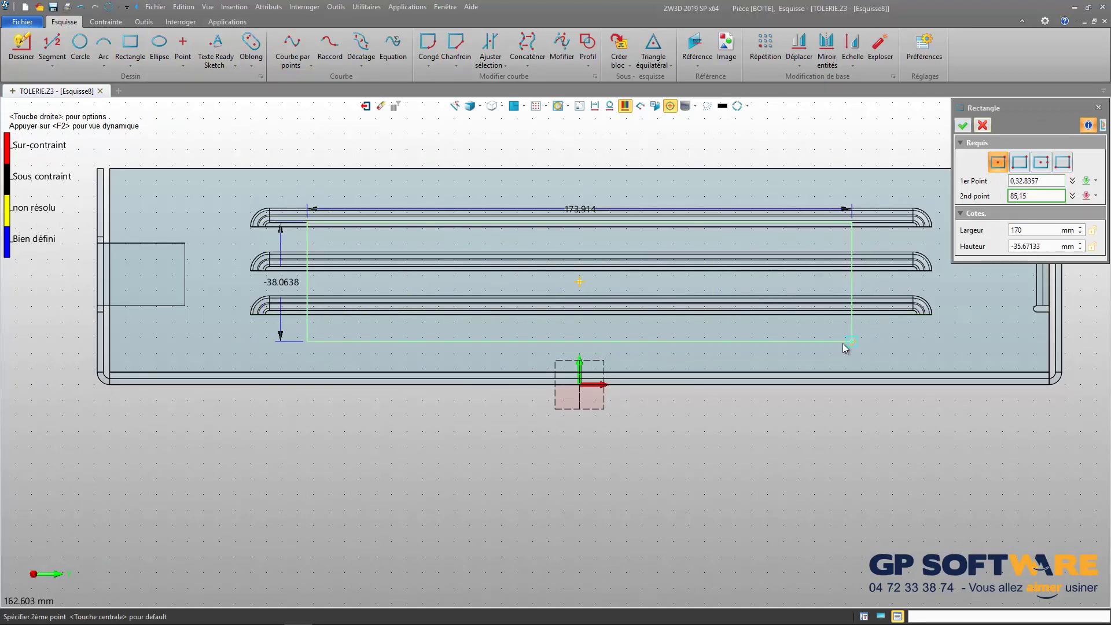
{"action": "left_click", "coordinate": [804, 330]}
{"action": "left_click", "coordinate": [963, 125]}
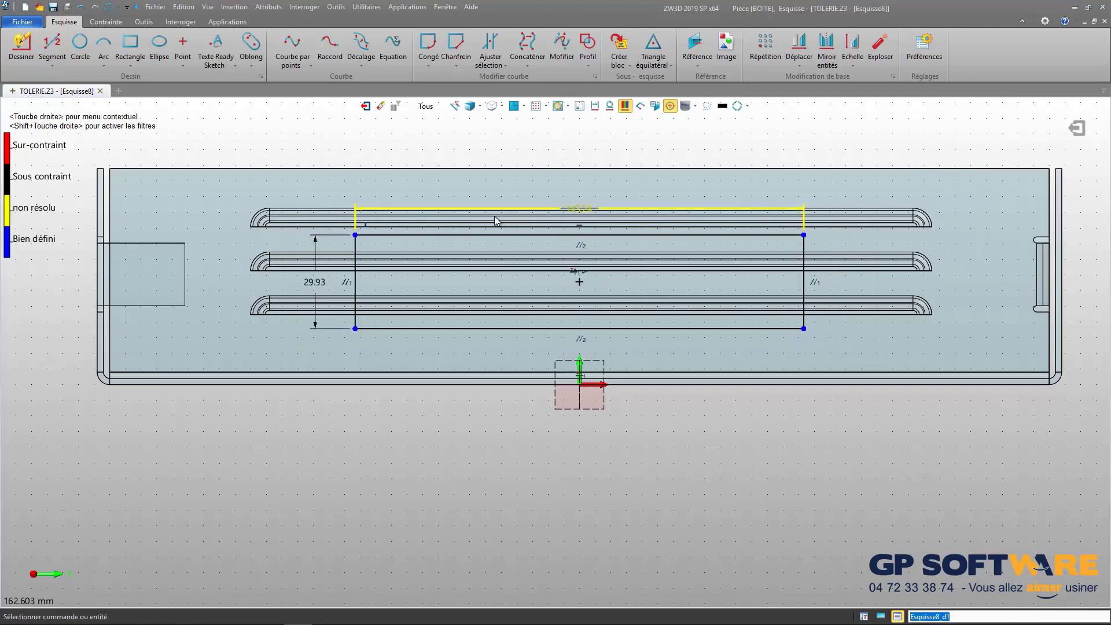
{"action": "scroll", "coordinate": [497, 223], "scroll_direction": "up", "scroll_amount": 3}
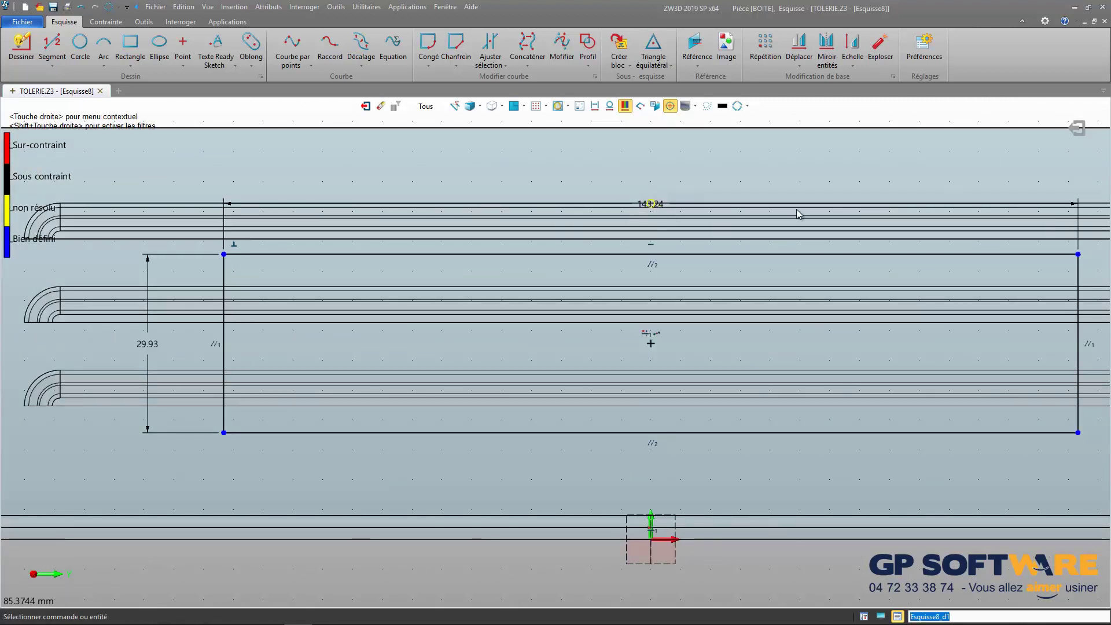
{"action": "left_click", "coordinate": [1033, 255]}
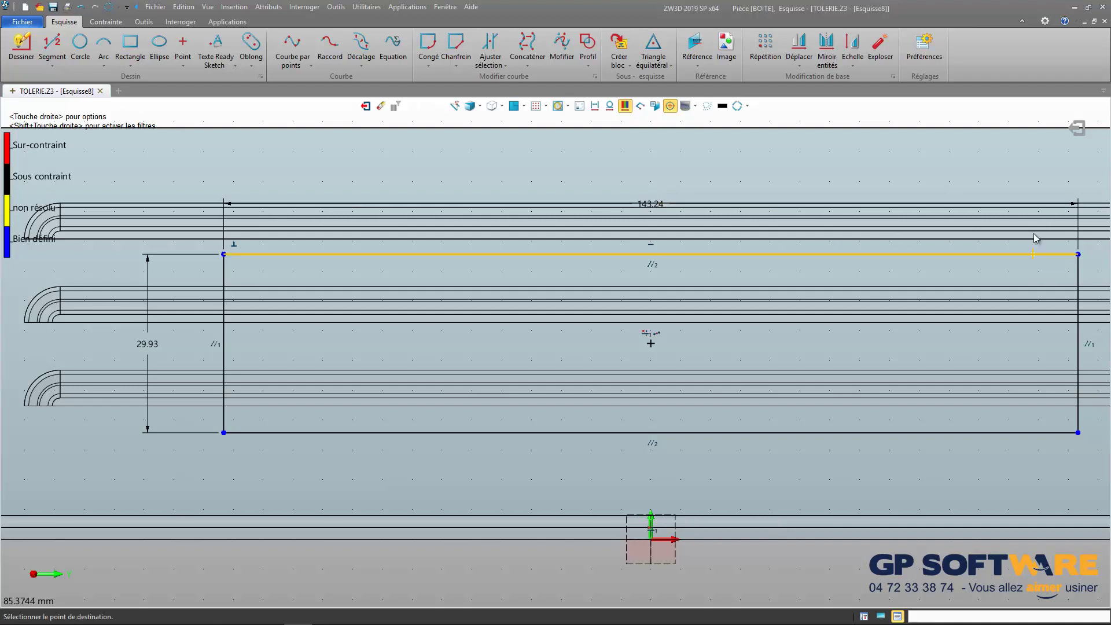
{"action": "left_click", "coordinate": [1034, 227]}
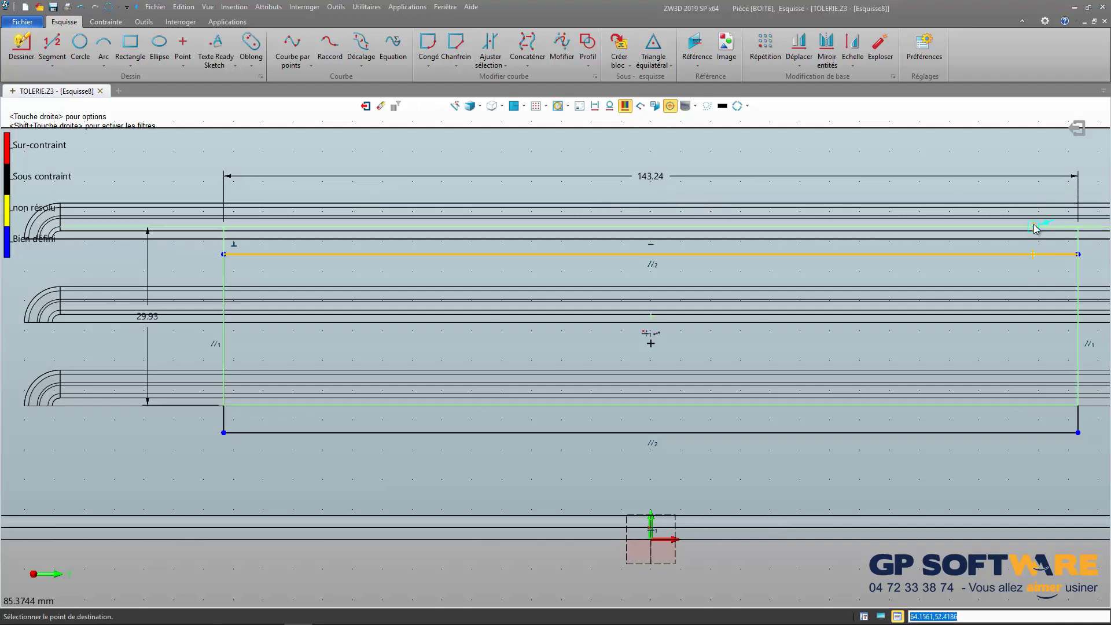
- Set the rectangle's width to 150 mm and its height to 30 mm
{"action": "double_click", "coordinate": [710, 177]}
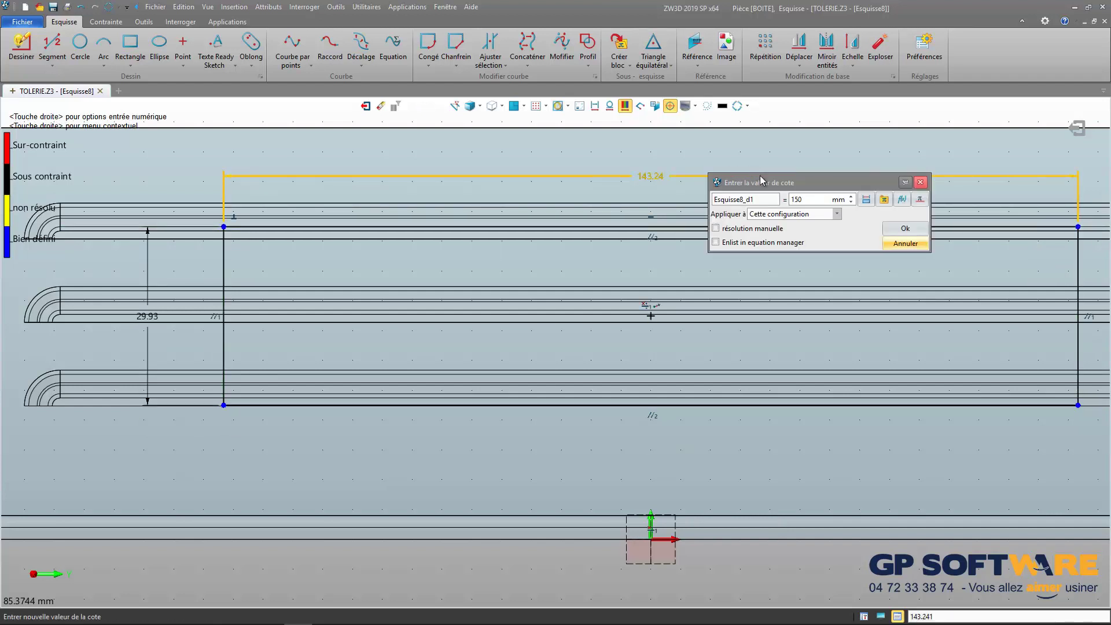
{"action": "key", "text": "Return"}
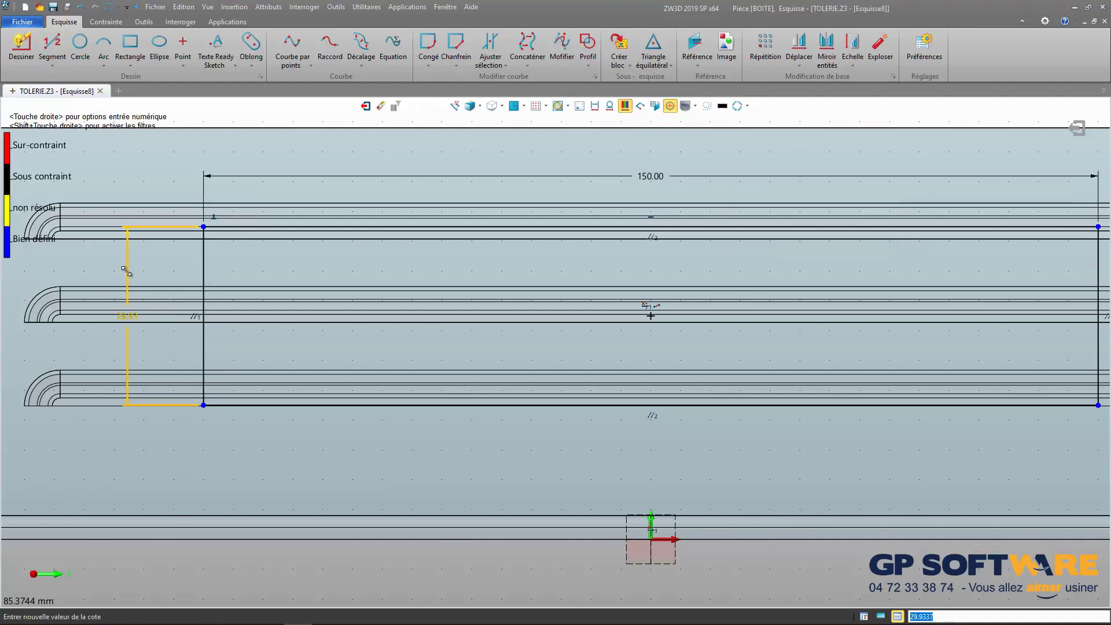
{"action": "double_click", "coordinate": [127, 270]}
{"action": "type", "text": "30"}
{"action": "key", "text": "Return"}
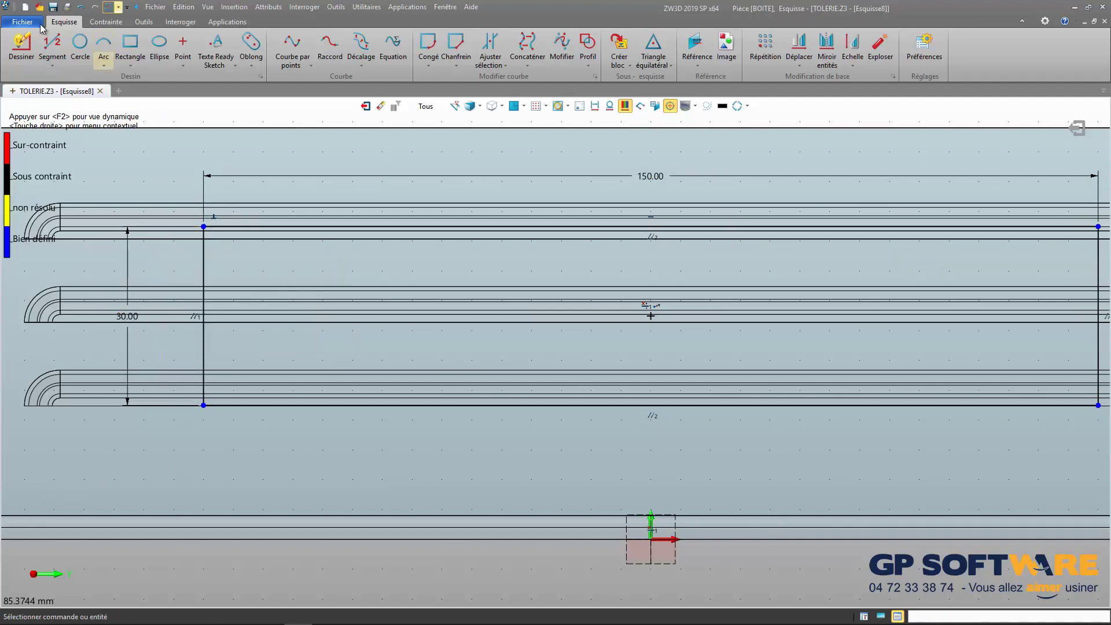
- Fillet the rectangle's two left corners with a 10 mm radius
{"action": "left_click", "coordinate": [429, 48]}
{"action": "left_click", "coordinate": [204, 250]}
{"action": "left_click", "coordinate": [240, 227]}
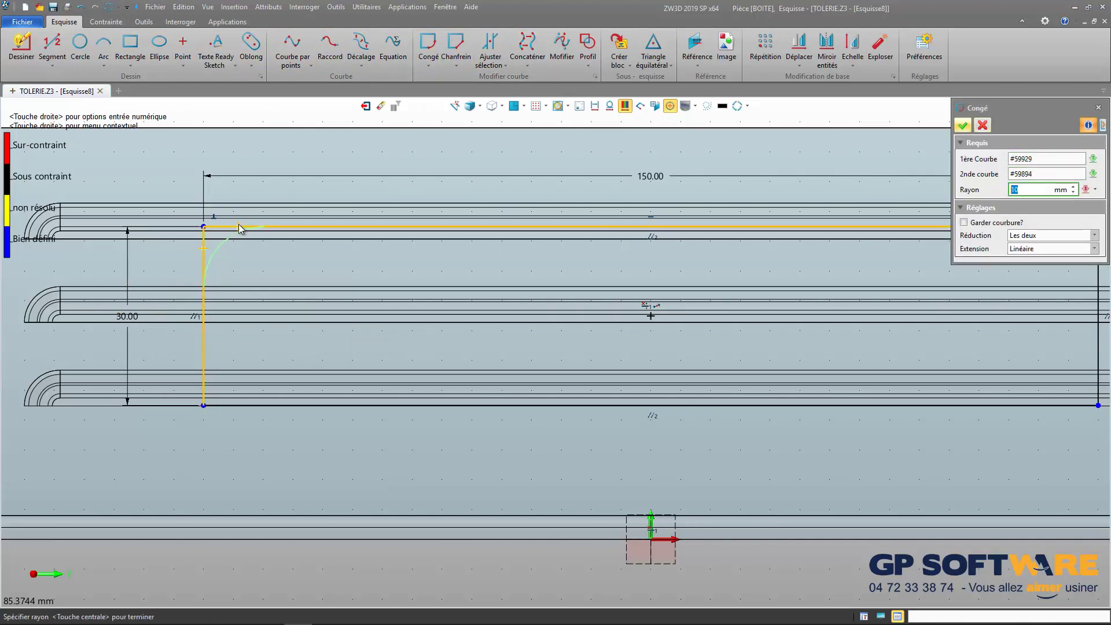
{"action": "left_click", "coordinate": [968, 126]}
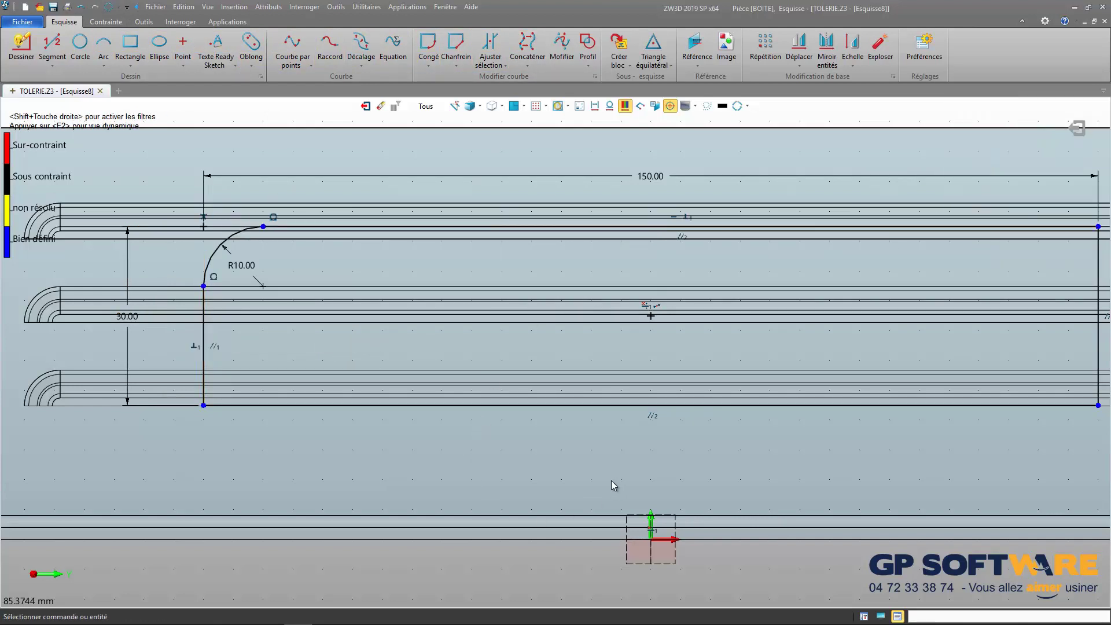
{"action": "middle_click", "coordinate": [410, 562]}
{"action": "left_click", "coordinate": [242, 405]}
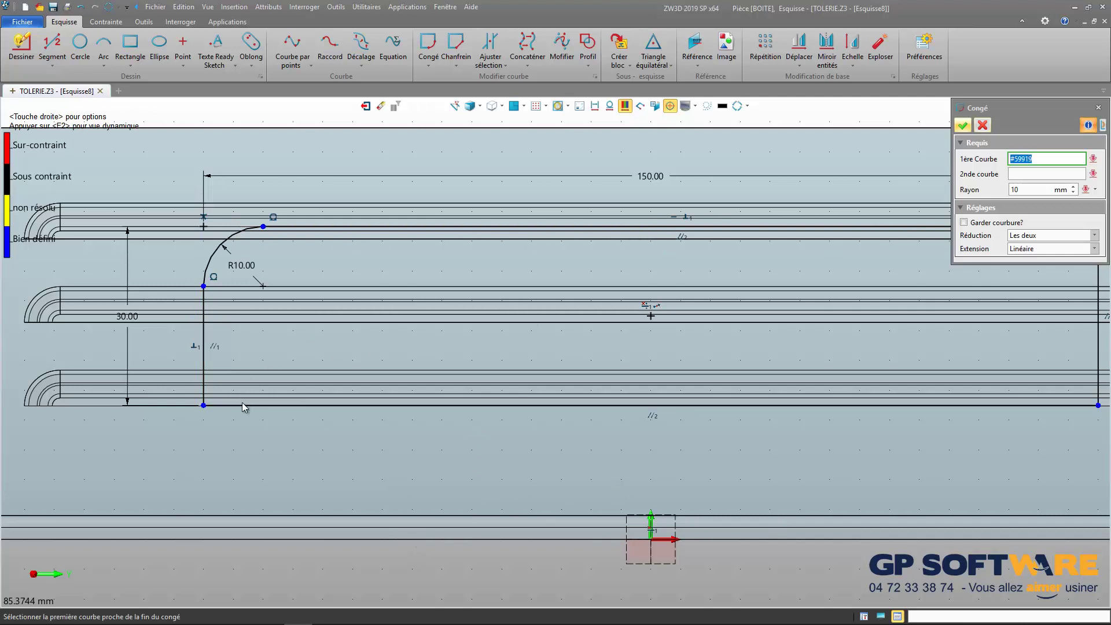
{"action": "left_click", "coordinate": [204, 365]}
{"action": "middle_click", "coordinate": [402, 559]}
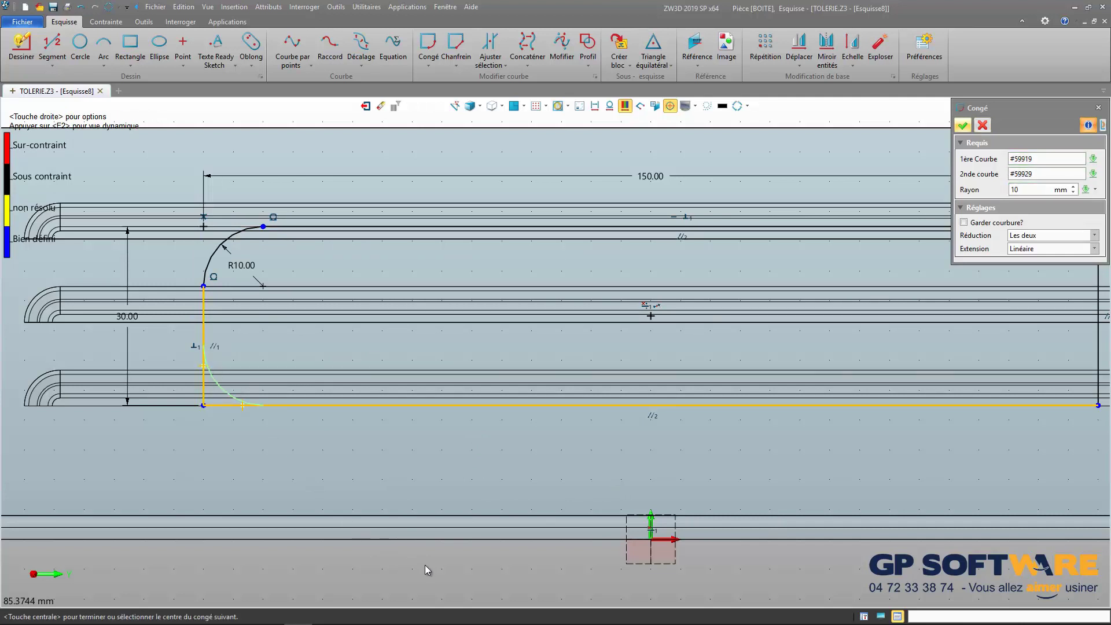
{"action": "middle_click", "coordinate": [424, 565]}
- Fillet the rectangle's two right corners with a 10 mm radius and exit the sketch
{"action": "scroll", "coordinate": [74, 467], "scroll_direction": "down", "scroll_amount": 3}
{"action": "scroll", "coordinate": [875, 543], "scroll_direction": "up", "scroll_amount": 2}
{"action": "middle_click", "coordinate": [776, 535]}
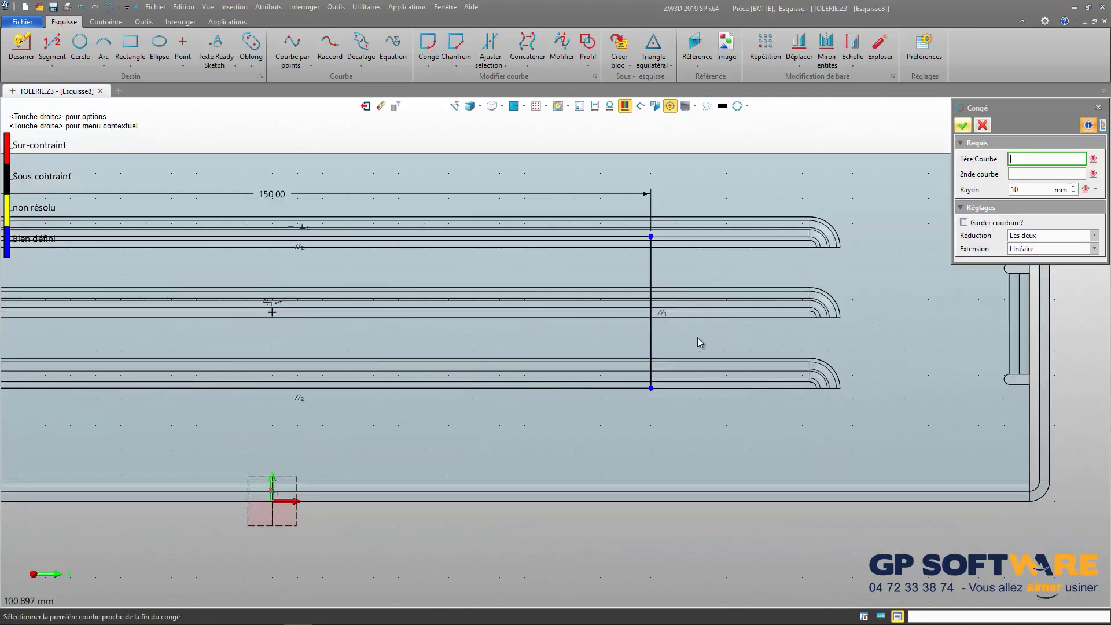
{"action": "left_click", "coordinate": [615, 386]}
{"action": "left_click", "coordinate": [651, 342]}
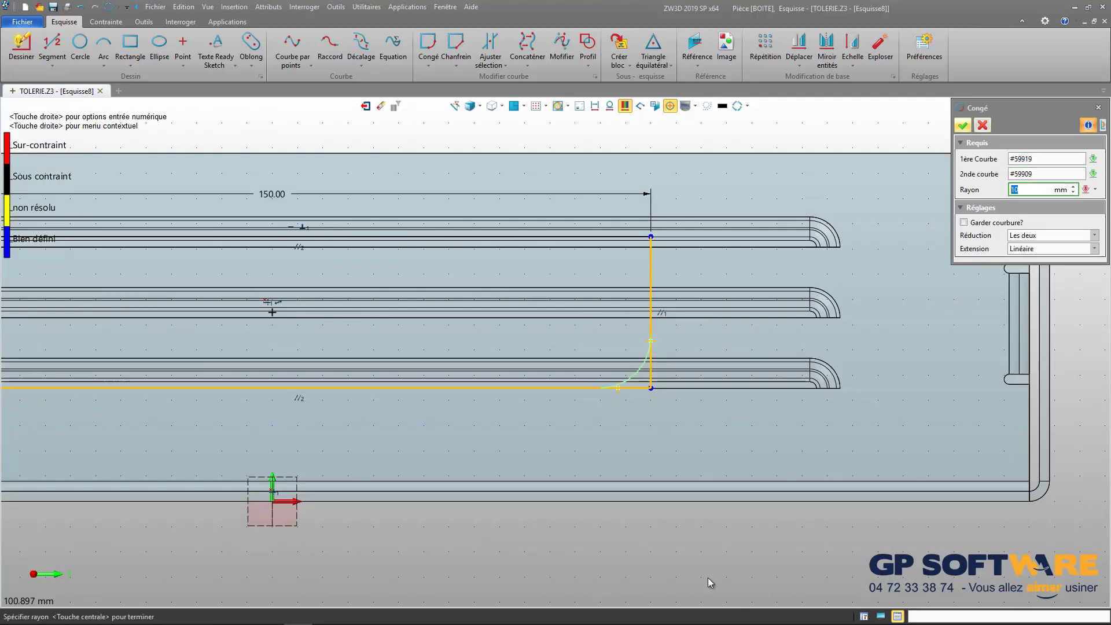
{"action": "middle_click", "coordinate": [721, 532]}
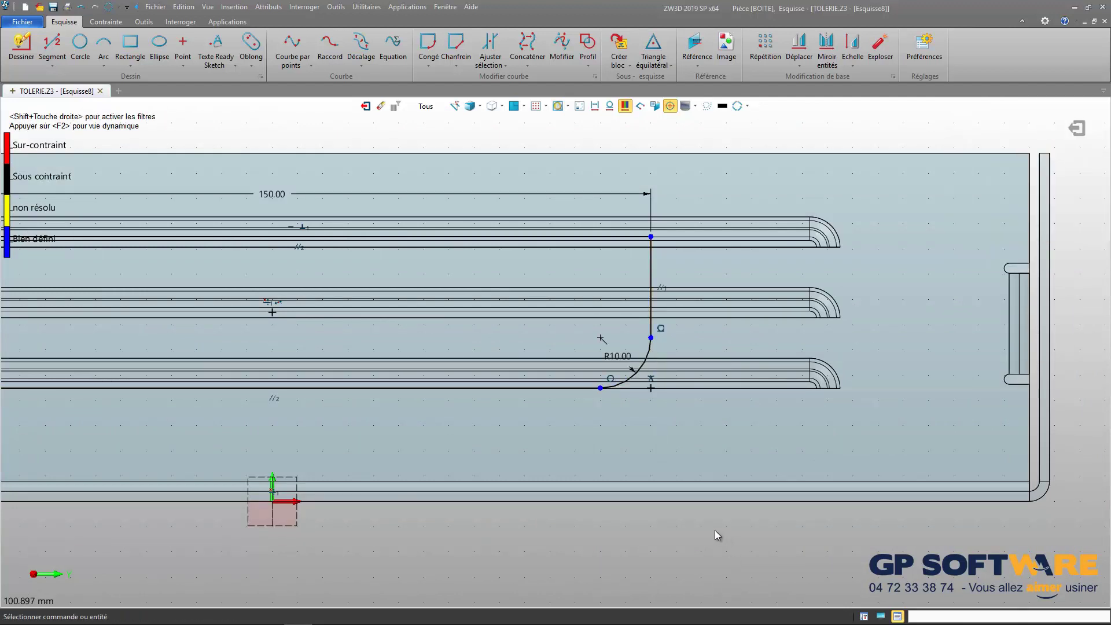
{"action": "left_click", "coordinate": [650, 266]}
{"action": "left_click", "coordinate": [628, 237]}
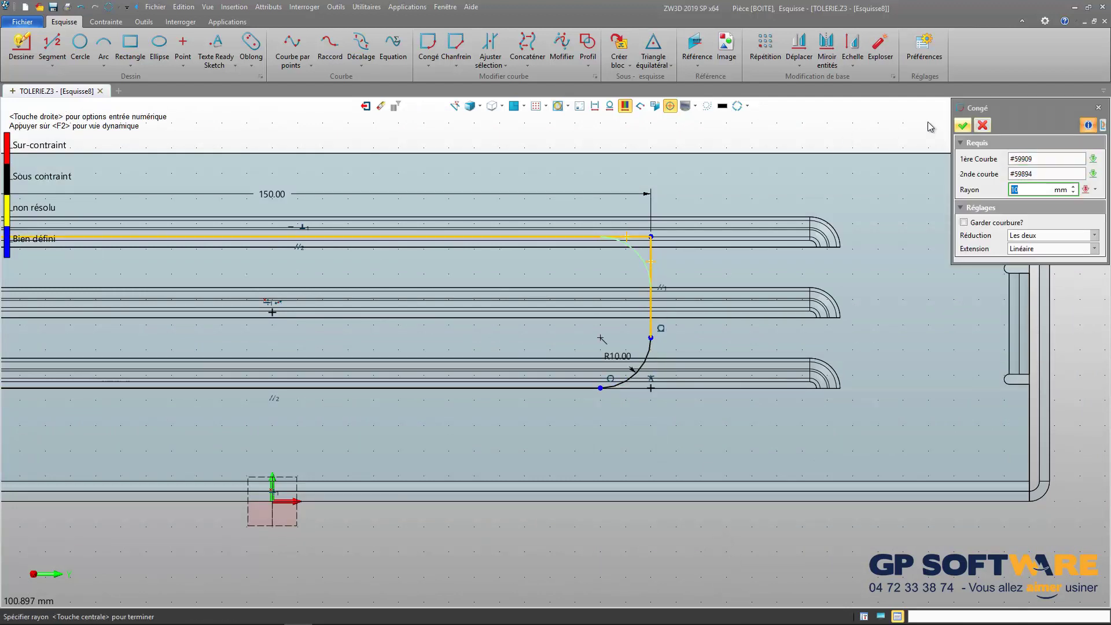
{"action": "left_click", "coordinate": [963, 128]}
{"action": "scroll", "coordinate": [900, 257], "scroll_direction": "down", "scroll_amount": 4}
{"action": "scroll", "coordinate": [639, 271], "scroll_direction": "up", "scroll_amount": 1}
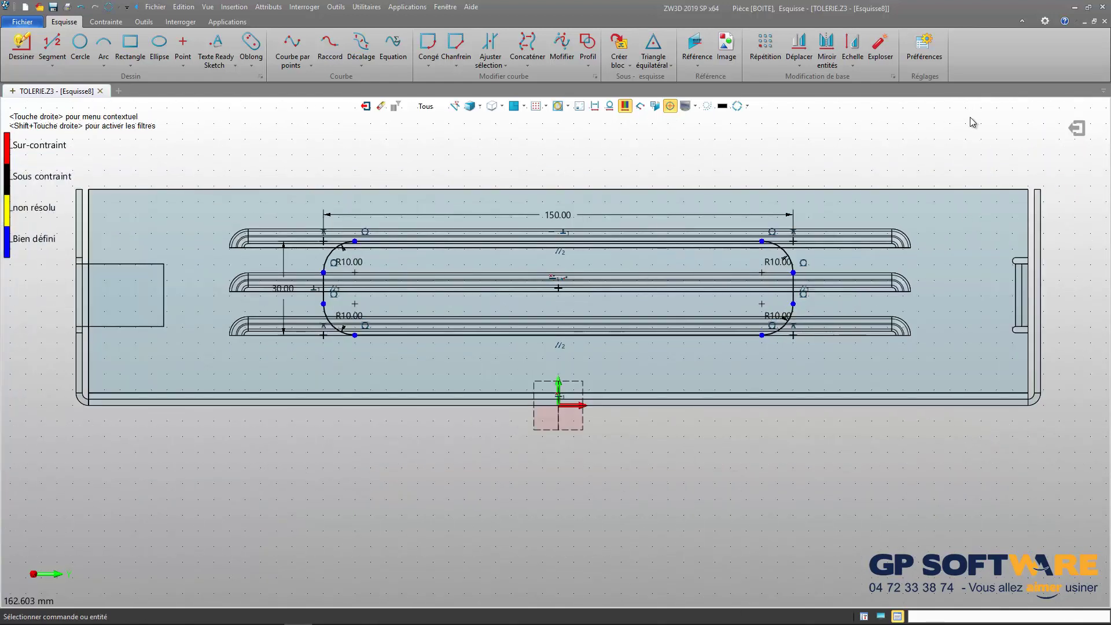
{"action": "left_click", "coordinate": [1078, 128]}
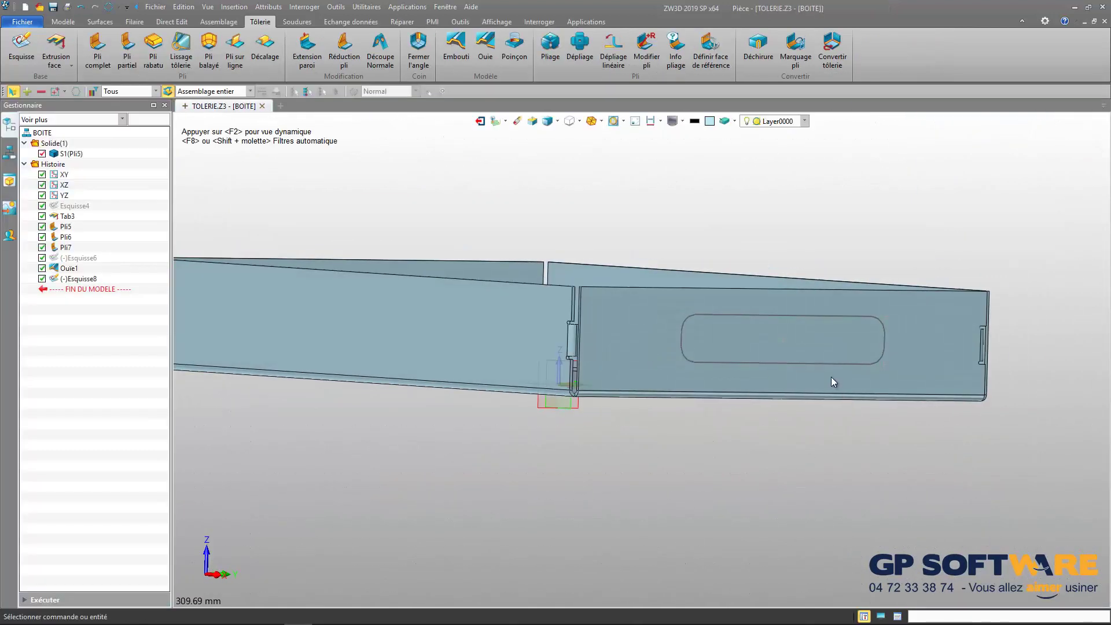
- Create an emboss (Embouti) on the short wall's outer face from the rounded rectangle sketch, with H 7 mm, A 90° and R1 and R2 2 mm
{"action": "left_click", "coordinate": [452, 49]}
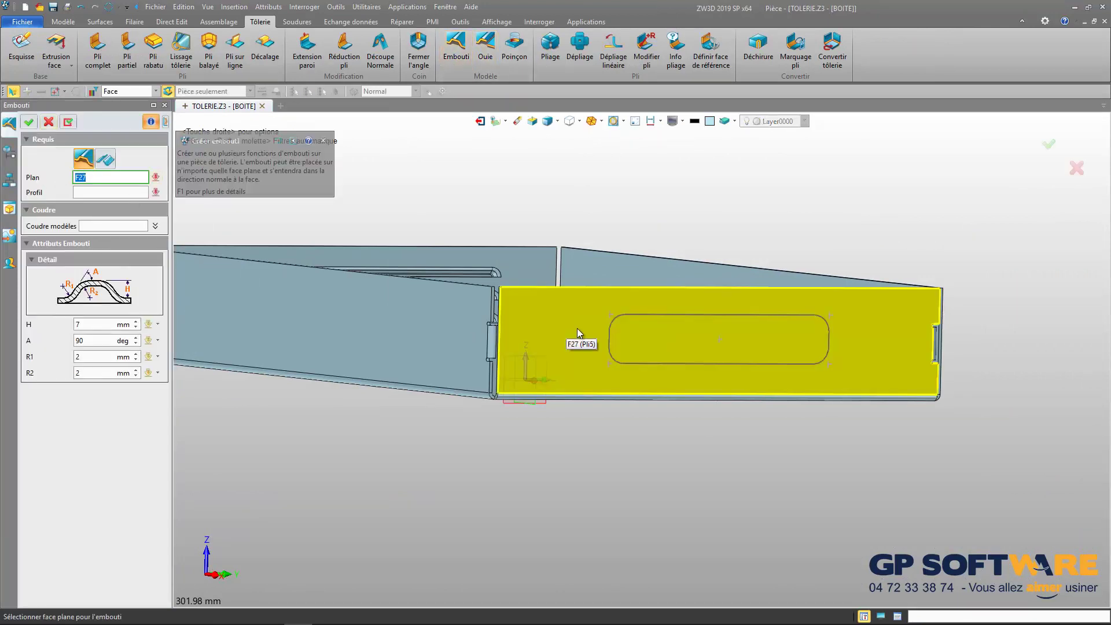
{"action": "left_click", "coordinate": [616, 317]}
{"action": "scroll", "coordinate": [784, 294], "scroll_direction": "up", "scroll_amount": 1}
{"action": "scroll", "coordinate": [533, 331], "scroll_direction": "up", "scroll_amount": 1}
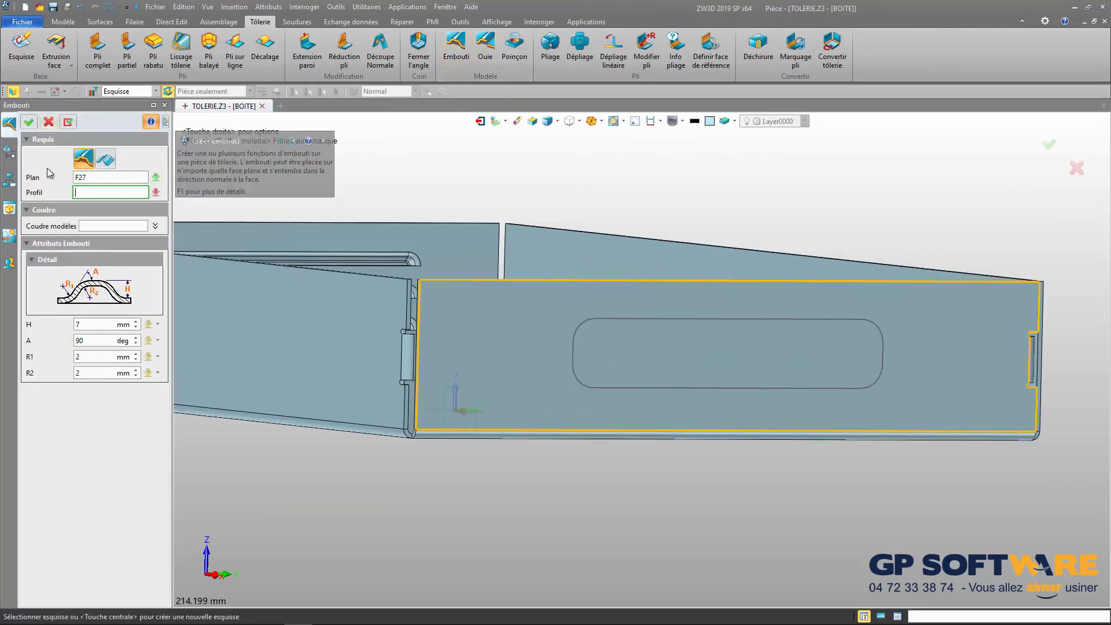
{"action": "left_click", "coordinate": [673, 317]}
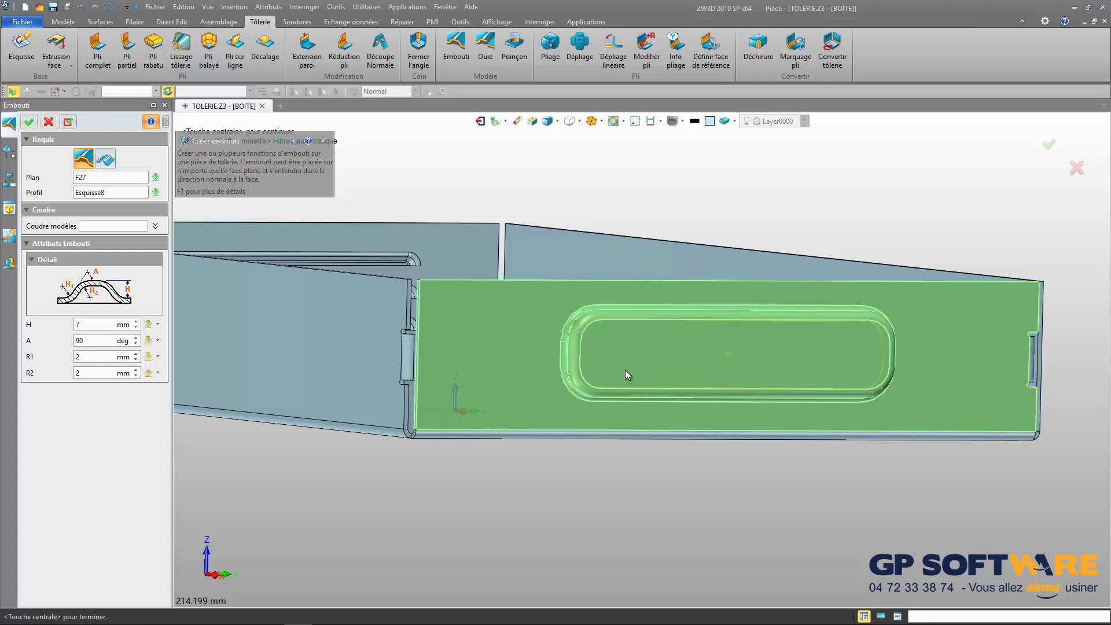
{"action": "mouse_move", "coordinate": [625, 370]}
{"action": "right_mouse_down"}
{"action": "mouse_move", "coordinate": [672, 384]}
{"action": "mouse_move", "coordinate": [639, 386]}
{"action": "right_mouse_up"}
{"action": "scroll", "coordinate": [830, 399], "scroll_direction": "up", "scroll_amount": 2}
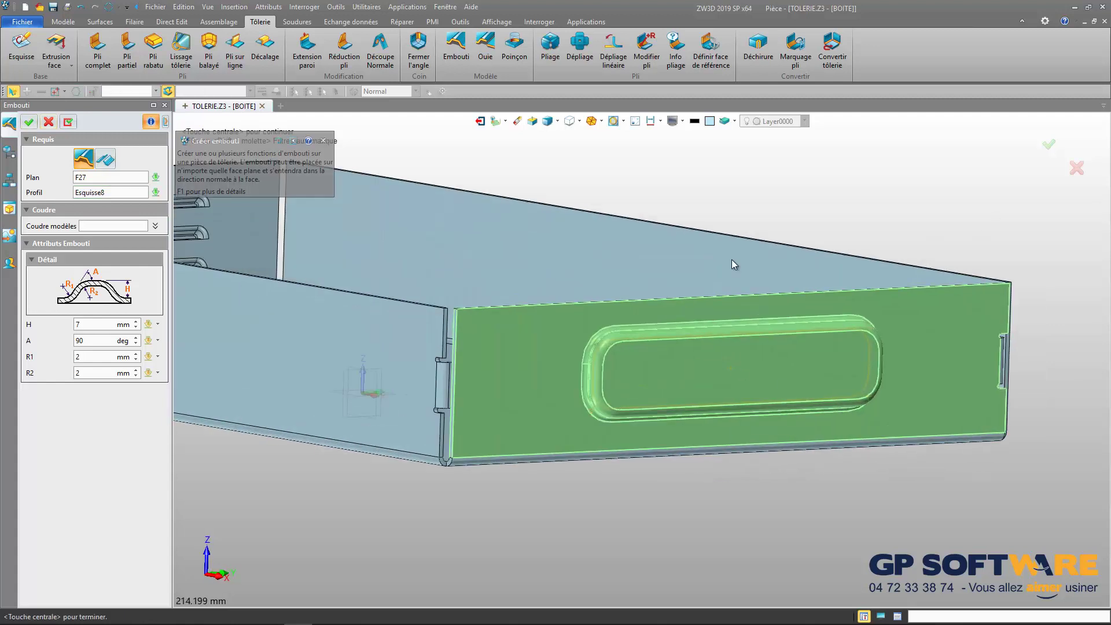
{"action": "left_click", "coordinate": [36, 124]}
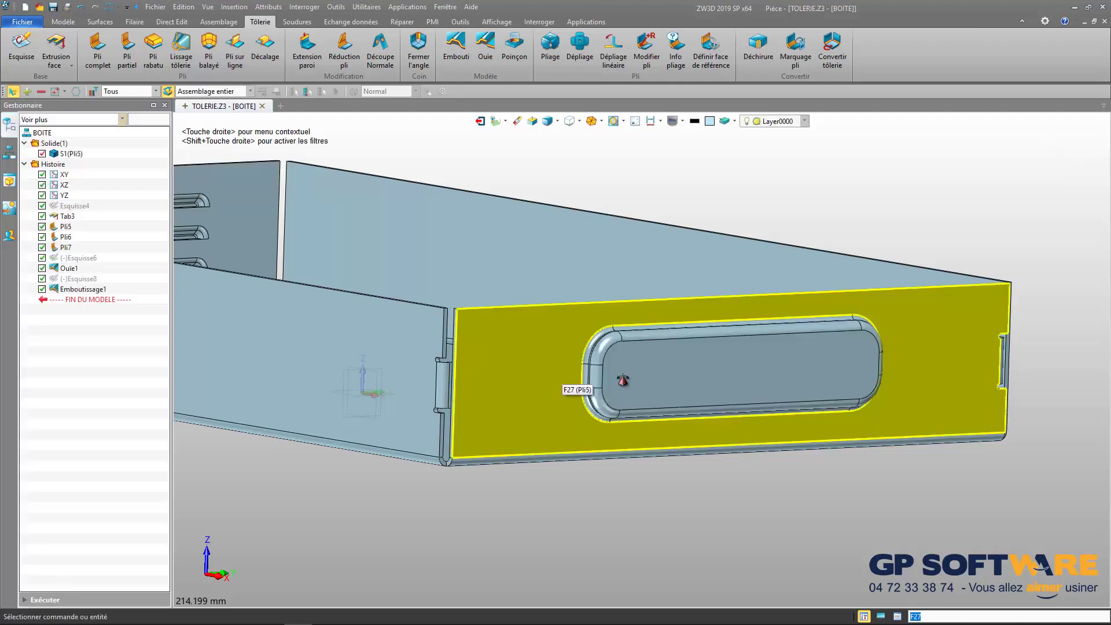
- Reopen the short wall's emboss for editing, try its open cut-through form, and restore the closed form
{"action": "right_click_drag", "start_coordinate": [590, 315], "coordinate": [605, 384]}
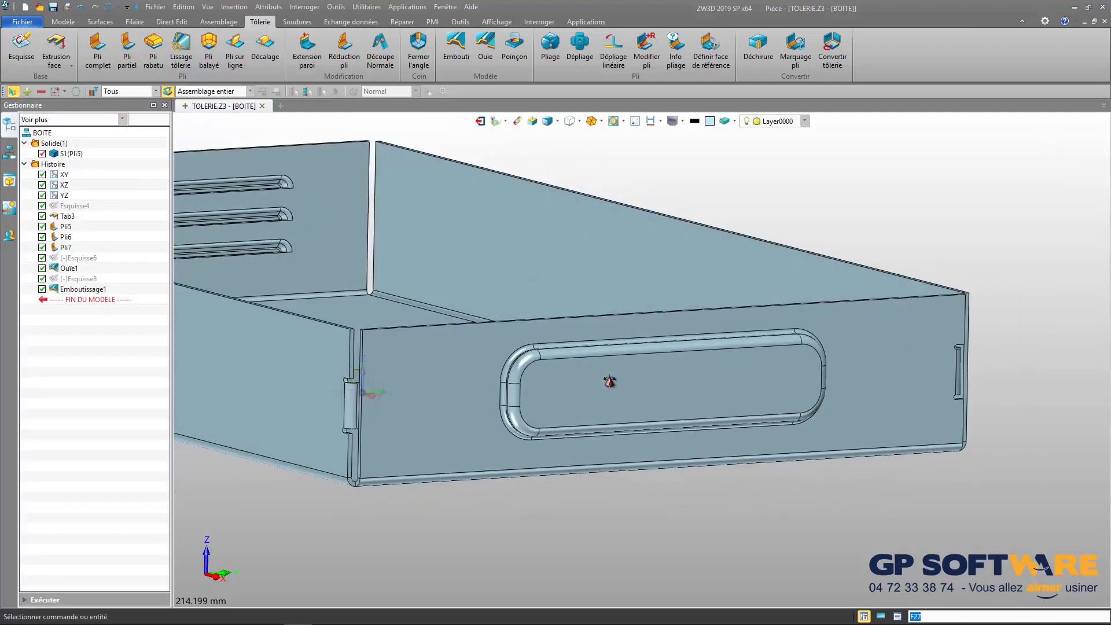
{"action": "right_click", "coordinate": [88, 289]}
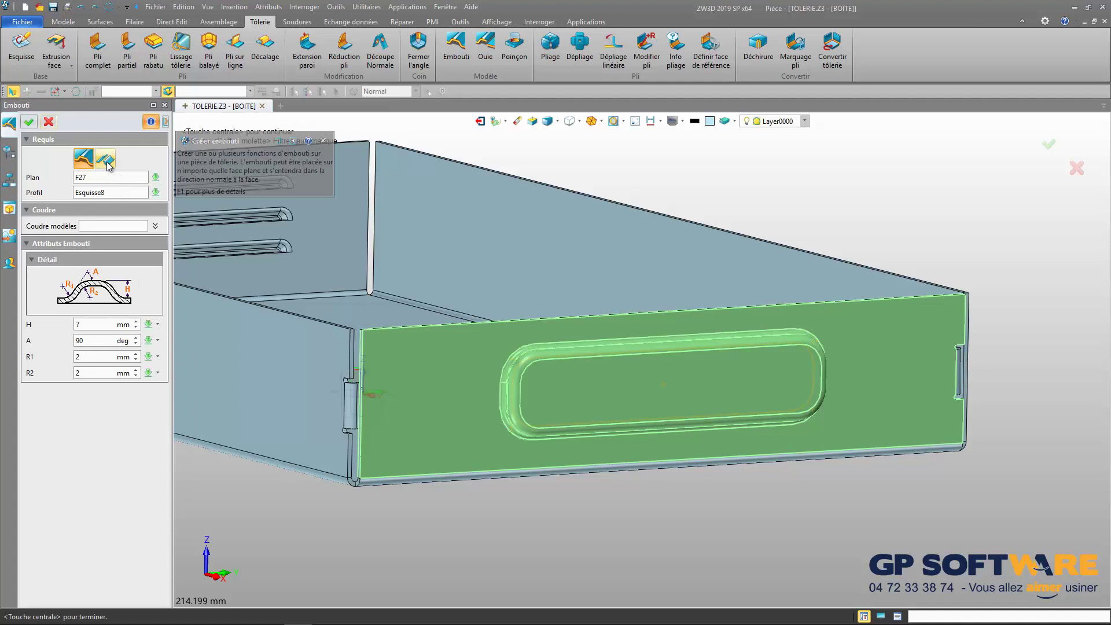
{"action": "left_click", "coordinate": [106, 158]}
{"action": "scroll", "coordinate": [693, 402], "scroll_direction": "up", "scroll_amount": 3}
{"action": "scroll", "coordinate": [712, 402], "scroll_direction": "down", "scroll_amount": 5}
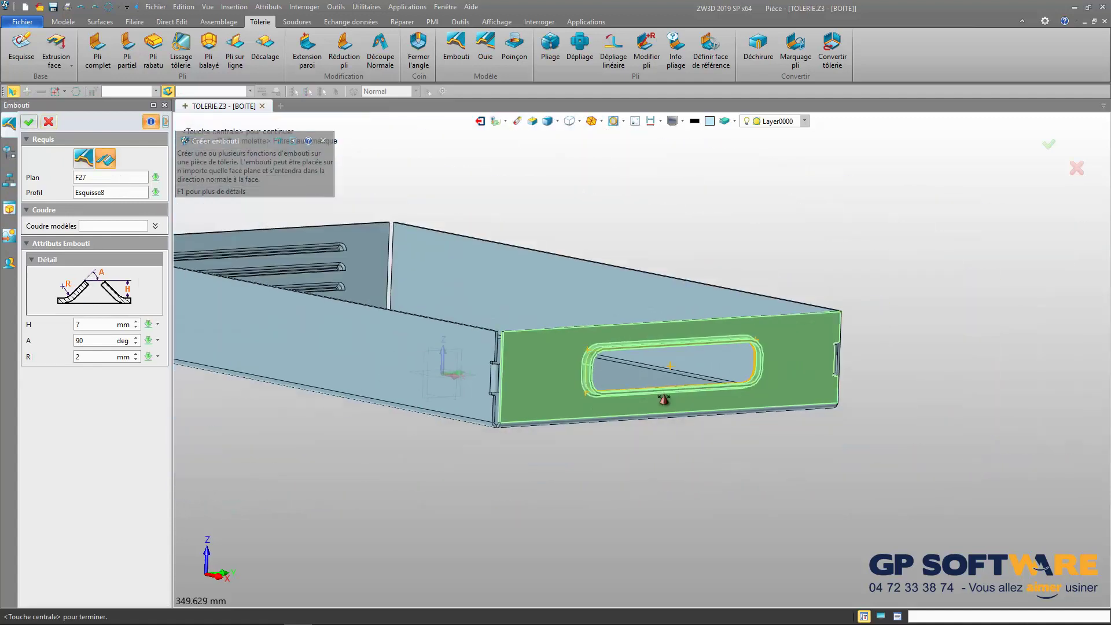
{"action": "left_click", "coordinate": [82, 156]}
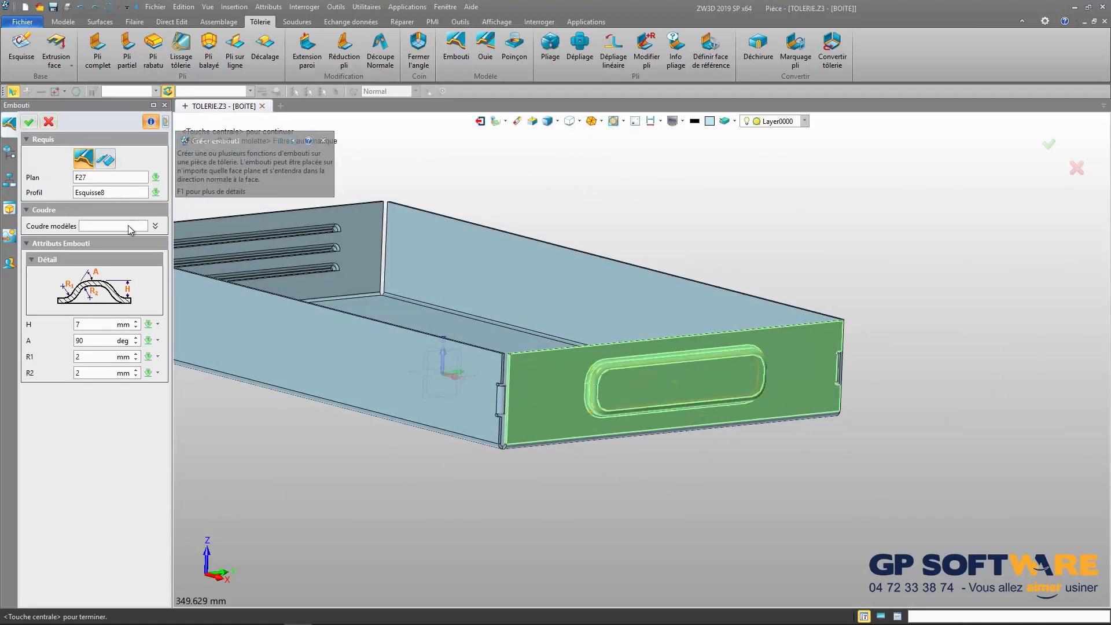
{"action": "left_click", "coordinate": [30, 123]}
- Start a new sketch on the inner face of the box's base
{"action": "scroll", "coordinate": [509, 324], "scroll_direction": "down", "scroll_amount": 3}
{"action": "middle_click_drag", "start_coordinate": [510, 324], "coordinate": [432, 421]}
{"action": "scroll", "coordinate": [433, 422], "scroll_direction": "up", "scroll_amount": 3}
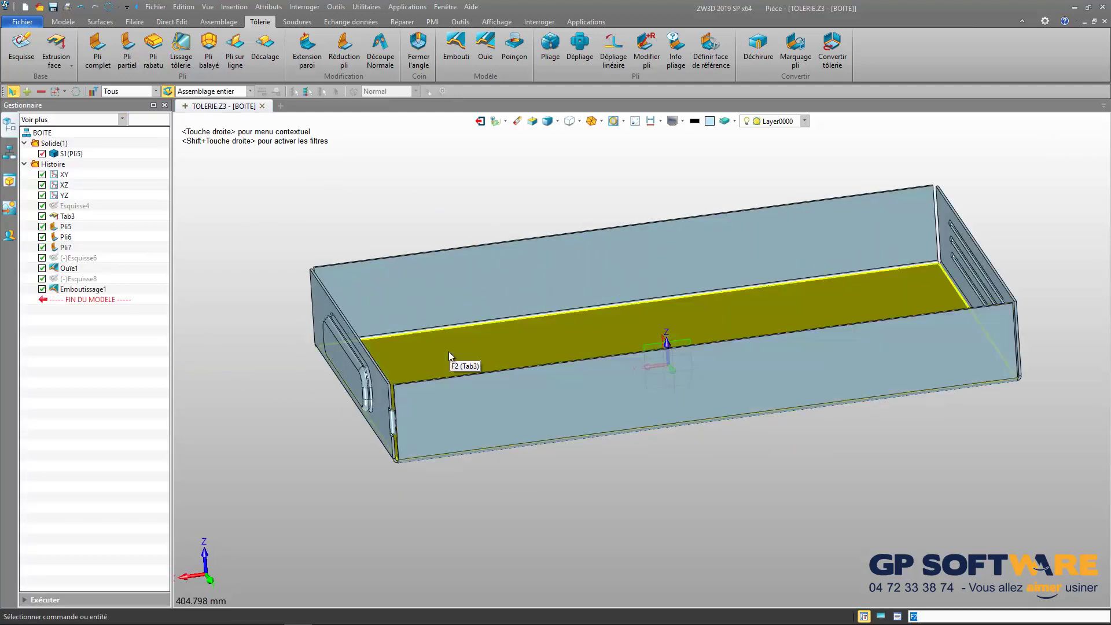
{"action": "scroll", "coordinate": [449, 352], "scroll_direction": "down", "scroll_amount": 2}
{"action": "middle_click_drag", "start_coordinate": [478, 352], "coordinate": [504, 352]}
{"action": "left_click", "coordinate": [504, 357]}
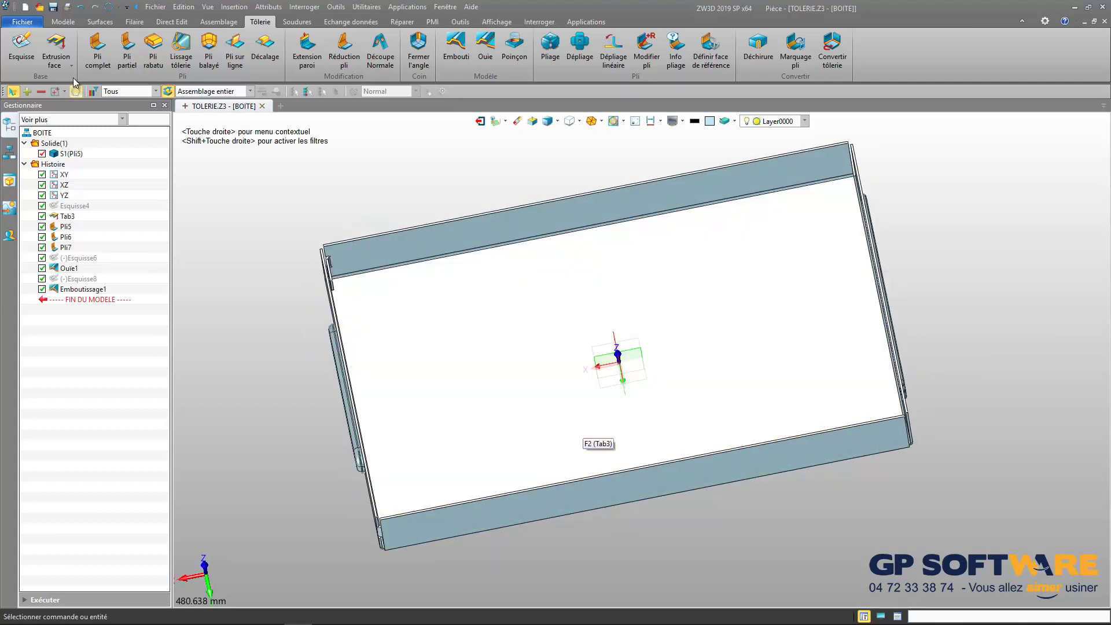
{"action": "left_click", "coordinate": [22, 49]}
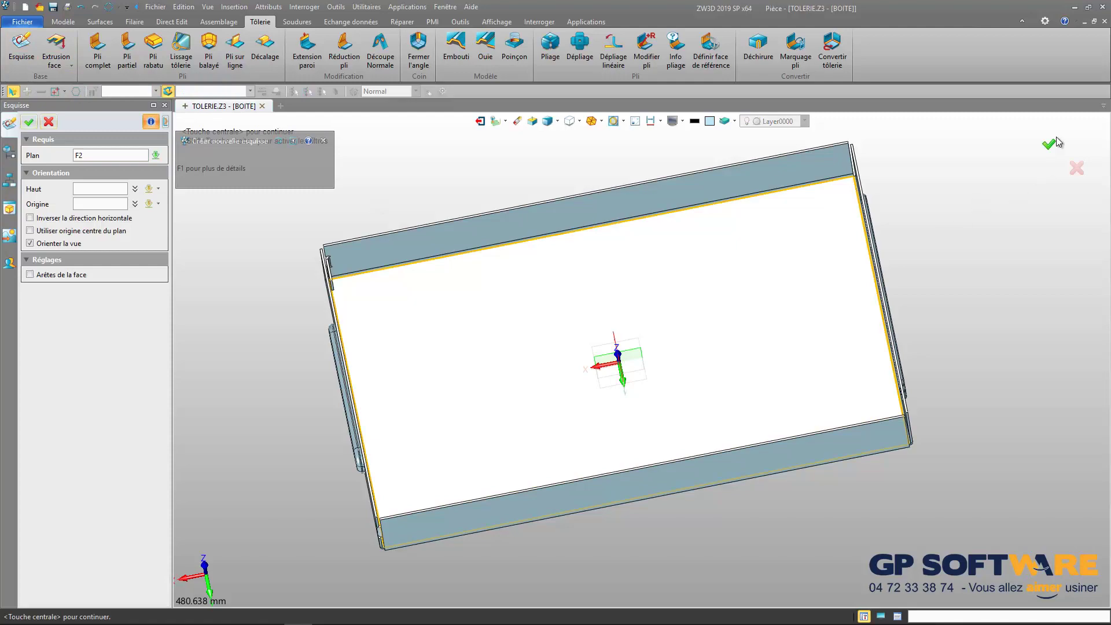
{"action": "left_click", "coordinate": [1048, 145]}
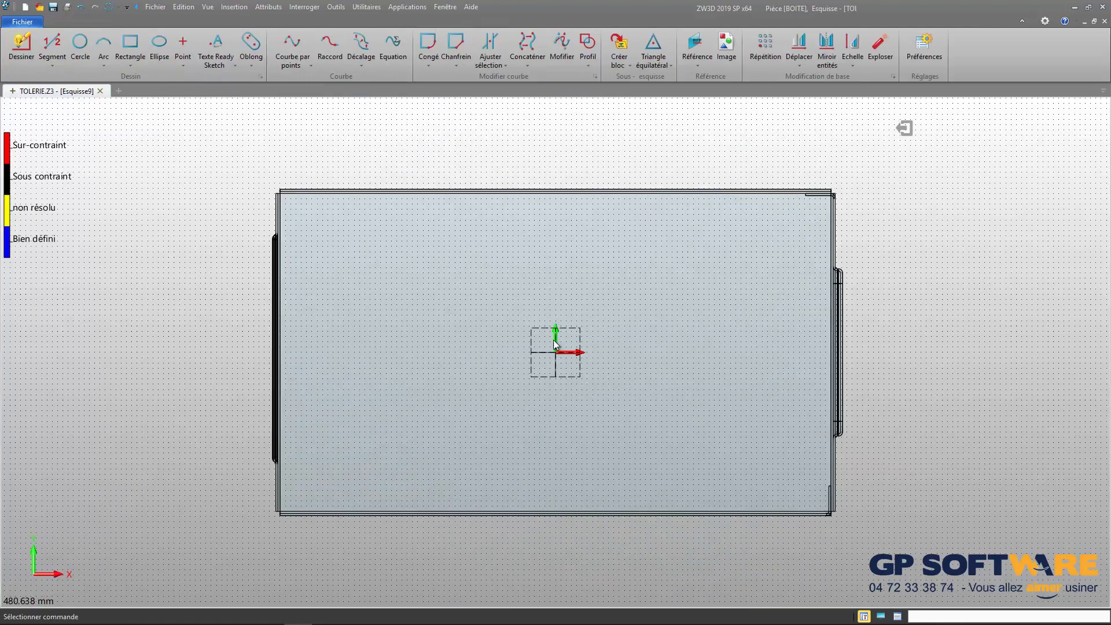
{"action": "scroll", "coordinate": [397, 350], "scroll_direction": "down", "scroll_amount": 2}
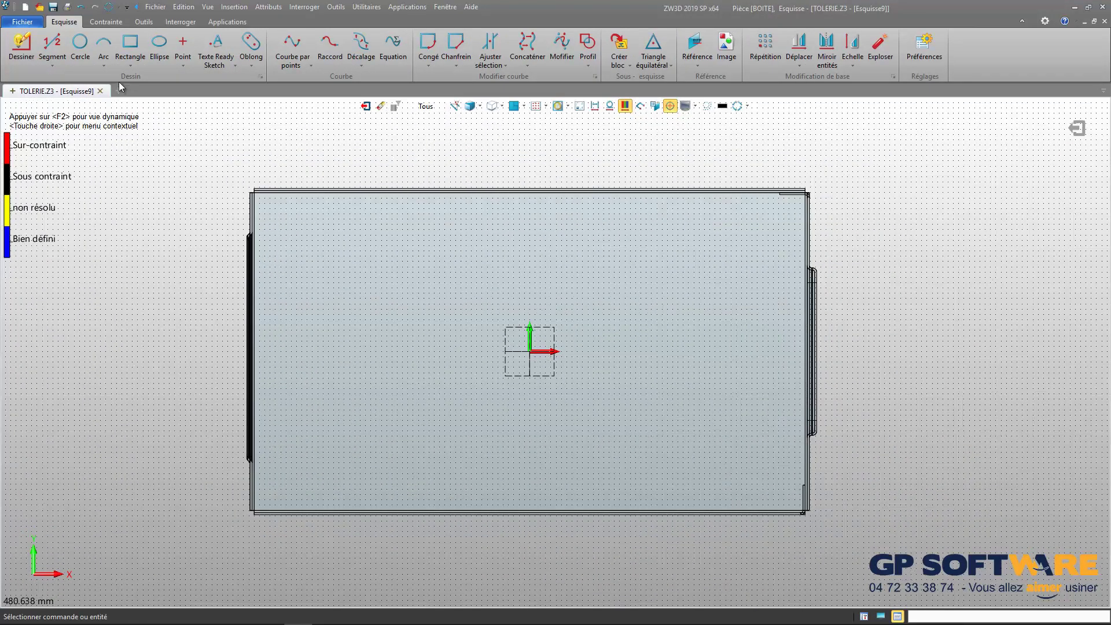
- Draw a circle centred at 140,-85 with a 5 mm radius
{"action": "left_click", "coordinate": [81, 41]}
{"action": "type", "text": "140,-85"}
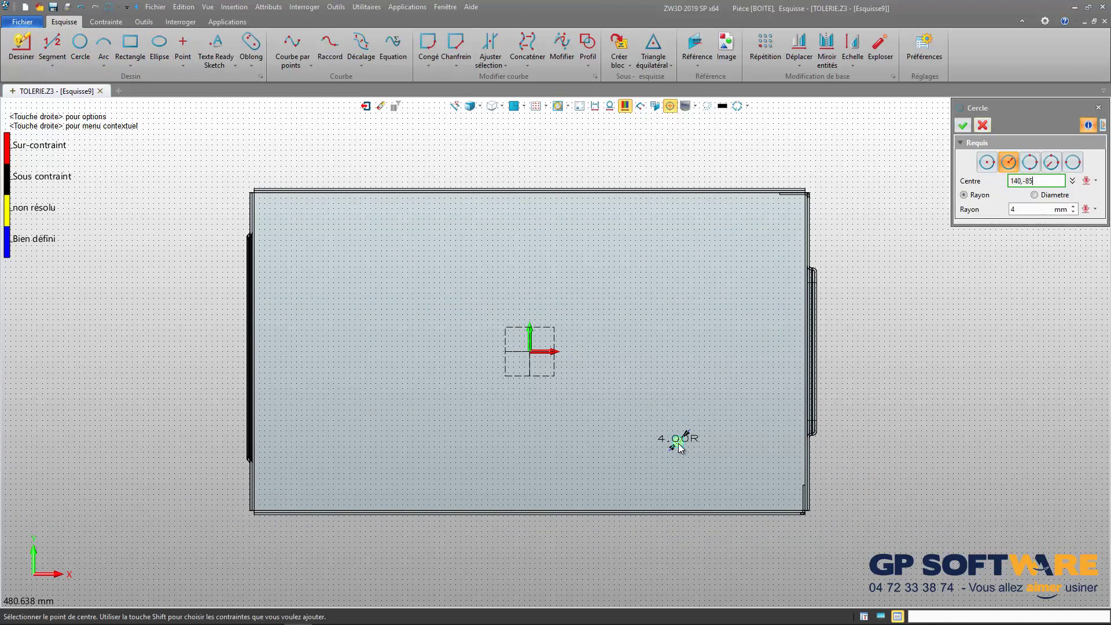
{"action": "key", "text": "Return"}
{"action": "type", "text": "140,-8"}
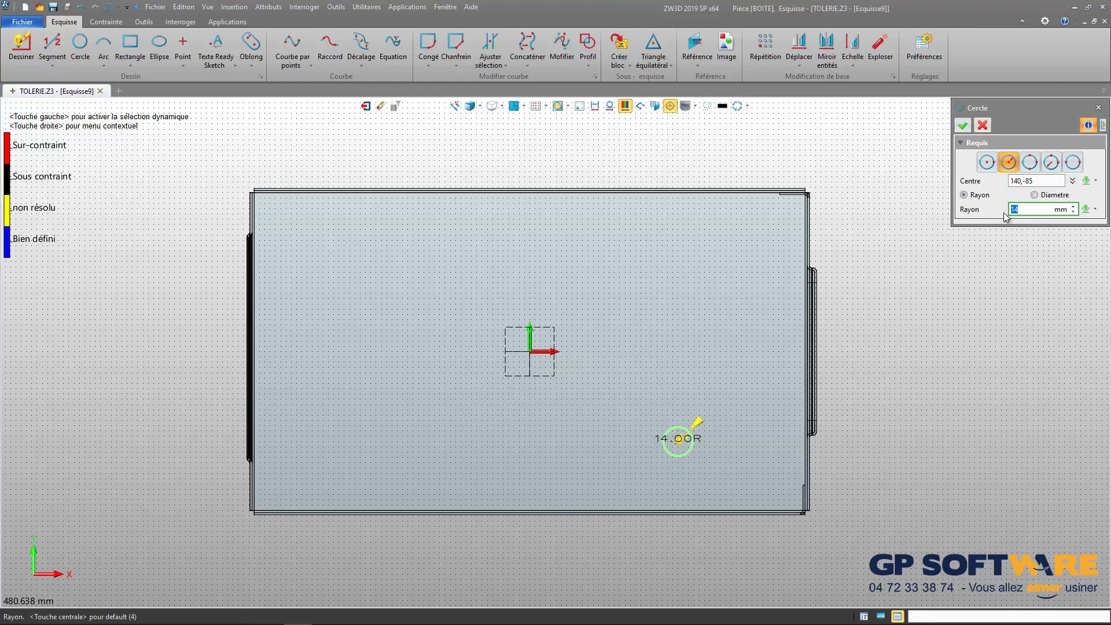
{"action": "type", "text": "5"}
{"action": "key", "text": "Return"}
{"action": "scroll", "coordinate": [686, 470], "scroll_direction": "up", "scroll_amount": 1}
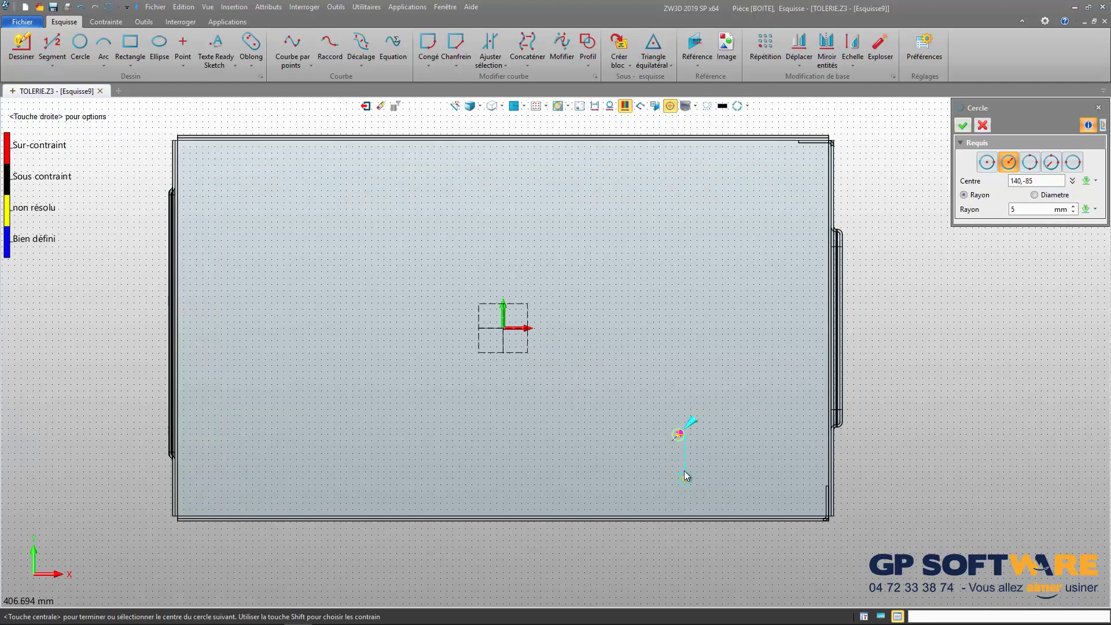
{"action": "left_click", "coordinate": [963, 125]}
- Dimension the horizontal distance from the sketch origin to the circle's centre at 140 mm
{"action": "left_click", "coordinate": [106, 22]}
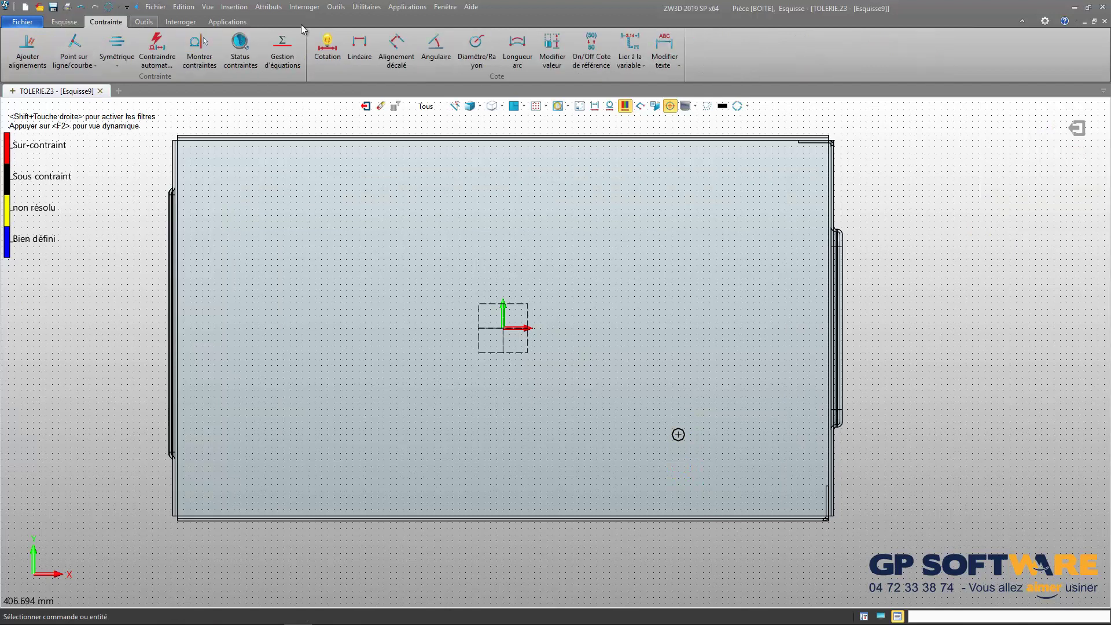
{"action": "left_click", "coordinate": [326, 49]}
{"action": "scroll", "coordinate": [691, 449], "scroll_direction": "up", "scroll_amount": 3}
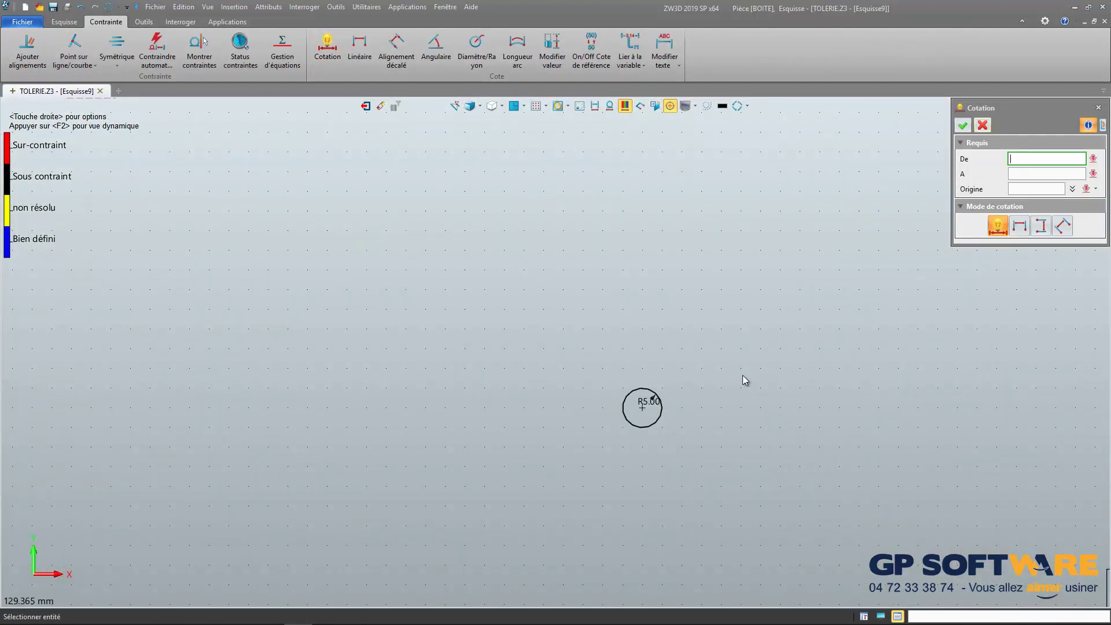
{"action": "left_click", "coordinate": [647, 412]}
{"action": "scroll", "coordinate": [648, 421], "scroll_direction": "down", "scroll_amount": 3}
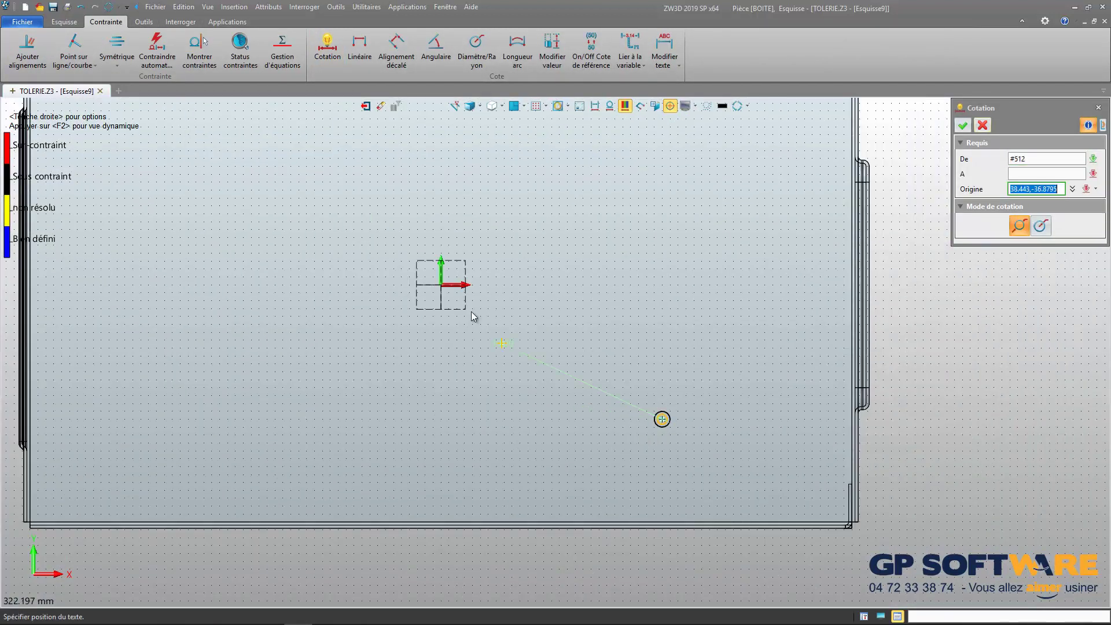
{"action": "left_click", "coordinate": [441, 289]}
{"action": "left_click", "coordinate": [566, 186]}
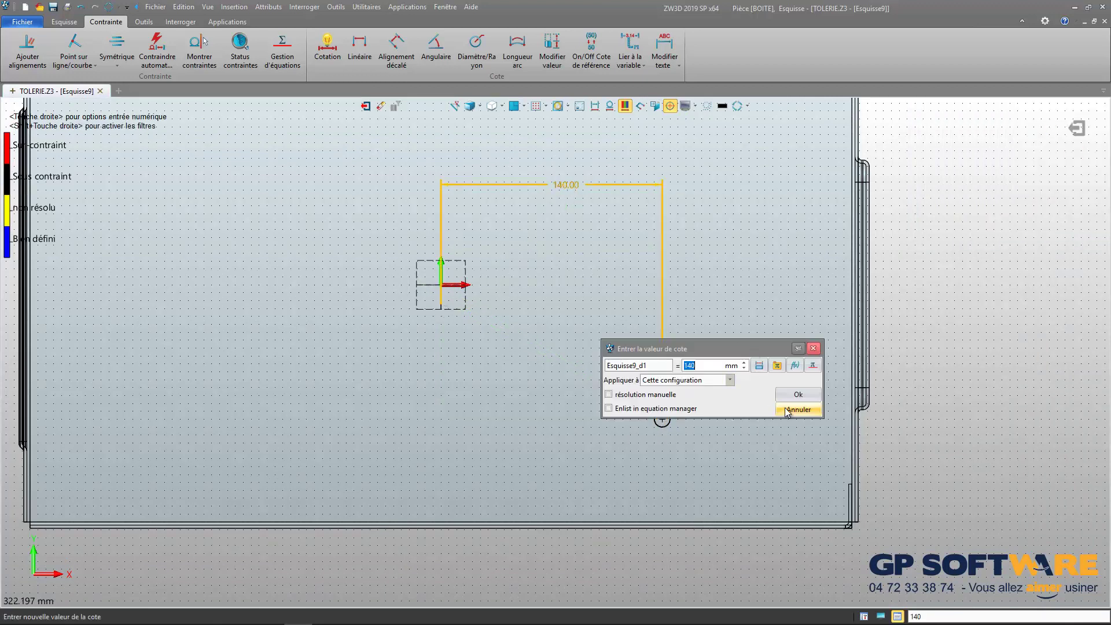
{"action": "left_click", "coordinate": [796, 395]}
- Dimension the vertical distance from the sketch origin to the circle's centre at 85 mm and exit the sketch
{"action": "left_click", "coordinate": [661, 420]}
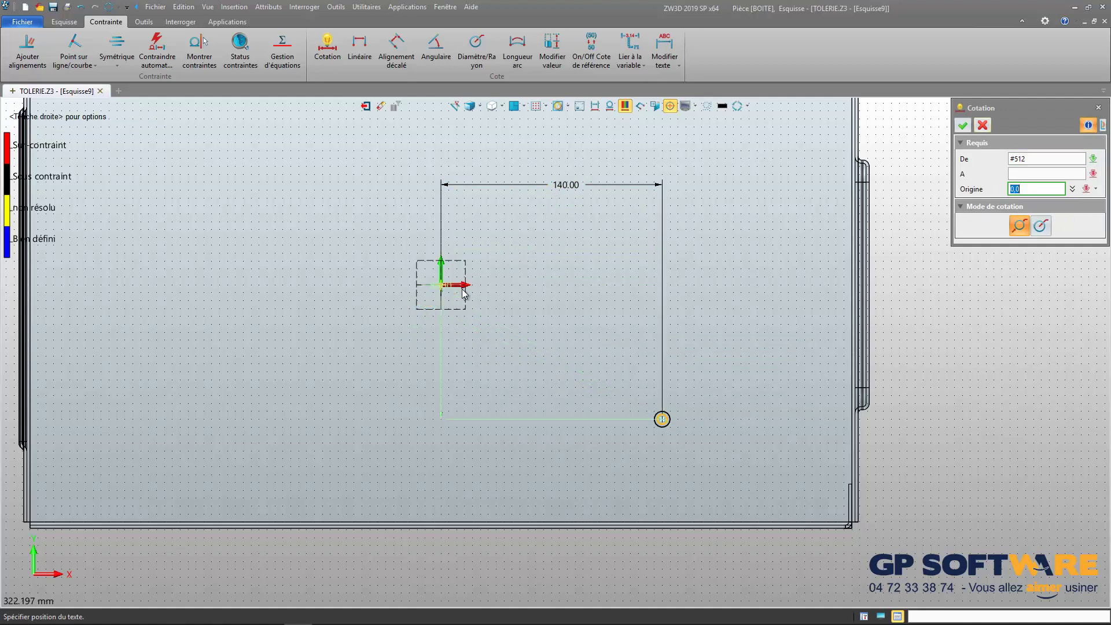
{"action": "left_click", "coordinate": [462, 294]}
{"action": "left_click", "coordinate": [364, 339]}
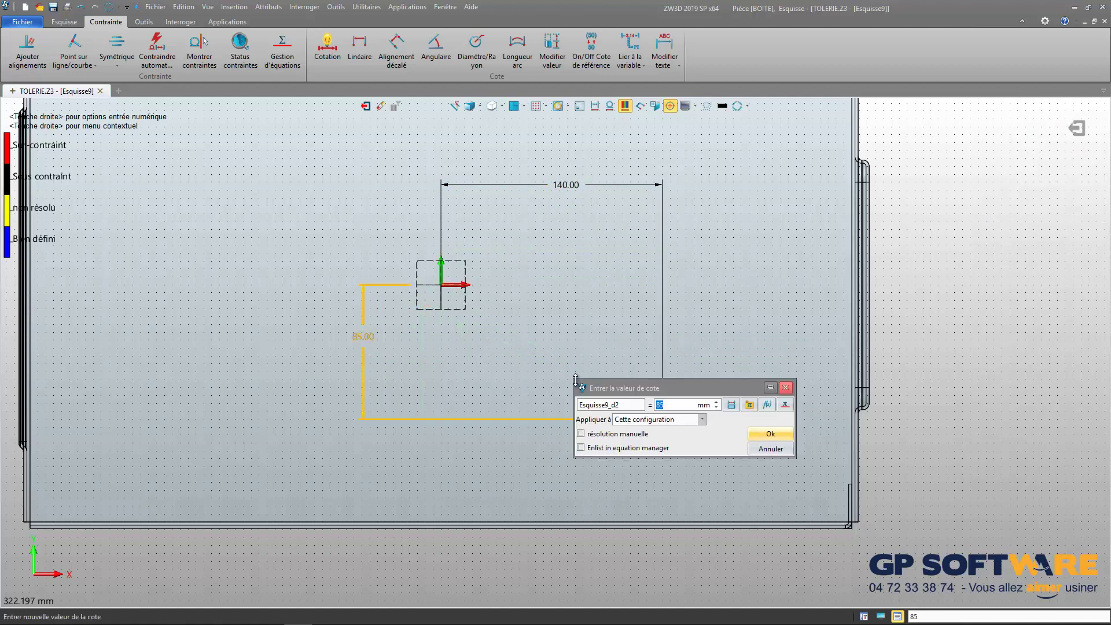
{"action": "key", "text": "Return"}
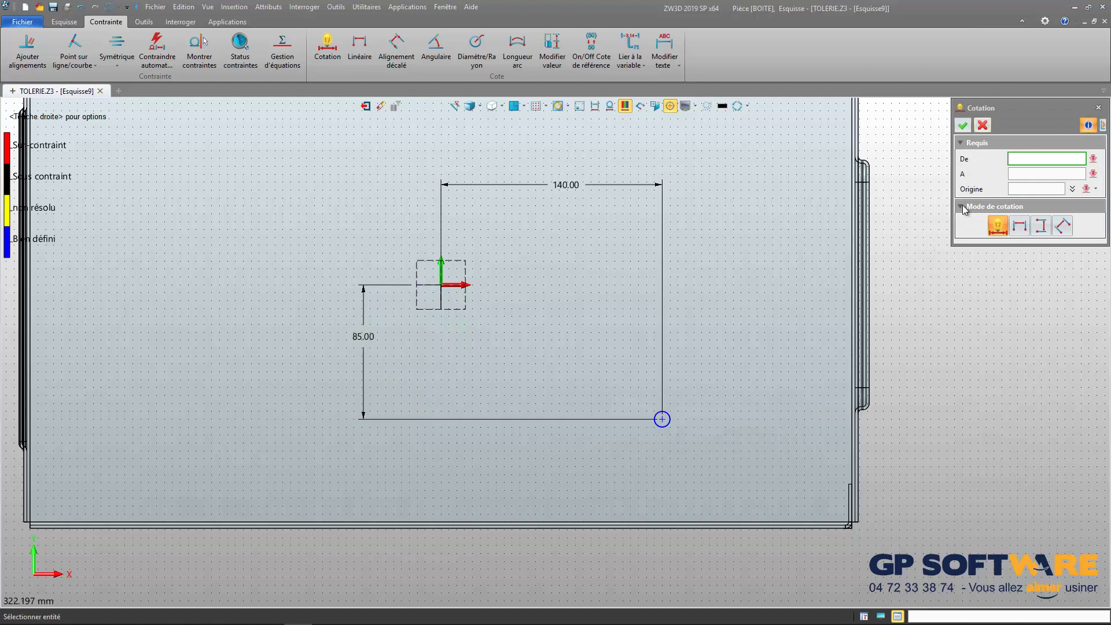
{"action": "left_click", "coordinate": [965, 123]}
{"action": "left_click", "coordinate": [1078, 128]}
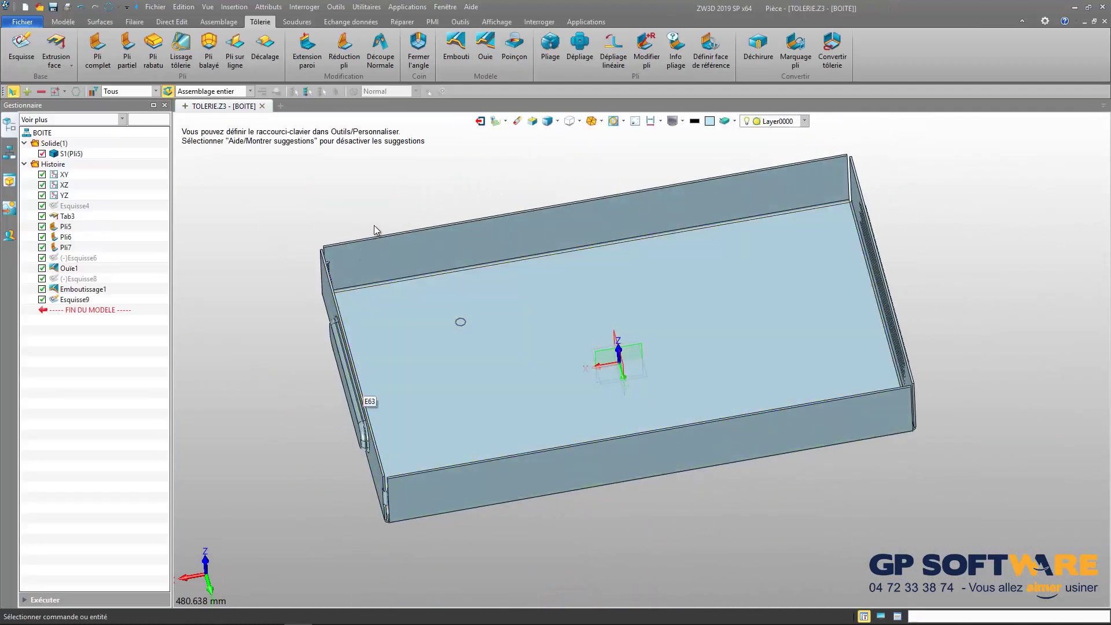
- Cut the circle through the box's base with a one-sided Normal Cut (Découpe Normale), using an end value of 2 mm
{"action": "left_click", "coordinate": [380, 48]}
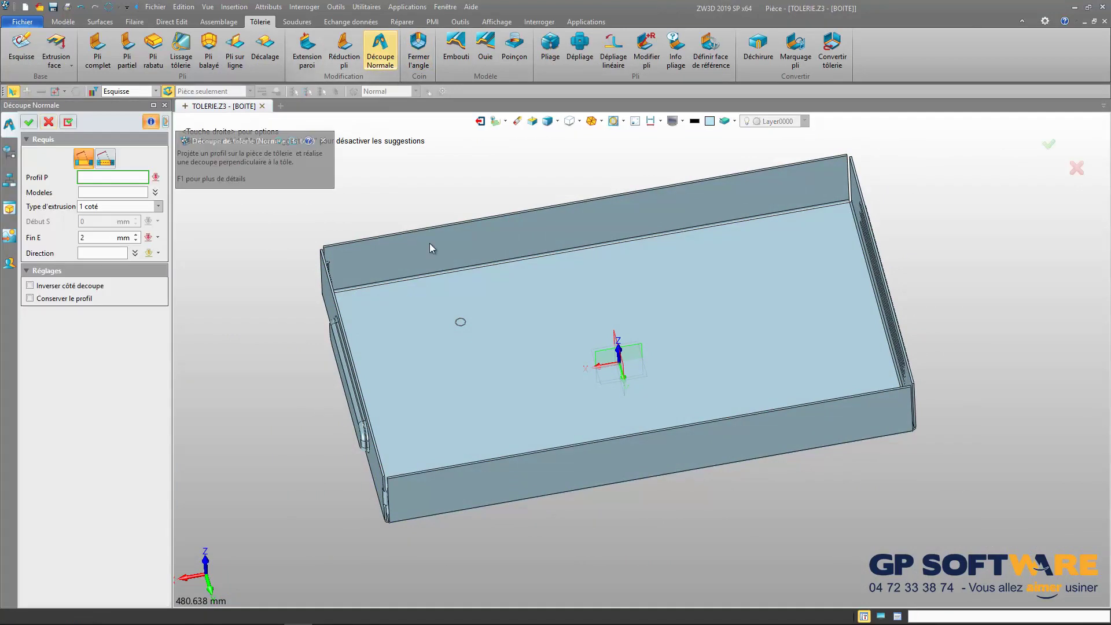
{"action": "scroll", "coordinate": [399, 353], "scroll_direction": "up", "scroll_amount": 2}
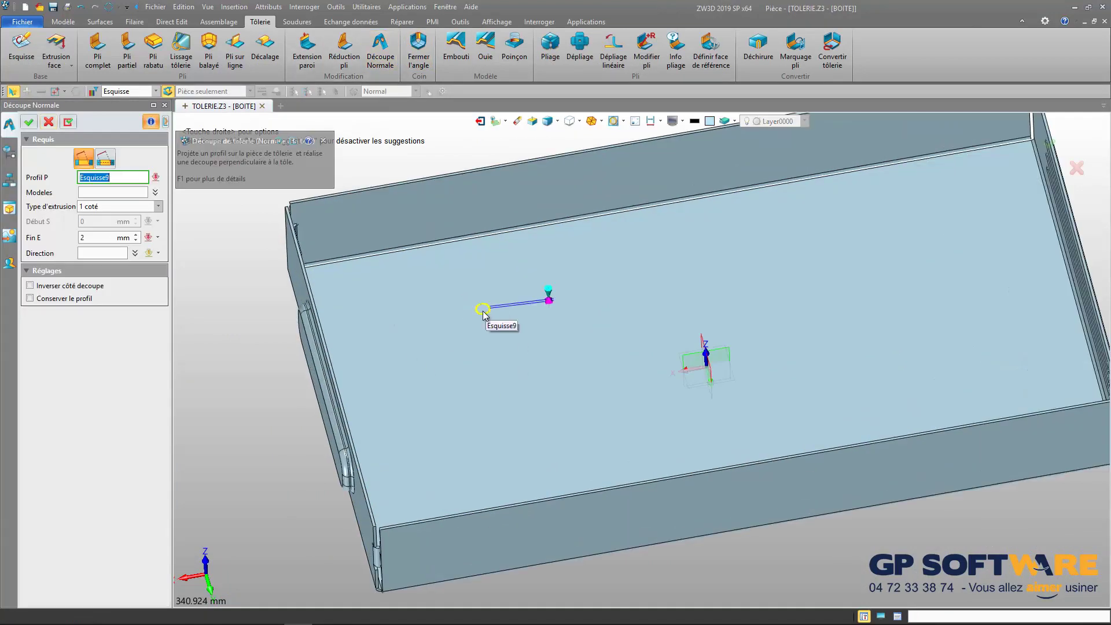
{"action": "left_click", "coordinate": [486, 310]}
{"action": "scroll", "coordinate": [456, 353], "scroll_direction": "down", "scroll_amount": 3}
{"action": "left_click", "coordinate": [448, 351]}
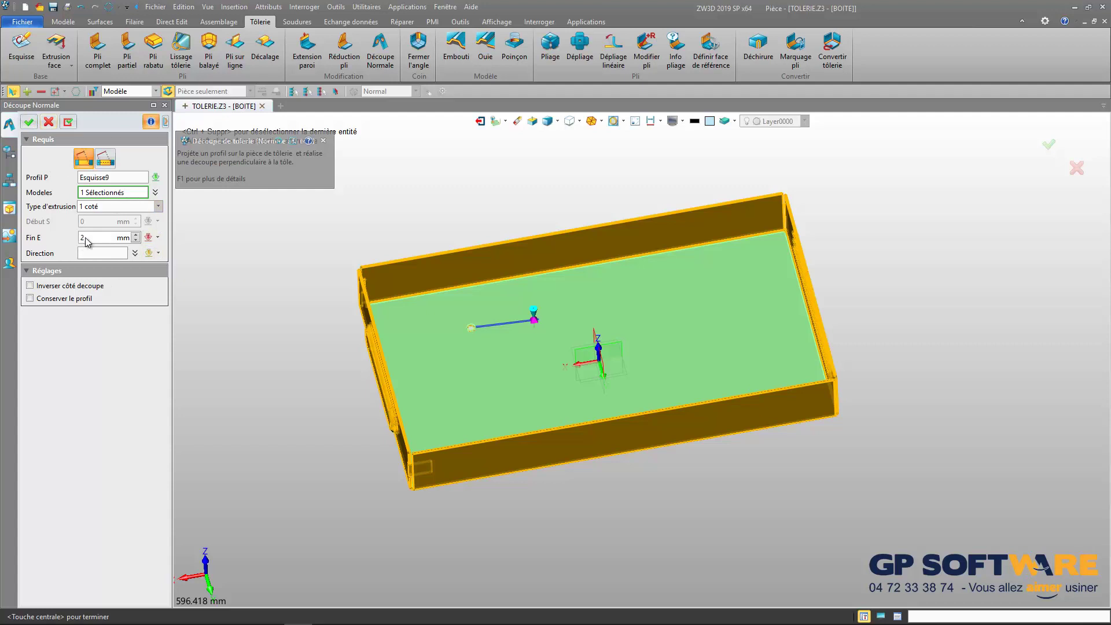
{"action": "left_click", "coordinate": [32, 124]}
- Start a linear feature pattern of the round hole in the base, with 0,1,0 along the short side as first direction
{"action": "right_click_drag", "start_coordinate": [474, 326], "coordinate": [650, 502]}
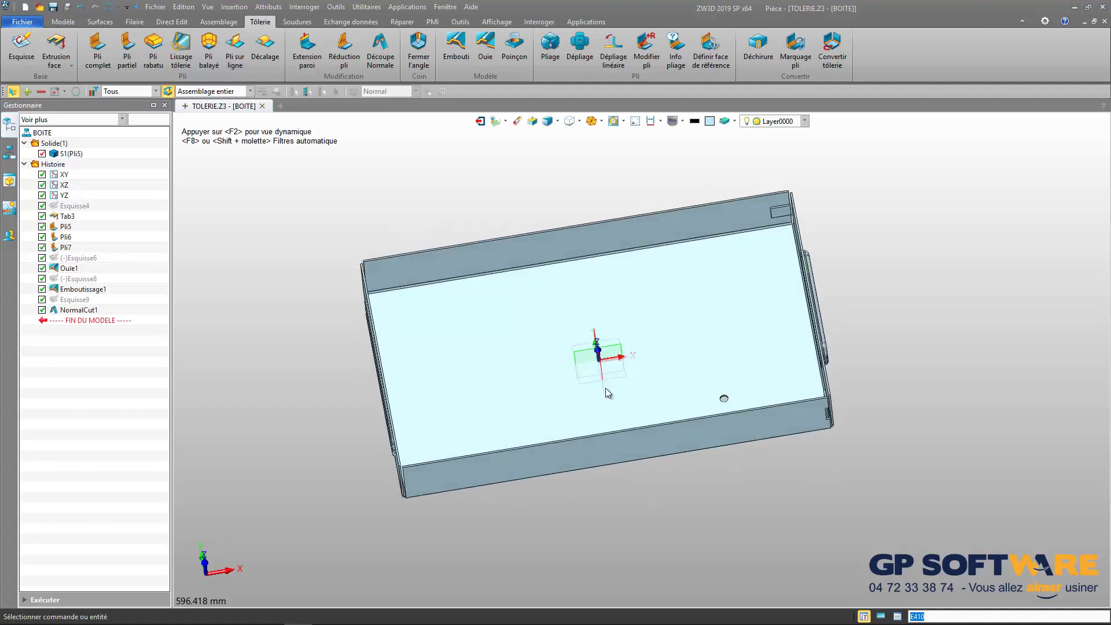
{"action": "right_click_drag", "start_coordinate": [594, 325], "coordinate": [586, 308]}
{"action": "left_click", "coordinate": [64, 22]}
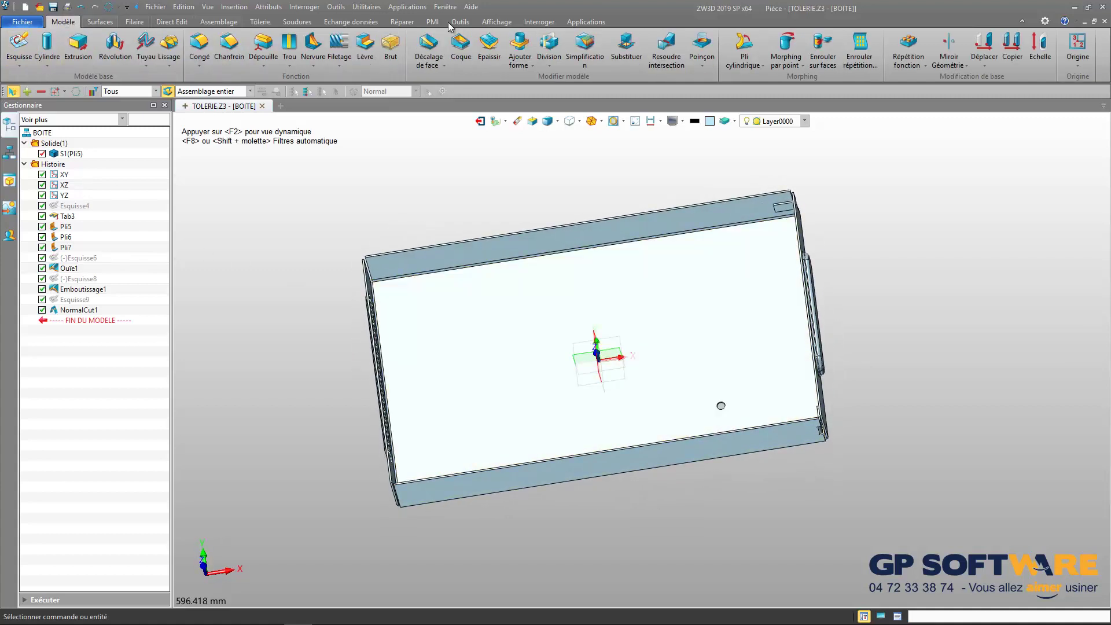
{"action": "left_click", "coordinate": [908, 49]}
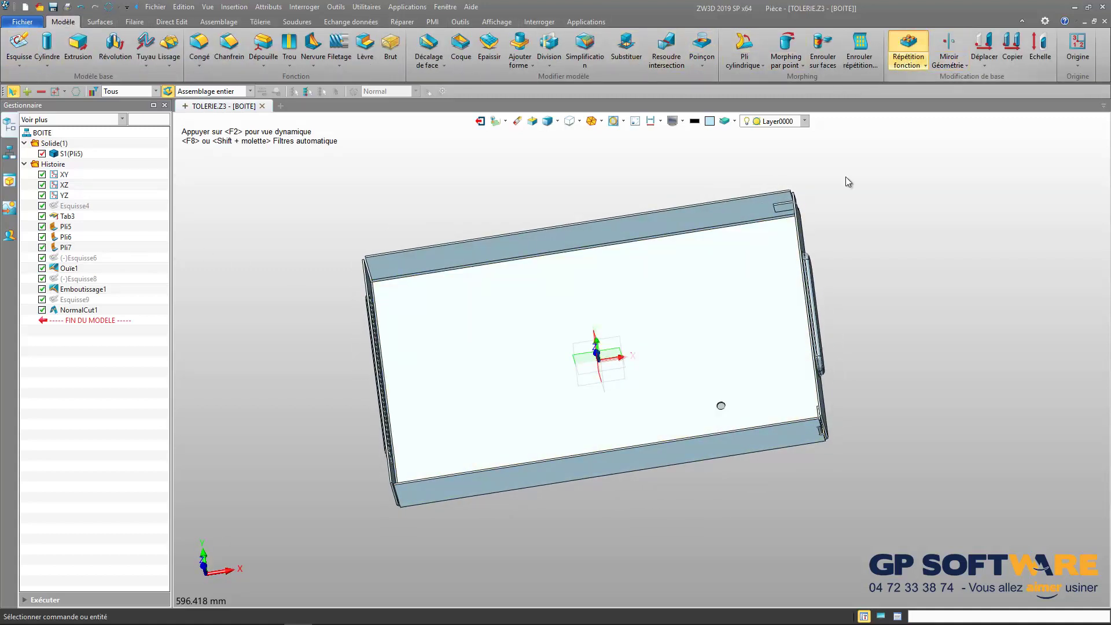
{"action": "scroll", "coordinate": [722, 412], "scroll_direction": "up", "scroll_amount": 3}
{"action": "scroll", "coordinate": [722, 412], "scroll_direction": "up", "scroll_amount": 4}
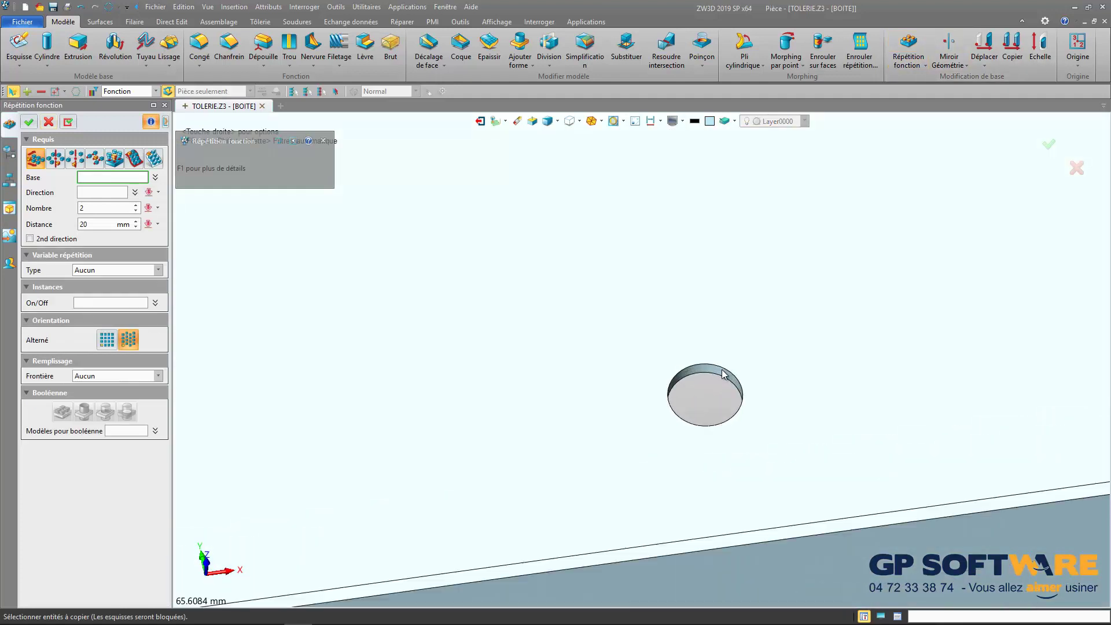
{"action": "left_click", "coordinate": [709, 372]}
{"action": "scroll", "coordinate": [704, 354], "scroll_direction": "down", "scroll_amount": 5}
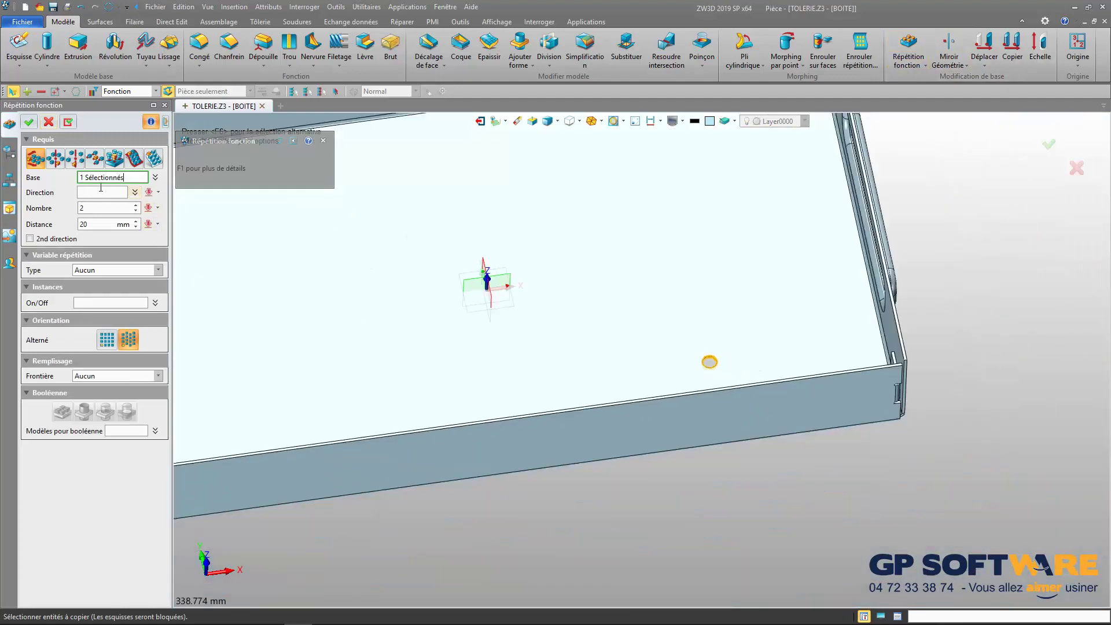
{"action": "left_click", "coordinate": [102, 192]}
{"action": "scroll", "coordinate": [571, 349], "scroll_direction": "down", "scroll_amount": 3}
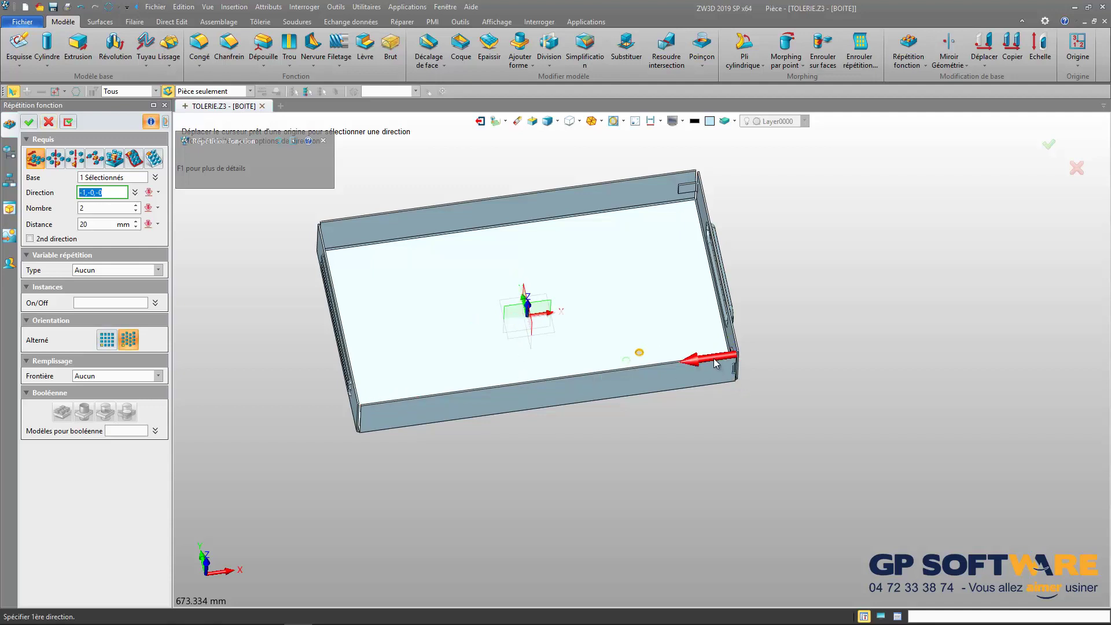
{"action": "left_click", "coordinate": [725, 344]}
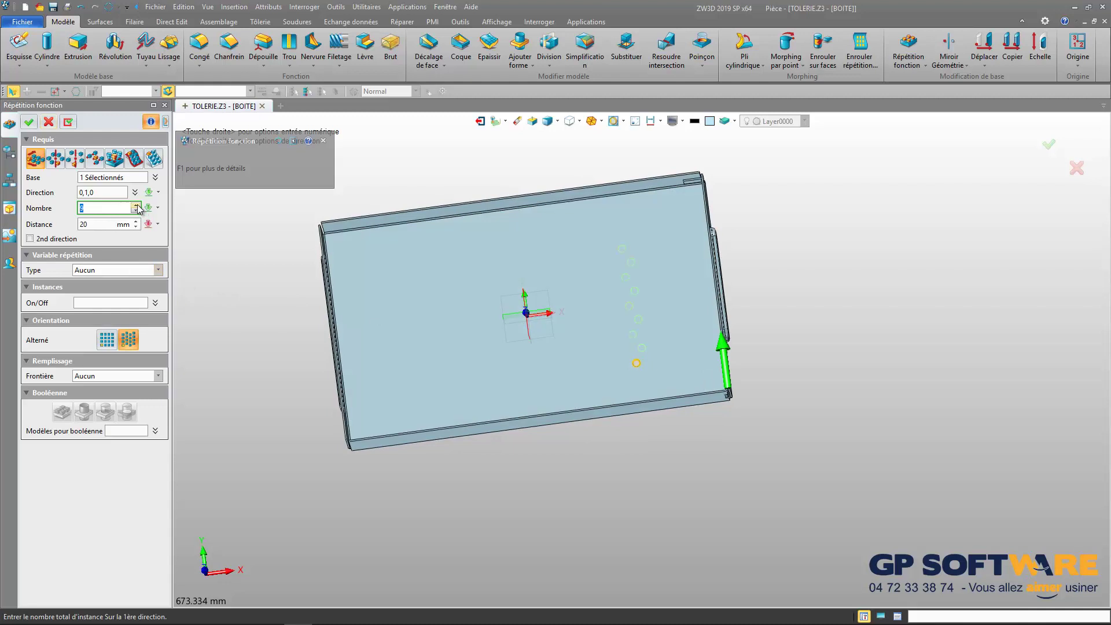
- Set the pattern's first direction to 7 instances spaced 30 mm apart
{"action": "left_click", "coordinate": [99, 225]}
{"action": "type", "text": "3"}
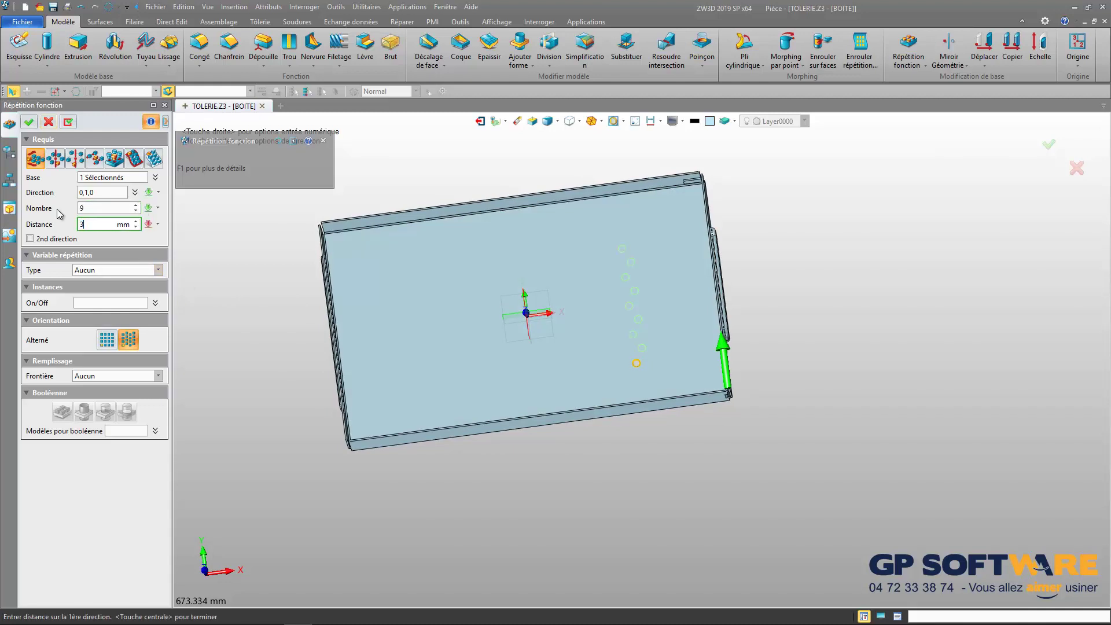
{"action": "type", "text": "0"}
{"action": "key", "text": "Return"}
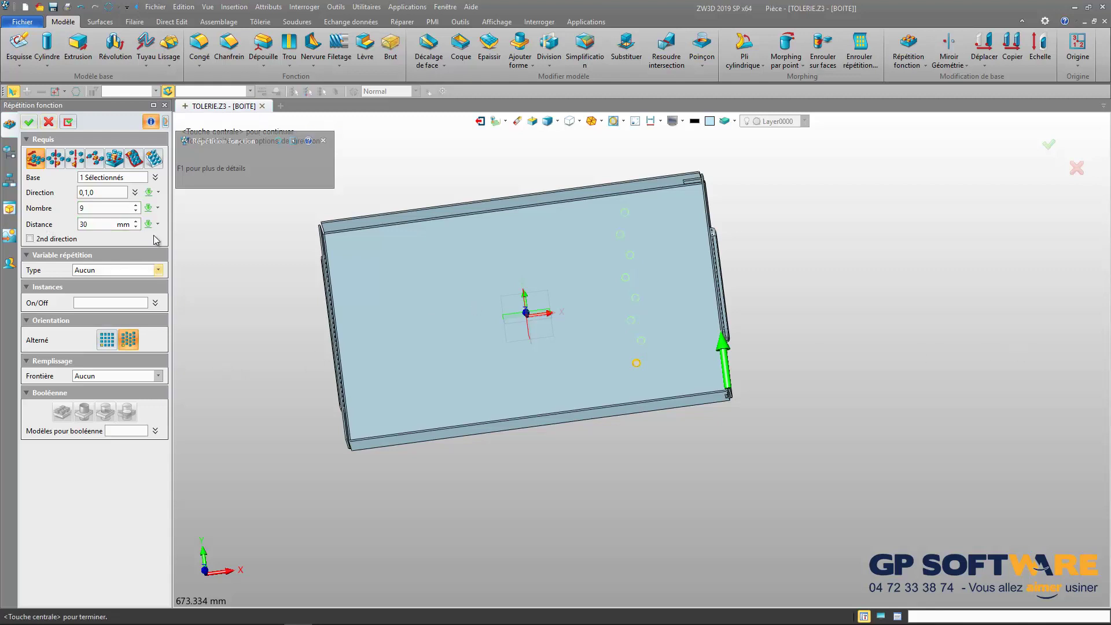
{"action": "left_click", "coordinate": [138, 211]}
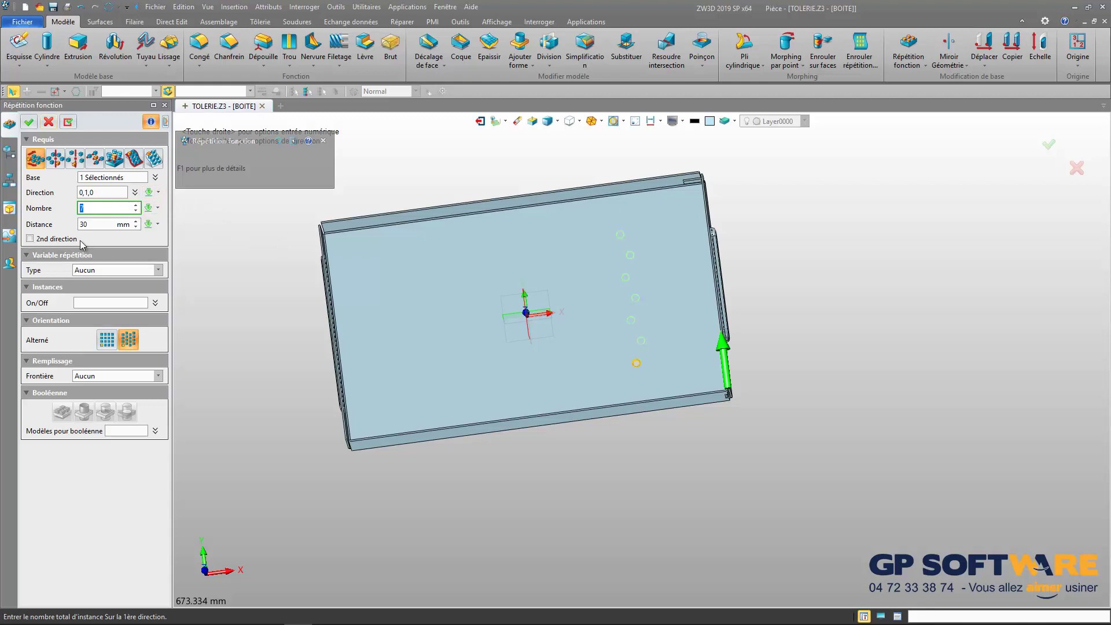
- Add a second pattern direction of -1,-0,-0 along the base's long side, with 15 instances spaced 20 mm apart
{"action": "left_click", "coordinate": [30, 239]}
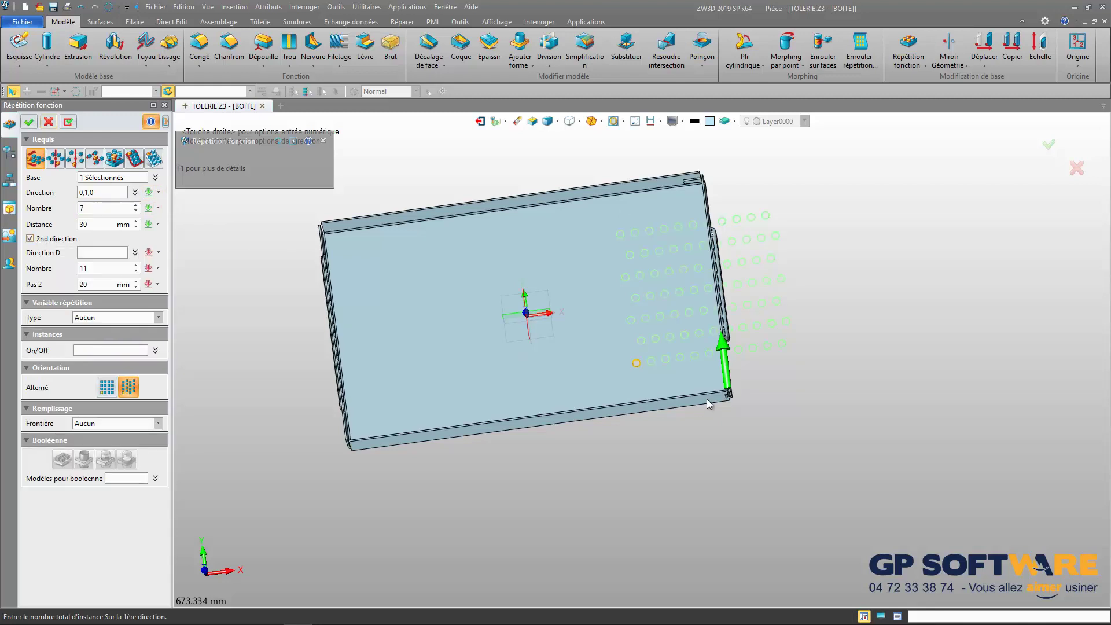
{"action": "left_click", "coordinate": [94, 253]}
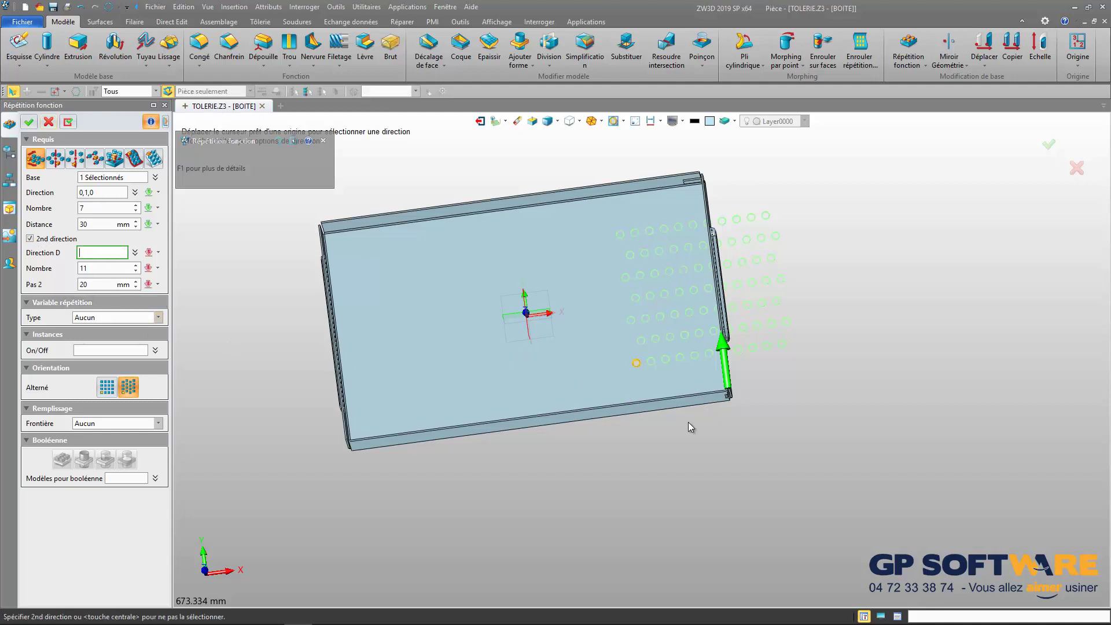
{"action": "left_click", "coordinate": [670, 399]}
{"action": "left_click", "coordinate": [108, 268]}
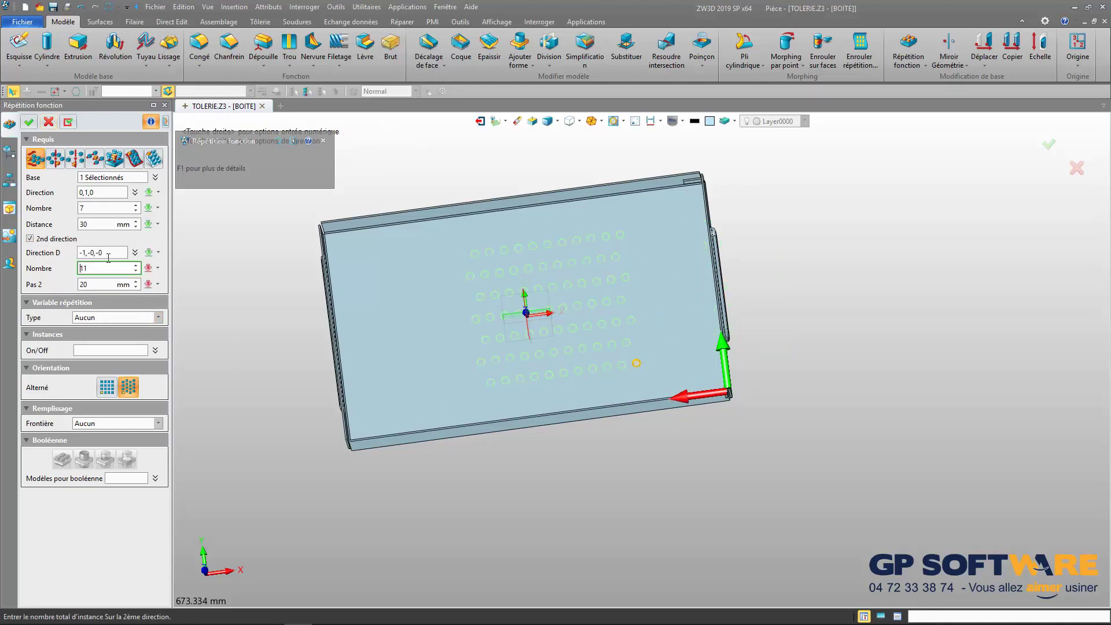
{"action": "left_click", "coordinate": [136, 265]}
{"action": "left_click", "coordinate": [137, 266]}
{"action": "left_click", "coordinate": [136, 265]}
- Compare the aligned and staggered layouts, keep the hole pattern staggered and create it
{"action": "left_click", "coordinate": [106, 386]}
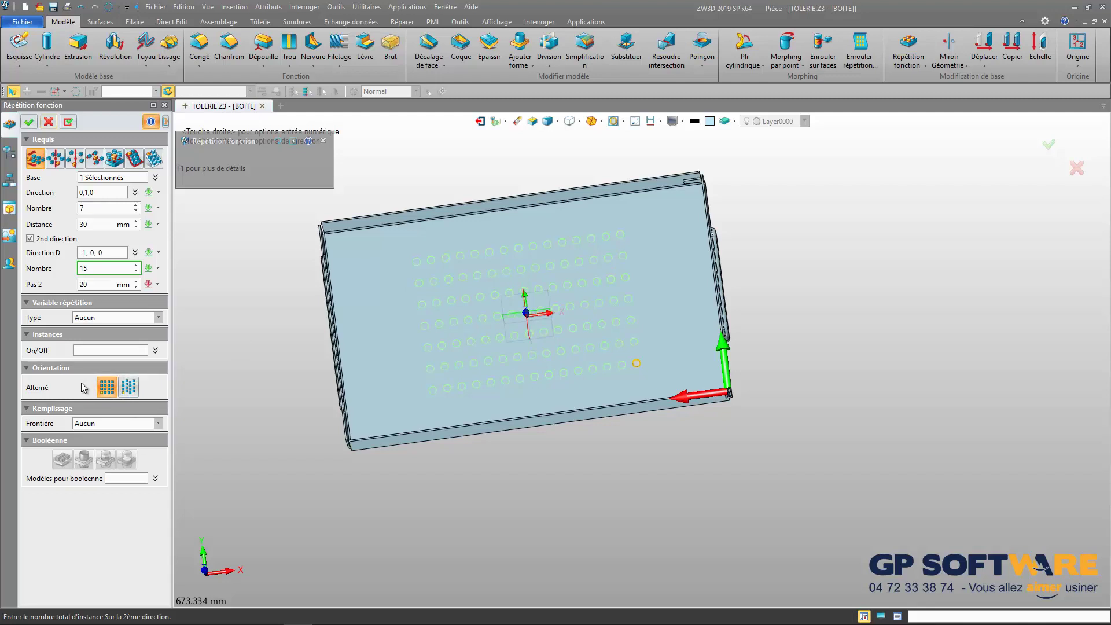
{"action": "left_click", "coordinate": [127, 387]}
{"action": "right_click_drag", "start_coordinate": [561, 444], "coordinate": [562, 435]}
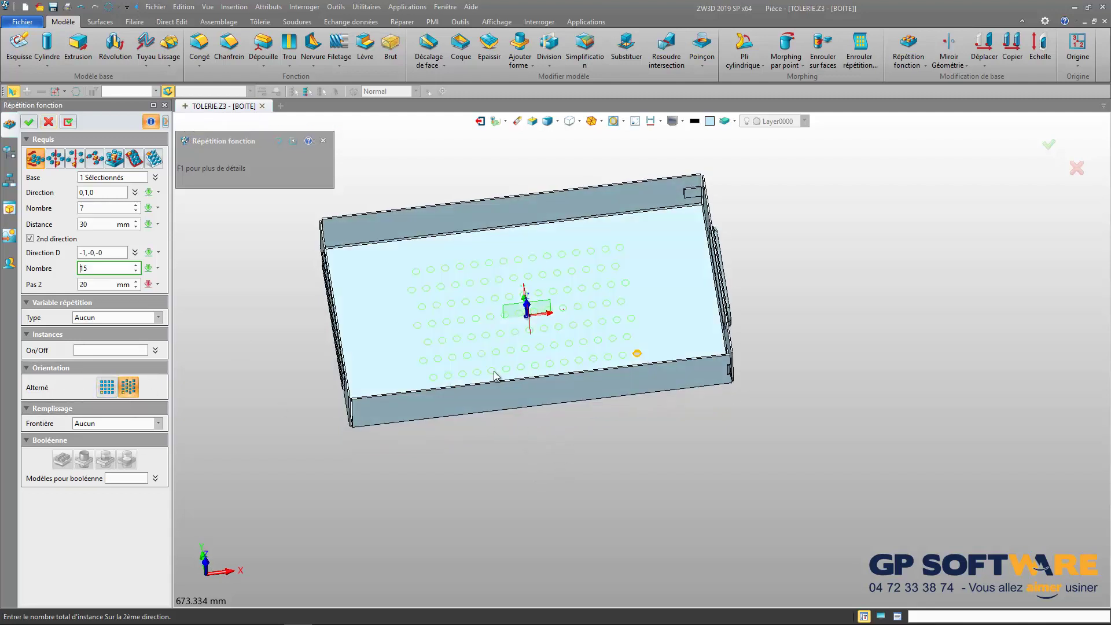
{"action": "scroll", "coordinate": [498, 331], "scroll_direction": "down", "scroll_amount": 2}
{"action": "scroll", "coordinate": [479, 332], "scroll_direction": "up", "scroll_amount": 2}
{"action": "scroll", "coordinate": [479, 332], "scroll_direction": "up", "scroll_amount": 1}
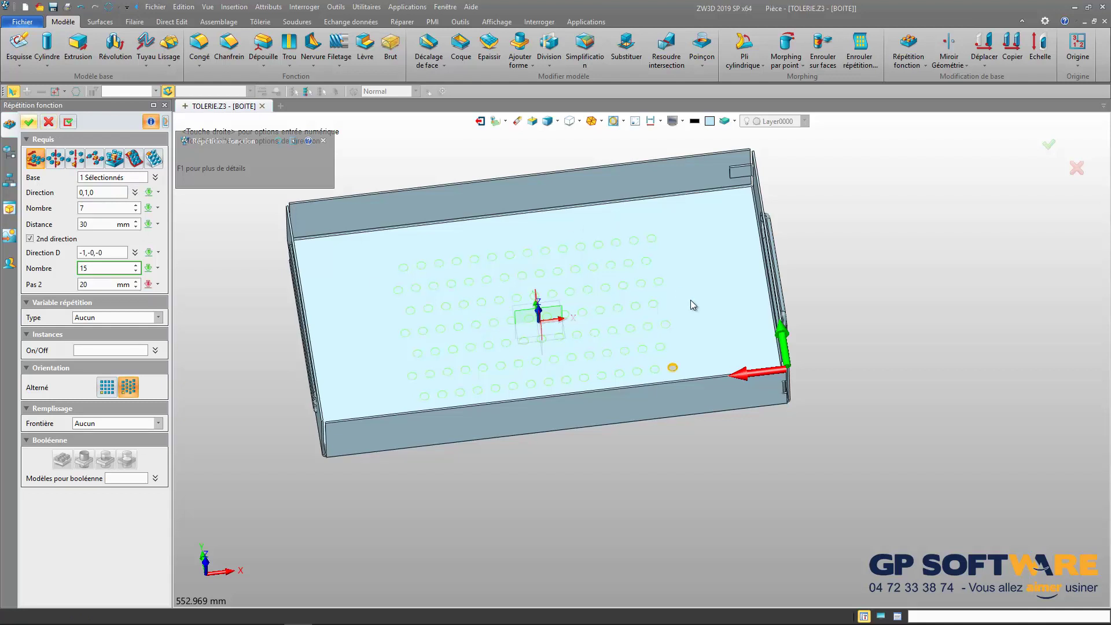
{"action": "left_click", "coordinate": [1046, 144]}
- Examine the patterned base holes and the open corner between the louvered wall and the adjacent long wall
{"action": "mouse_move", "coordinate": [494, 313]}
{"action": "middle_mouse_down"}
{"action": "mouse_move", "coordinate": [502, 265]}
{"action": "mouse_move", "coordinate": [503, 319]}
{"action": "middle_mouse_up"}
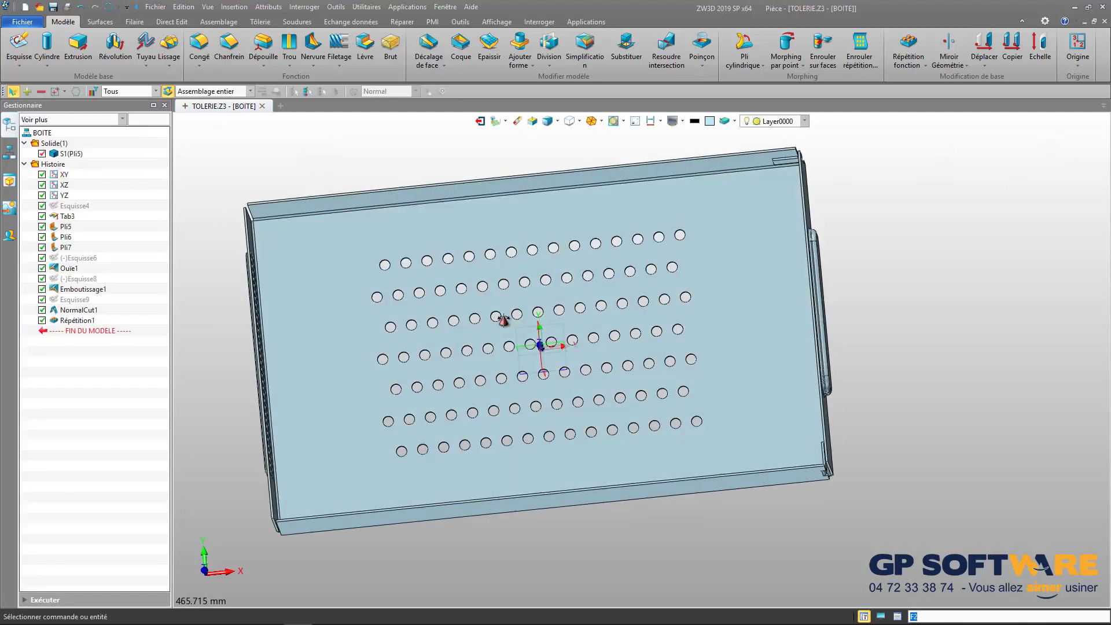
{"action": "right_click_drag", "start_coordinate": [504, 320], "coordinate": [513, 373]}
{"action": "scroll", "coordinate": [481, 296], "scroll_direction": "down", "scroll_amount": 3}
{"action": "right_click_drag", "start_coordinate": [521, 285], "coordinate": [440, 231]}
{"action": "scroll", "coordinate": [425, 255], "scroll_direction": "up", "scroll_amount": 2}
{"action": "left_click", "coordinate": [260, 21]}
{"action": "scroll", "coordinate": [446, 284], "scroll_direction": "up", "scroll_amount": 1}
{"action": "scroll", "coordinate": [359, 384], "scroll_direction": "up", "scroll_amount": 5}
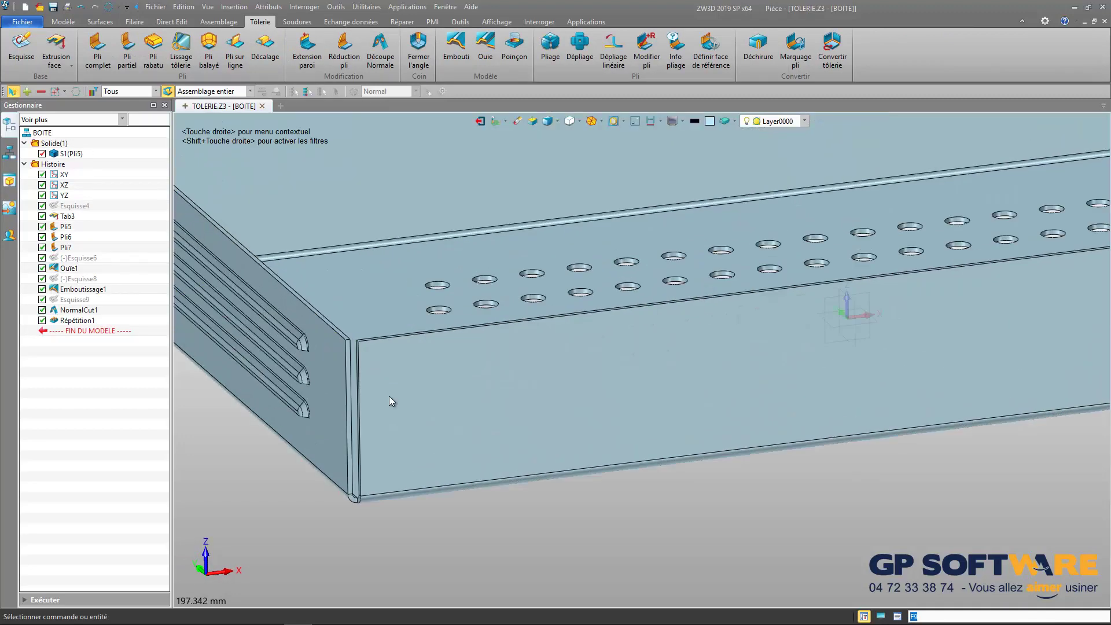
{"action": "scroll", "coordinate": [389, 397], "scroll_direction": "down", "scroll_amount": 6}
{"action": "scroll", "coordinate": [273, 335], "scroll_direction": "up", "scroll_amount": 3}
{"action": "right_click_drag", "start_coordinate": [430, 451], "coordinate": [457, 350]}
{"action": "scroll", "coordinate": [458, 348], "scroll_direction": "down", "scroll_amount": 4}
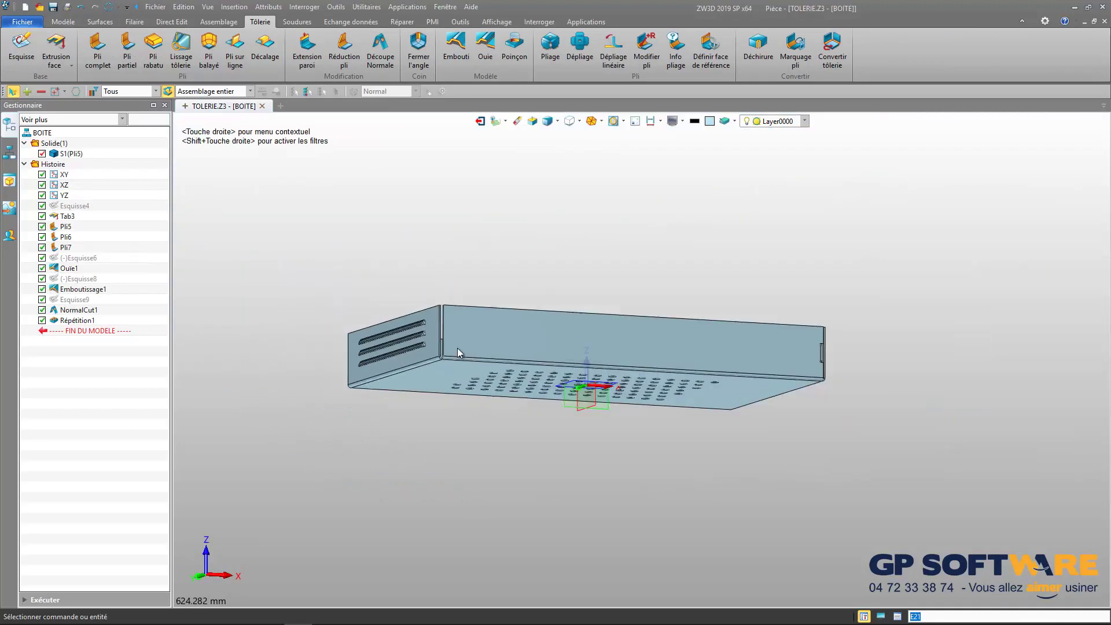
{"action": "scroll", "coordinate": [457, 352], "scroll_direction": "up", "scroll_amount": 10}
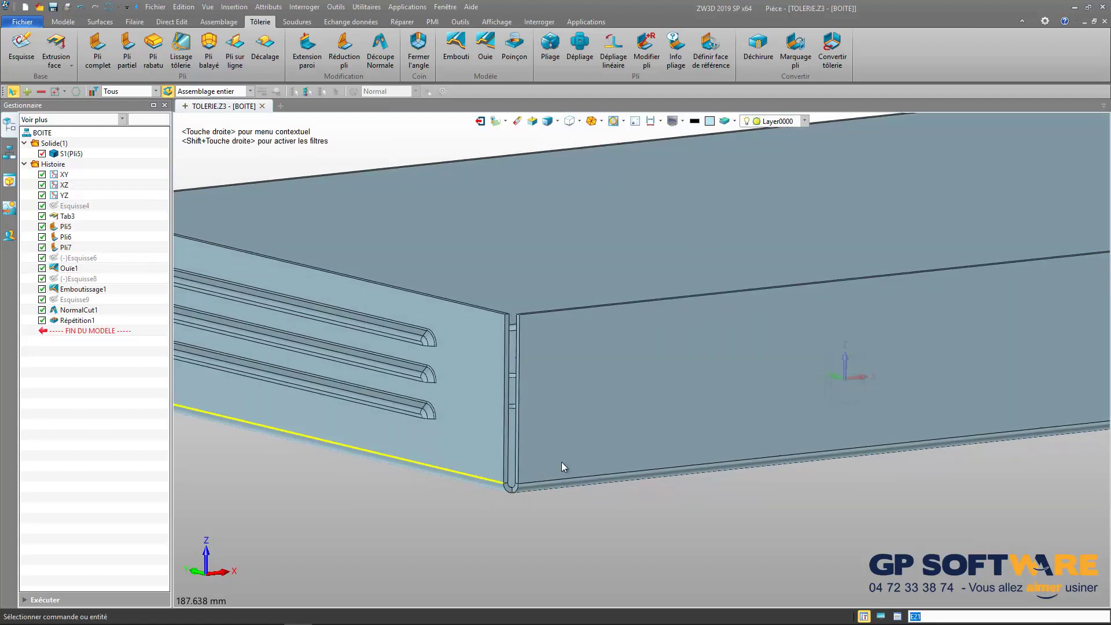
{"action": "scroll", "coordinate": [563, 466], "scroll_direction": "up", "scroll_amount": 4}
{"action": "scroll", "coordinate": [469, 360], "scroll_direction": "down", "scroll_amount": 3}
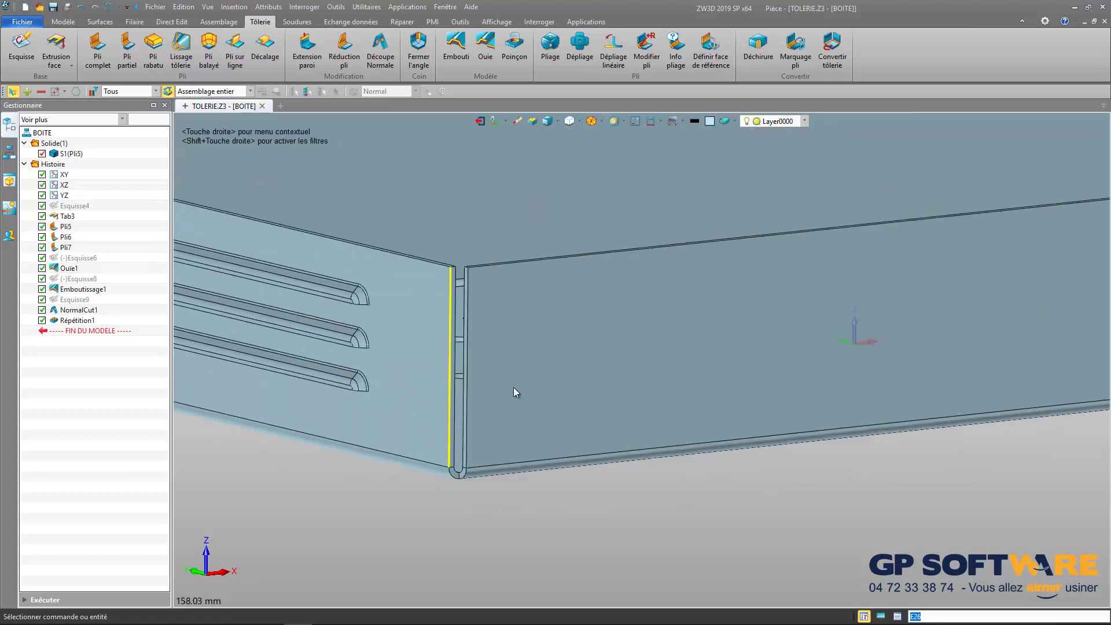
- Close the corner between the louvered wall and the long wall by their two bends, with Fermé relief, Naturel overlap and 0 mm gap
{"action": "left_click", "coordinate": [418, 49]}
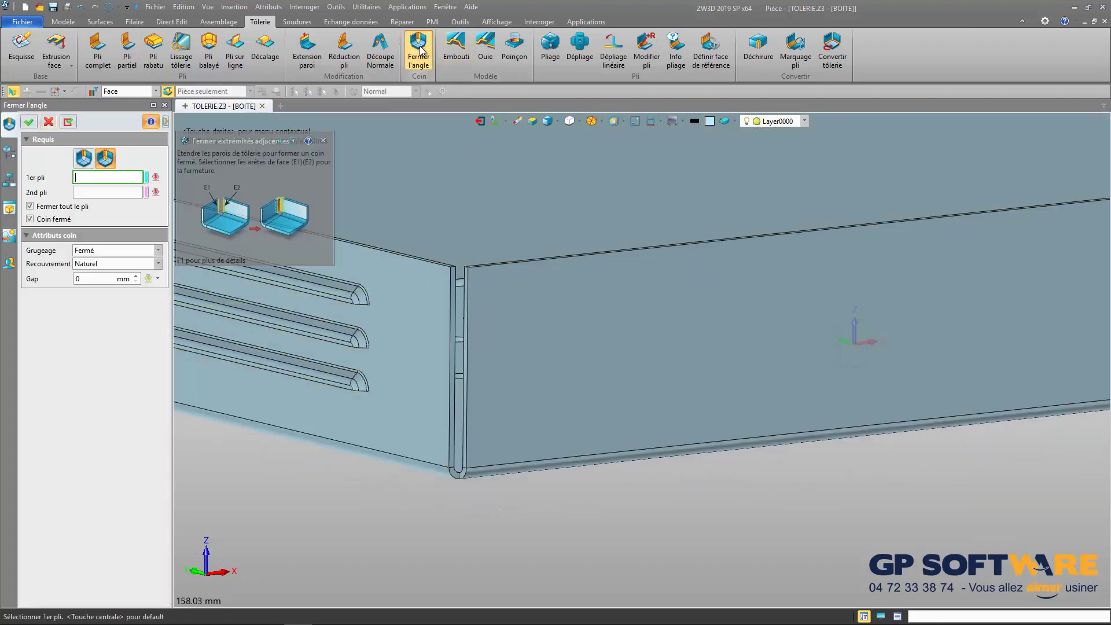
{"action": "left_click", "coordinate": [104, 158]}
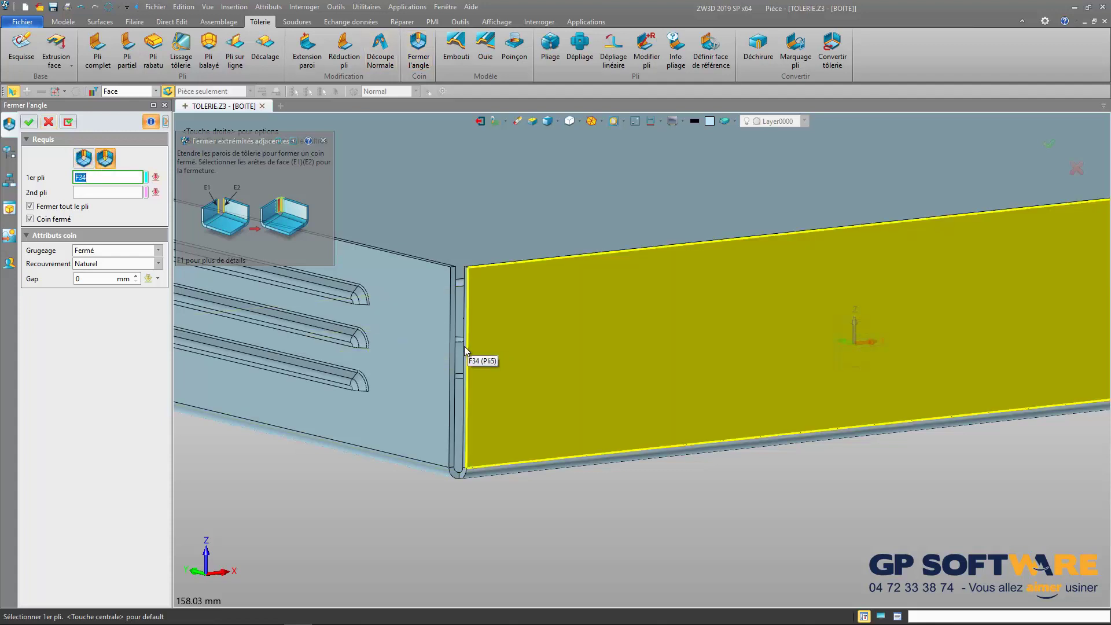
{"action": "scroll", "coordinate": [456, 345], "scroll_direction": "up", "scroll_amount": 5}
{"action": "scroll", "coordinate": [411, 325], "scroll_direction": "down", "scroll_amount": 5}
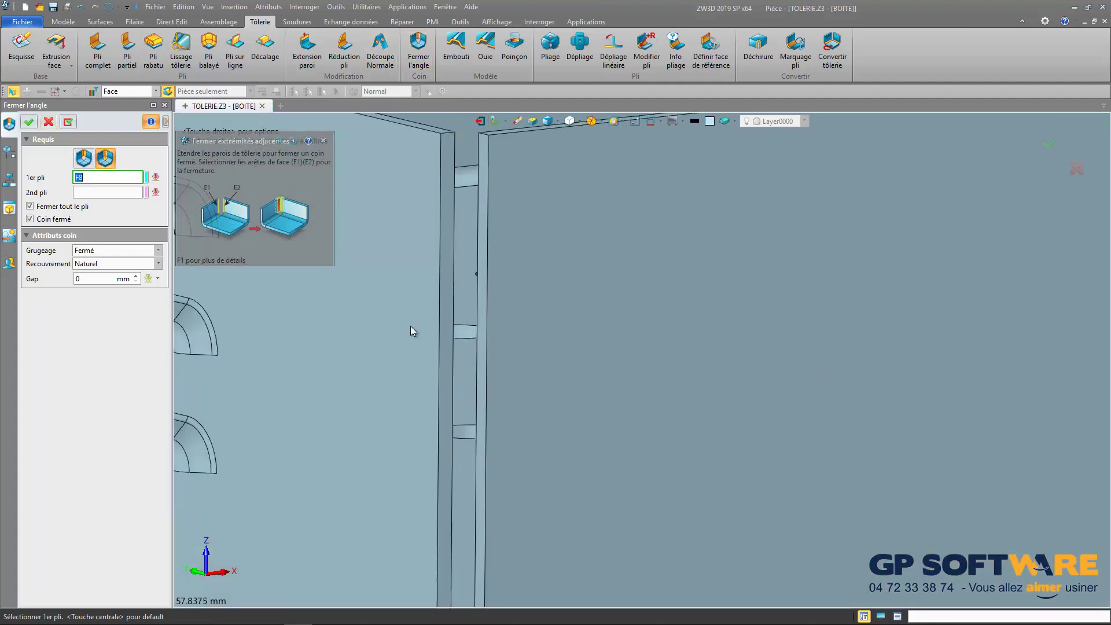
{"action": "scroll", "coordinate": [425, 531], "scroll_direction": "up", "scroll_amount": 1}
{"action": "scroll", "coordinate": [422, 530], "scroll_direction": "up", "scroll_amount": 2}
{"action": "left_click", "coordinate": [423, 408]}
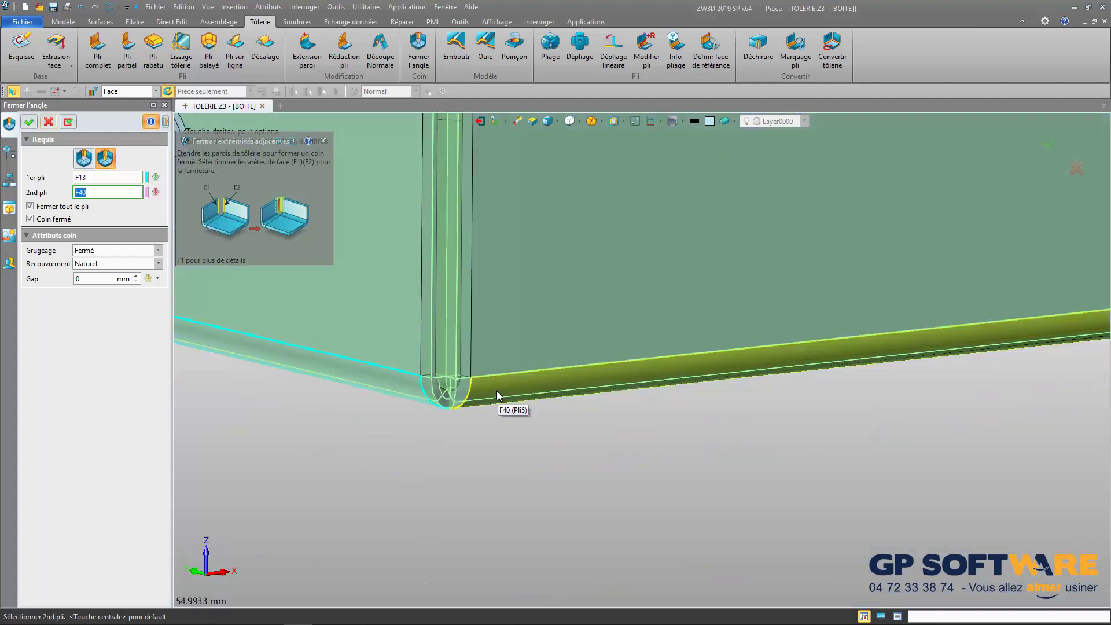
{"action": "left_click", "coordinate": [497, 390]}
{"action": "scroll", "coordinate": [486, 483], "scroll_direction": "down", "scroll_amount": 3}
{"action": "scroll", "coordinate": [491, 381], "scroll_direction": "down", "scroll_amount": 3}
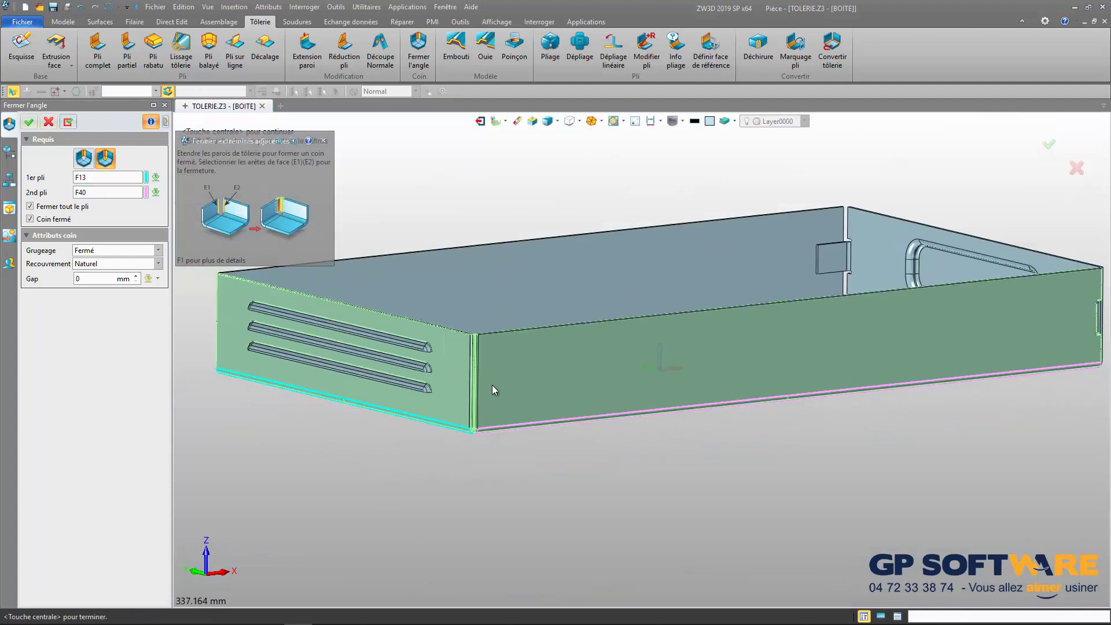
{"action": "scroll", "coordinate": [489, 416], "scroll_direction": "up", "scroll_amount": 7}
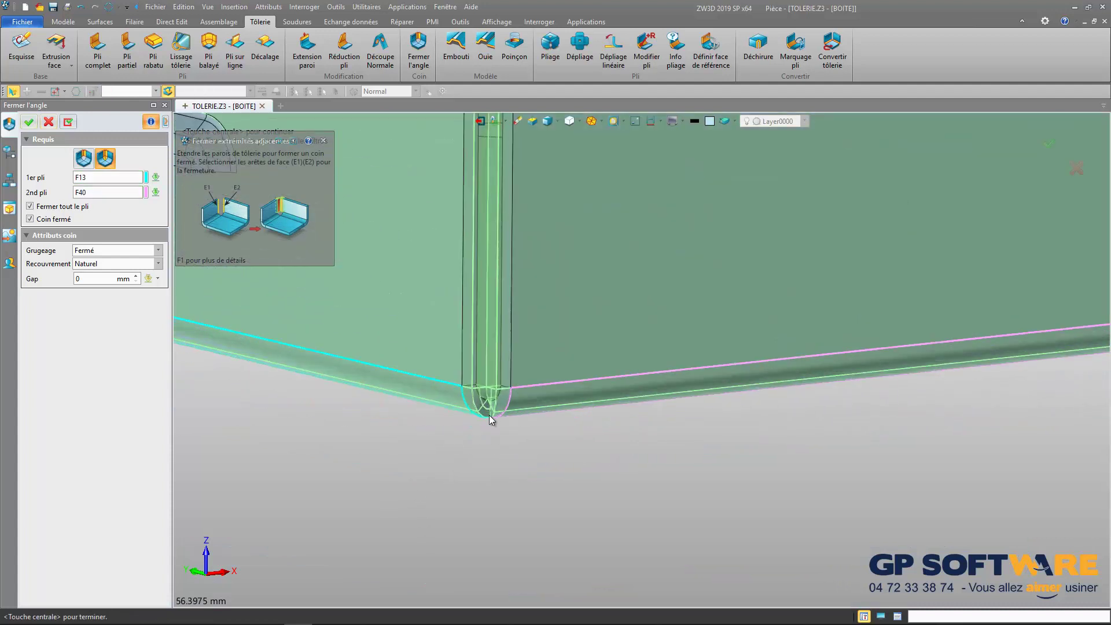
{"action": "left_click", "coordinate": [28, 122]}
- Start closing the louvered wall's other corner in edge mode, selecting the facing vertical edges of the two walls
{"action": "scroll", "coordinate": [460, 383], "scroll_direction": "down", "scroll_amount": 10}
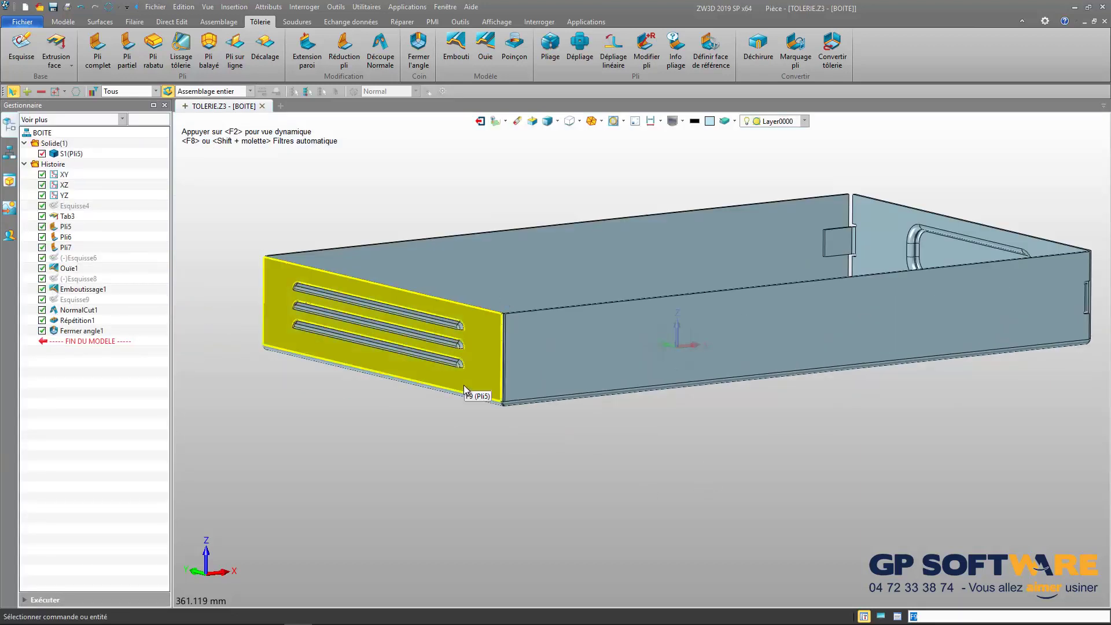
{"action": "middle_click_drag", "start_coordinate": [411, 367], "coordinate": [657, 414]}
{"action": "scroll", "coordinate": [674, 445], "scroll_direction": "up", "scroll_amount": 3}
{"action": "scroll", "coordinate": [563, 387], "scroll_direction": "up", "scroll_amount": 4}
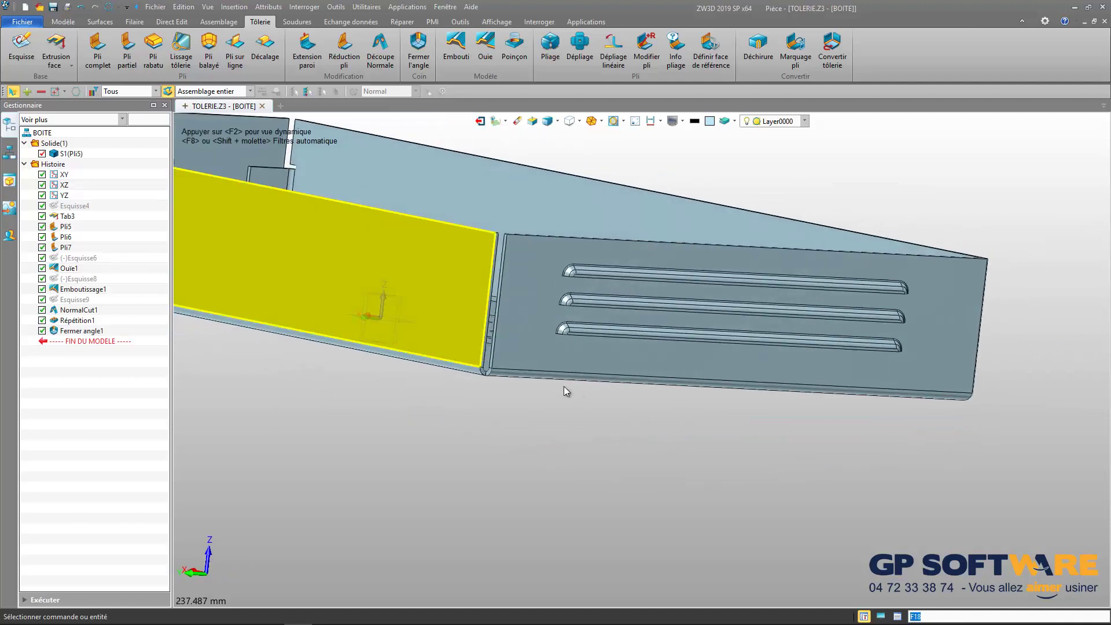
{"action": "left_click", "coordinate": [418, 45]}
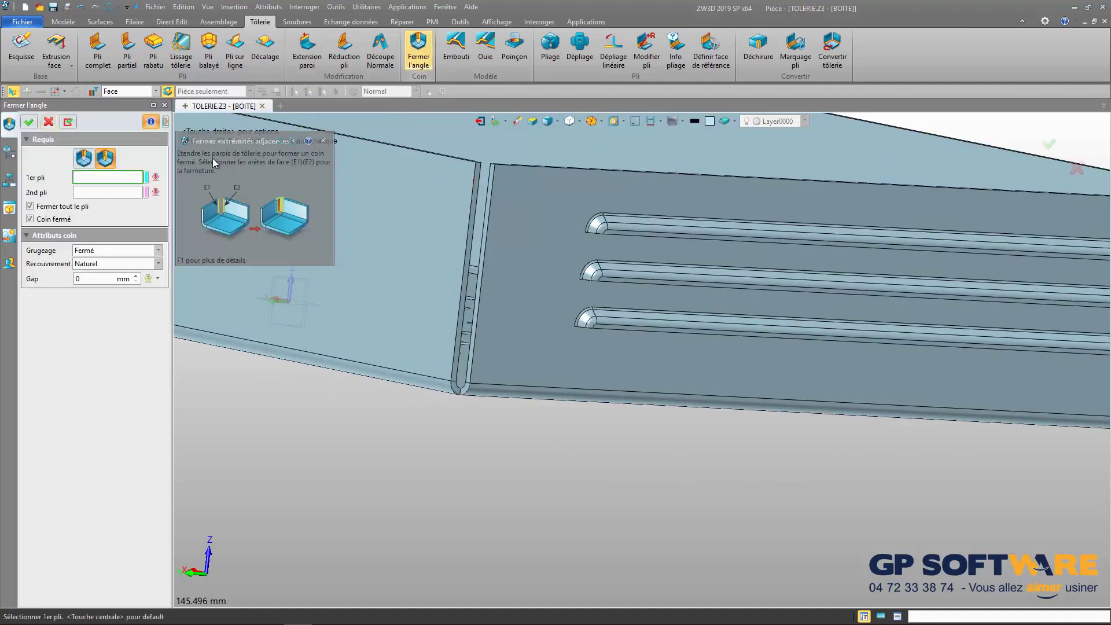
{"action": "left_click", "coordinate": [86, 160]}
{"action": "left_click", "coordinate": [462, 344]}
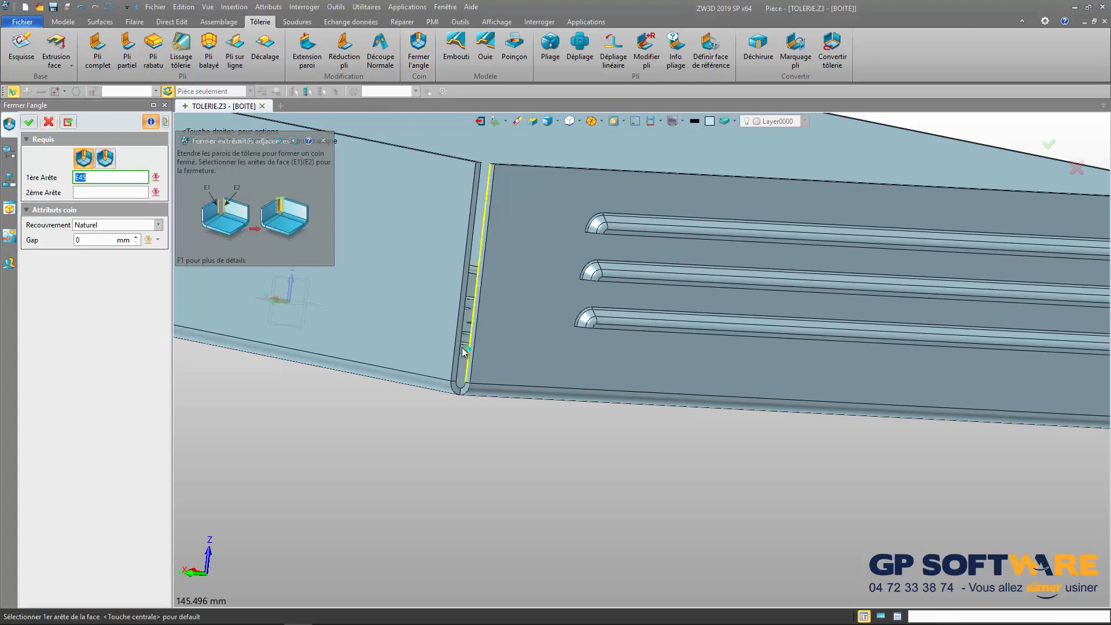
{"action": "scroll", "coordinate": [461, 344], "scroll_direction": "up", "scroll_amount": 4}
{"action": "left_click", "coordinate": [460, 342]}
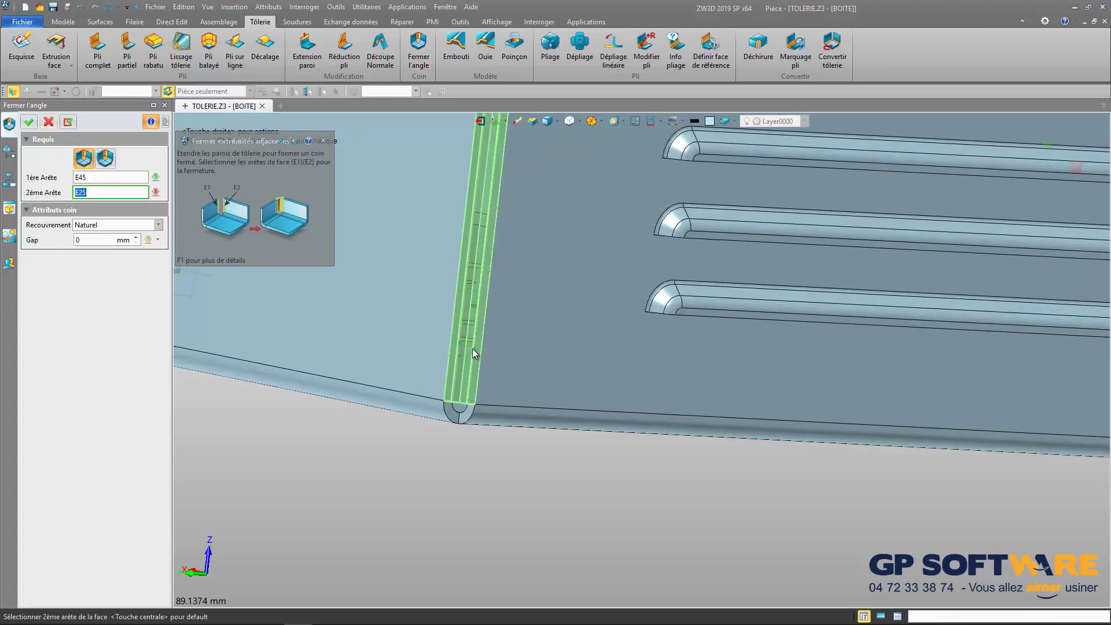
{"action": "scroll", "coordinate": [477, 352], "scroll_direction": "up", "scroll_amount": 5}
{"action": "left_click", "coordinate": [474, 352]}
{"action": "scroll", "coordinate": [481, 449], "scroll_direction": "down", "scroll_amount": 7}
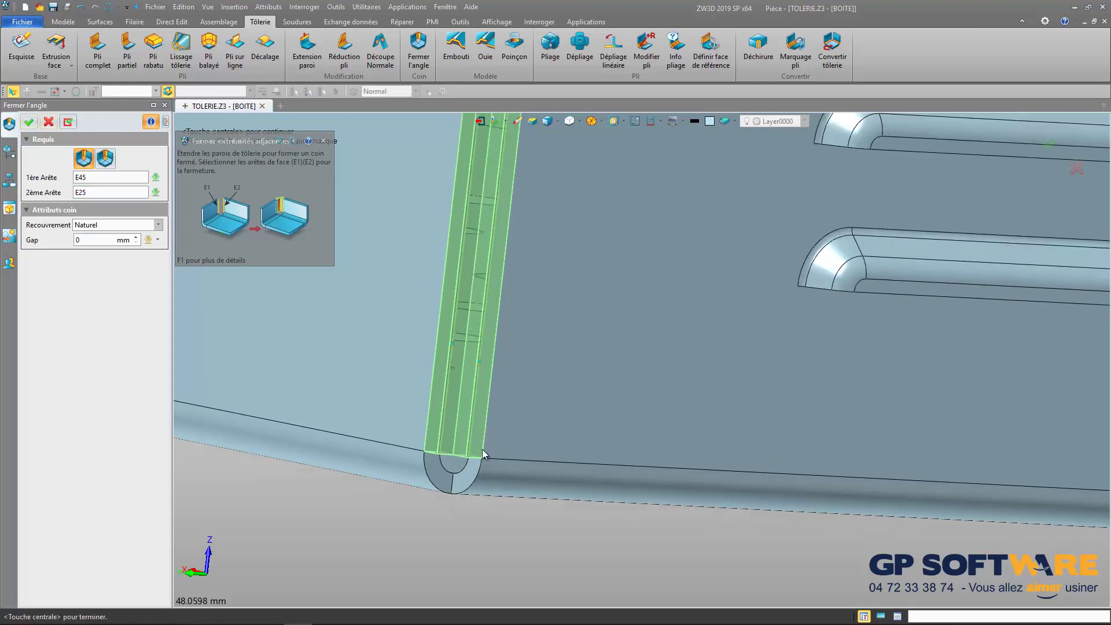
- Try the dessous and Recouvrement overlap options on the corner closure, and set it back to Naturel
{"action": "left_click", "coordinate": [99, 229]}
{"action": "left_click", "coordinate": [94, 236]}
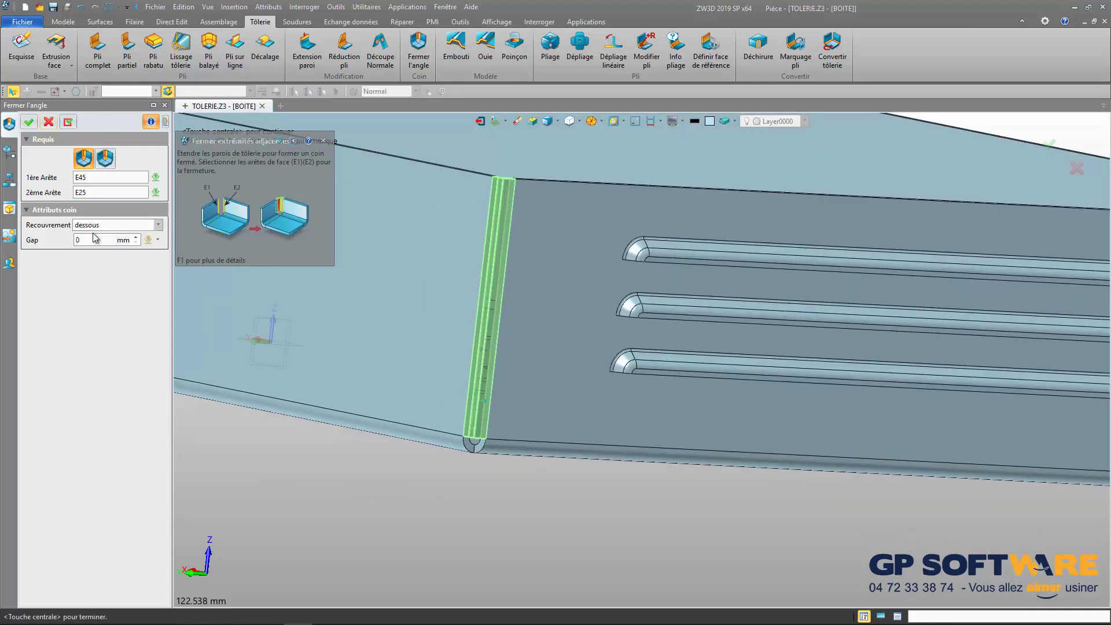
{"action": "scroll", "coordinate": [489, 226], "scroll_direction": "down", "scroll_amount": 4}
{"action": "scroll", "coordinate": [477, 376], "scroll_direction": "up", "scroll_amount": 6}
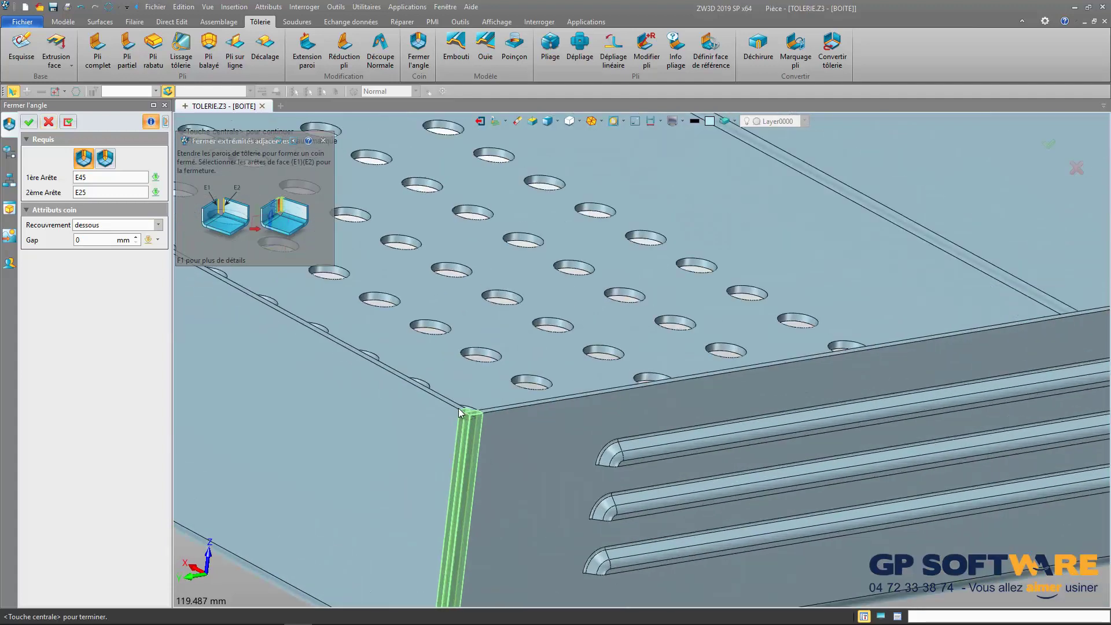
{"action": "scroll", "coordinate": [477, 376], "scroll_direction": "up", "scroll_amount": 1}
{"action": "left_click", "coordinate": [107, 231]}
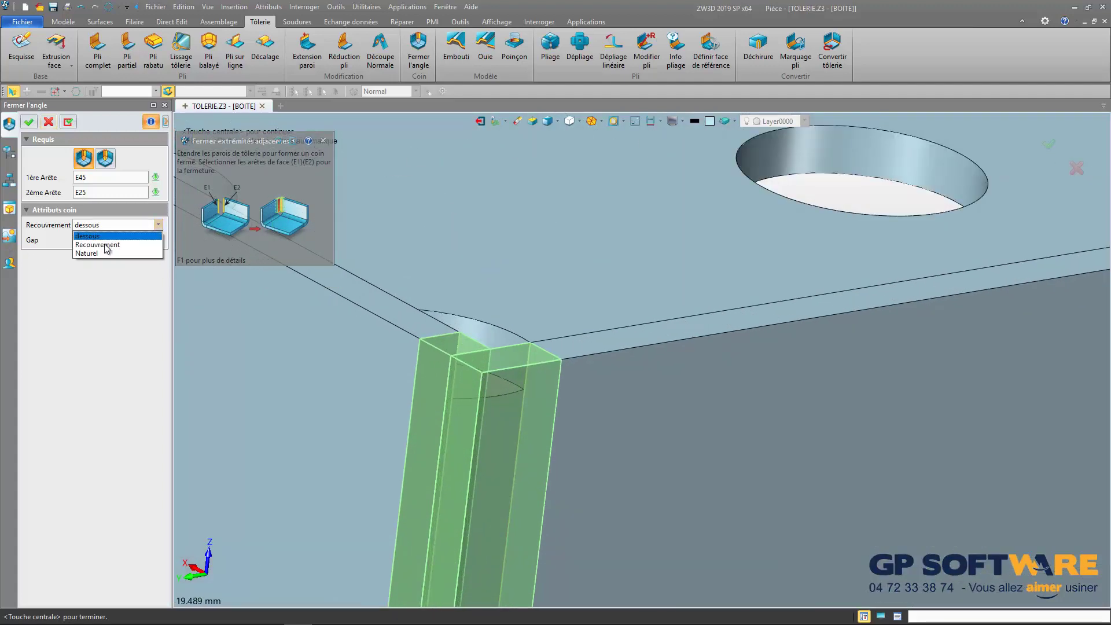
{"action": "left_click", "coordinate": [106, 247]}
{"action": "left_click", "coordinate": [108, 225]}
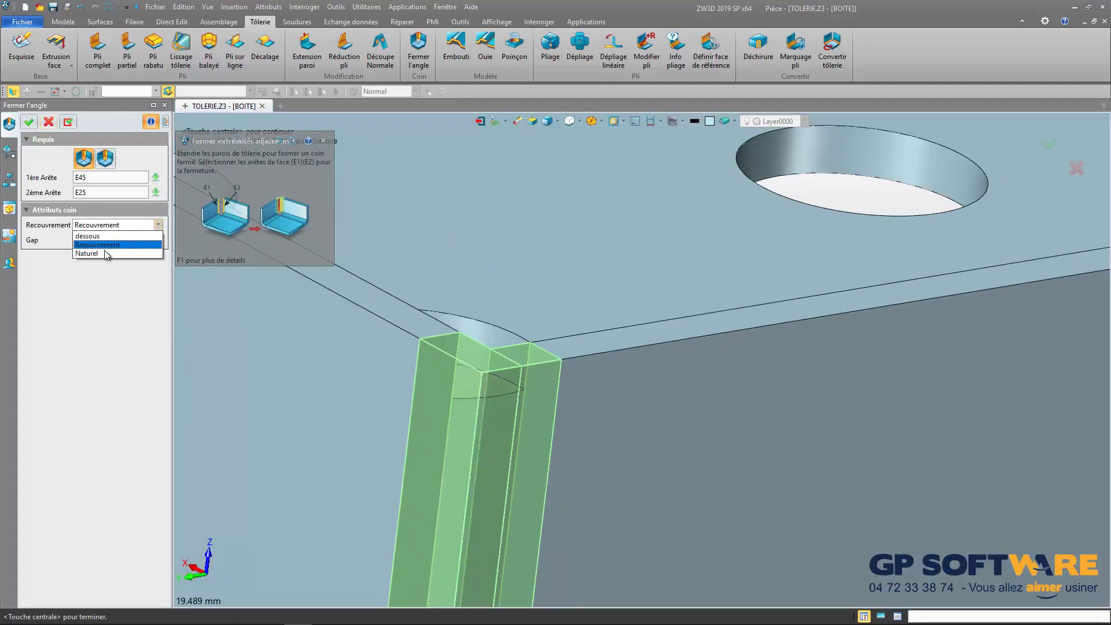
{"action": "left_click", "coordinate": [105, 252]}
{"action": "scroll", "coordinate": [450, 374], "scroll_direction": "down", "scroll_amount": 8}
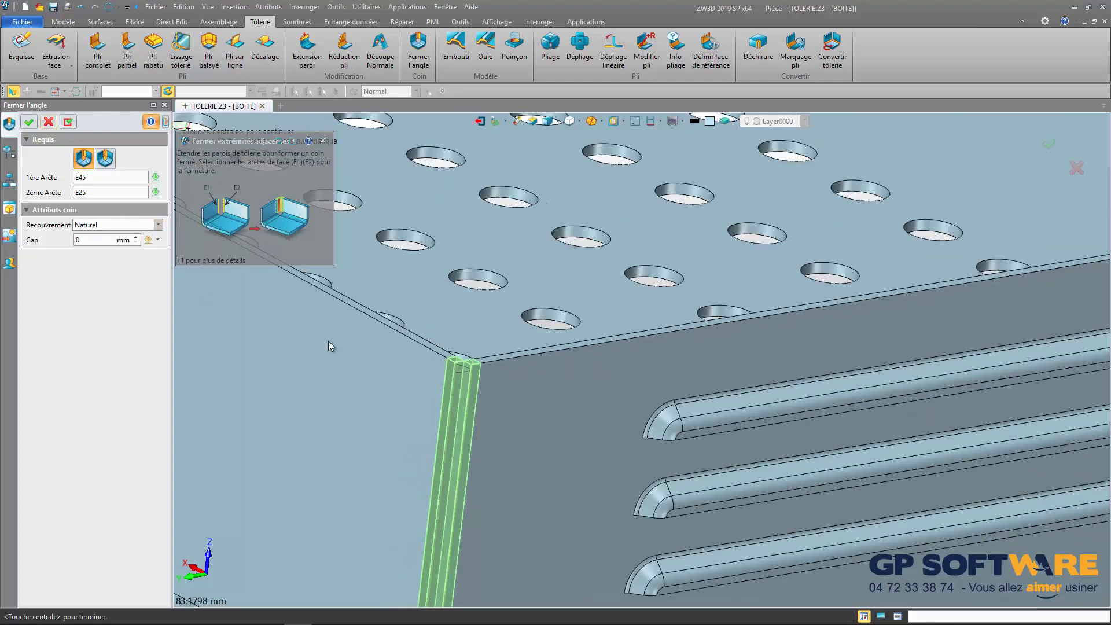
- Set the corner closure's gap to 0.5 mm and create it
{"action": "left_click", "coordinate": [83, 242]}
{"action": "scroll", "coordinate": [463, 307], "scroll_direction": "down", "scroll_amount": 2}
{"action": "right_click_drag", "start_coordinate": [388, 550], "coordinate": [405, 518]}
{"action": "scroll", "coordinate": [523, 463], "scroll_direction": "down", "scroll_amount": 3}
{"action": "scroll", "coordinate": [533, 368], "scroll_direction": "up", "scroll_amount": 10}
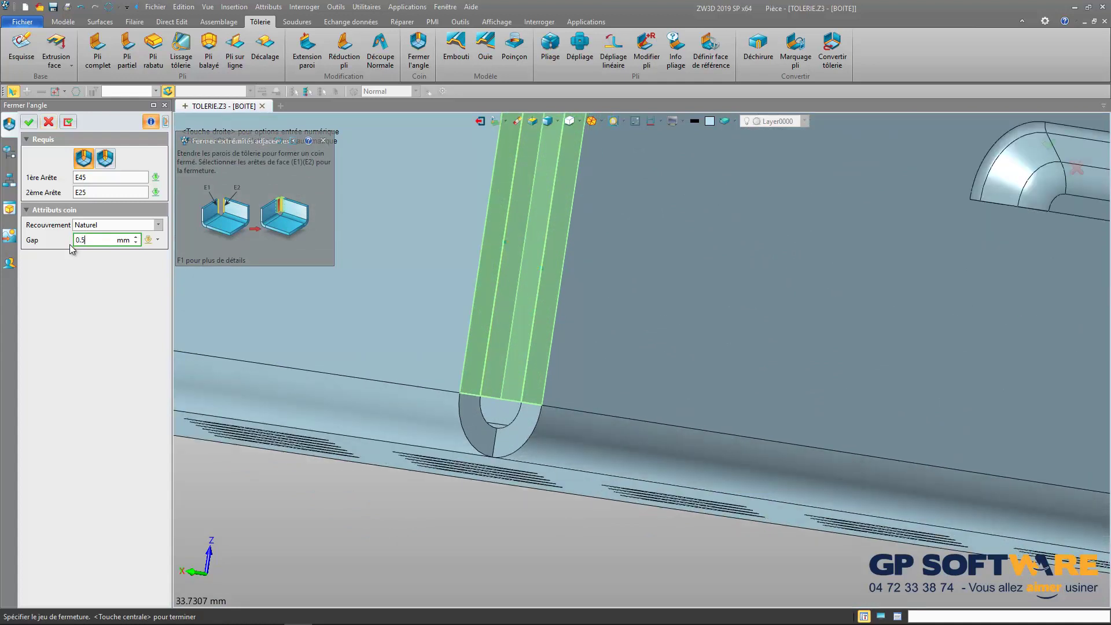
{"action": "type", "text": ".5"}
{"action": "key", "text": "Return"}
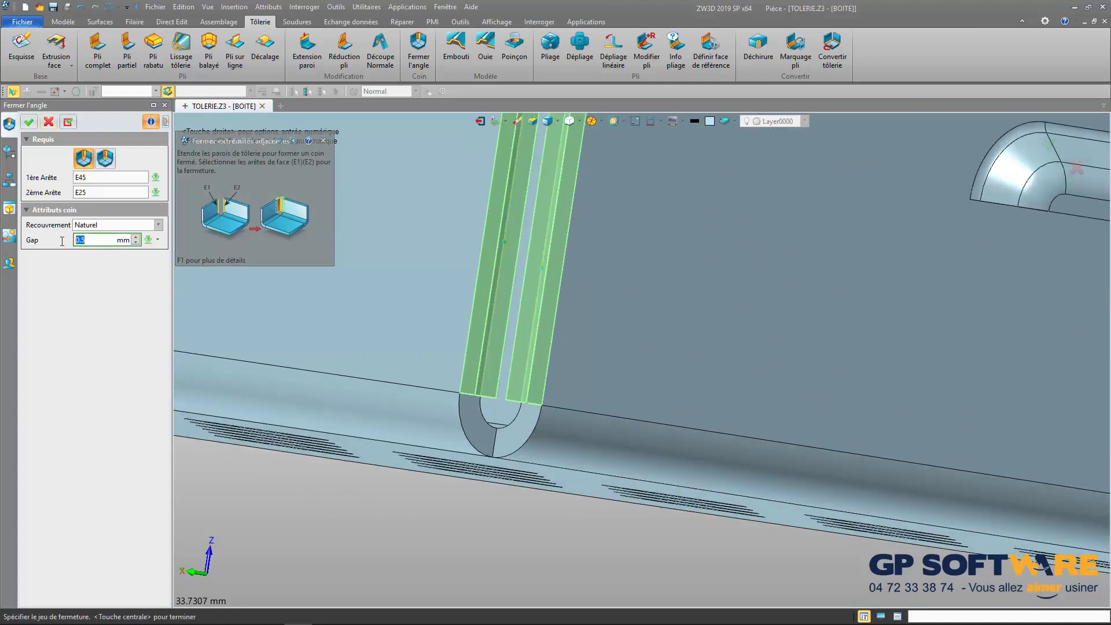
{"action": "left_click", "coordinate": [28, 122]}
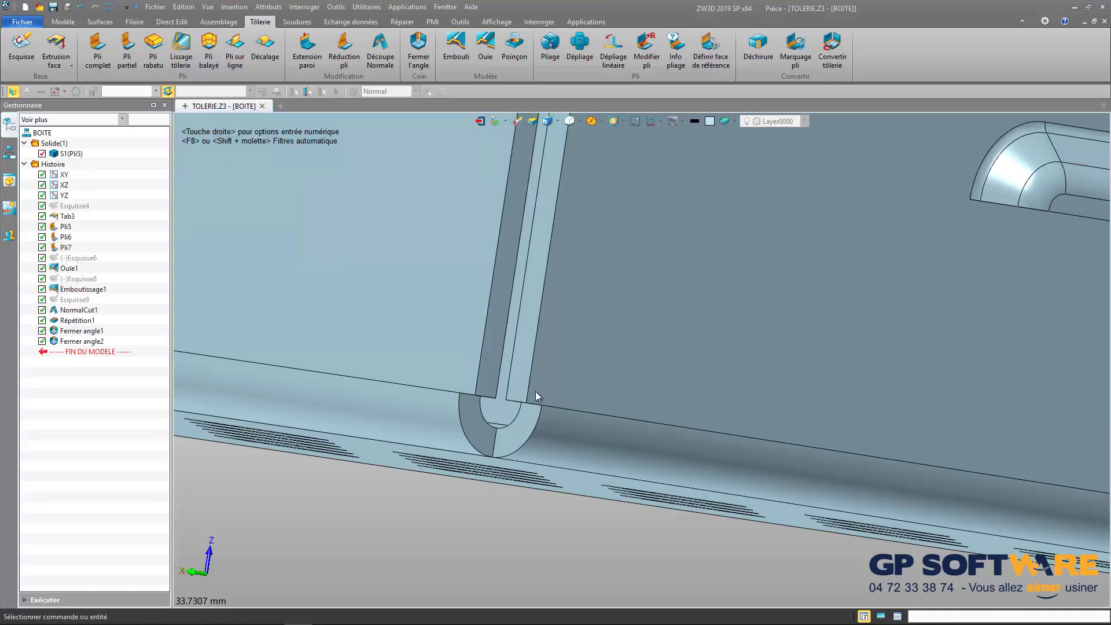
- Extend the rear long wall upward from its upper edge by 39 mm, with the Normal à l'arête method on both sides
{"action": "scroll", "coordinate": [507, 428], "scroll_direction": "down", "scroll_amount": 1}
{"action": "scroll", "coordinate": [507, 427], "scroll_direction": "down", "scroll_amount": 8}
{"action": "scroll", "coordinate": [604, 383], "scroll_direction": "down", "scroll_amount": 4}
{"action": "right_click_drag", "start_coordinate": [603, 383], "coordinate": [325, 342]}
{"action": "scroll", "coordinate": [325, 342], "scroll_direction": "up", "scroll_amount": 1}
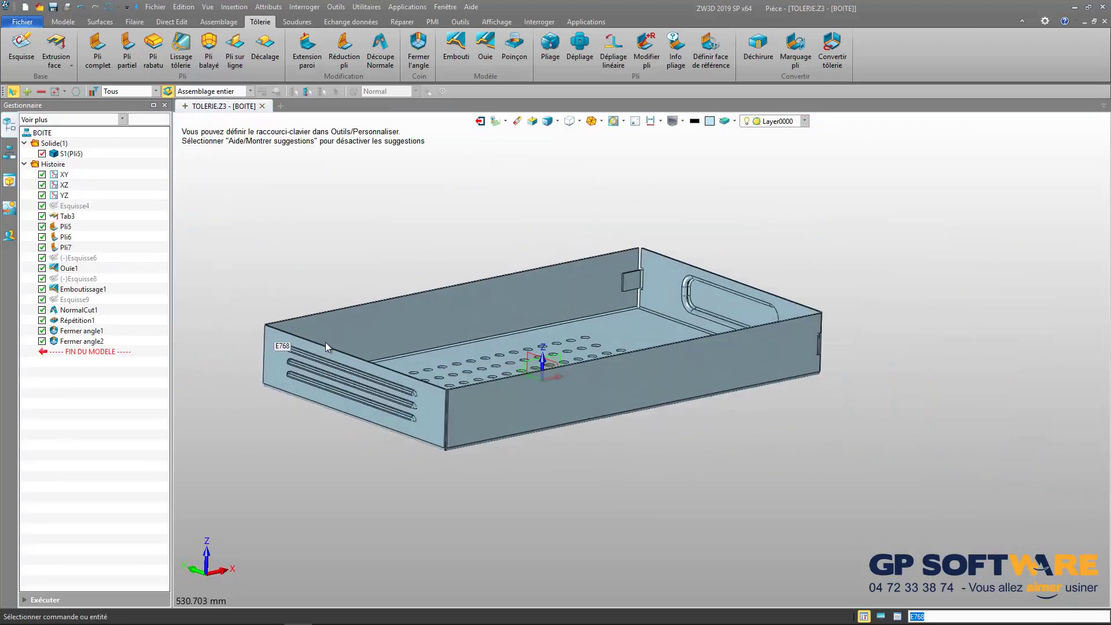
{"action": "scroll", "coordinate": [326, 342], "scroll_direction": "down", "scroll_amount": 1}
{"action": "scroll", "coordinate": [307, 389], "scroll_direction": "up", "scroll_amount": 2}
{"action": "right_click_drag", "start_coordinate": [308, 389], "coordinate": [429, 378]}
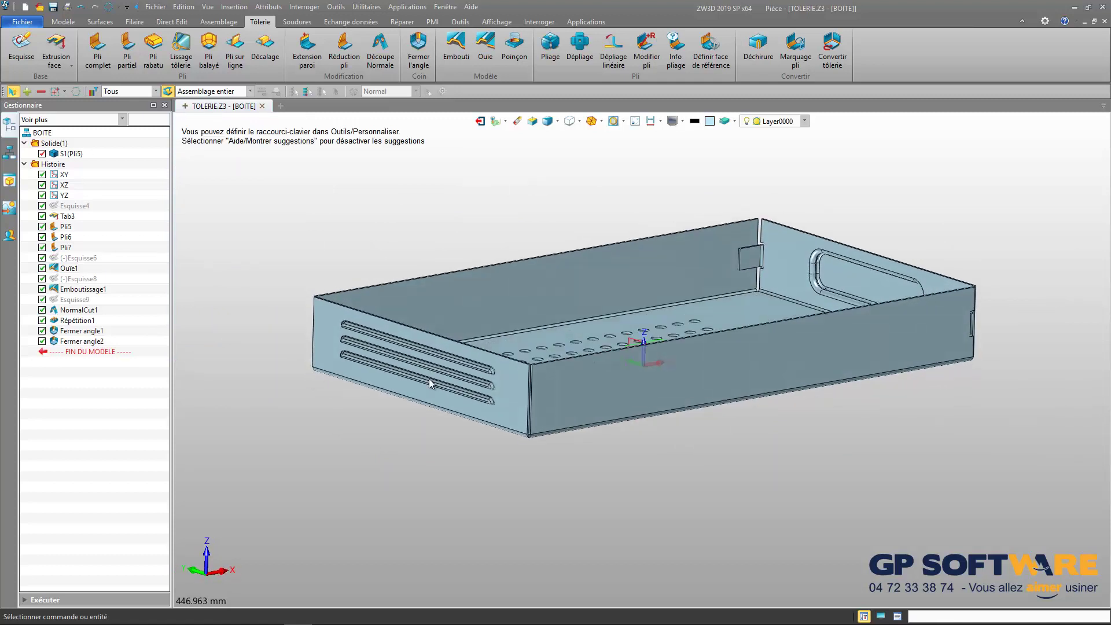
{"action": "scroll", "coordinate": [478, 315], "scroll_direction": "up", "scroll_amount": 1}
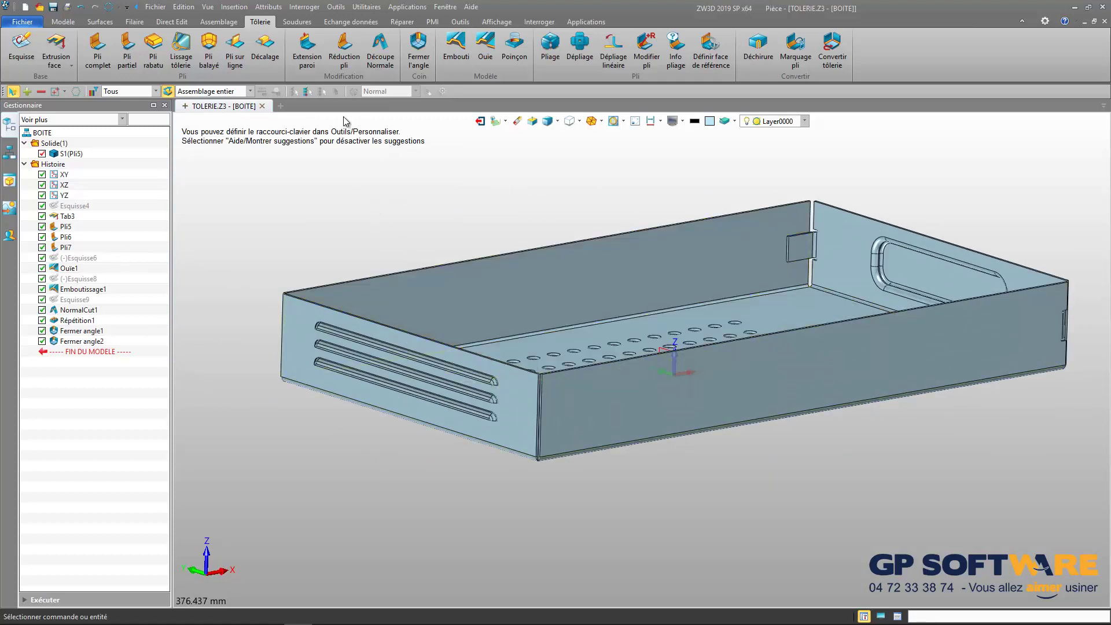
{"action": "left_click", "coordinate": [307, 49]}
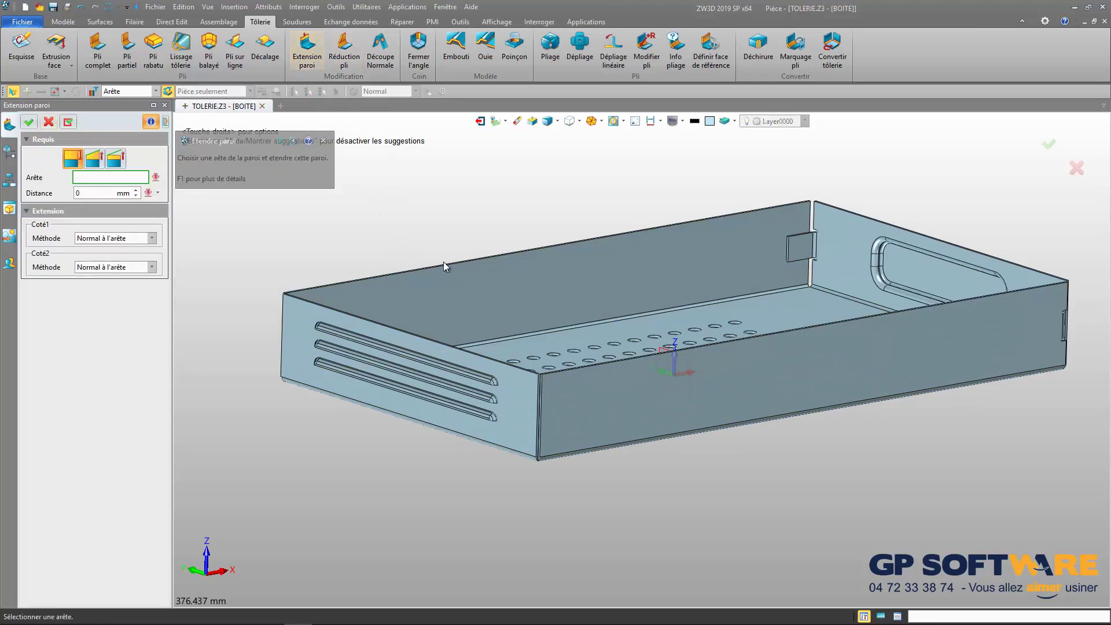
{"action": "left_click", "coordinate": [441, 265]}
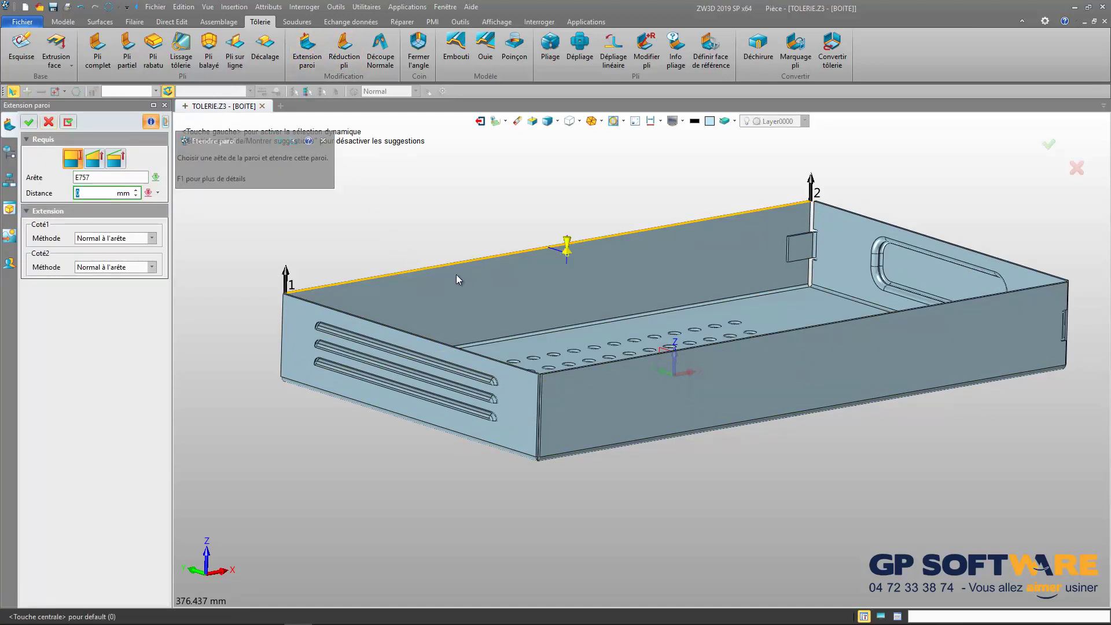
{"action": "scroll", "coordinate": [405, 252], "scroll_direction": "down", "scroll_amount": 1}
{"action": "scroll", "coordinate": [469, 274], "scroll_direction": "up", "scroll_amount": 1}
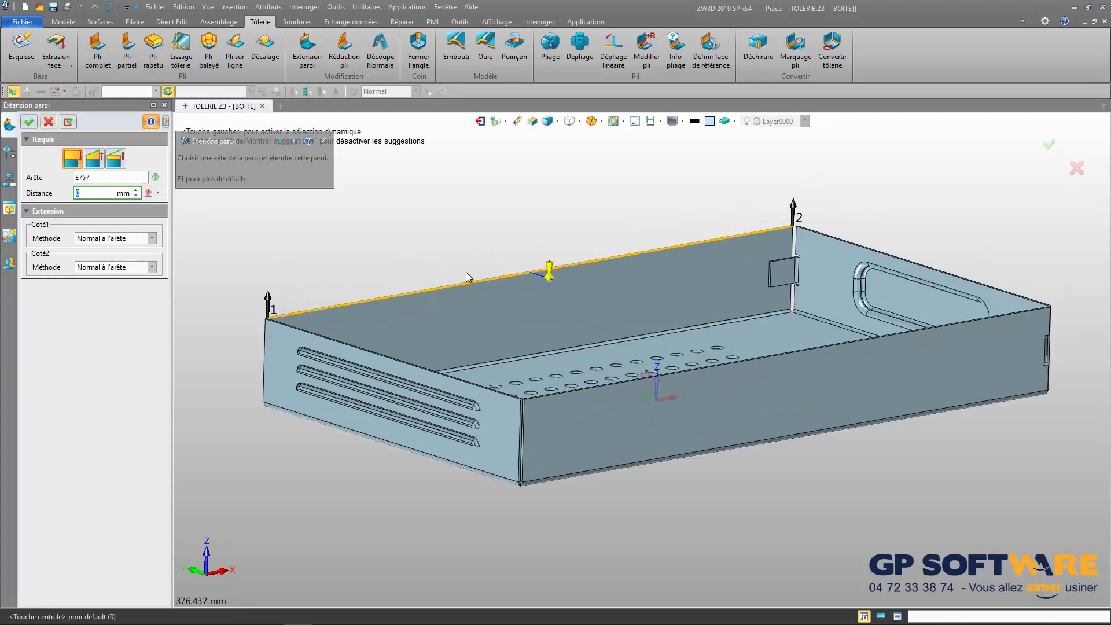
{"action": "scroll", "coordinate": [469, 277], "scroll_direction": "up", "scroll_amount": 1}
{"action": "right_click", "coordinate": [385, 248]}
{"action": "left_click", "coordinate": [558, 241]}
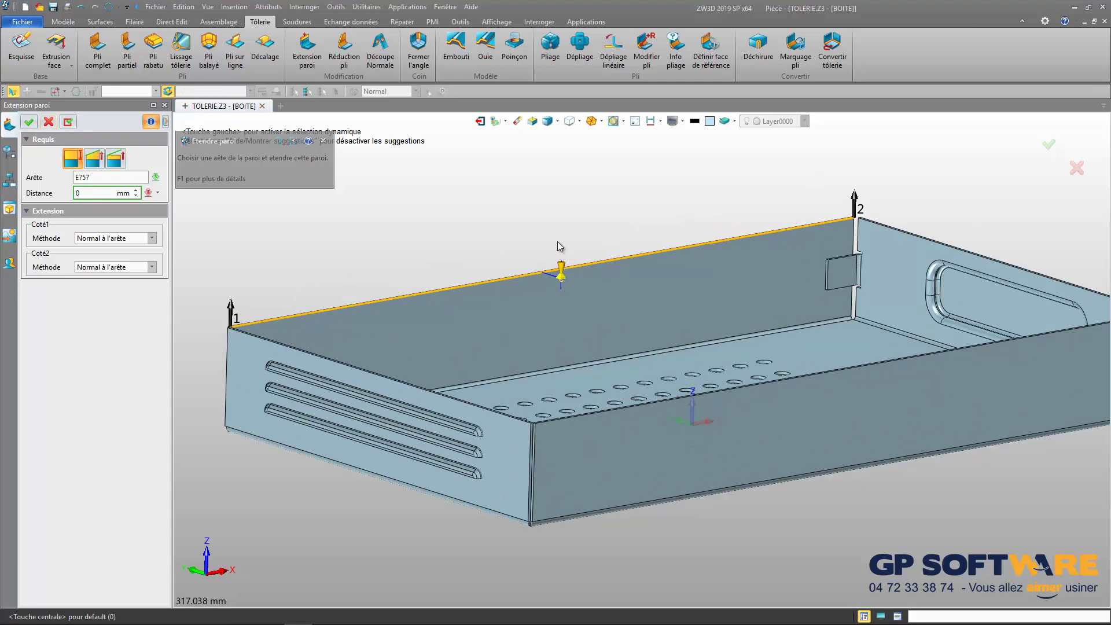
{"action": "left_click_drag", "start_coordinate": [557, 241], "coordinate": [278, 264]}
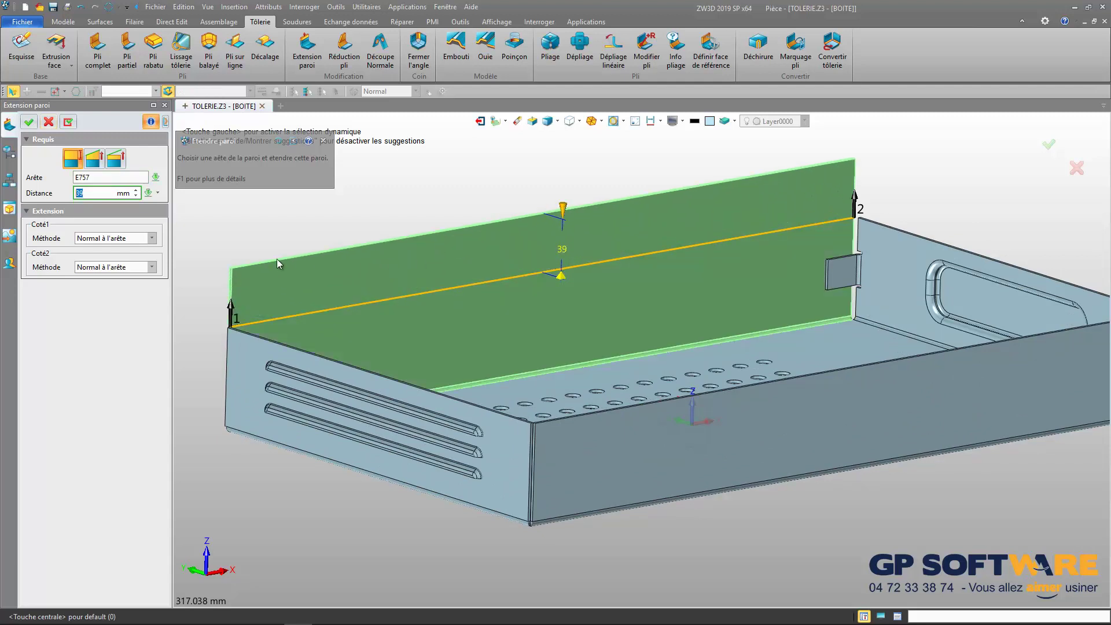
{"action": "left_click", "coordinate": [29, 122]}
- Unfold the whole sheet metal box with Dépliage, using the perforated base face as the fixed reference
{"action": "right_click_drag", "start_coordinate": [508, 288], "coordinate": [592, 241]}
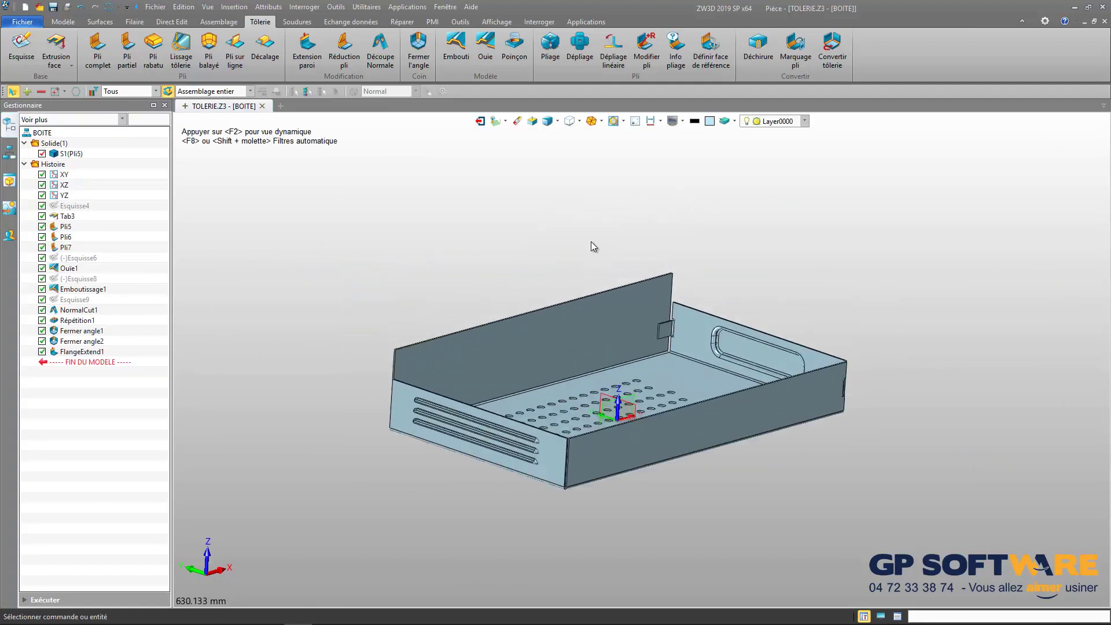
{"action": "scroll", "coordinate": [638, 460], "scroll_direction": "up", "scroll_amount": 2}
{"action": "right_click_drag", "start_coordinate": [634, 450], "coordinate": [605, 457]}
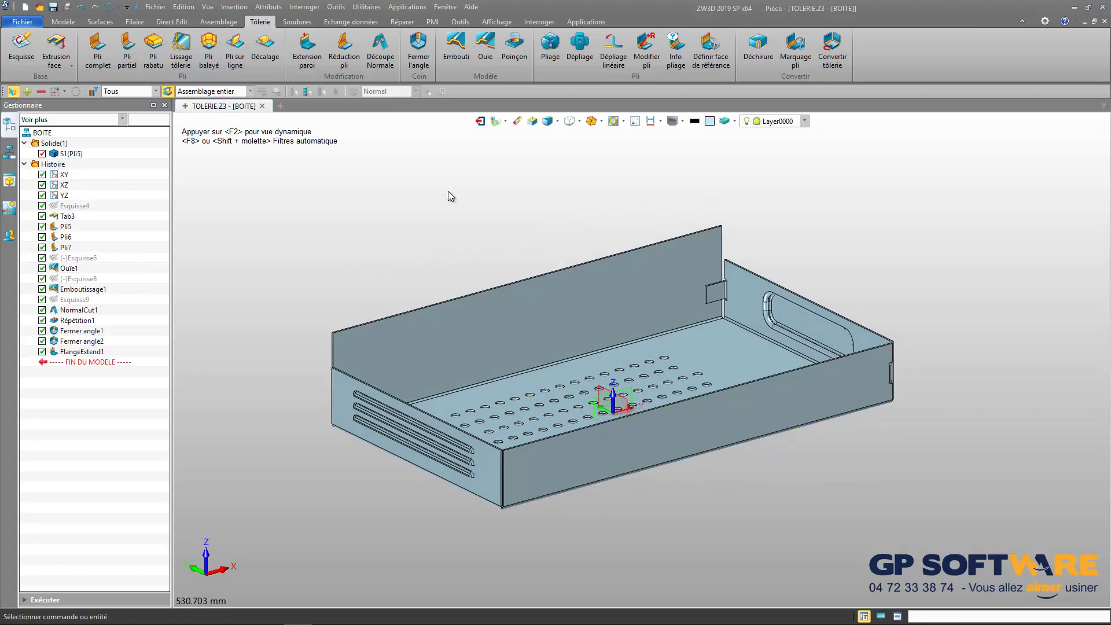
{"action": "scroll", "coordinate": [347, 171], "scroll_direction": "down", "scroll_amount": 2}
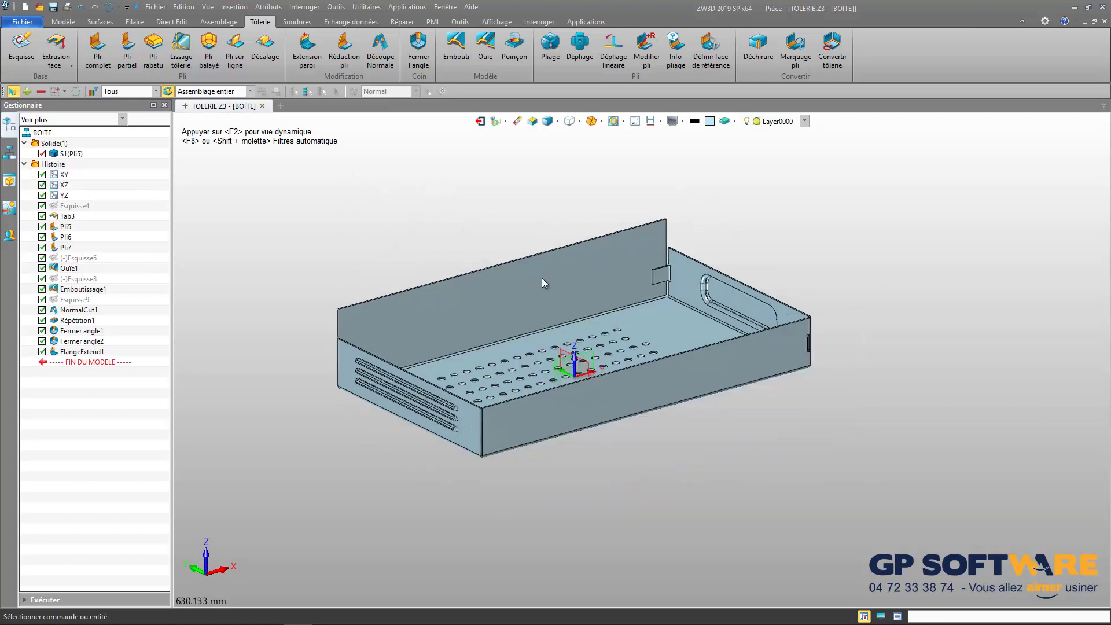
{"action": "mouse_move", "coordinate": [636, 376]}
{"action": "right_mouse_down"}
{"action": "mouse_move", "coordinate": [654, 372]}
{"action": "mouse_move", "coordinate": [640, 369]}
{"action": "mouse_move", "coordinate": [632, 384]}
{"action": "right_mouse_up"}
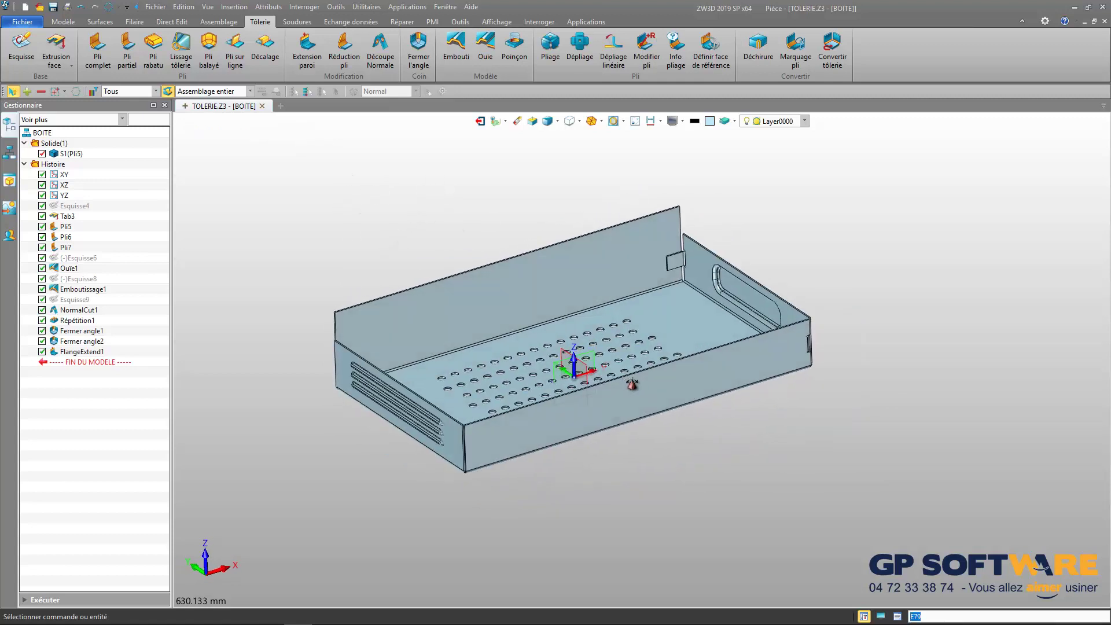
{"action": "scroll", "coordinate": [805, 276], "scroll_direction": "up", "scroll_amount": 2}
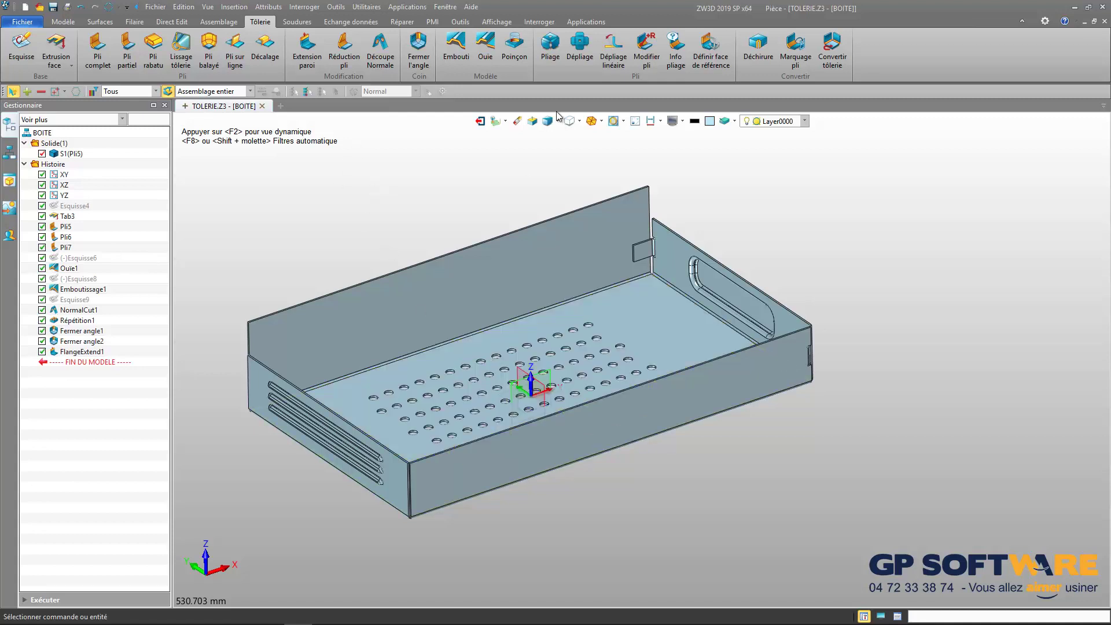
{"action": "left_click", "coordinate": [581, 48]}
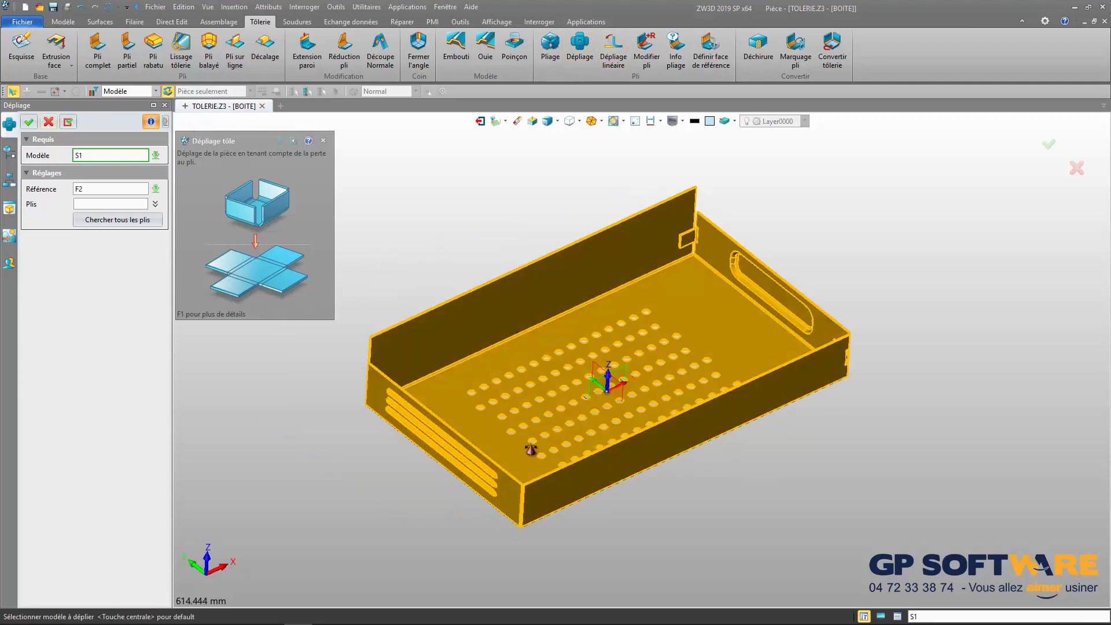
{"action": "left_click", "coordinate": [92, 190]}
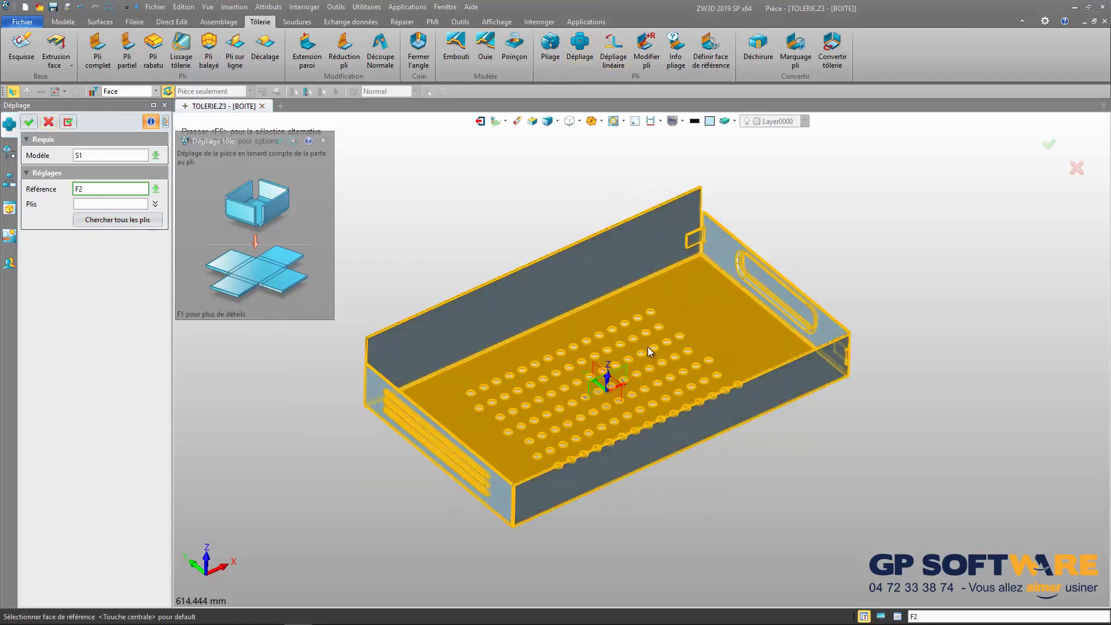
{"action": "scroll", "coordinate": [655, 348], "scroll_direction": "up", "scroll_amount": 2}
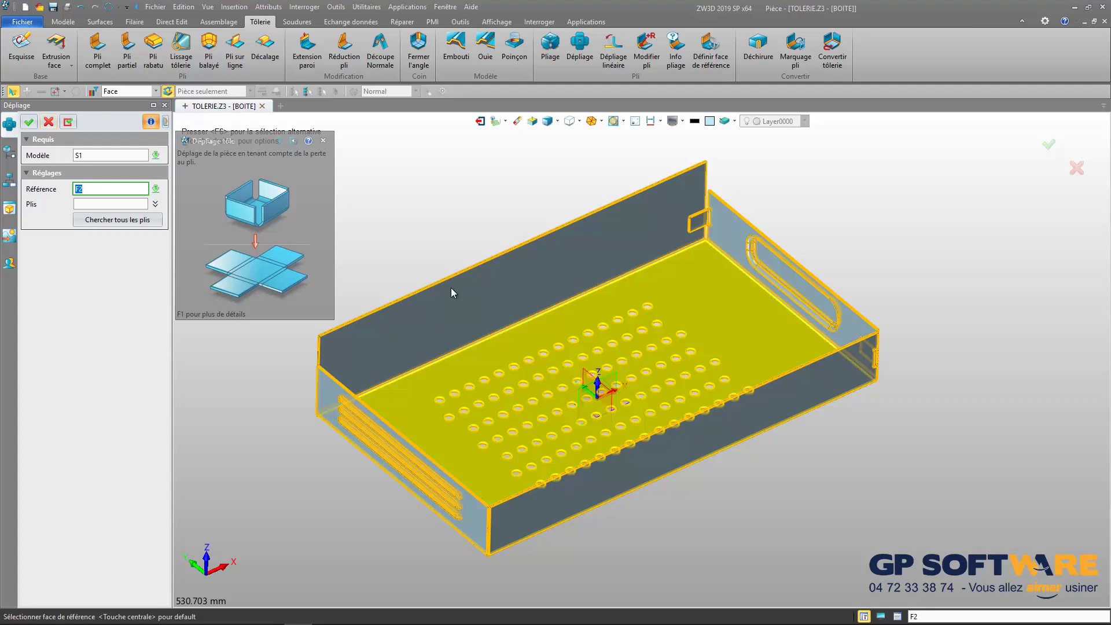
{"action": "left_click", "coordinate": [101, 190]}
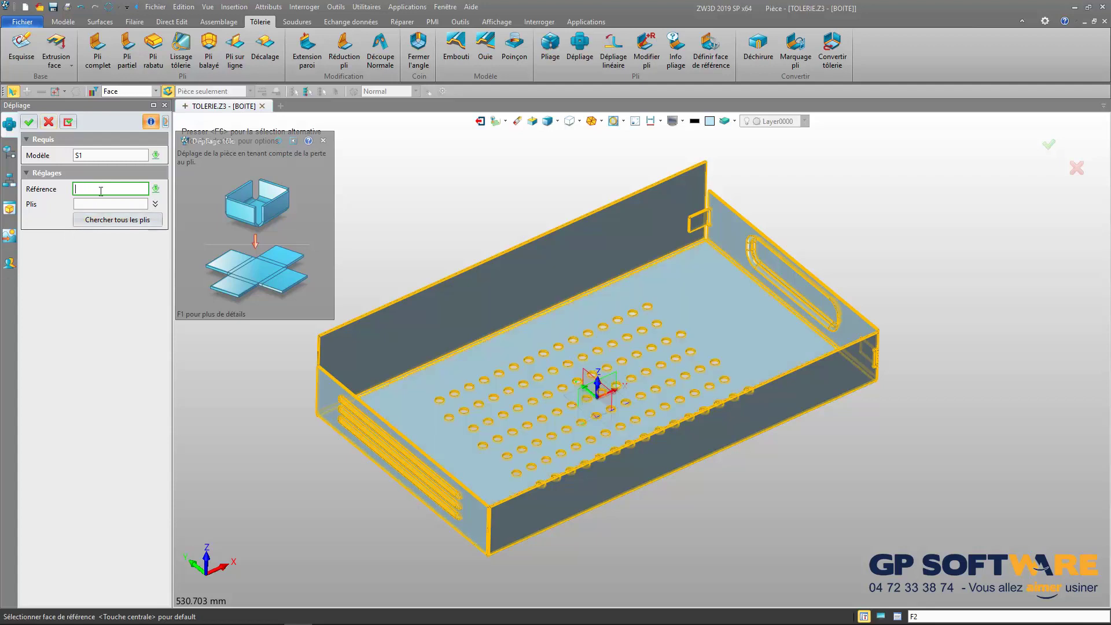
{"action": "left_click", "coordinate": [651, 288]}
{"action": "left_click", "coordinate": [1049, 144]}
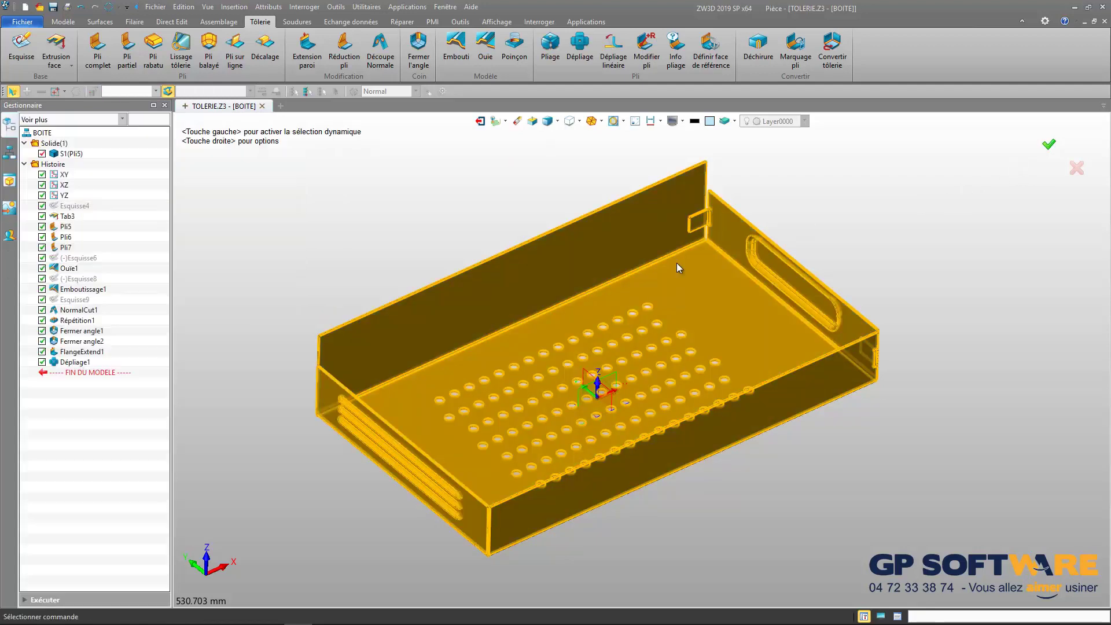
- Fold the flattened box back up with Pliage, using the perforated base face as the reference
{"action": "middle_click_drag", "start_coordinate": [670, 370], "coordinate": [640, 301]}
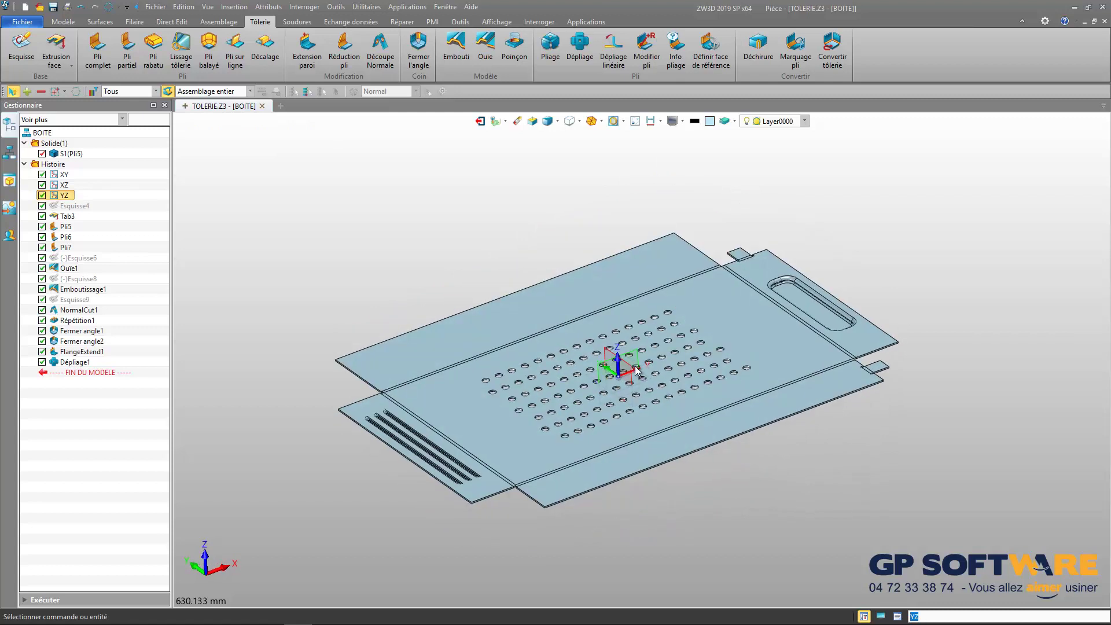
{"action": "left_click", "coordinate": [550, 49]}
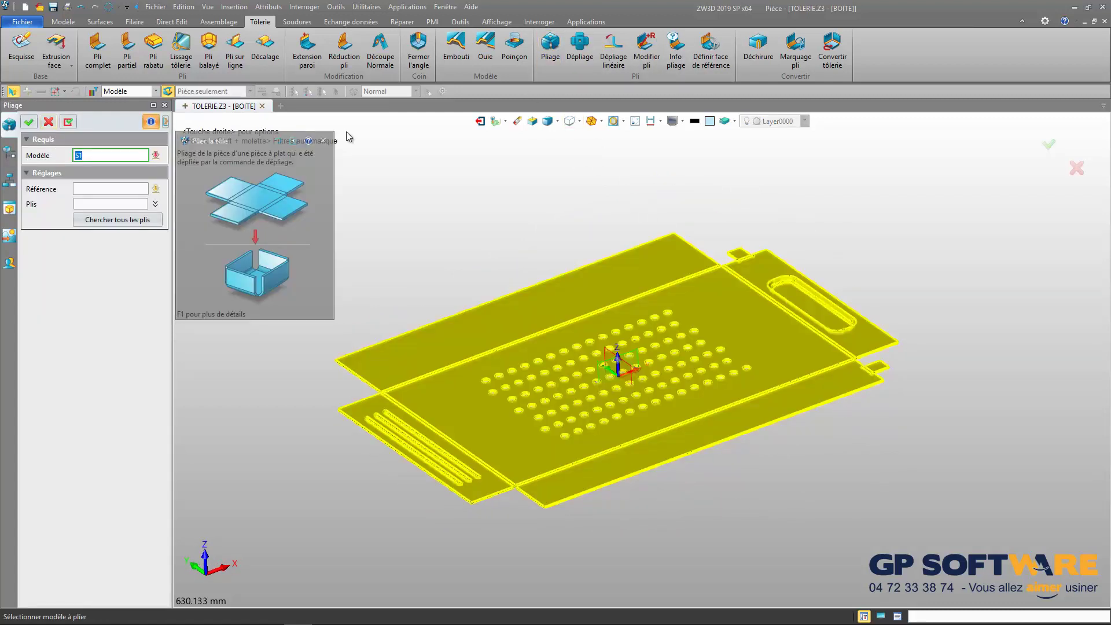
{"action": "left_click", "coordinate": [68, 122]}
{"action": "left_click", "coordinate": [688, 331]}
{"action": "left_click", "coordinate": [1044, 147]}
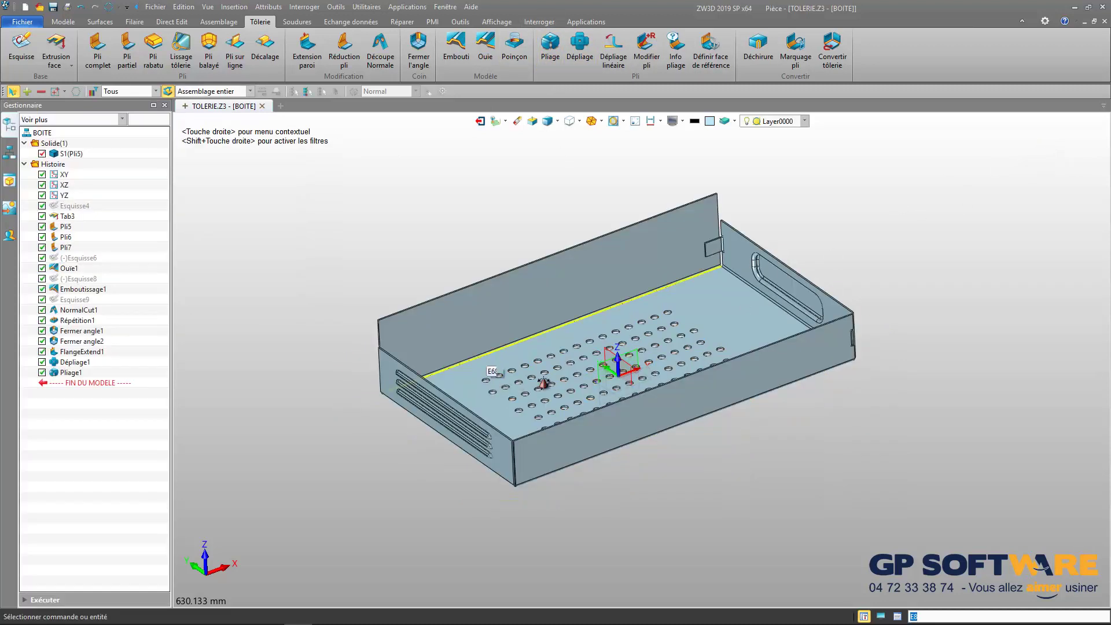
{"action": "right_click_drag", "start_coordinate": [557, 370], "coordinate": [538, 402]}
- Exit the part to the TOLERIE.Z3 file level and select the BOITE part in its object list
{"action": "left_click", "coordinate": [480, 121]}
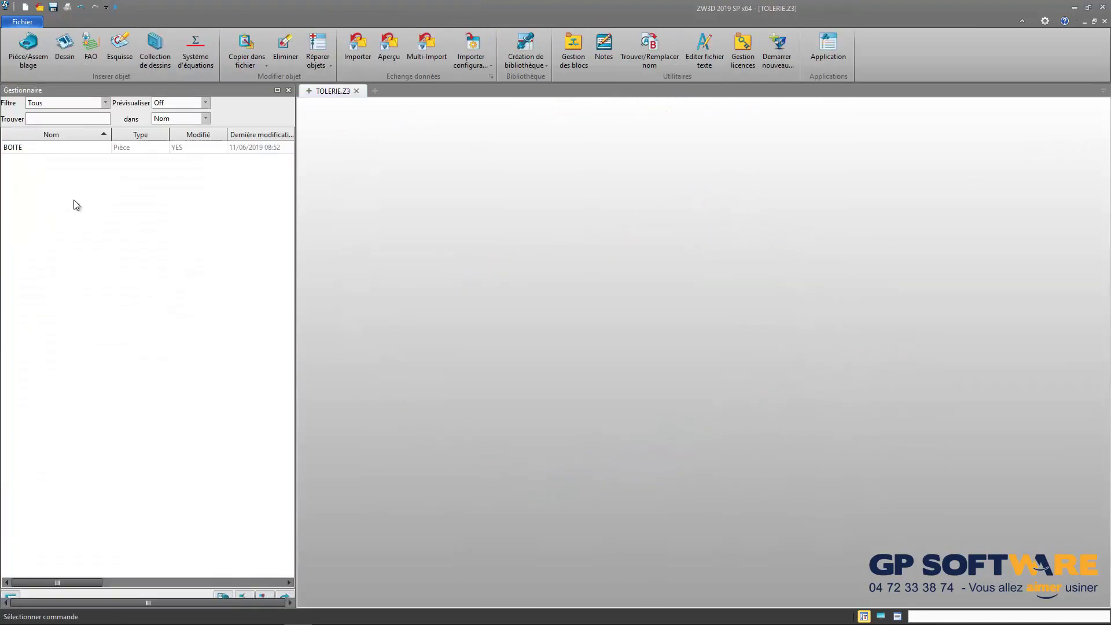
{"action": "left_click", "coordinate": [40, 148]}
{"action": "left_click", "coordinate": [95, 223]}
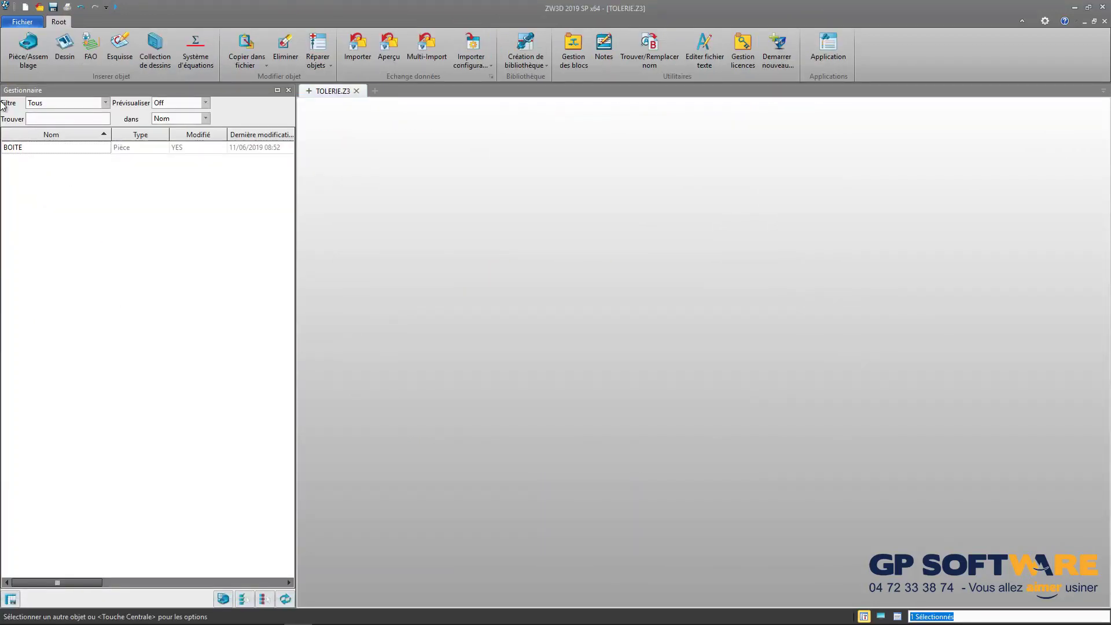
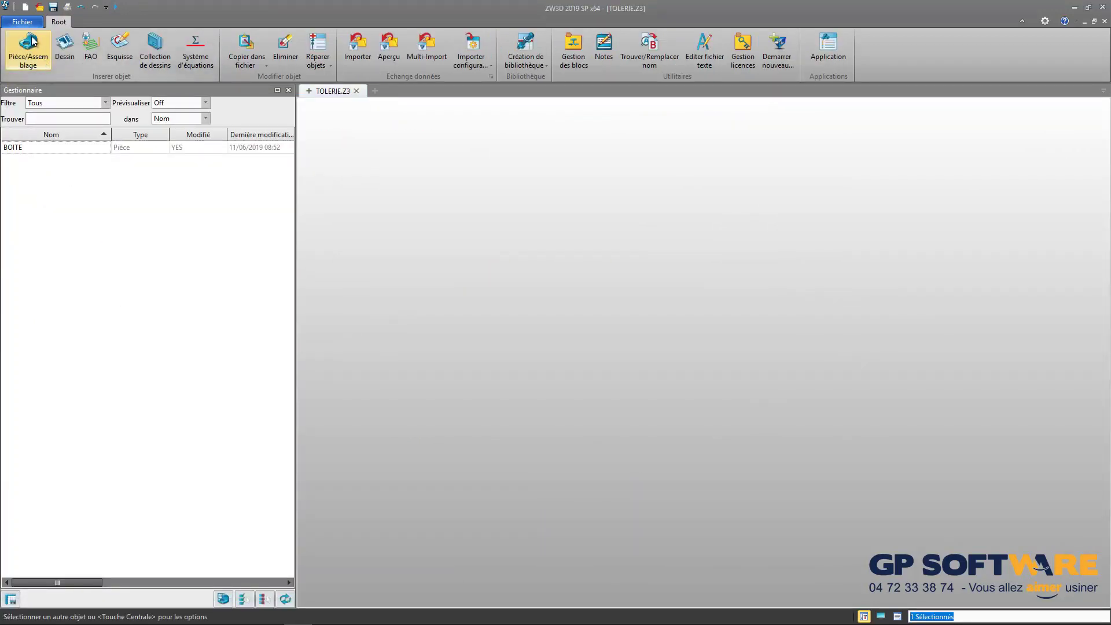
- Create a new part named TOLE PROFIL from the Piece (MM) template
{"action": "left_click", "coordinate": [36, 51]}
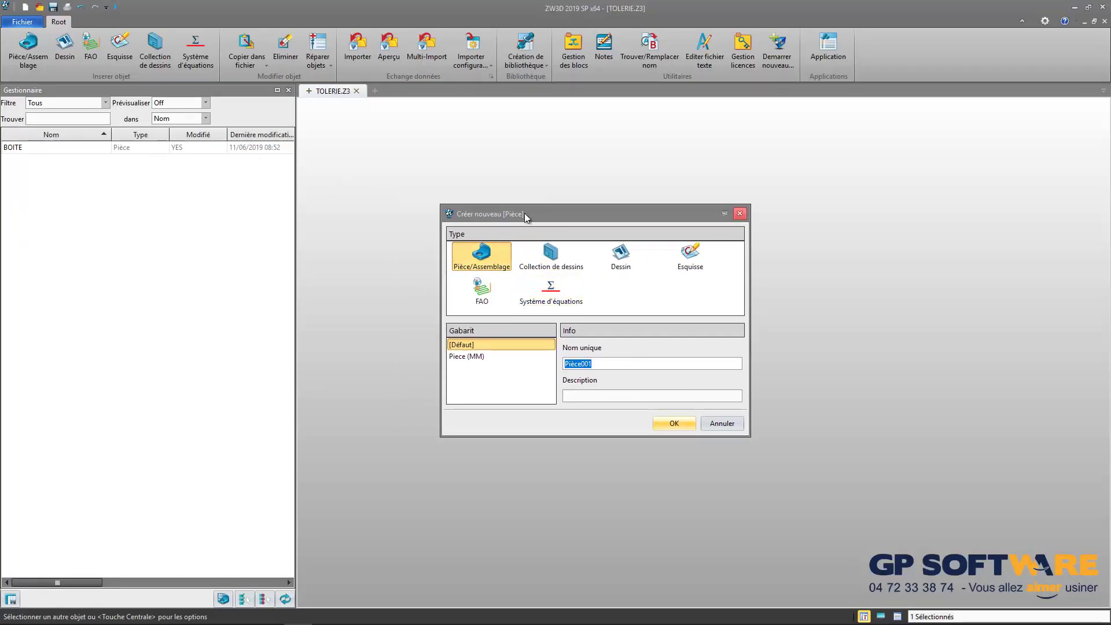
{"action": "left_click_drag", "start_coordinate": [524, 214], "coordinate": [478, 232]}
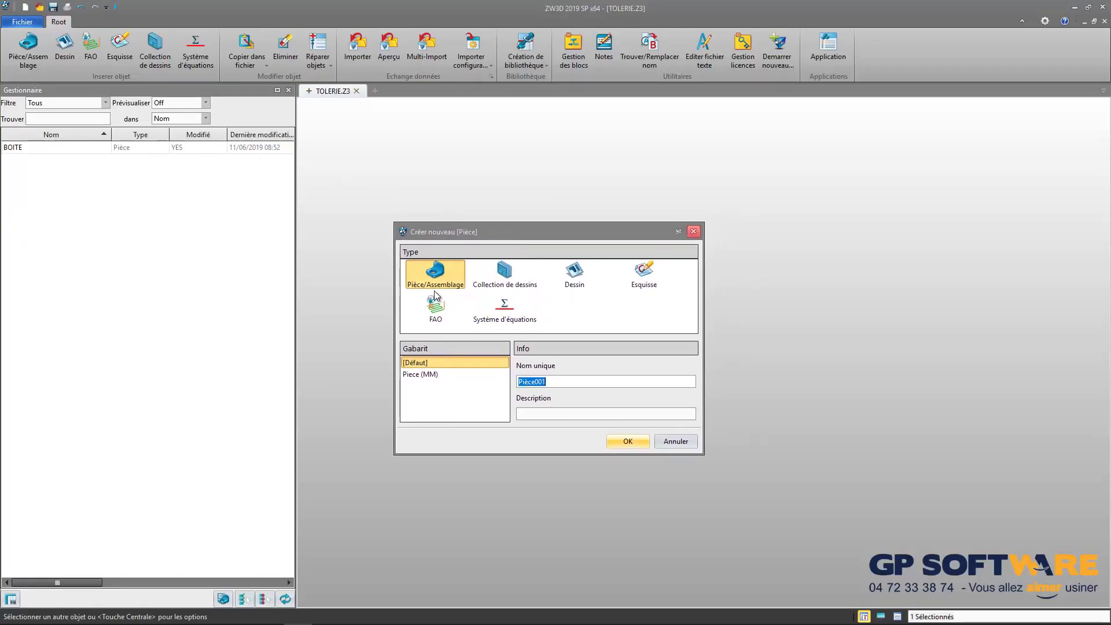
{"action": "left_click", "coordinate": [427, 374]}
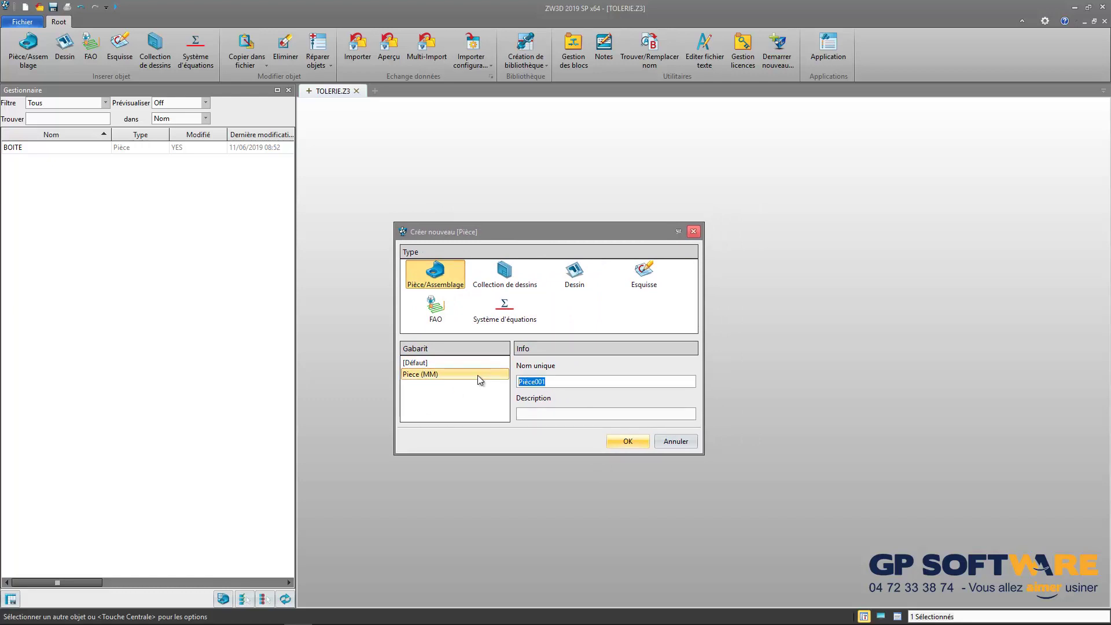
{"action": "key", "text": "BackSpace"}
{"action": "type", "text": "TOLE PROFIL"}
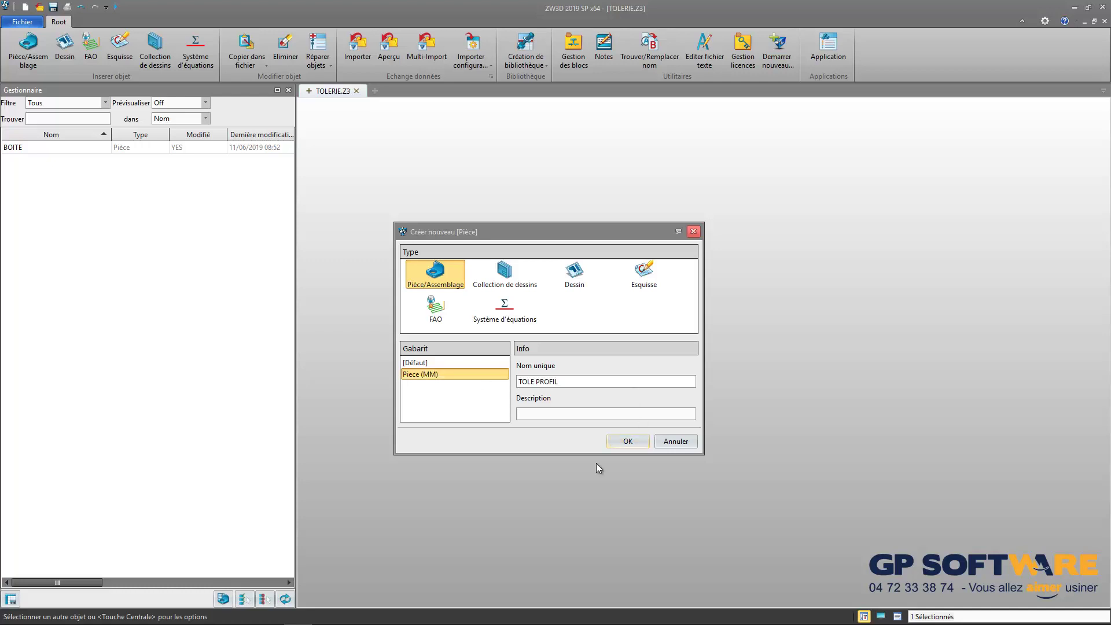
{"action": "left_click", "coordinate": [626, 441]}
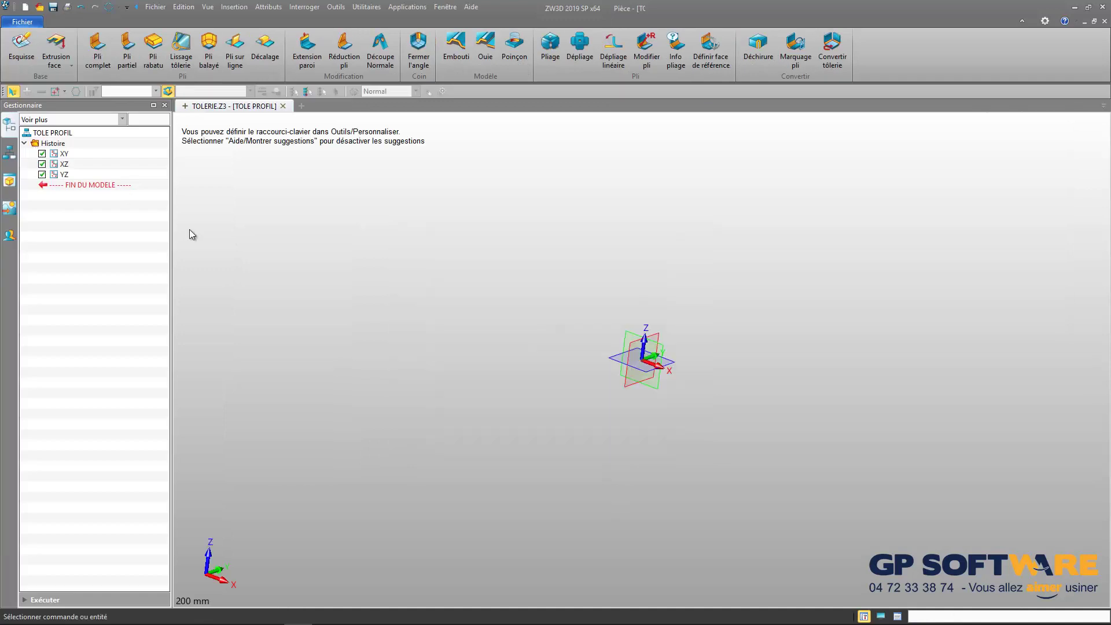
- Create a new sketch on the XY plane
{"action": "left_click", "coordinate": [21, 46]}
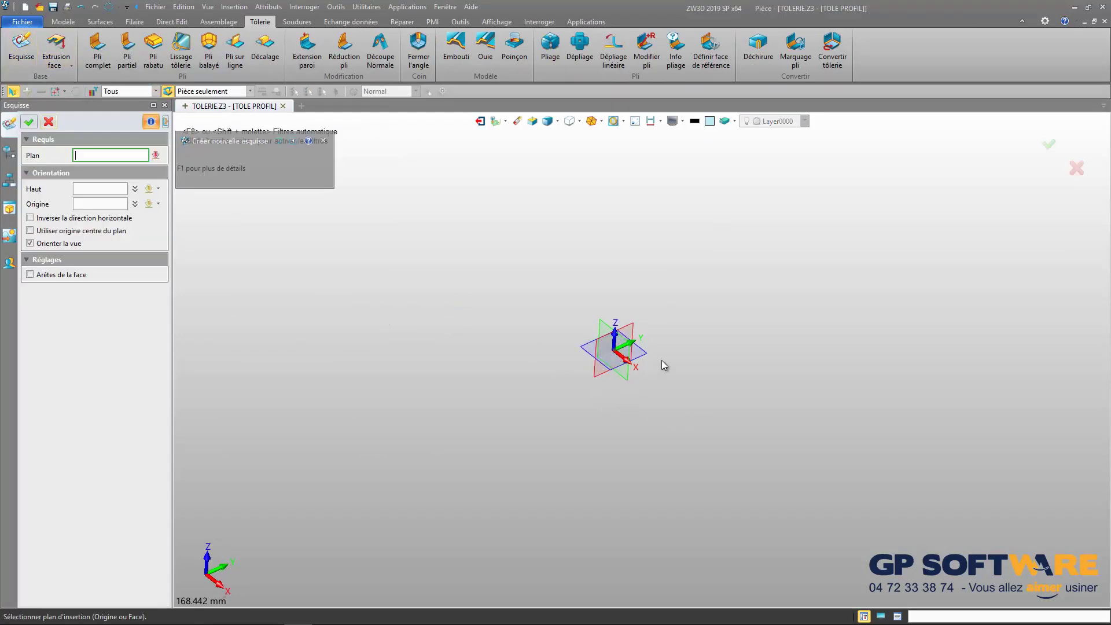
{"action": "left_click", "coordinate": [646, 355]}
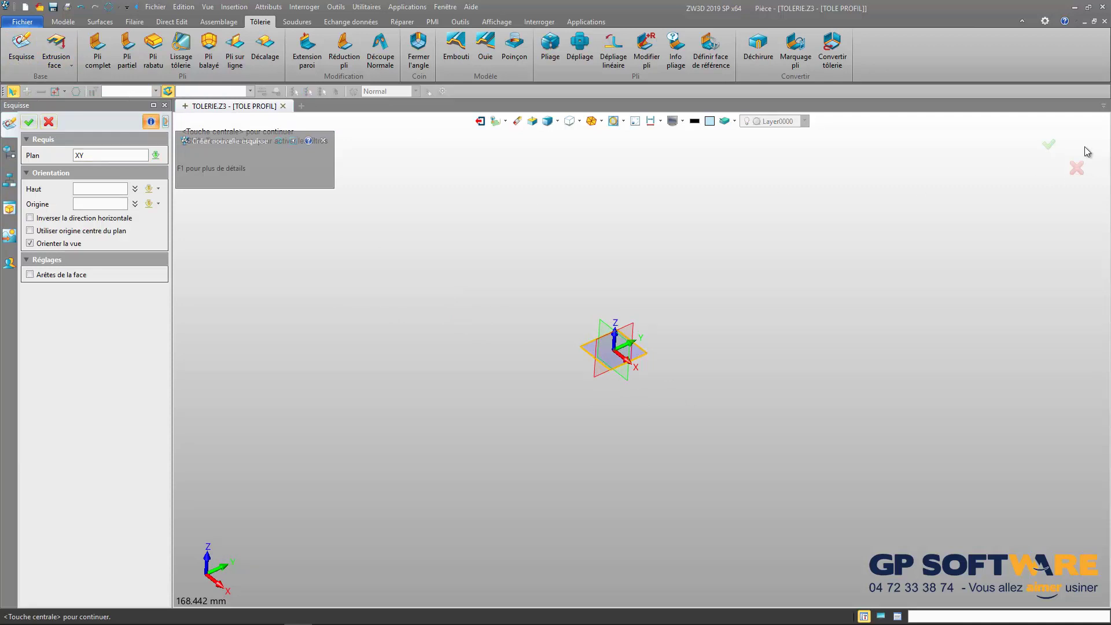
{"action": "left_click", "coordinate": [1049, 146]}
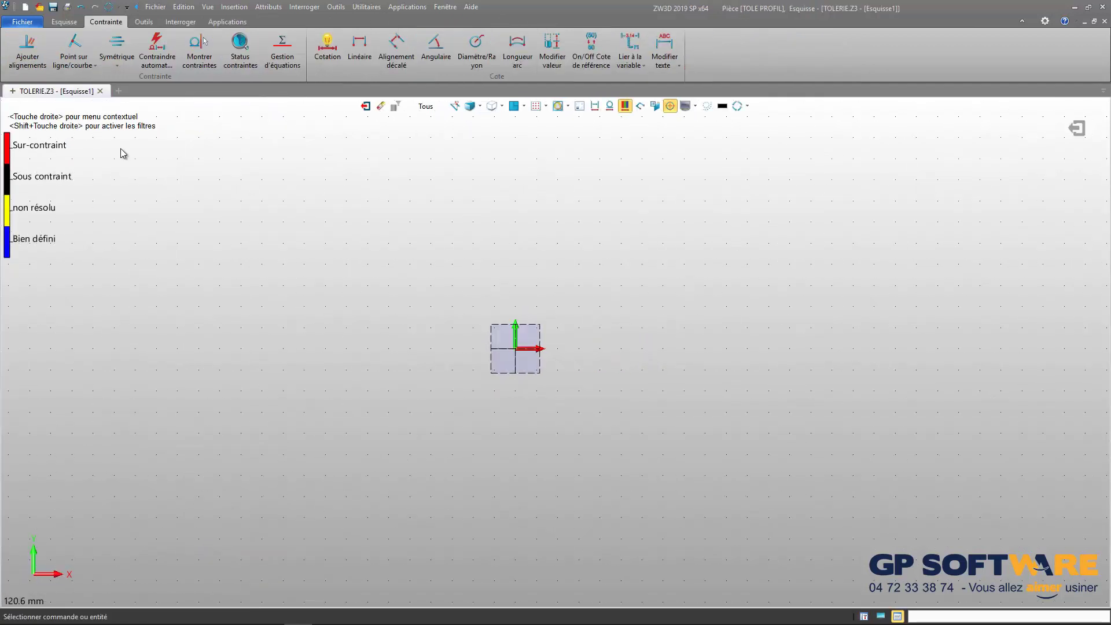
- Start a polyline at the origin with a horizontal segment about 80 mm long and a vertical segment rising about 65 mm
{"action": "left_click", "coordinate": [64, 22]}
{"action": "left_click", "coordinate": [51, 66]}
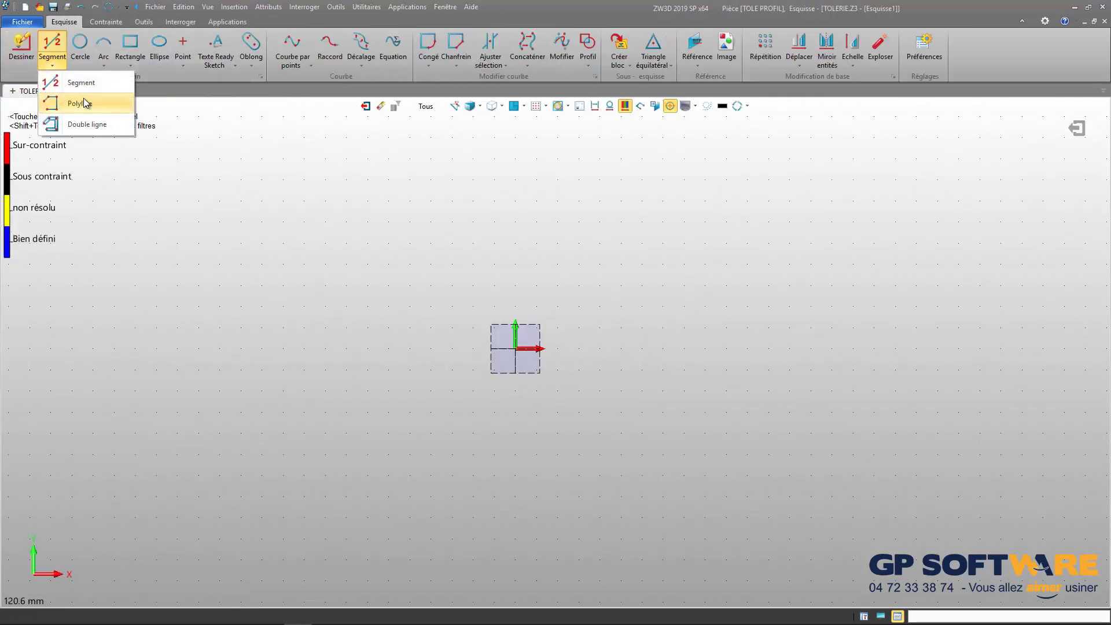
{"action": "left_click", "coordinate": [75, 102]}
{"action": "scroll", "coordinate": [598, 342], "scroll_direction": "down", "scroll_amount": 2}
{"action": "scroll", "coordinate": [598, 342], "scroll_direction": "up", "scroll_amount": 2}
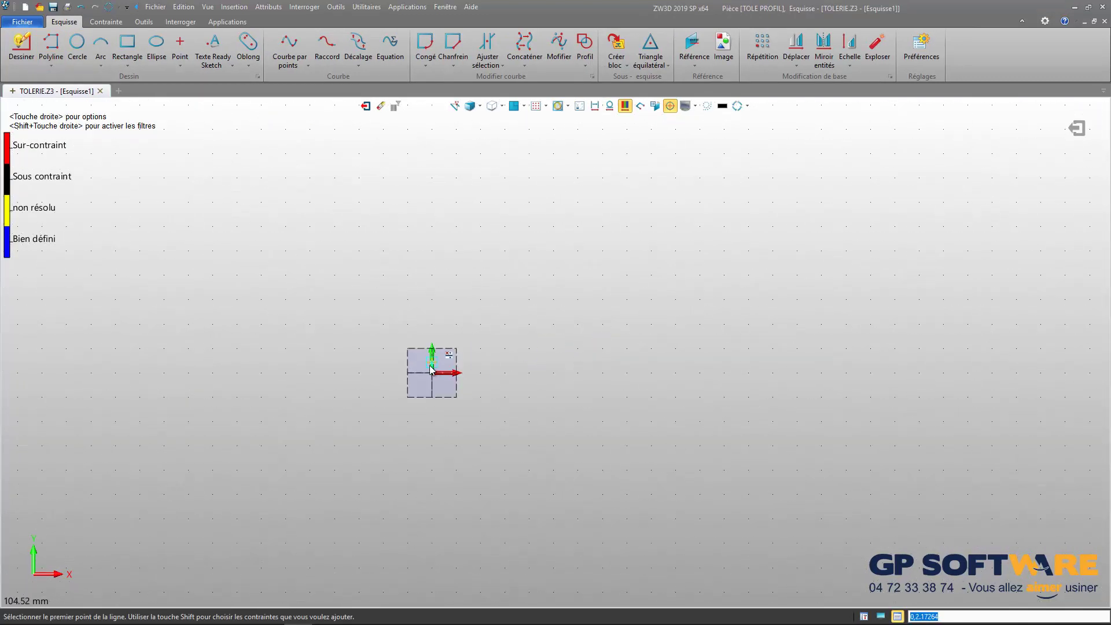
{"action": "left_click", "coordinate": [432, 375]}
{"action": "scroll", "coordinate": [384, 383], "scroll_direction": "down", "scroll_amount": 2}
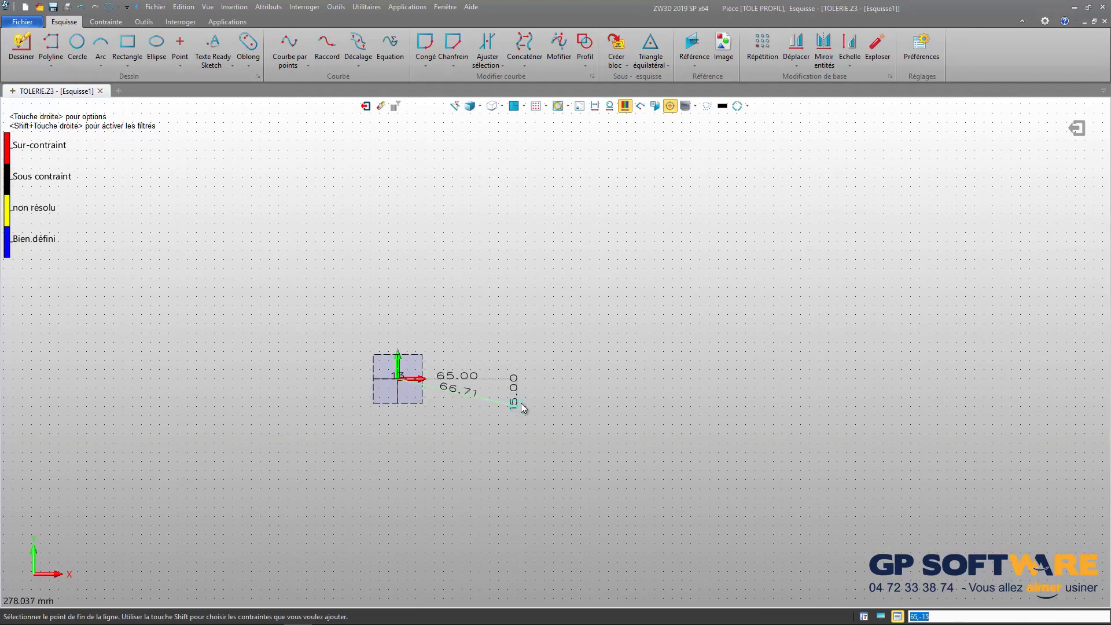
{"action": "left_click", "coordinate": [544, 378]}
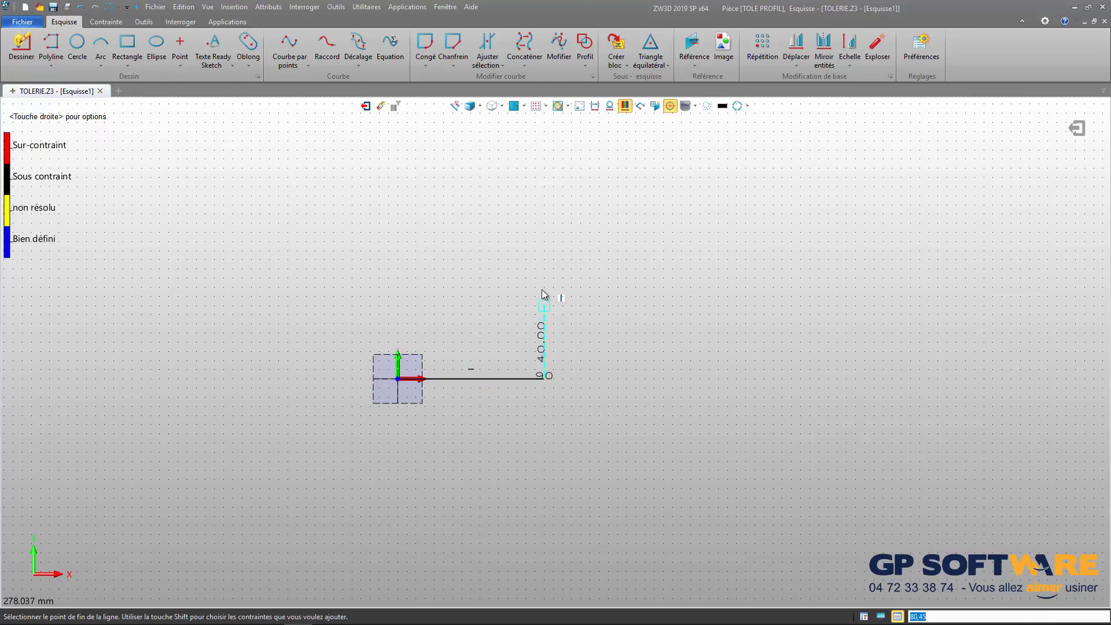
{"action": "left_click", "coordinate": [544, 257]}
- Continue the polyline about 210 mm horizontally, about 40 mm down and along a final horizontal segment, and exit the sketch
{"action": "scroll", "coordinate": [397, 315], "scroll_direction": "down", "scroll_amount": 3}
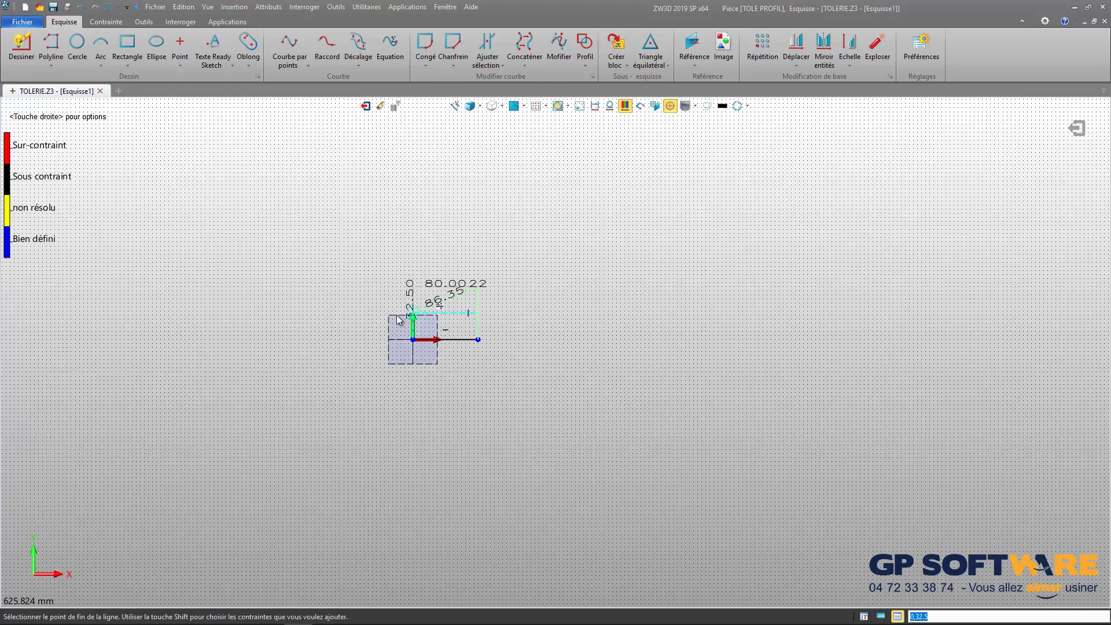
{"action": "scroll", "coordinate": [451, 317], "scroll_direction": "up", "scroll_amount": 2}
{"action": "left_click", "coordinate": [669, 282]}
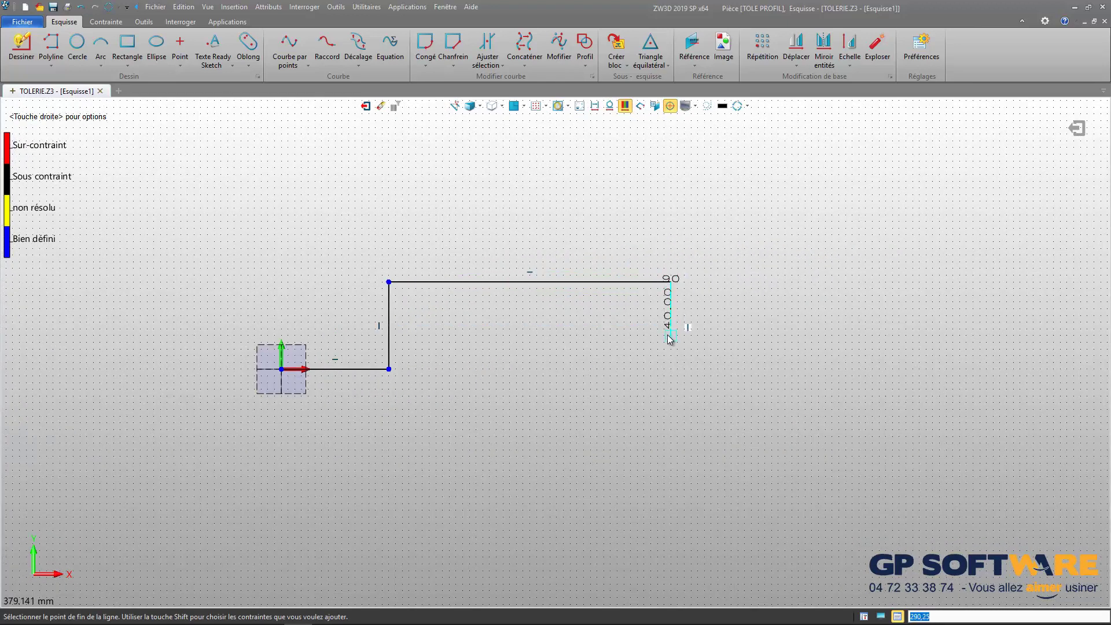
{"action": "left_click", "coordinate": [671, 335]}
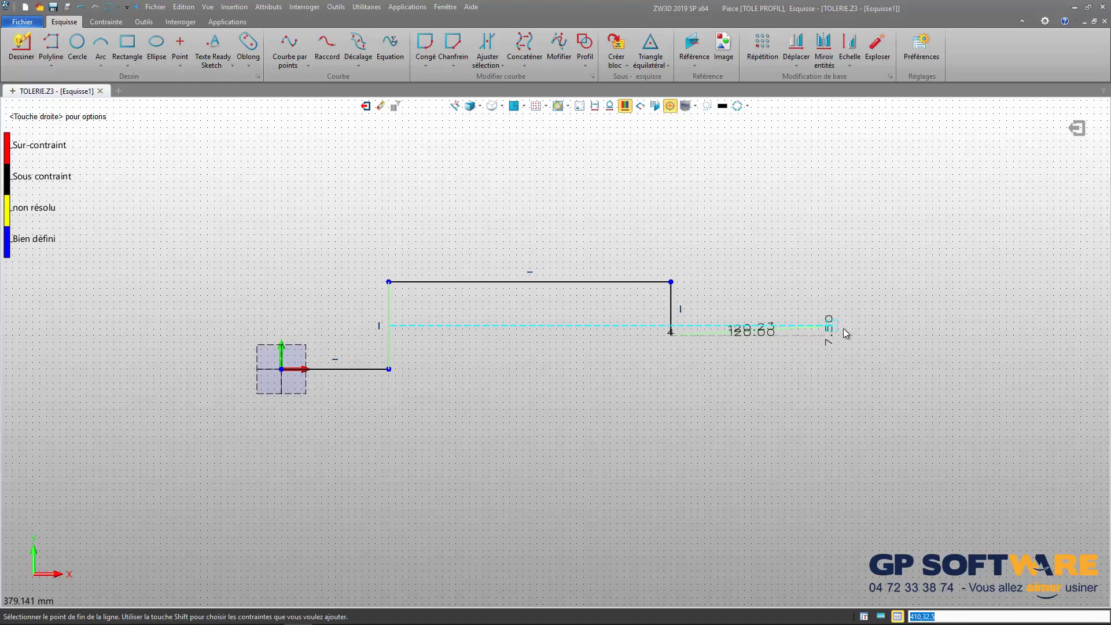
{"action": "left_click", "coordinate": [932, 335]}
{"action": "middle_click", "coordinate": [875, 364]}
{"action": "scroll", "coordinate": [875, 365], "scroll_direction": "down", "scroll_amount": 3}
{"action": "scroll", "coordinate": [674, 395], "scroll_direction": "up", "scroll_amount": 2}
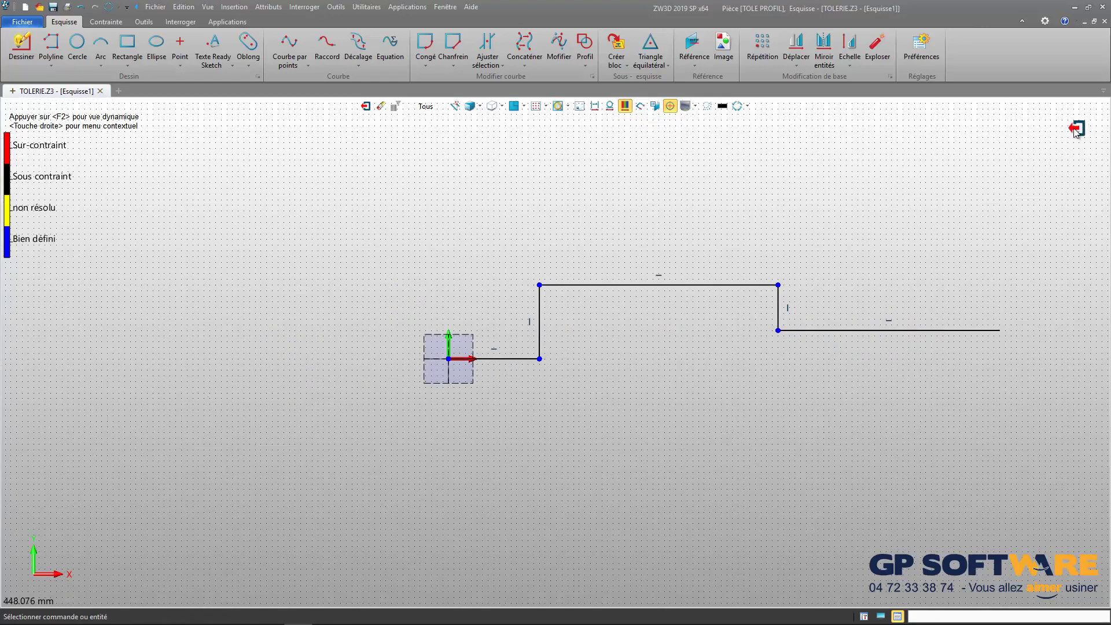
{"action": "left_click", "coordinate": [1076, 132]}
- Start the sheet-metal profile extrusion (Extrusion suivant profil) with the stepped open sketch as its profile
{"action": "scroll", "coordinate": [446, 314], "scroll_direction": "down", "scroll_amount": 6}
{"action": "mouse_move", "coordinate": [528, 392]}
{"action": "right_mouse_down"}
{"action": "mouse_move", "coordinate": [651, 383]}
{"action": "mouse_move", "coordinate": [762, 446]}
{"action": "mouse_move", "coordinate": [620, 440]}
{"action": "mouse_move", "coordinate": [439, 375]}
{"action": "right_mouse_up"}
{"action": "scroll", "coordinate": [561, 288], "scroll_direction": "up", "scroll_amount": 2}
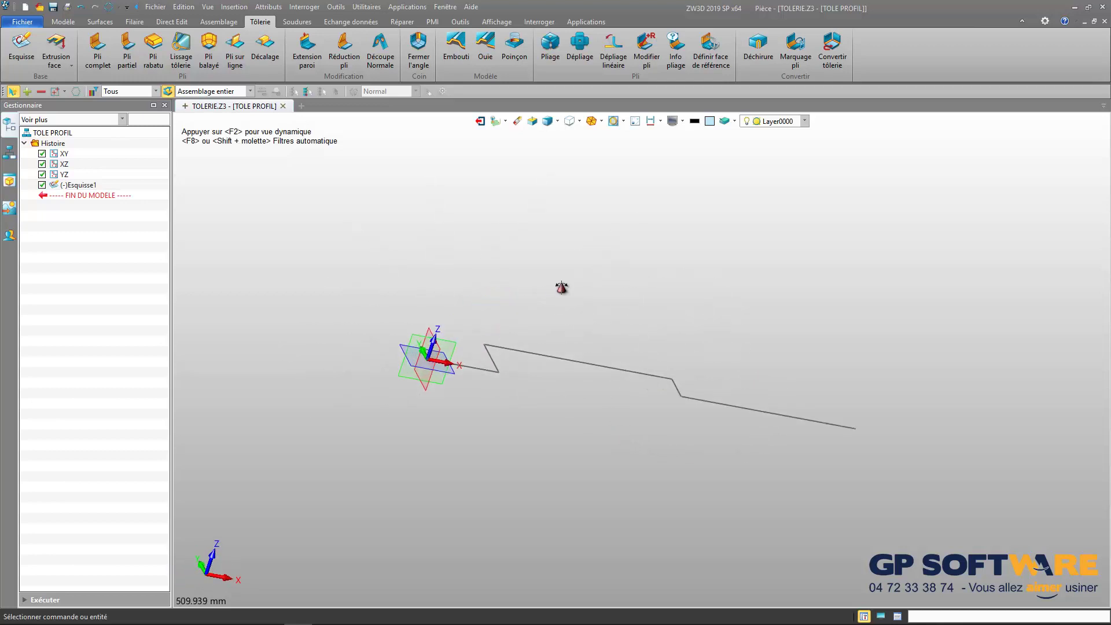
{"action": "right_click_drag", "start_coordinate": [562, 288], "coordinate": [538, 428]}
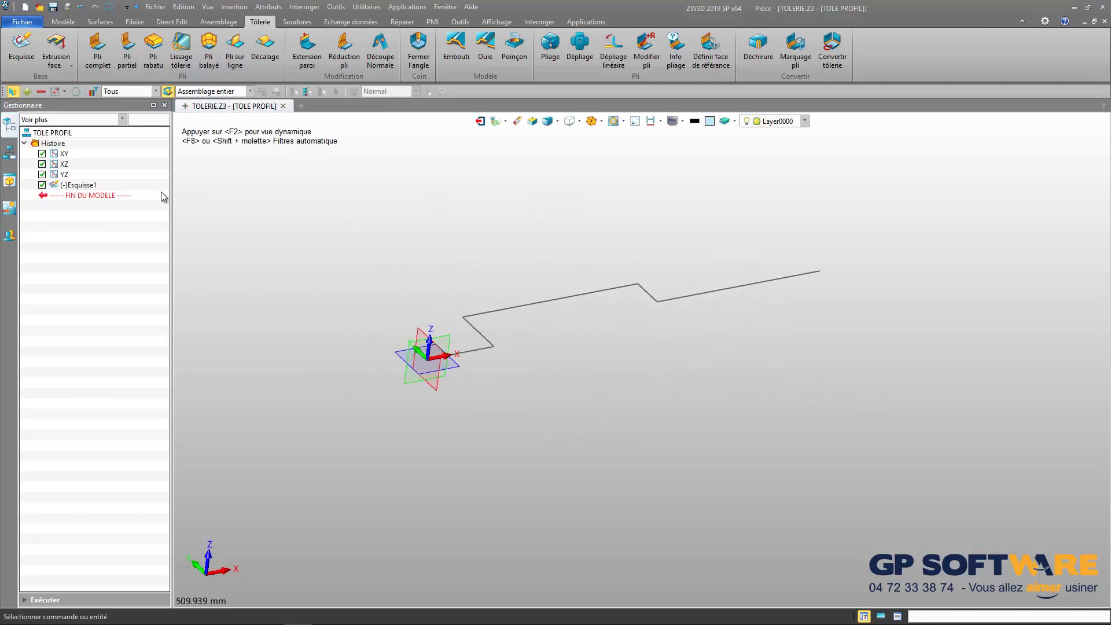
{"action": "left_click", "coordinate": [71, 65]}
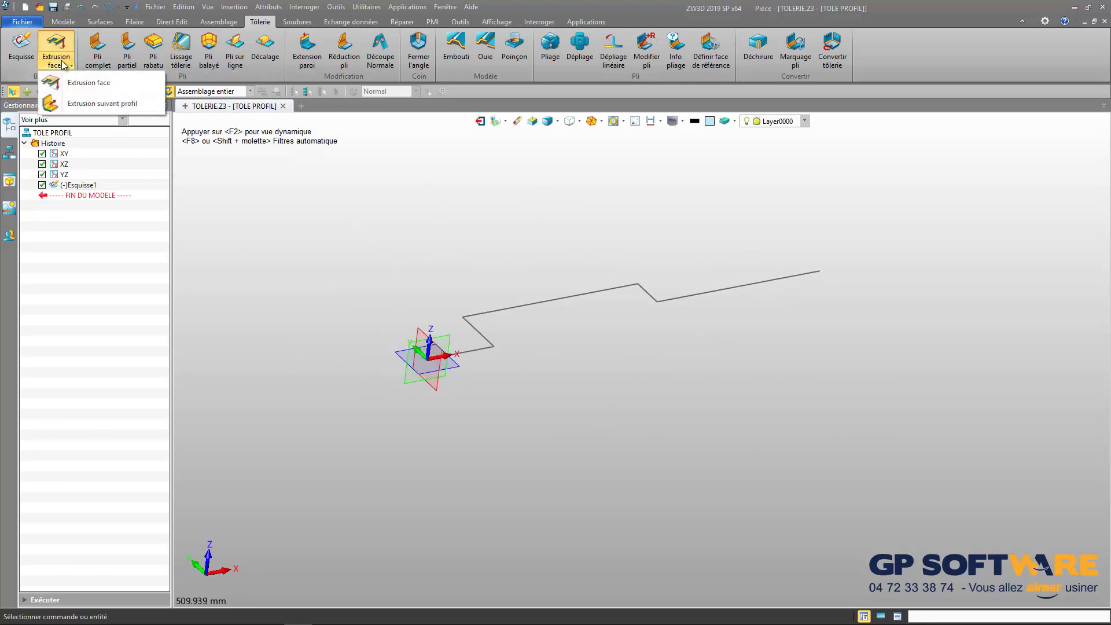
{"action": "left_click", "coordinate": [100, 105]}
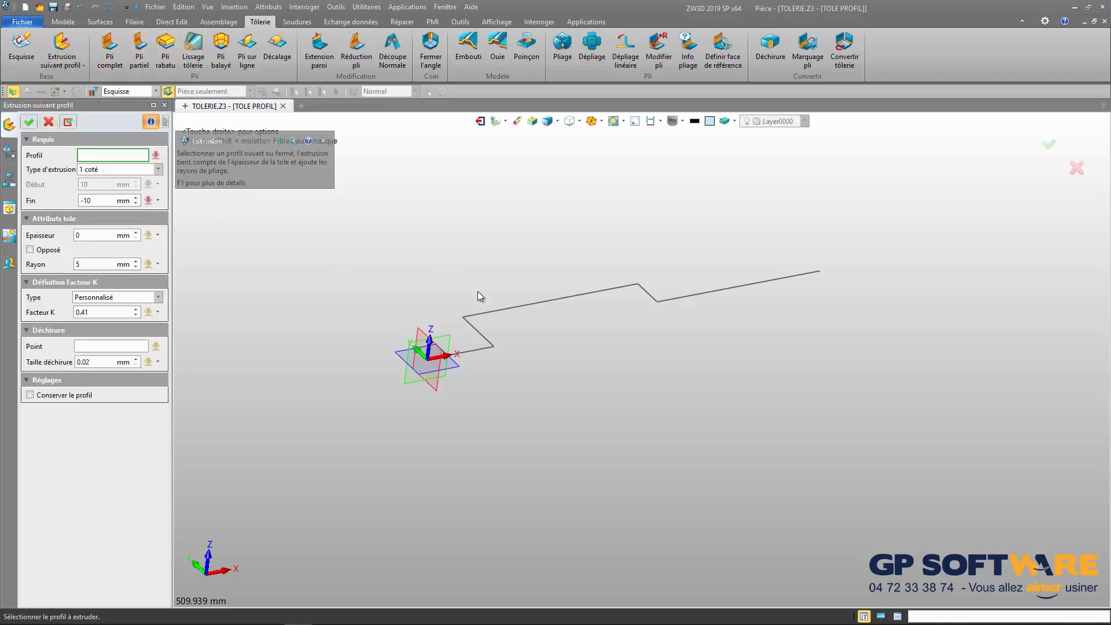
{"action": "scroll", "coordinate": [478, 292], "scroll_direction": "up", "scroll_amount": 2}
{"action": "left_click", "coordinate": [499, 317]}
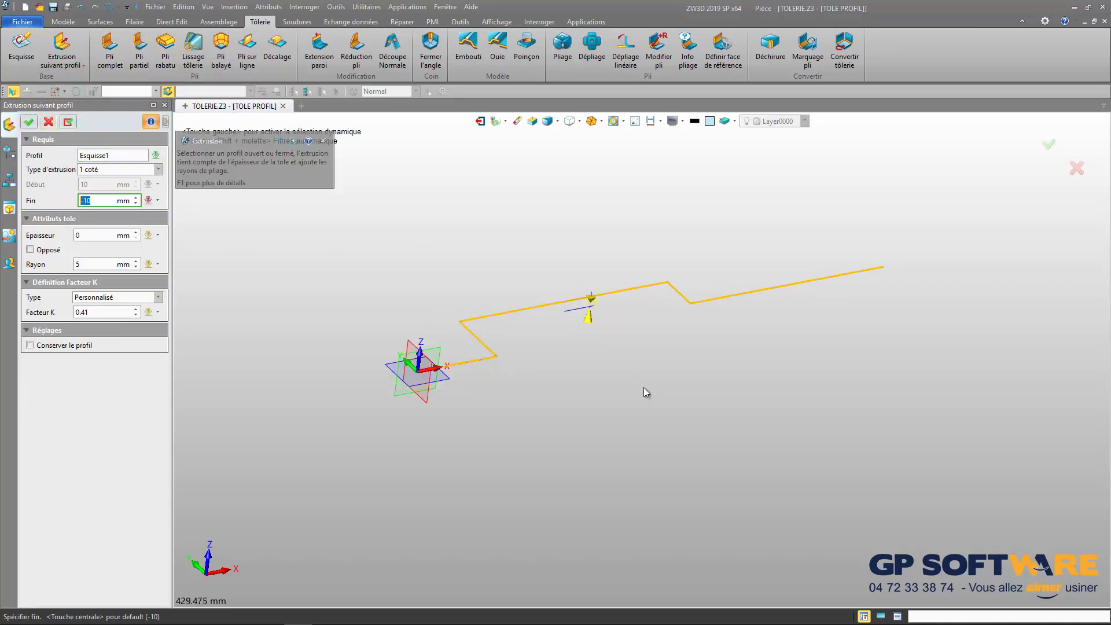
- Set the sheet thickness to 1 mm and the bend radius to 1 mm for the profile extrusion
{"action": "middle_click_drag", "start_coordinate": [645, 391], "coordinate": [595, 365]}
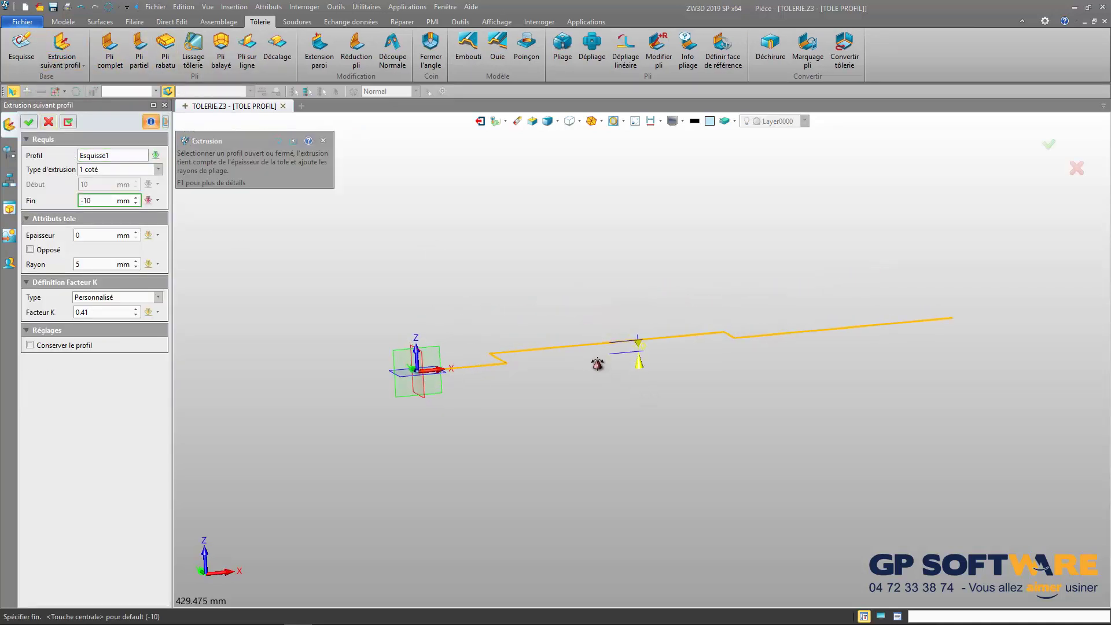
{"action": "left_click", "coordinate": [87, 234]}
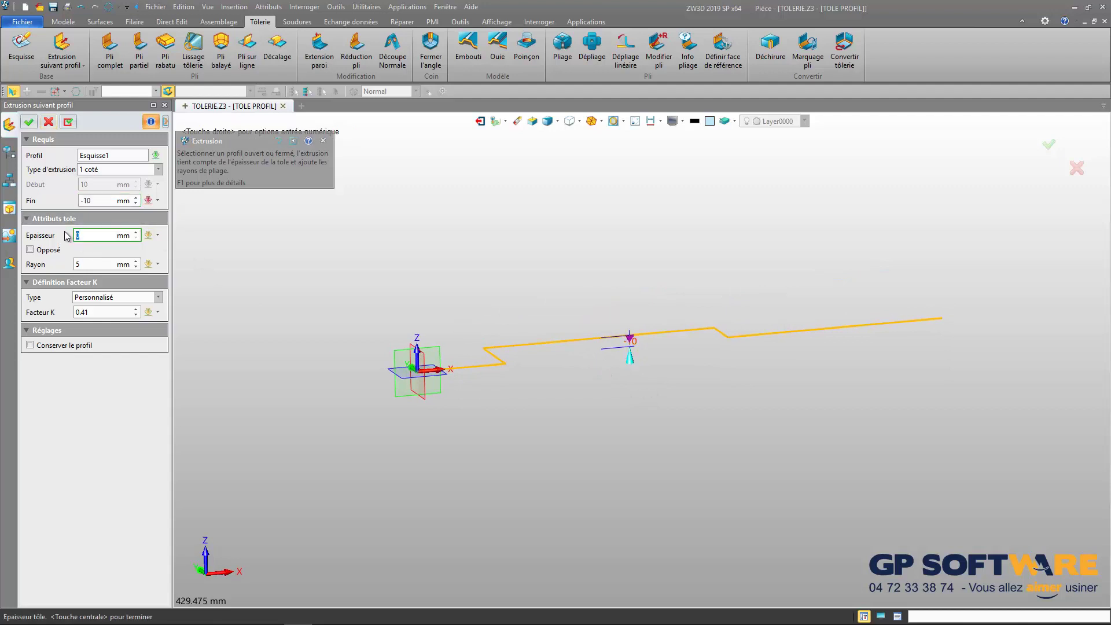
{"action": "type", "text": "1"}
{"action": "key", "text": "Return"}
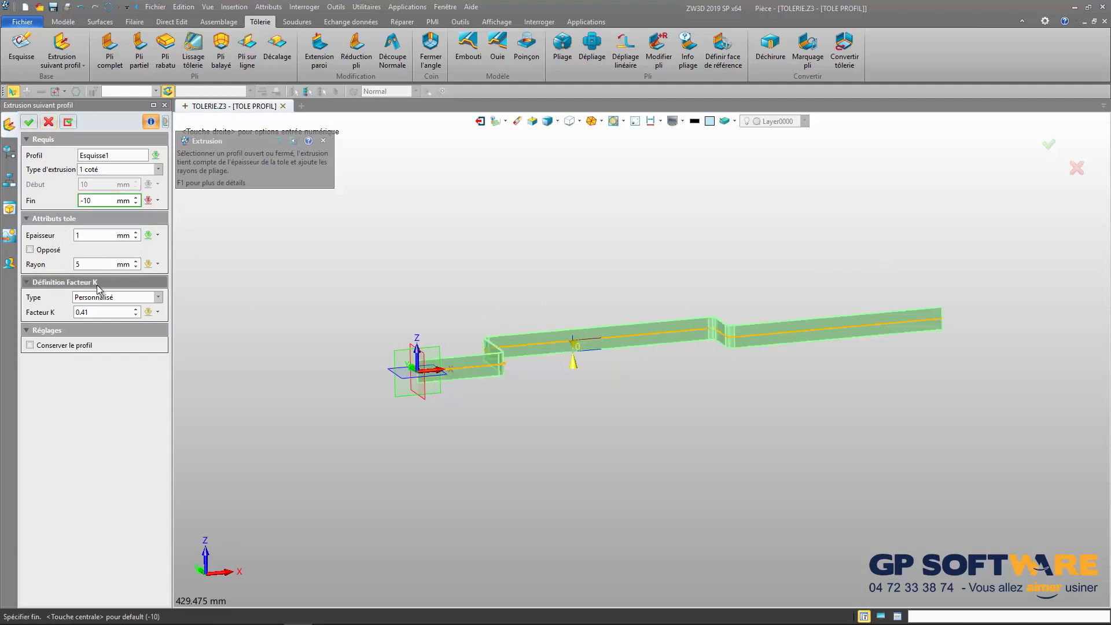
{"action": "key", "text": "Return"}
{"action": "type", "text": "1"}
{"action": "key", "text": "Return"}
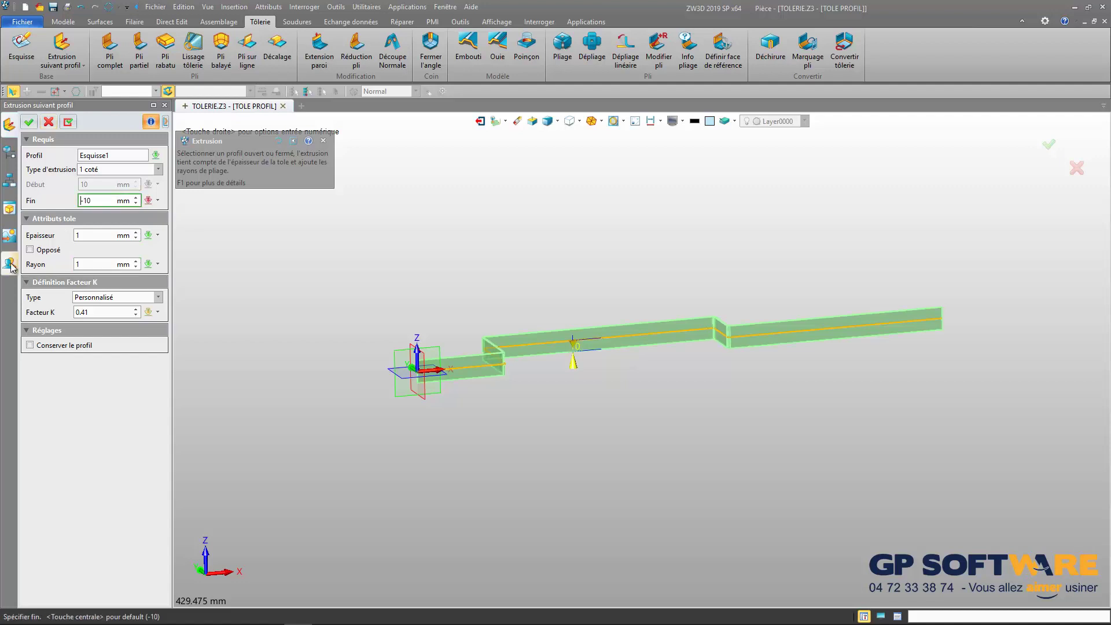
- Stretch the extrusion's end distance below the sketch plane to -200 mm
{"action": "scroll", "coordinate": [510, 357], "scroll_direction": "up", "scroll_amount": 2}
{"action": "right_click_drag", "start_coordinate": [511, 356], "coordinate": [507, 399]}
{"action": "scroll", "coordinate": [507, 398], "scroll_direction": "down", "scroll_amount": 3}
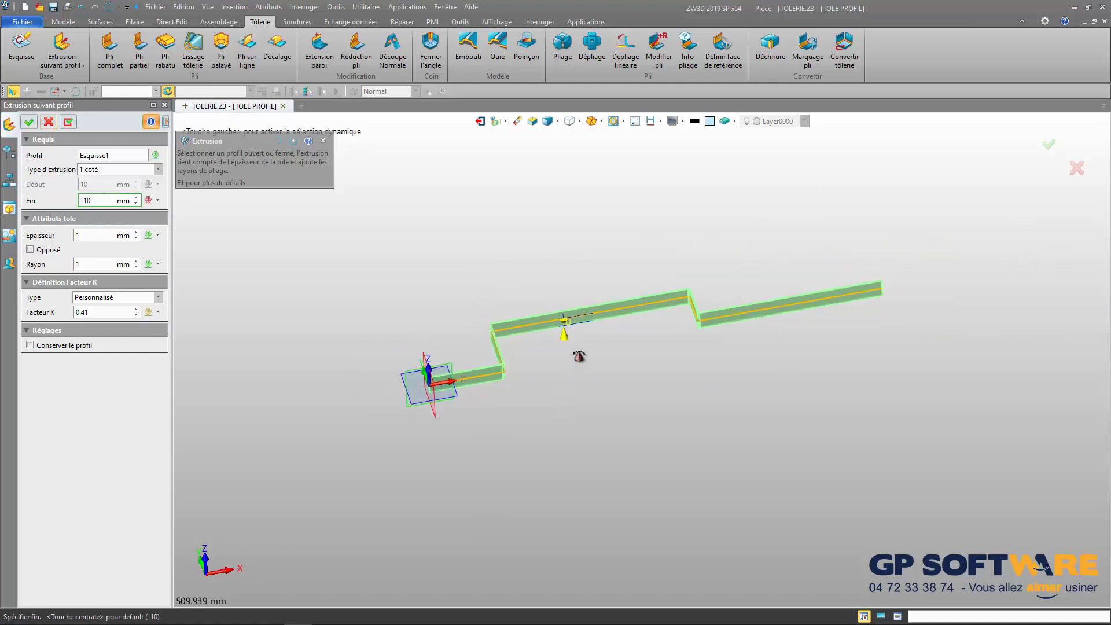
{"action": "right_click_drag", "start_coordinate": [580, 357], "coordinate": [570, 345]}
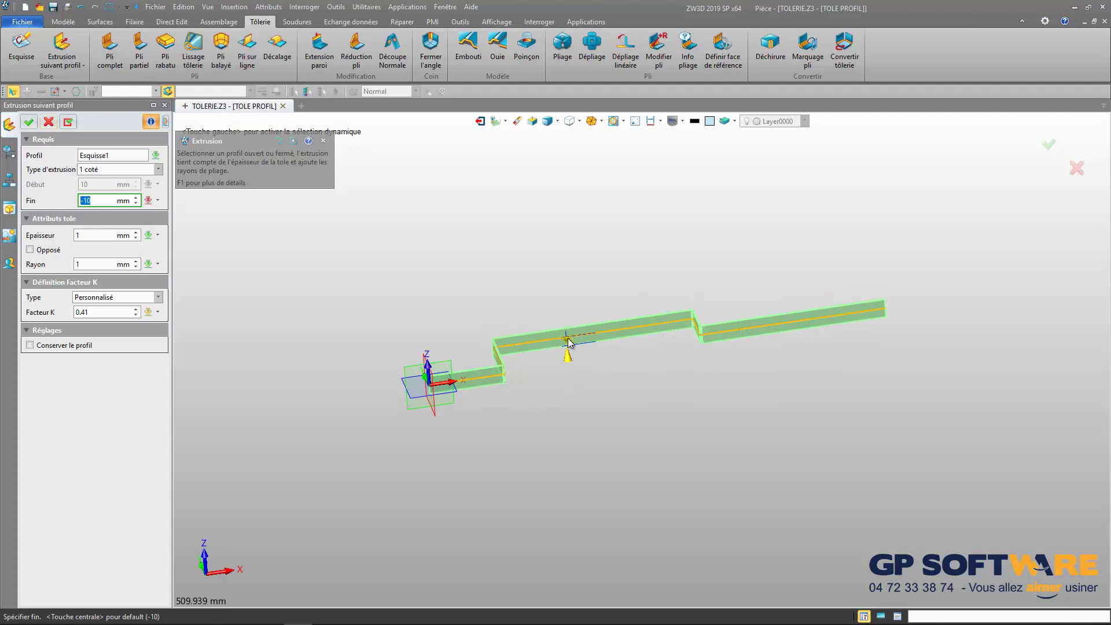
{"action": "left_click", "coordinate": [567, 340]}
{"action": "left_click", "coordinate": [112, 169]}
{"action": "left_click_drag", "start_coordinate": [571, 360], "coordinate": [568, 522]}
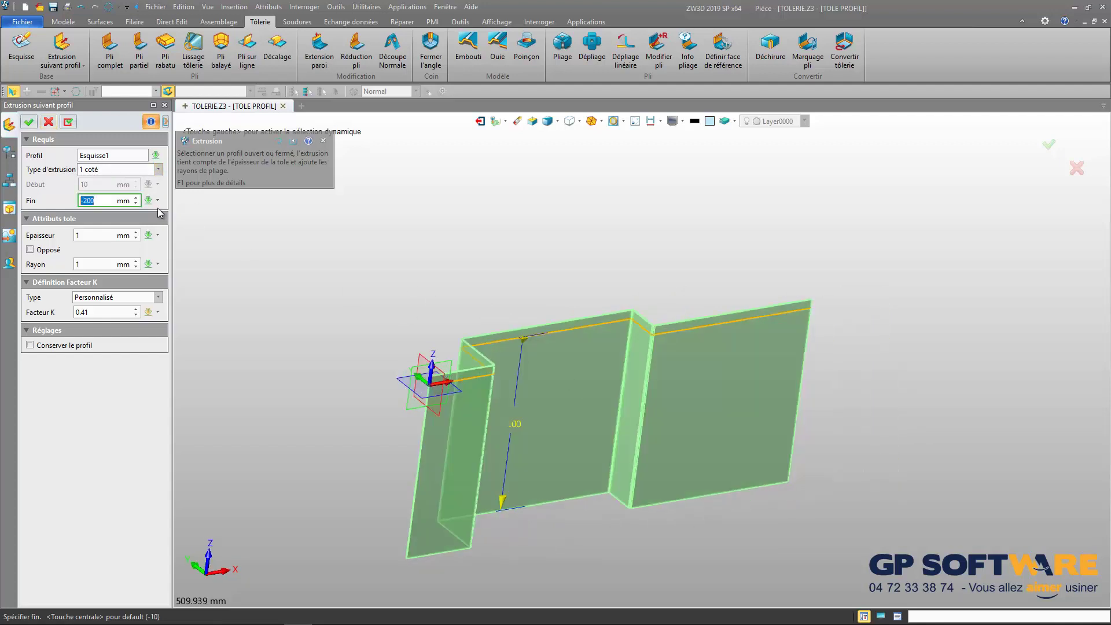
- Try the two-sided extrusion type (2 cotés) with a 0 mm start, and return to the one-sided type (1 coté)
{"action": "left_click", "coordinate": [158, 169]}
{"action": "left_click", "coordinate": [152, 186]}
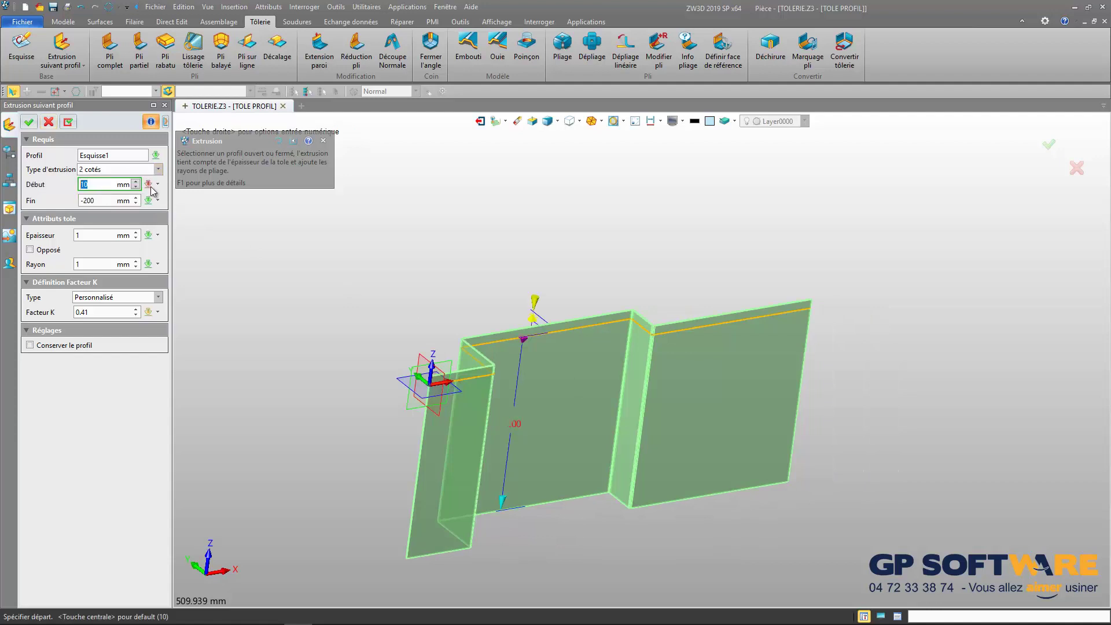
{"action": "type", "text": "0"}
{"action": "key", "text": "Return"}
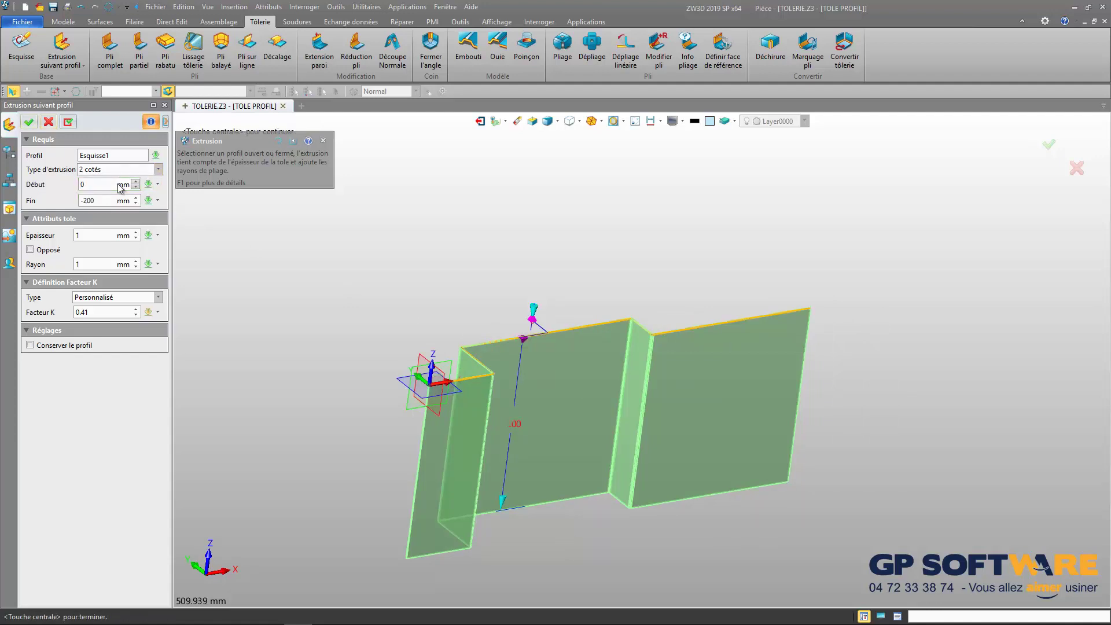
{"action": "left_click", "coordinate": [110, 203]}
{"action": "left_click", "coordinate": [112, 174]}
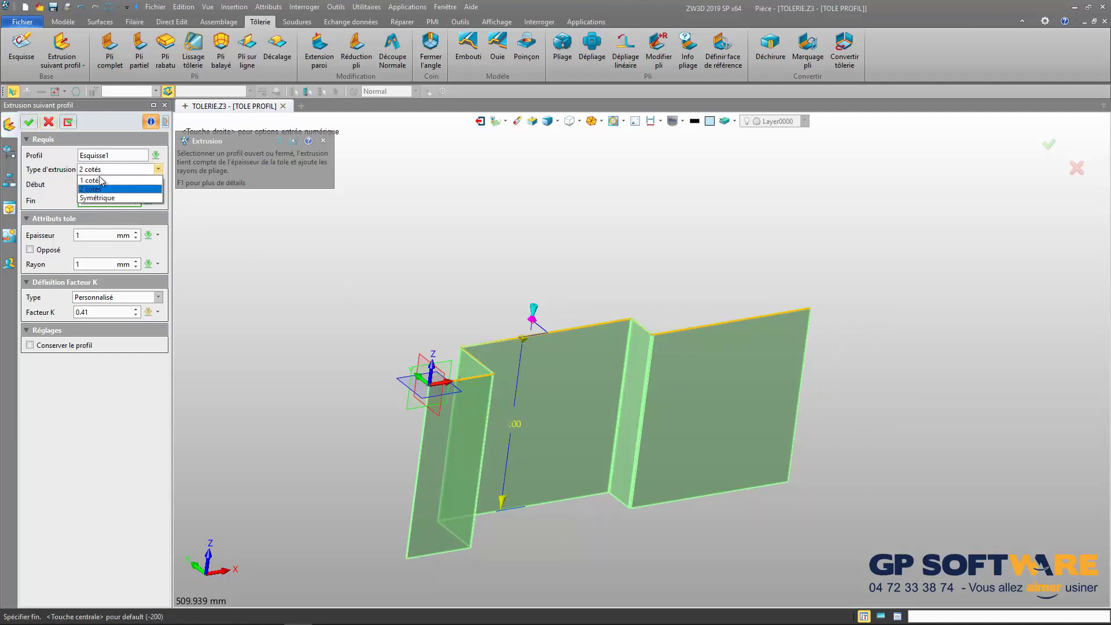
{"action": "left_click", "coordinate": [112, 177]}
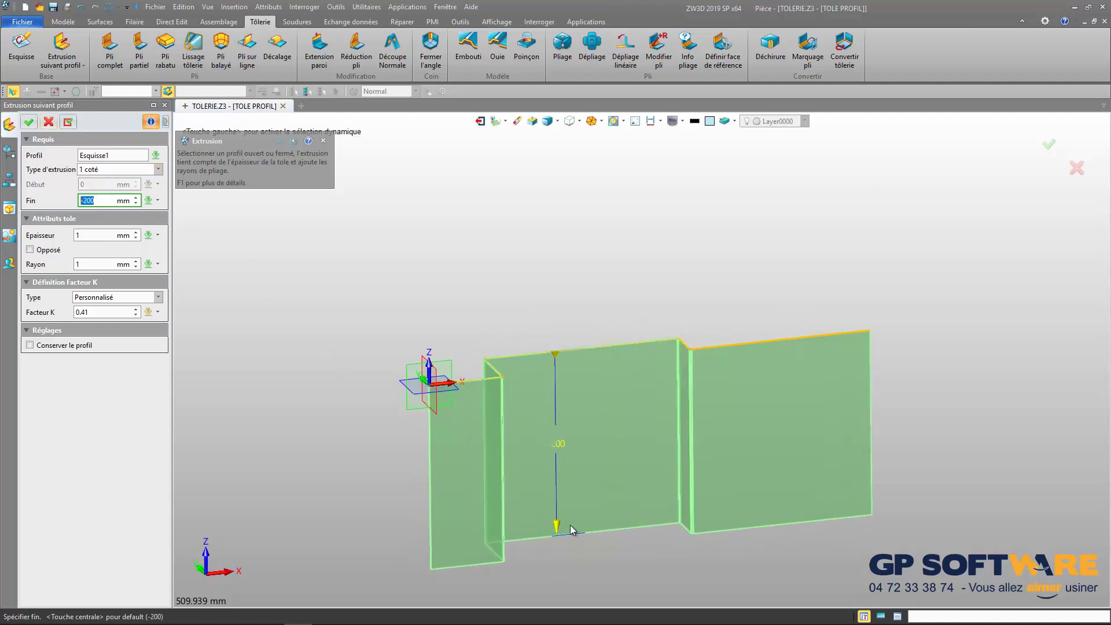
- Flip the extrusion above the sketch plane with an end distance of 200 mm and stretch it to 240 mm
{"action": "type", "text": "200"}
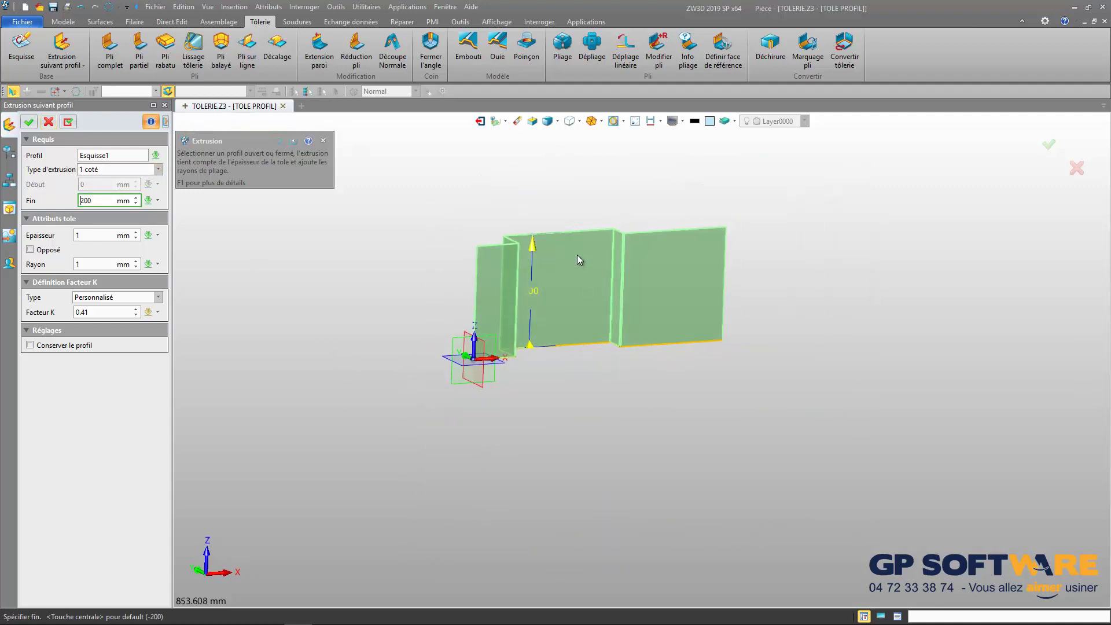
{"action": "left_click_drag", "start_coordinate": [527, 224], "coordinate": [528, 177]}
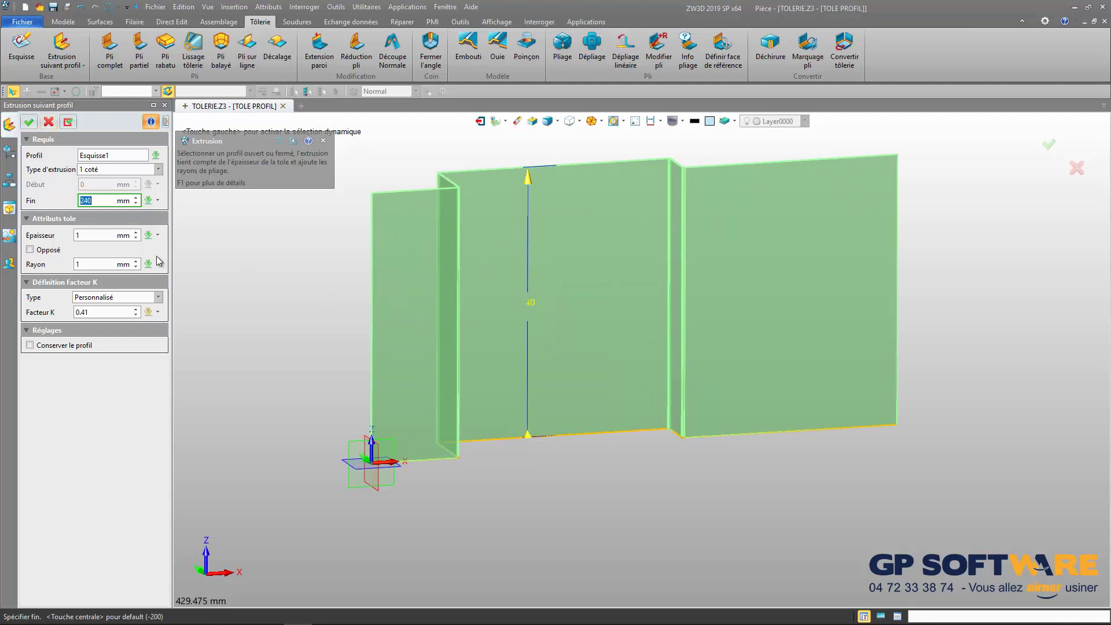
- Validate the profile extrusion to create the stepped sheet-metal body
{"action": "scroll", "coordinate": [528, 484], "scroll_direction": "down", "scroll_amount": 2}
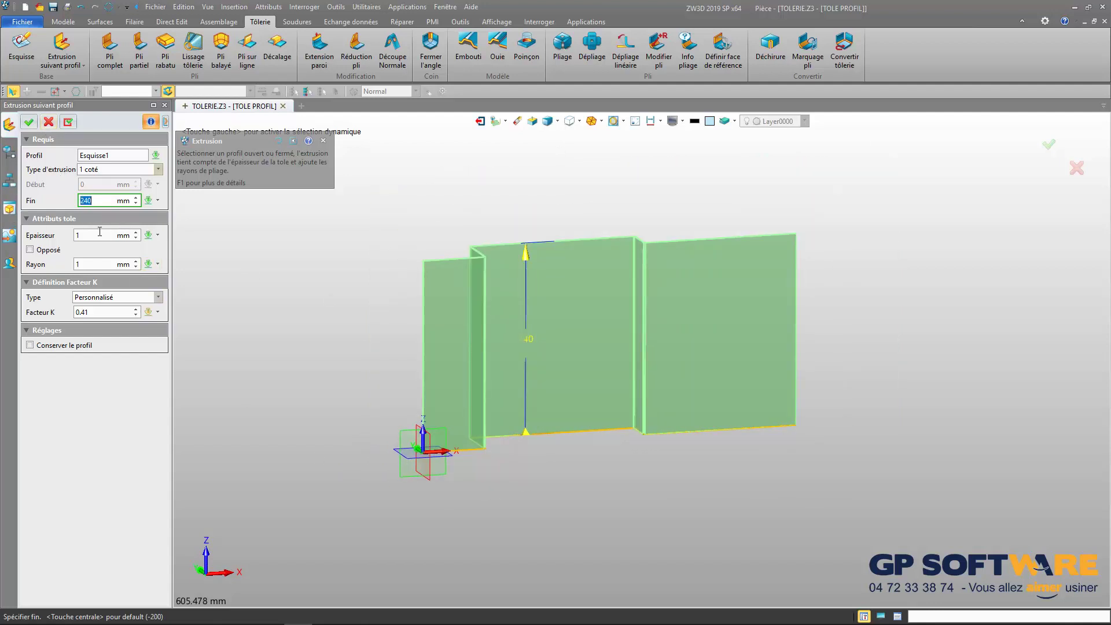
{"action": "left_click", "coordinate": [29, 122]}
{"action": "scroll", "coordinate": [531, 327], "scroll_direction": "down", "scroll_amount": 3}
{"action": "mouse_move", "coordinate": [531, 328]}
{"action": "right_mouse_down"}
{"action": "mouse_move", "coordinate": [533, 302]}
{"action": "mouse_move", "coordinate": [534, 340]}
{"action": "mouse_move", "coordinate": [559, 292]}
{"action": "mouse_move", "coordinate": [471, 318]}
{"action": "mouse_move", "coordinate": [509, 298]}
{"action": "mouse_move", "coordinate": [381, 317]}
{"action": "mouse_move", "coordinate": [447, 299]}
{"action": "mouse_move", "coordinate": [448, 330]}
{"action": "mouse_move", "coordinate": [487, 315]}
{"action": "mouse_move", "coordinate": [443, 307]}
{"action": "mouse_move", "coordinate": [411, 335]}
{"action": "mouse_move", "coordinate": [425, 321]}
{"action": "right_mouse_up"}
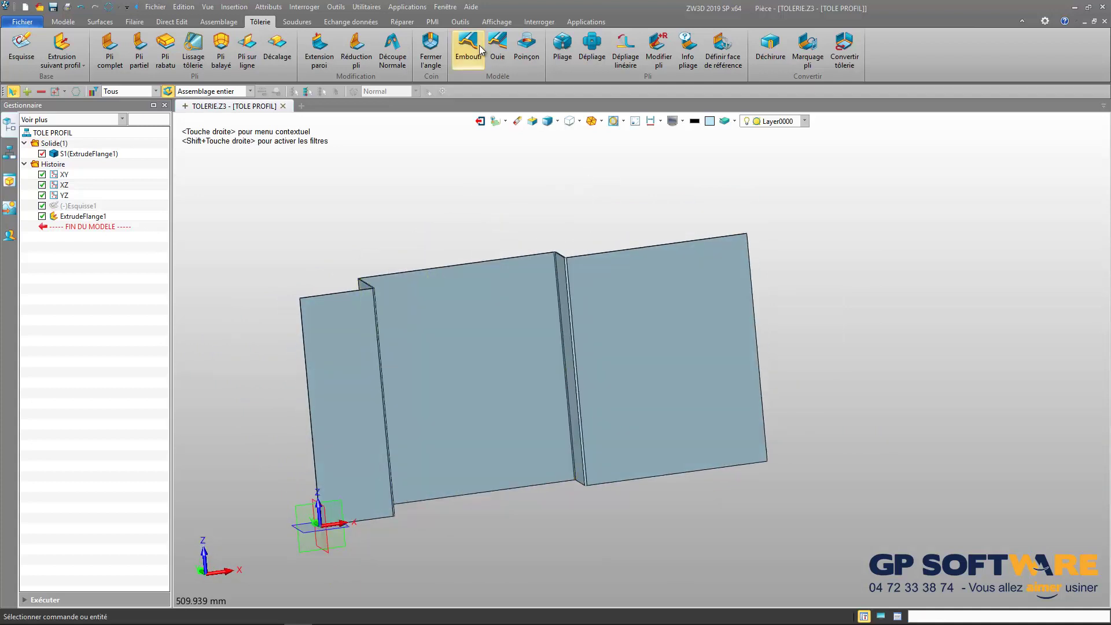
- Unfold the whole sheet-metal body, using the large end panel farthest from the origin as the reference face
{"action": "left_click", "coordinate": [591, 47]}
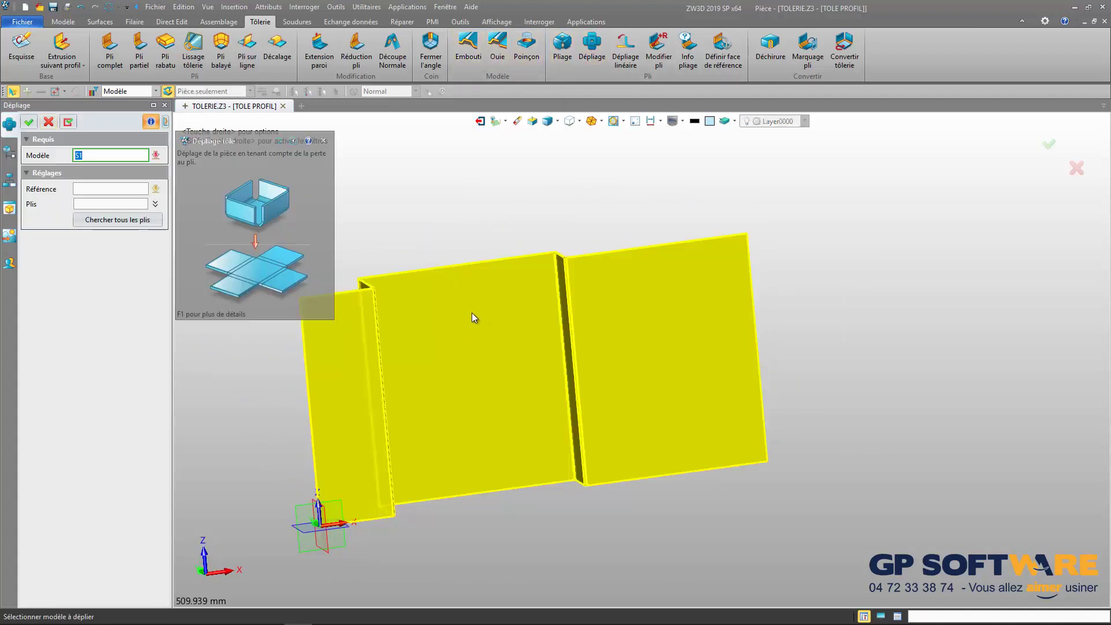
{"action": "left_click", "coordinate": [454, 322]}
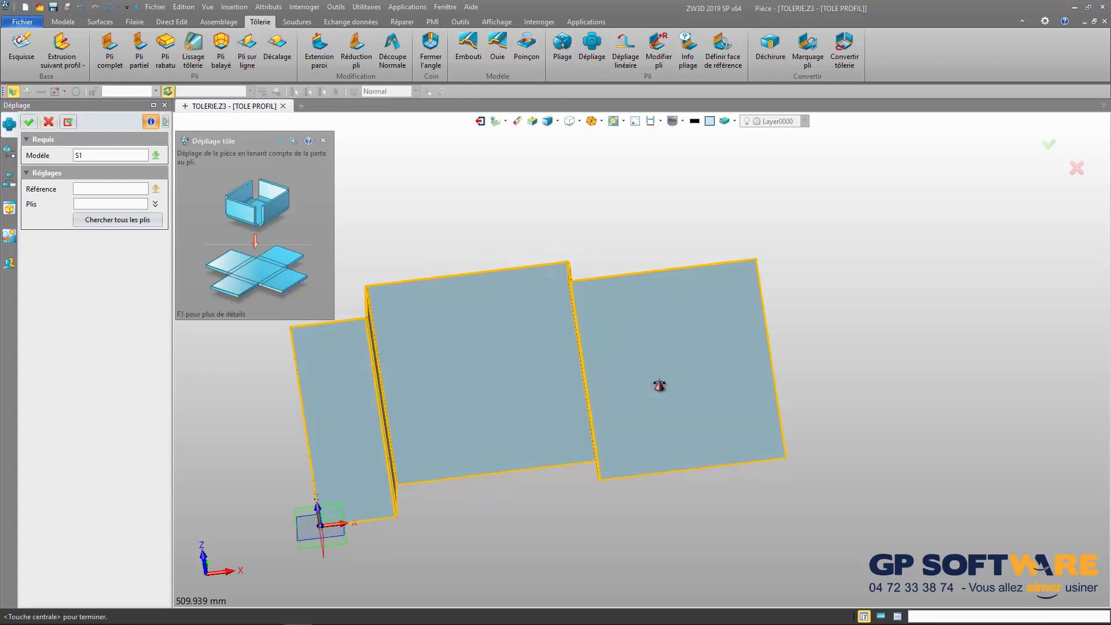
{"action": "right_click_drag", "start_coordinate": [659, 386], "coordinate": [648, 384]}
{"action": "left_click", "coordinate": [104, 192]}
{"action": "left_click", "coordinate": [642, 332]}
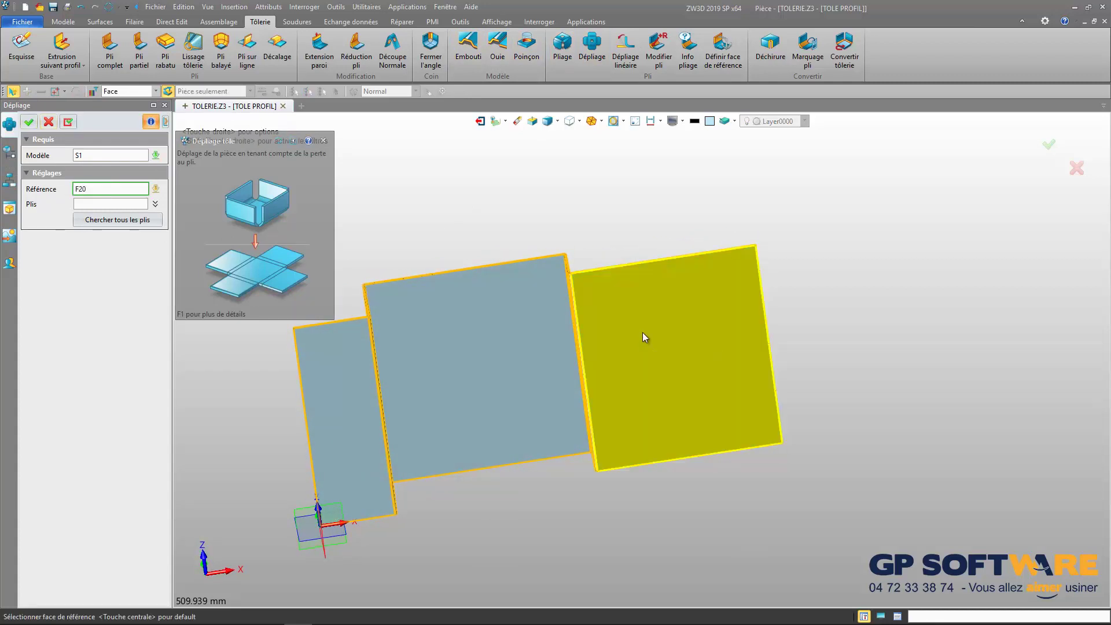
{"action": "left_click", "coordinate": [1058, 149]}
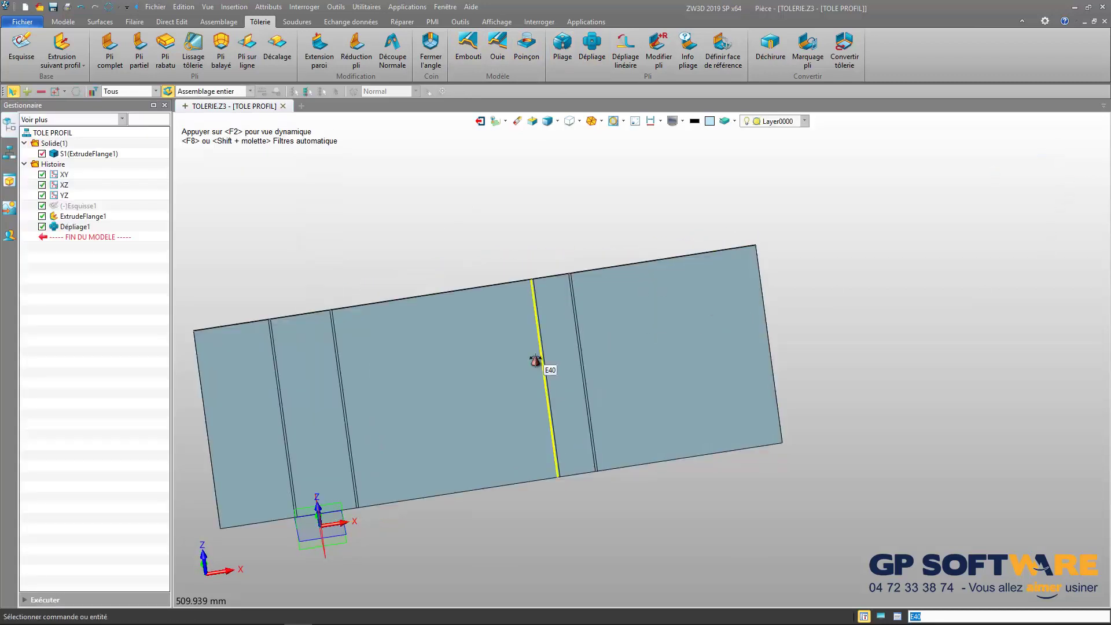
{"action": "scroll", "coordinate": [306, 543], "scroll_direction": "down", "scroll_amount": 3}
{"action": "scroll", "coordinate": [290, 550], "scroll_direction": "up", "scroll_amount": 3}
{"action": "right_click_drag", "start_coordinate": [252, 547], "coordinate": [225, 552]}
{"action": "right_click_drag", "start_coordinate": [409, 376], "coordinate": [474, 182]}
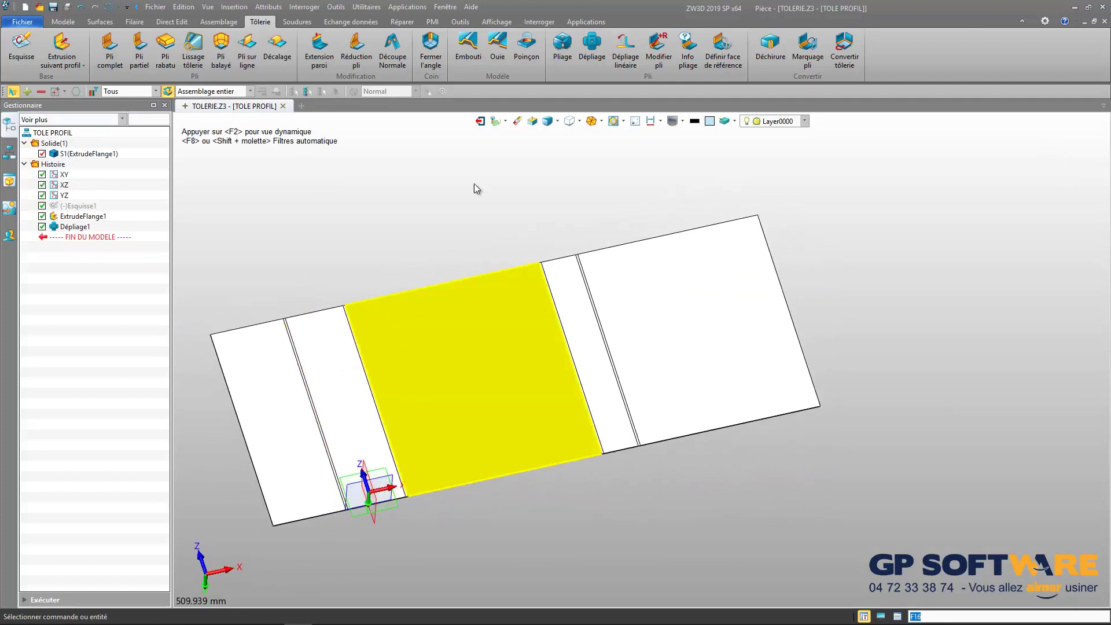
- Refold the flattened sheet-metal body along all its bends
{"action": "left_click", "coordinate": [573, 41]}
{"action": "right_click_drag", "start_coordinate": [513, 360], "coordinate": [505, 399]}
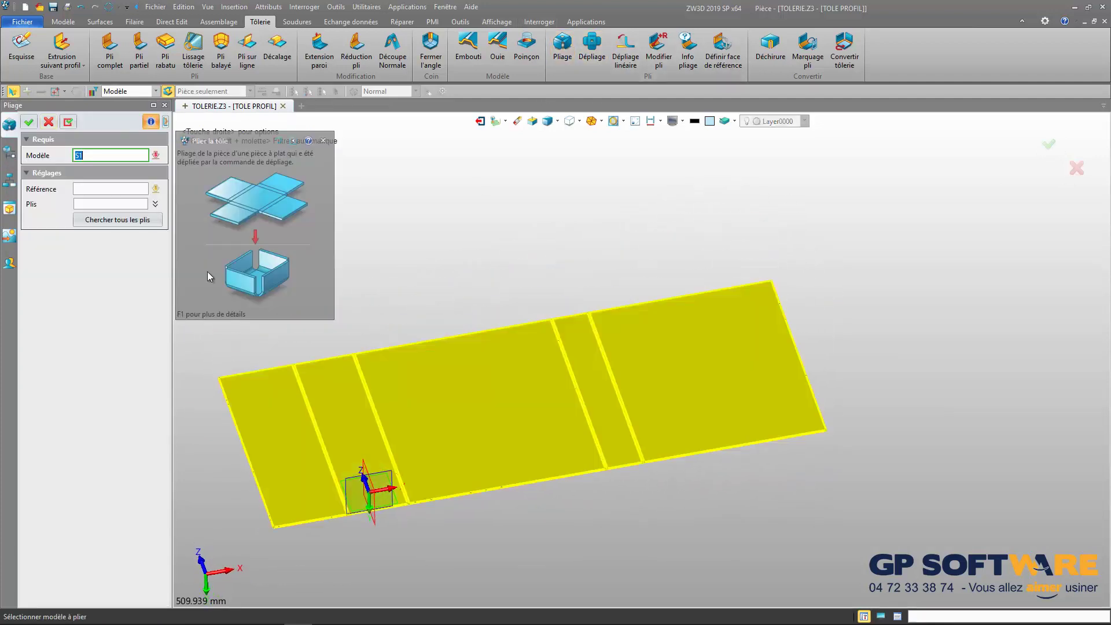
{"action": "left_click", "coordinate": [452, 378]}
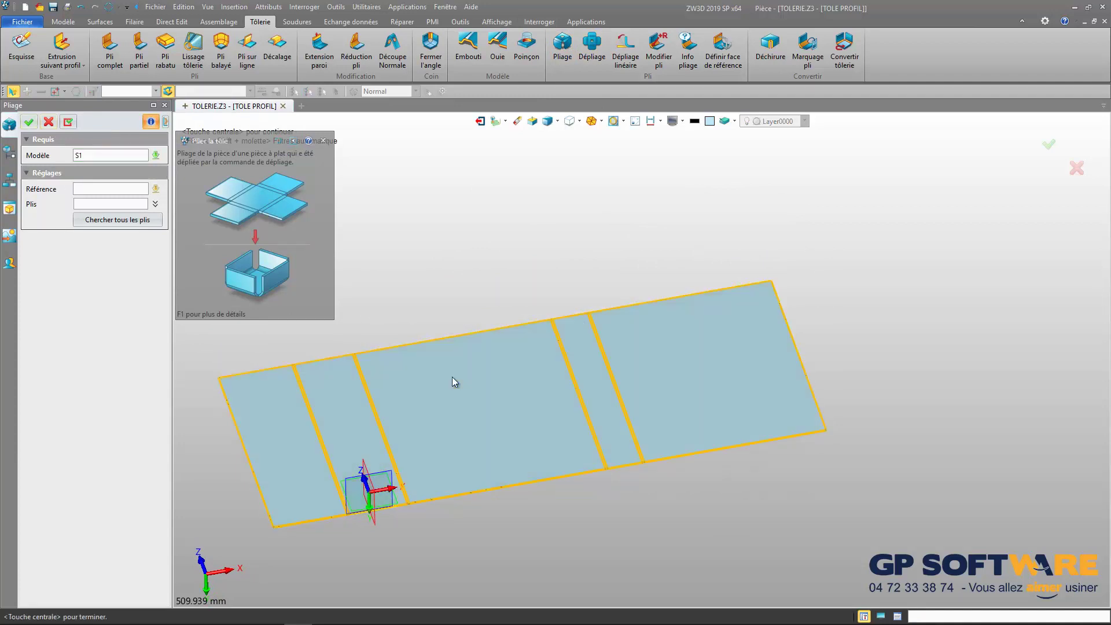
{"action": "left_click", "coordinate": [30, 121]}
{"action": "right_click_drag", "start_coordinate": [546, 402], "coordinate": [474, 469]}
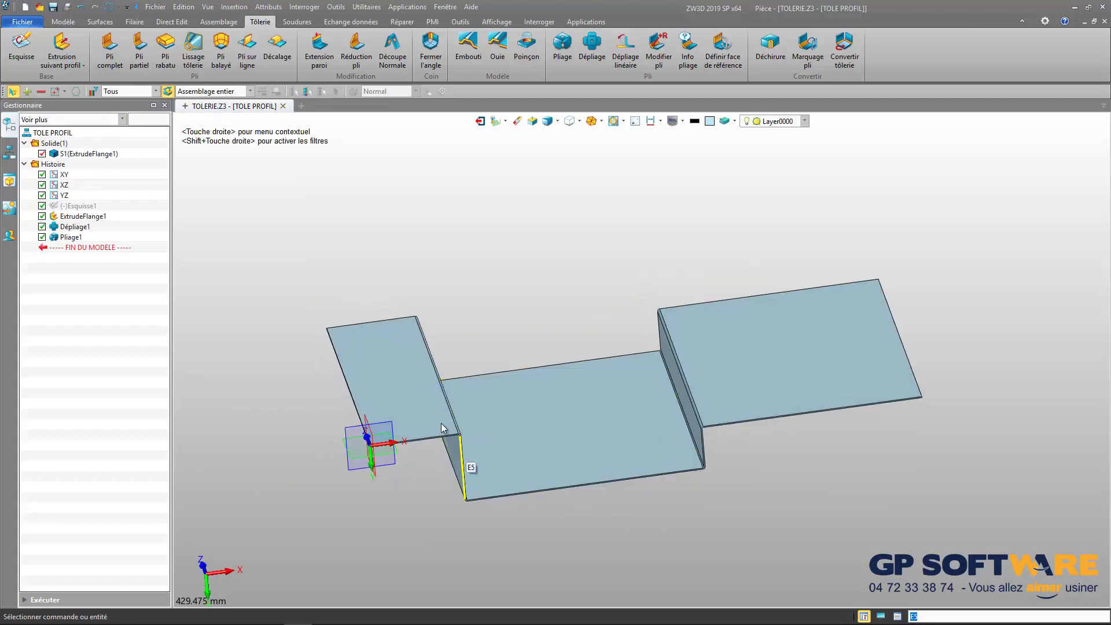
- Start a hem (Pli rabatu) on the free outer edge of the end panel farthest from the origin
{"action": "left_click", "coordinate": [171, 58]}
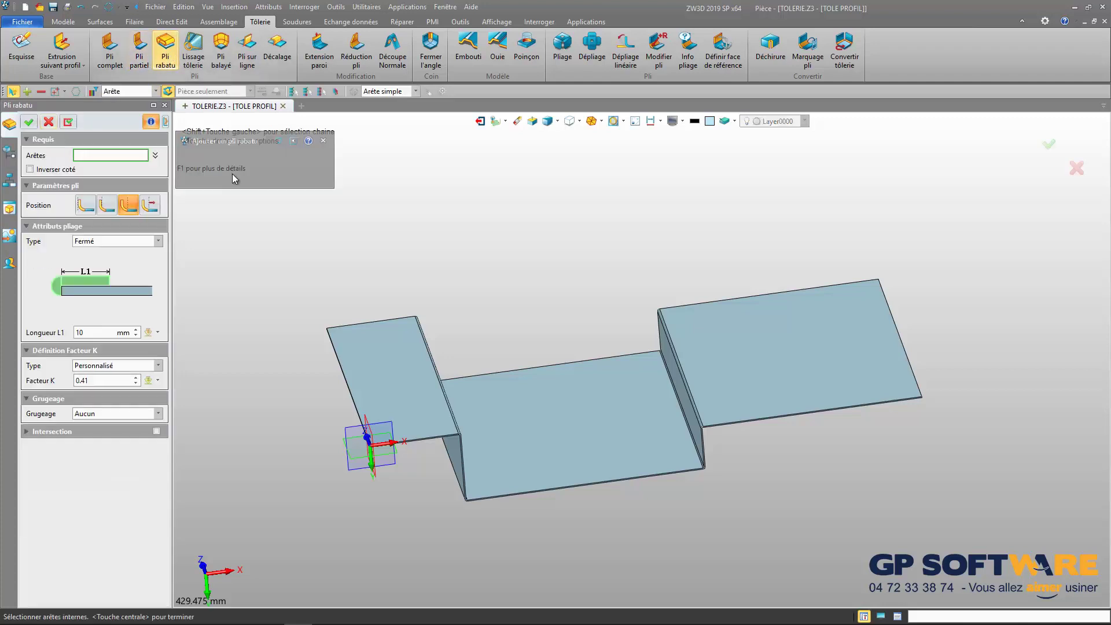
{"action": "scroll", "coordinate": [598, 288], "scroll_direction": "up", "scroll_amount": 4}
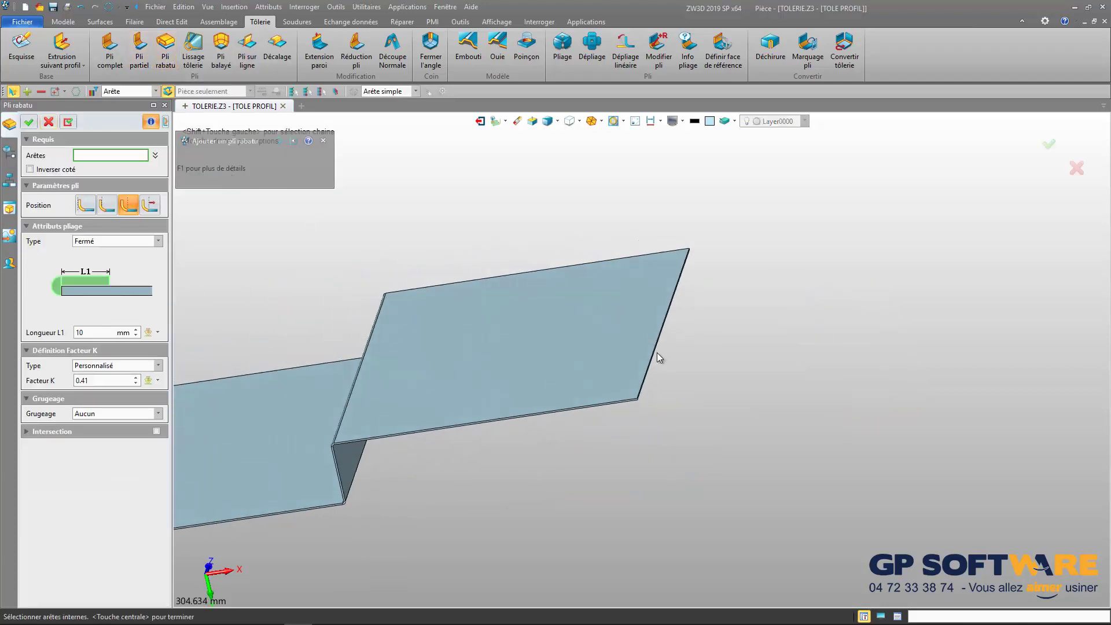
{"action": "middle_click_drag", "start_coordinate": [658, 357], "coordinate": [555, 435]}
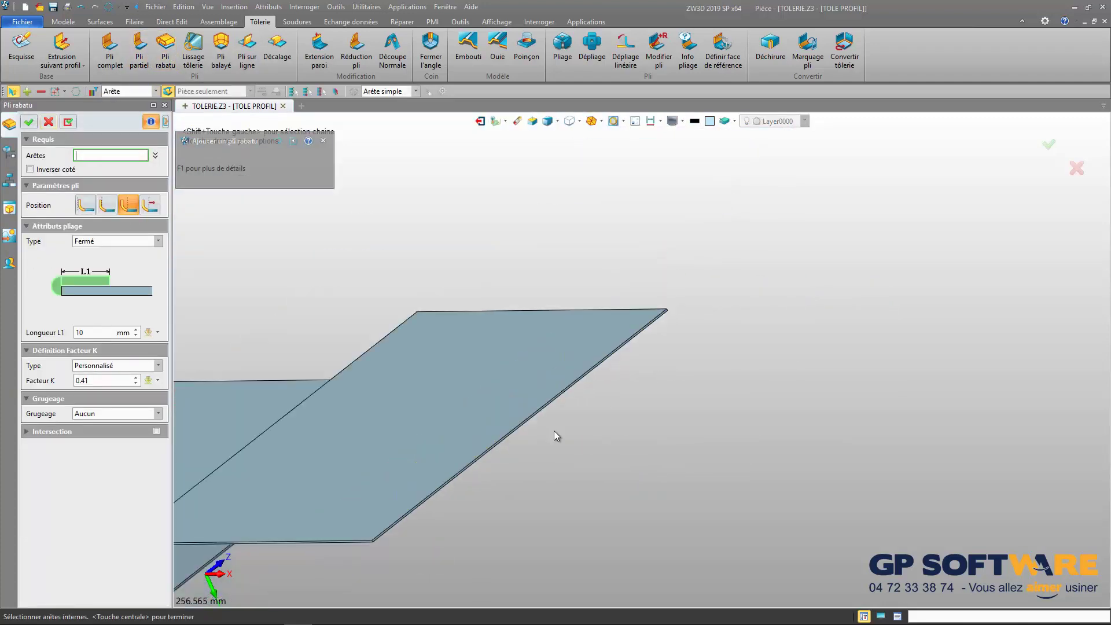
{"action": "scroll", "coordinate": [414, 505], "scroll_direction": "up", "scroll_amount": 6}
{"action": "left_click", "coordinate": [360, 562]}
{"action": "left_click", "coordinate": [370, 546]}
{"action": "scroll", "coordinate": [624, 373], "scroll_direction": "down", "scroll_amount": 6}
{"action": "right_click_drag", "start_coordinate": [692, 338], "coordinate": [735, 382]}
{"action": "scroll", "coordinate": [694, 400], "scroll_direction": "up", "scroll_amount": 8}
{"action": "scroll", "coordinate": [651, 425], "scroll_direction": "down", "scroll_amount": 3}
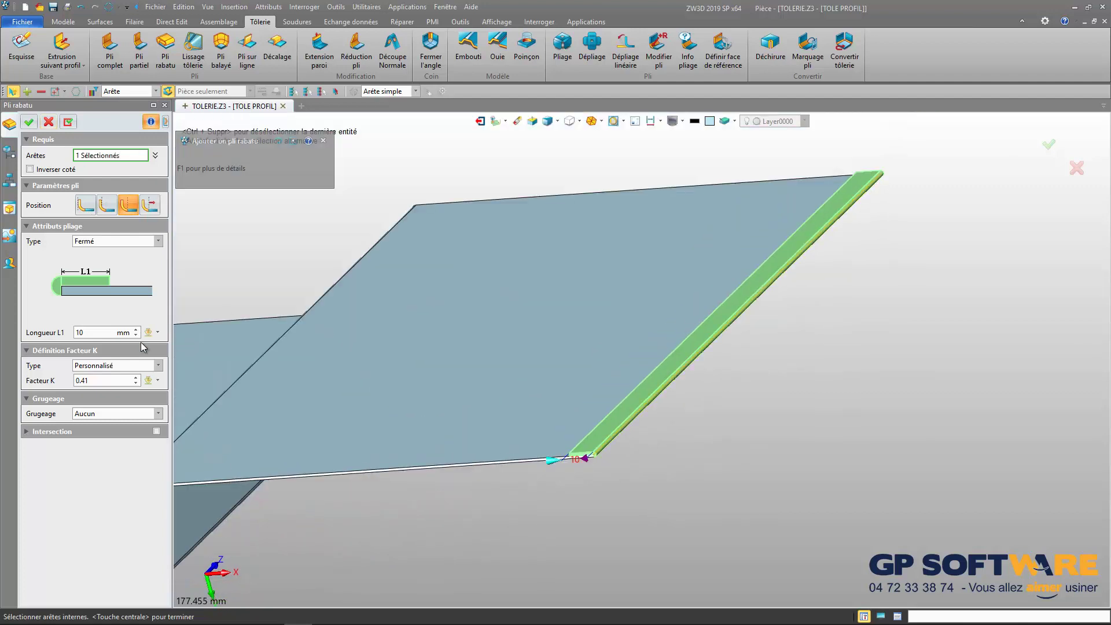
- Try the hem types Ouvert, Boucle fermée, Boucle ouverte and Plie S in turn
{"action": "left_click", "coordinate": [93, 242]}
{"action": "left_click", "coordinate": [95, 261]}
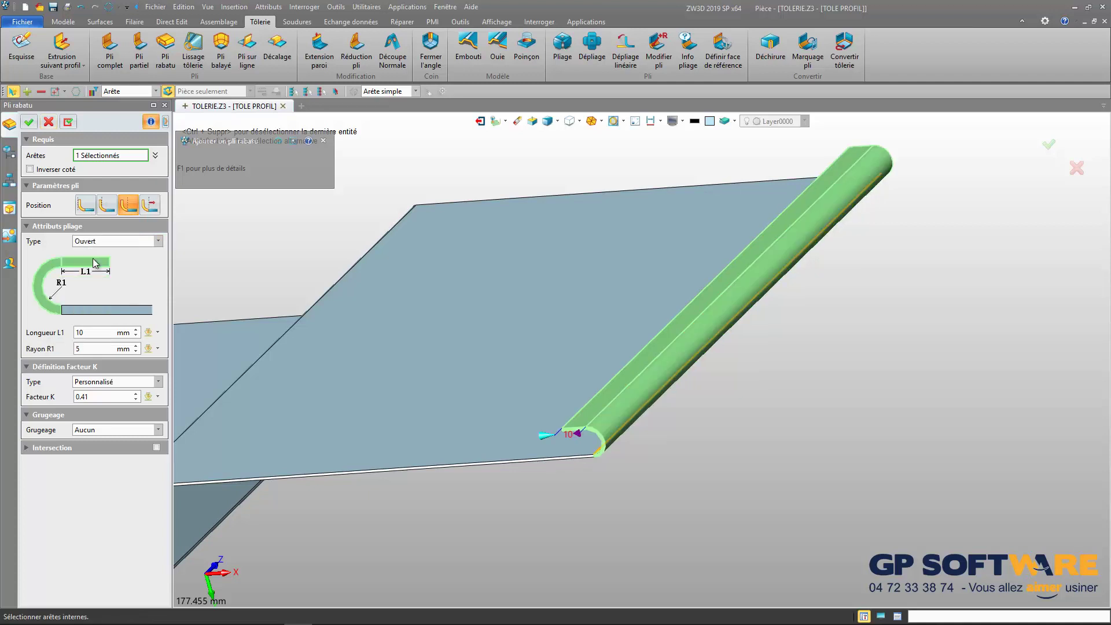
{"action": "left_click", "coordinate": [102, 242]}
{"action": "left_click", "coordinate": [104, 269]}
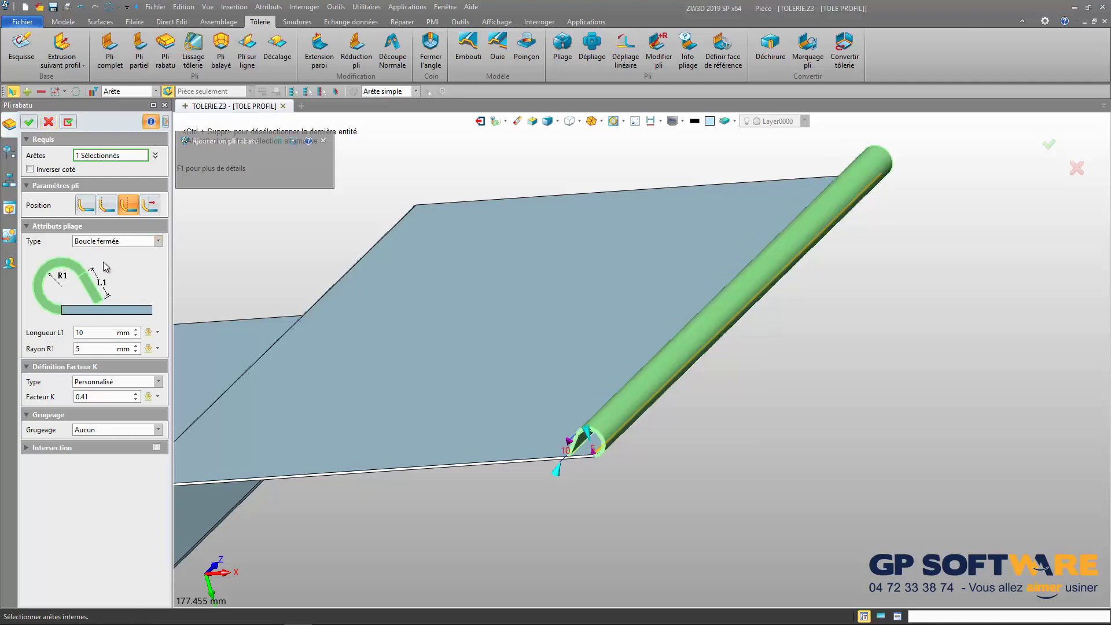
{"action": "left_click", "coordinate": [108, 241]}
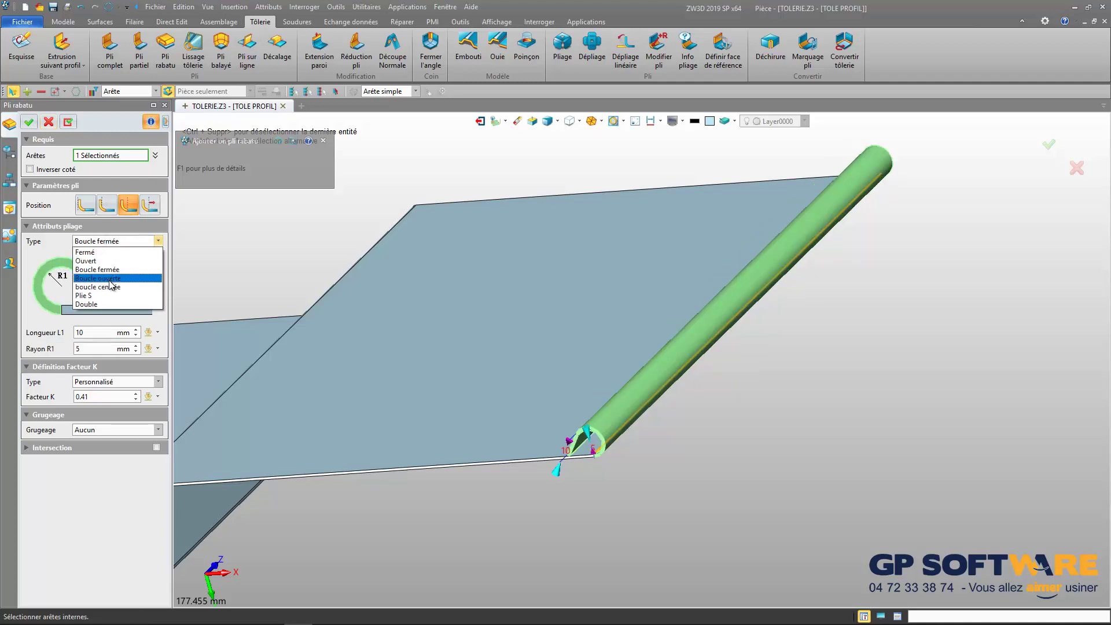
{"action": "left_click", "coordinate": [112, 283]}
{"action": "left_click", "coordinate": [110, 242]}
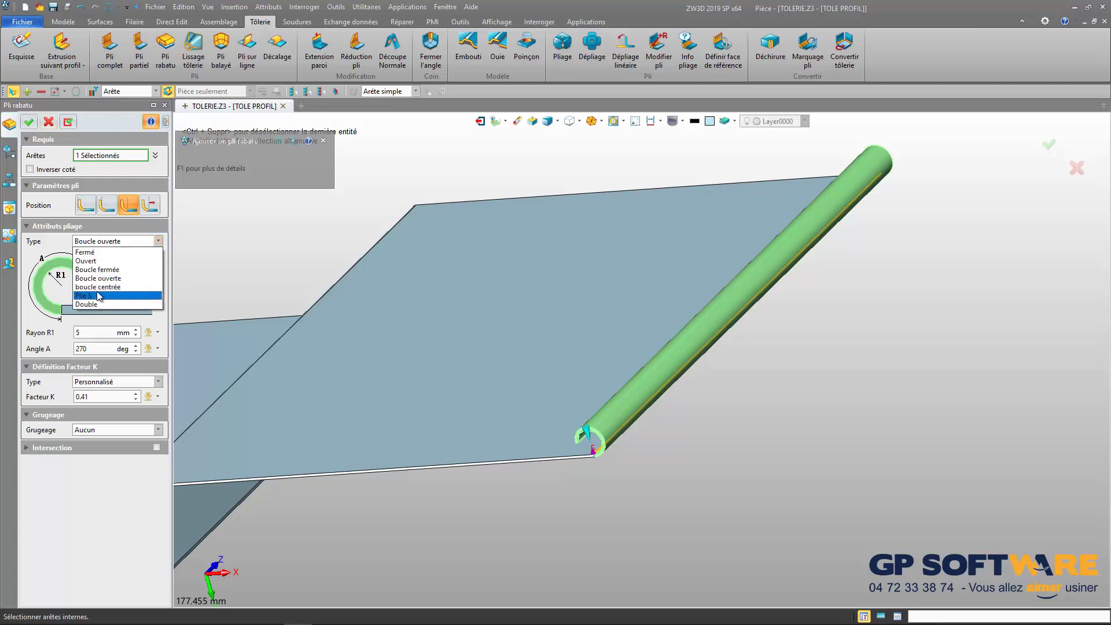
{"action": "left_click", "coordinate": [107, 294]}
{"action": "left_click", "coordinate": [106, 243]}
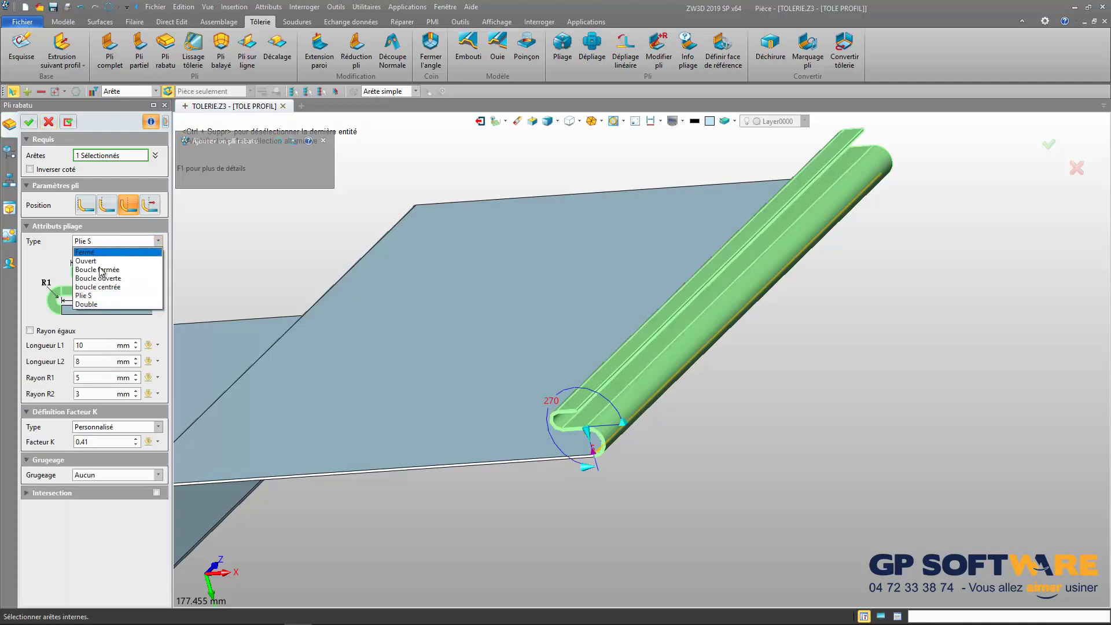
{"action": "left_click", "coordinate": [104, 295]}
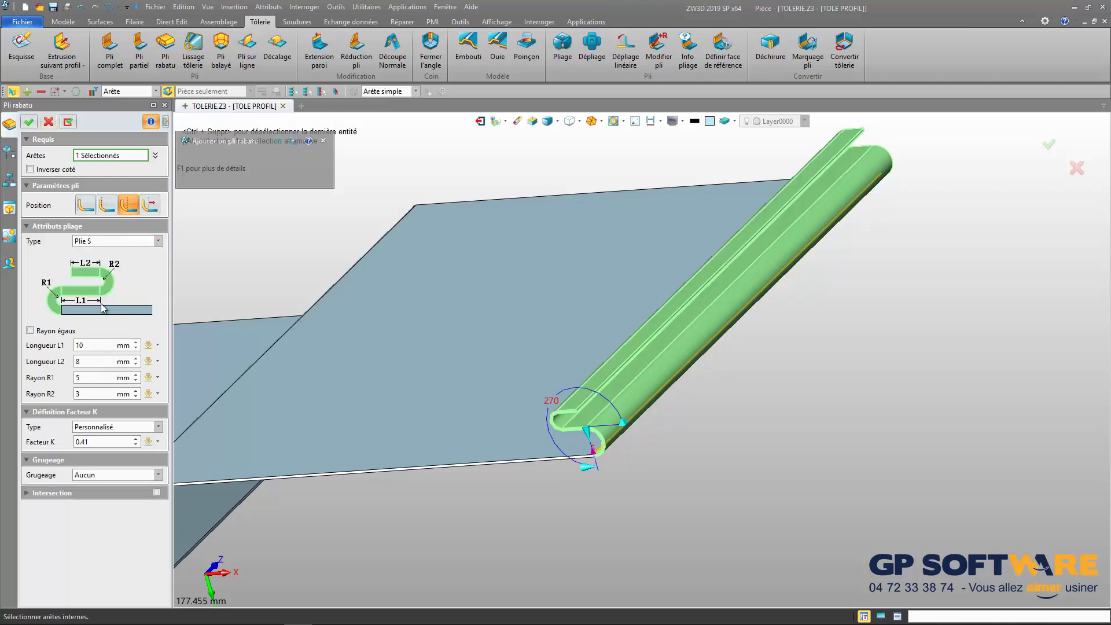
- Go back through the Boucle fermée and Ouvert hem types to the closed type (Fermé)
{"action": "left_click", "coordinate": [104, 246]}
{"action": "left_click", "coordinate": [98, 273]}
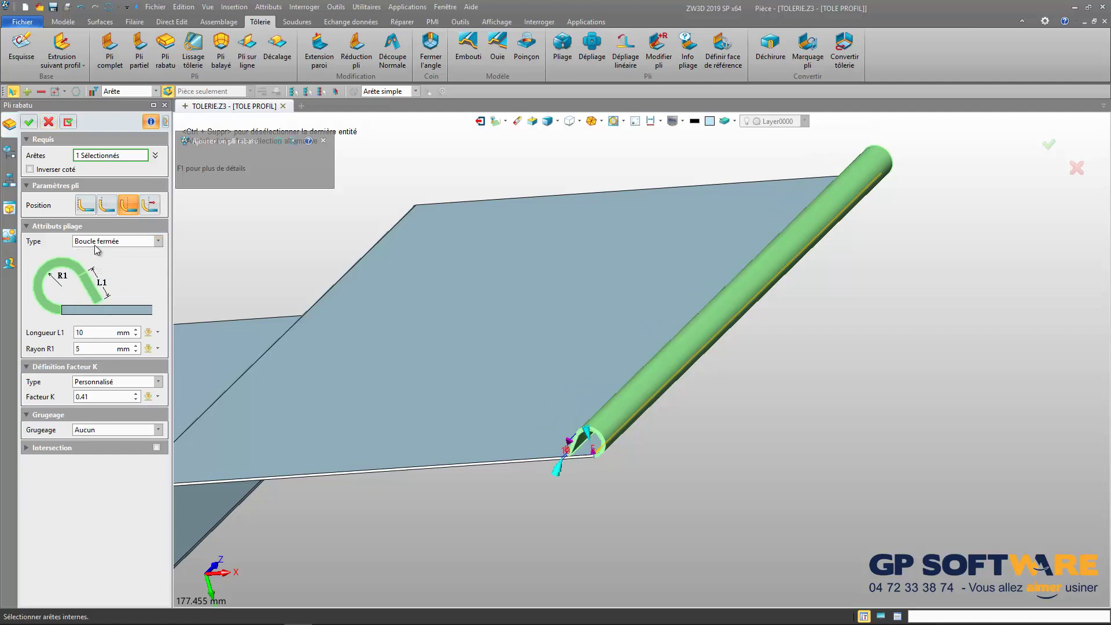
{"action": "left_click", "coordinate": [95, 246]}
{"action": "left_click", "coordinate": [104, 263]}
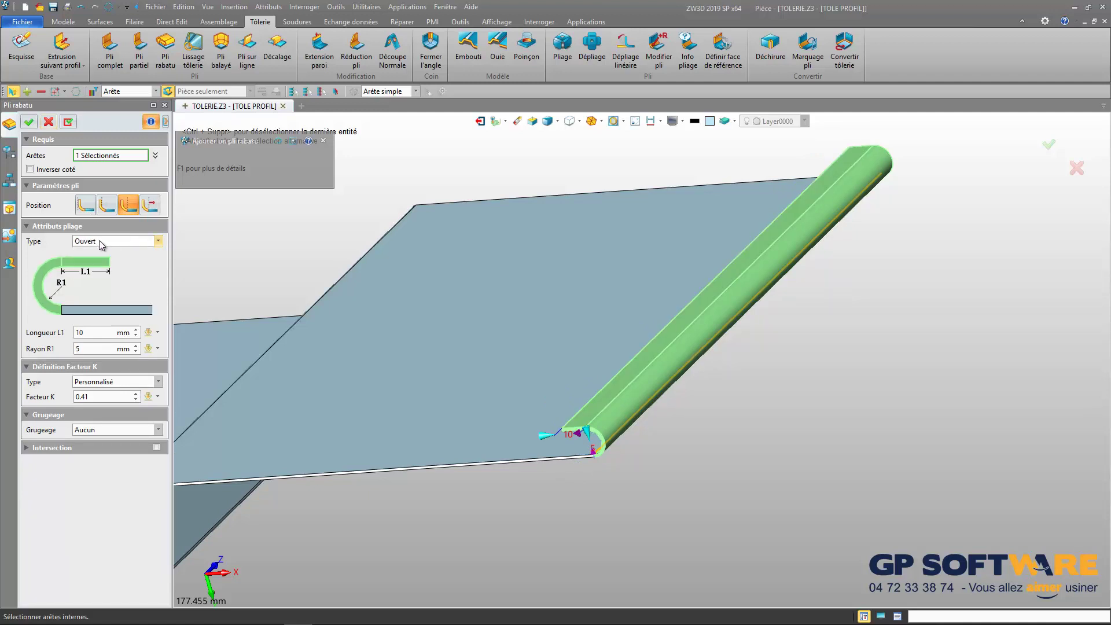
{"action": "left_click", "coordinate": [102, 243]}
{"action": "left_click", "coordinate": [99, 253]}
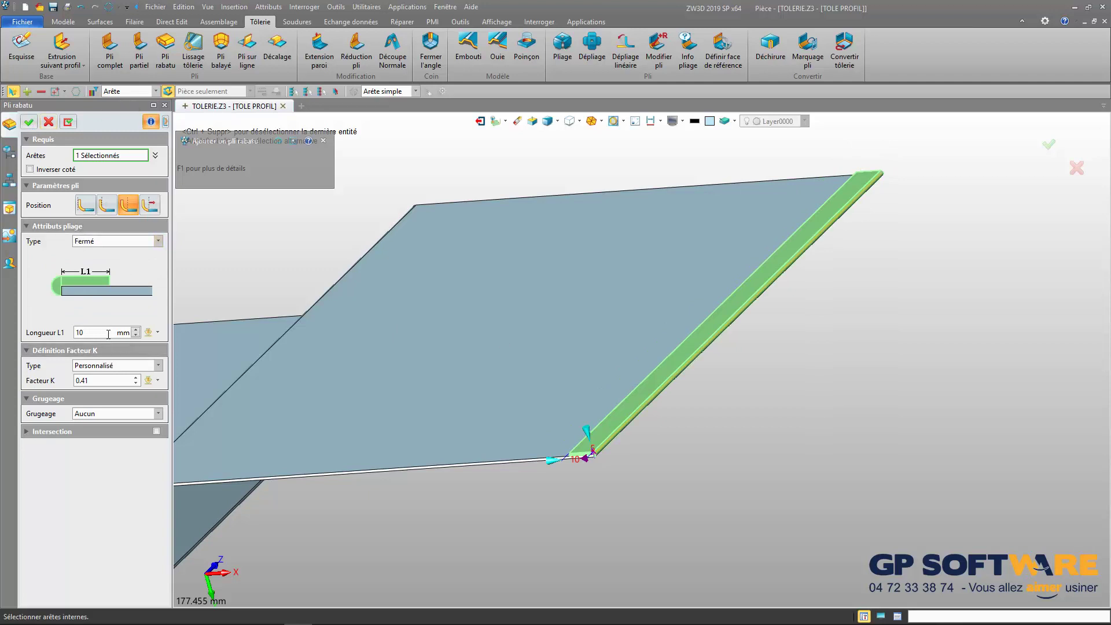
- Set the closed hem's length L1 to 5 mm and create the hem
{"action": "left_click", "coordinate": [57, 338]}
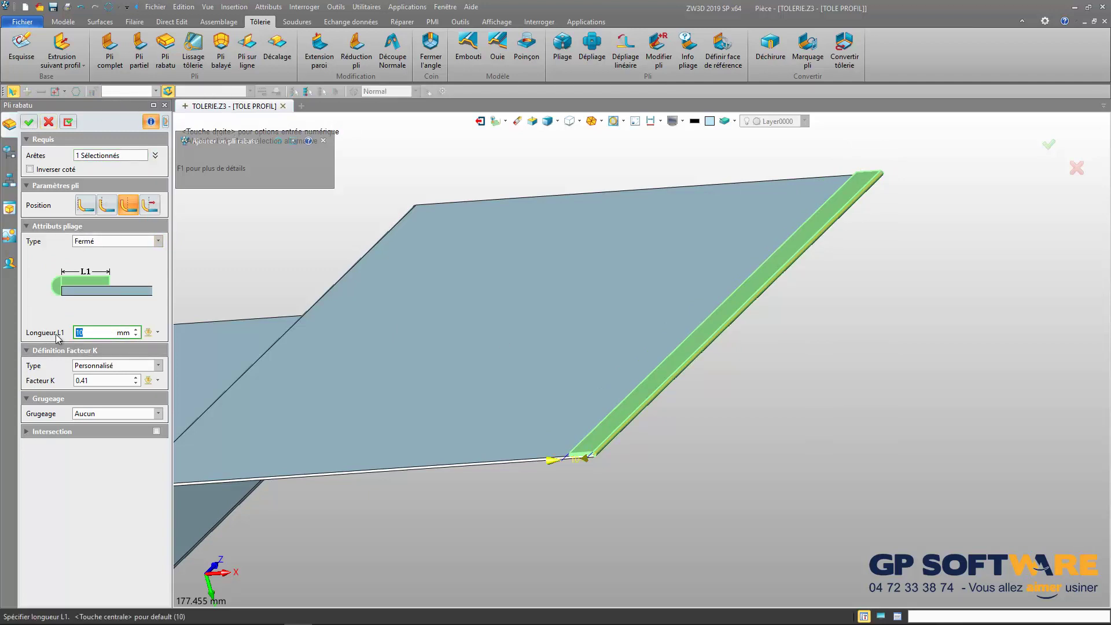
{"action": "key", "text": "Return"}
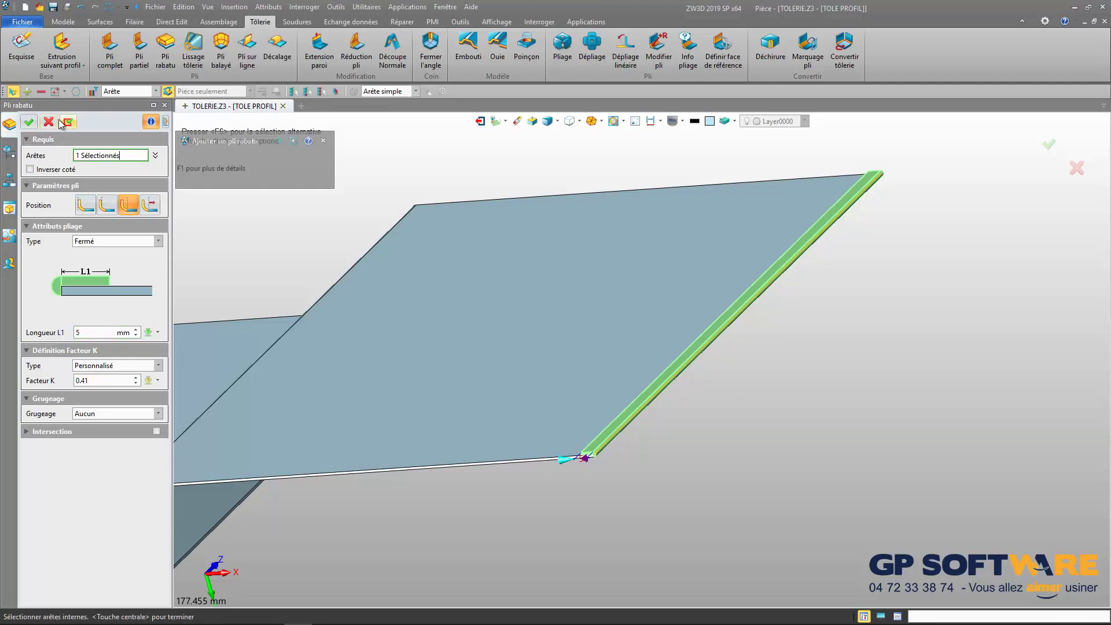
{"action": "left_click", "coordinate": [29, 122]}
- Create a sketch on the upper face of the end panel that carries the hem
{"action": "scroll", "coordinate": [849, 390], "scroll_direction": "down", "scroll_amount": 5}
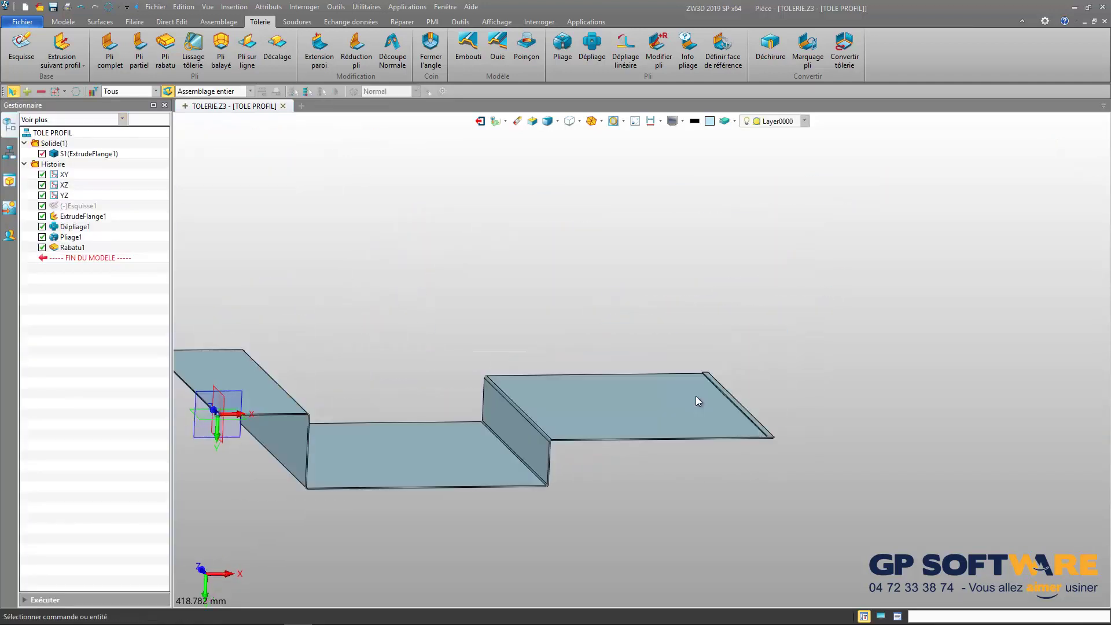
{"action": "middle_click_drag", "start_coordinate": [581, 374], "coordinate": [393, 370]}
{"action": "scroll", "coordinate": [405, 397], "scroll_direction": "up", "scroll_amount": 2}
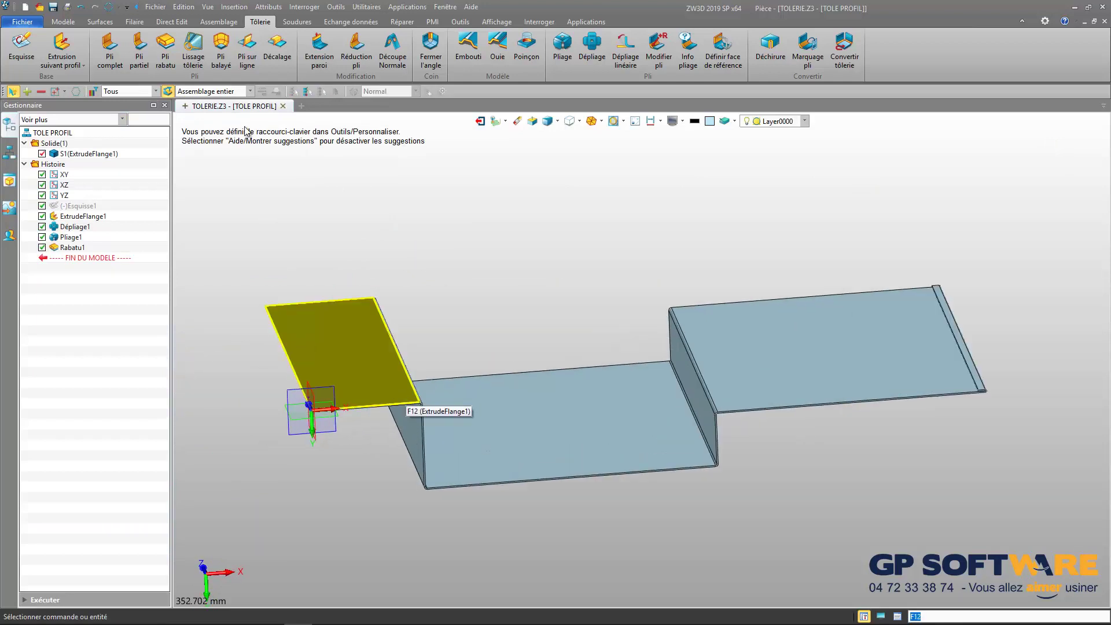
{"action": "left_click", "coordinate": [22, 47]}
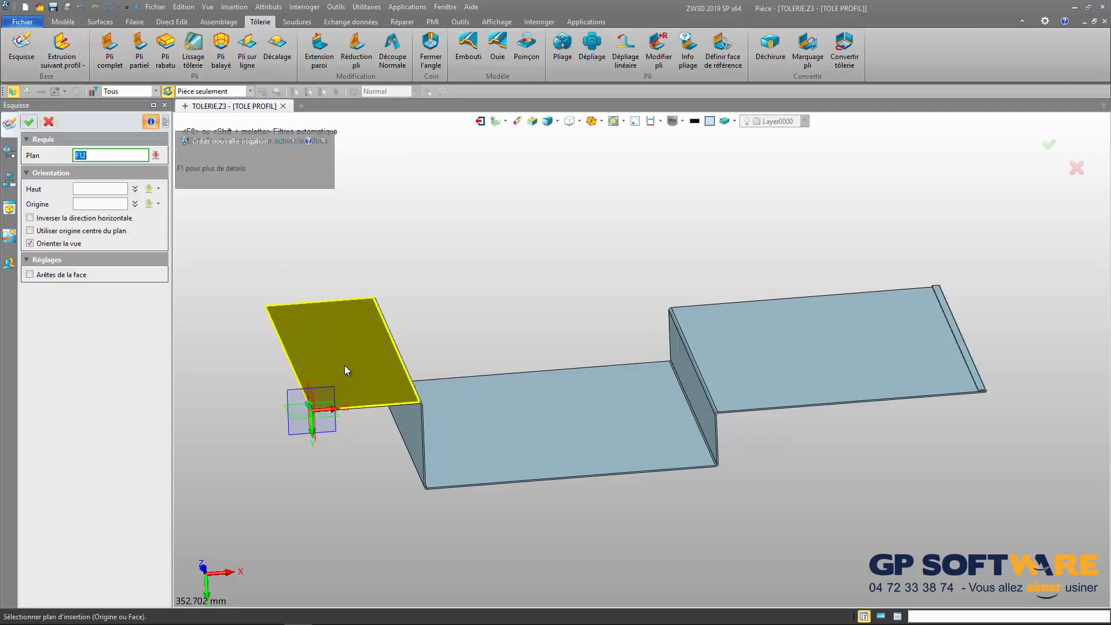
{"action": "scroll", "coordinate": [838, 361], "scroll_direction": "down", "scroll_amount": 3}
{"action": "scroll", "coordinate": [798, 323], "scroll_direction": "up", "scroll_amount": 4}
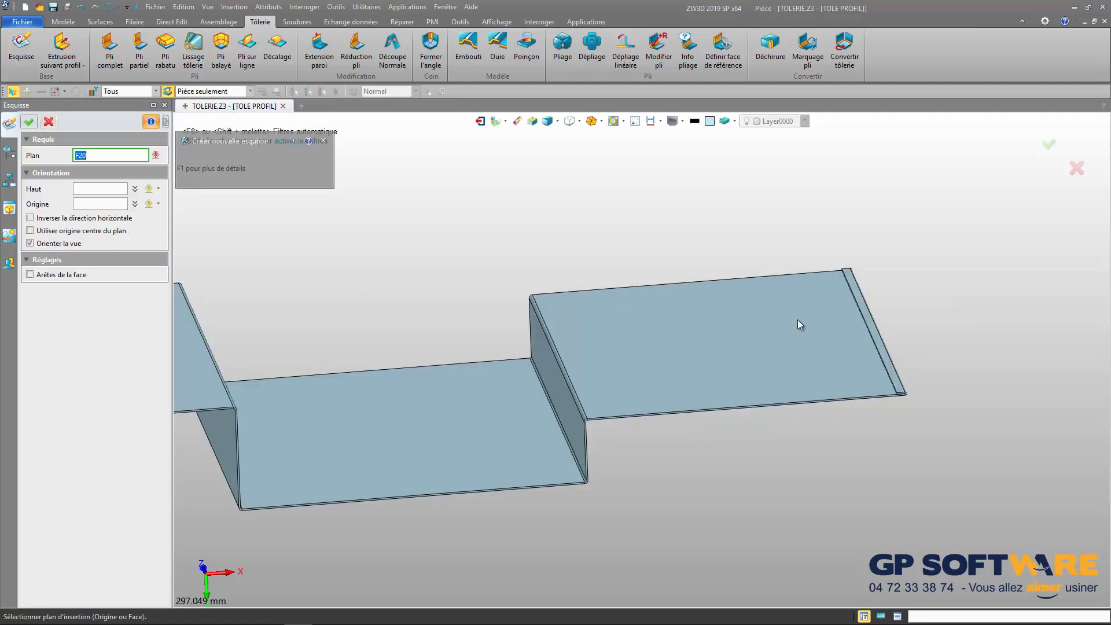
{"action": "left_click", "coordinate": [797, 322]}
{"action": "left_click", "coordinate": [1050, 145]}
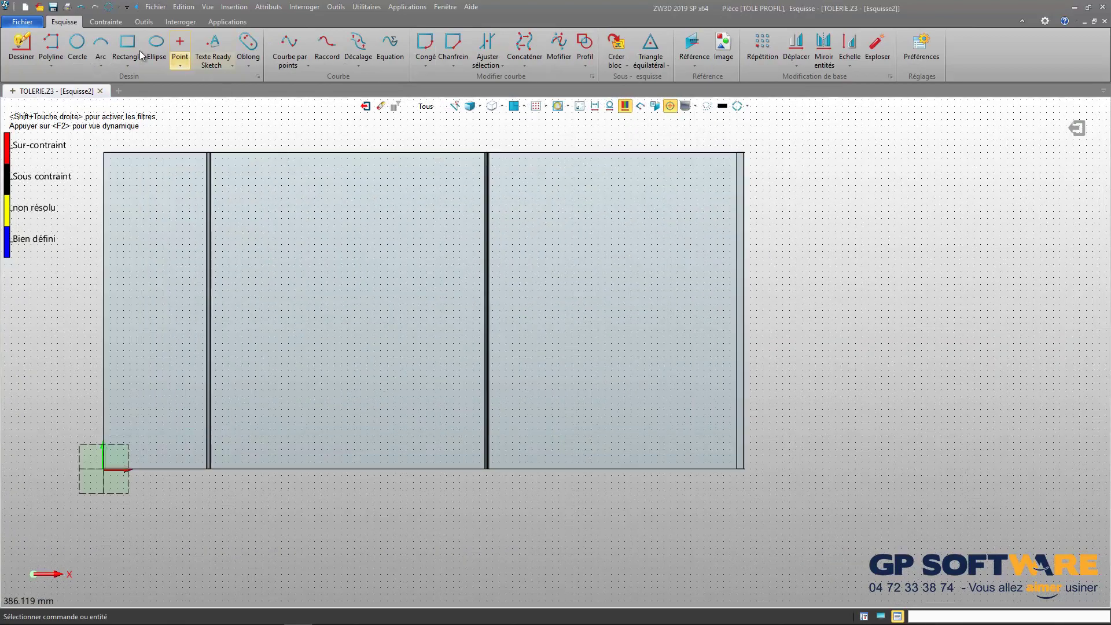
- Draw a vertical line across the end panel from 400,255 to 400,-40 and exit the sketch
{"action": "left_click", "coordinate": [51, 66]}
{"action": "left_click", "coordinate": [87, 82]}
{"action": "type", "text": "360,255"}
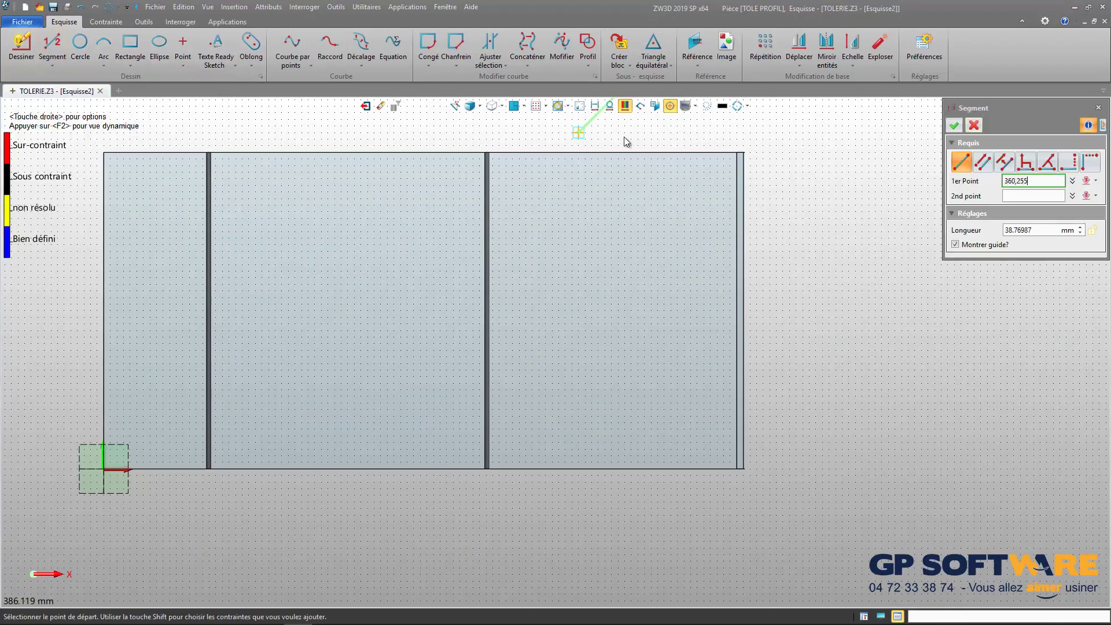
{"action": "key", "text": "BackSpace"}
{"action": "key", "text": "BackSpace"}
{"action": "key", "text": "BackSpace"}
{"action": "key", "text": "BackSpace"}
{"action": "key", "text": "BackSpace"}
{"action": "key", "text": "BackSpace"}
{"action": "key", "text": "BackSpace"}
{"action": "type", "text": "400,255"}
{"action": "key", "text": "Return"}
{"action": "type", "text": "390,-5"}
{"action": "key", "text": "BackSpace"}
{"action": "key", "text": "BackSpace"}
{"action": "key", "text": "BackSpace"}
{"action": "key", "text": "BackSpace"}
{"action": "key", "text": "BackSpace"}
{"action": "key", "text": "BackSpace"}
{"action": "key", "text": "BackSpace"}
{"action": "type", "text": "400,-40"}
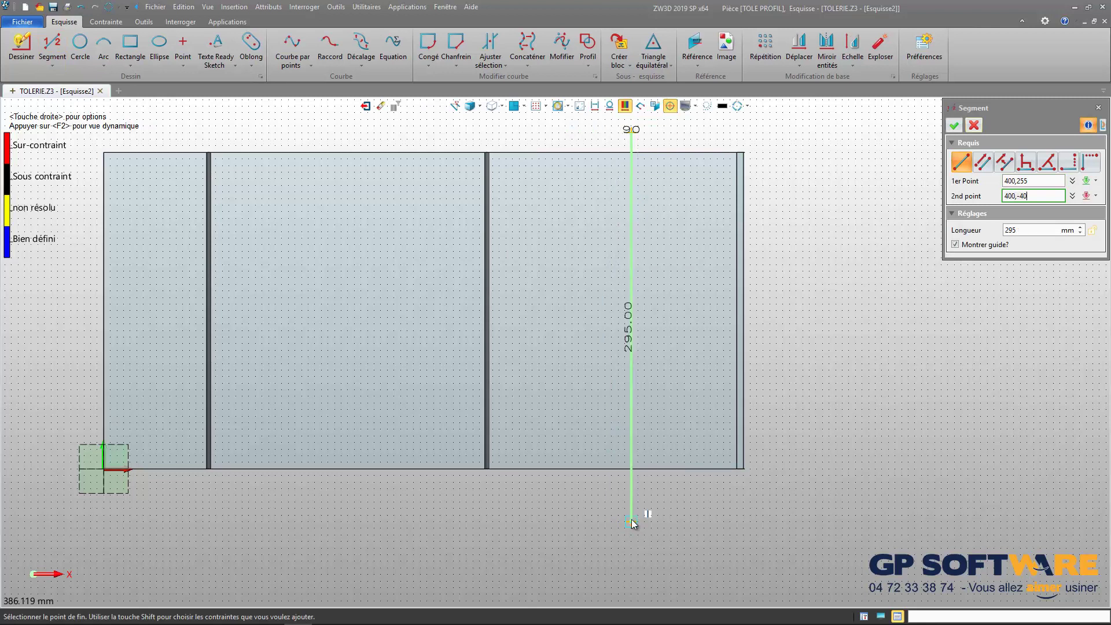
{"action": "key", "text": "Return"}
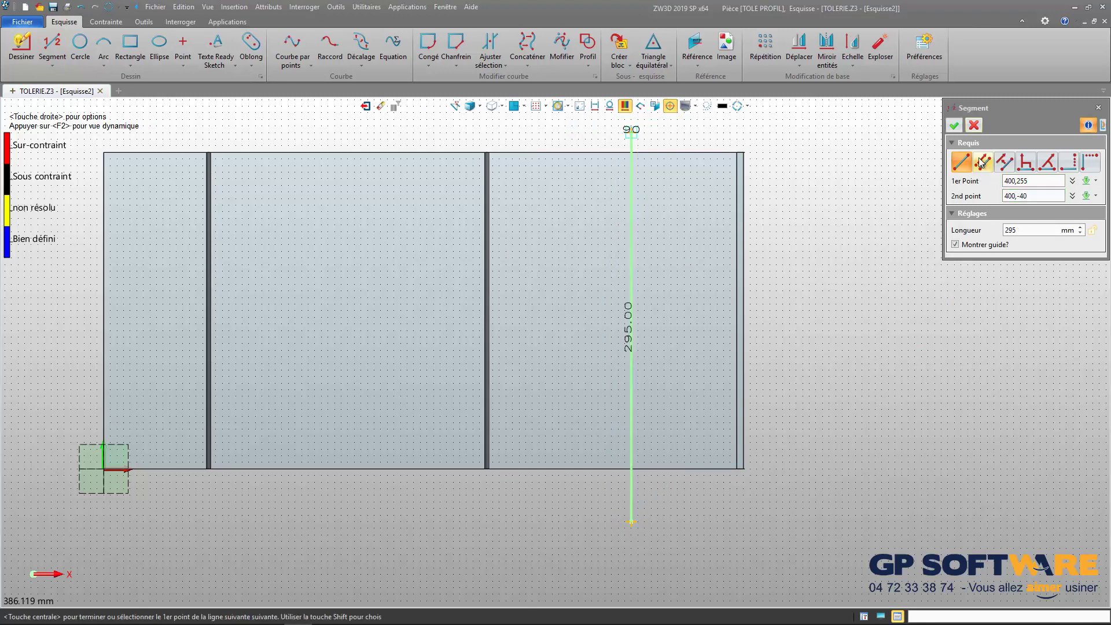
{"action": "left_click", "coordinate": [953, 126]}
{"action": "left_click", "coordinate": [1079, 130]}
{"action": "scroll", "coordinate": [727, 343], "scroll_direction": "down", "scroll_amount": 1}
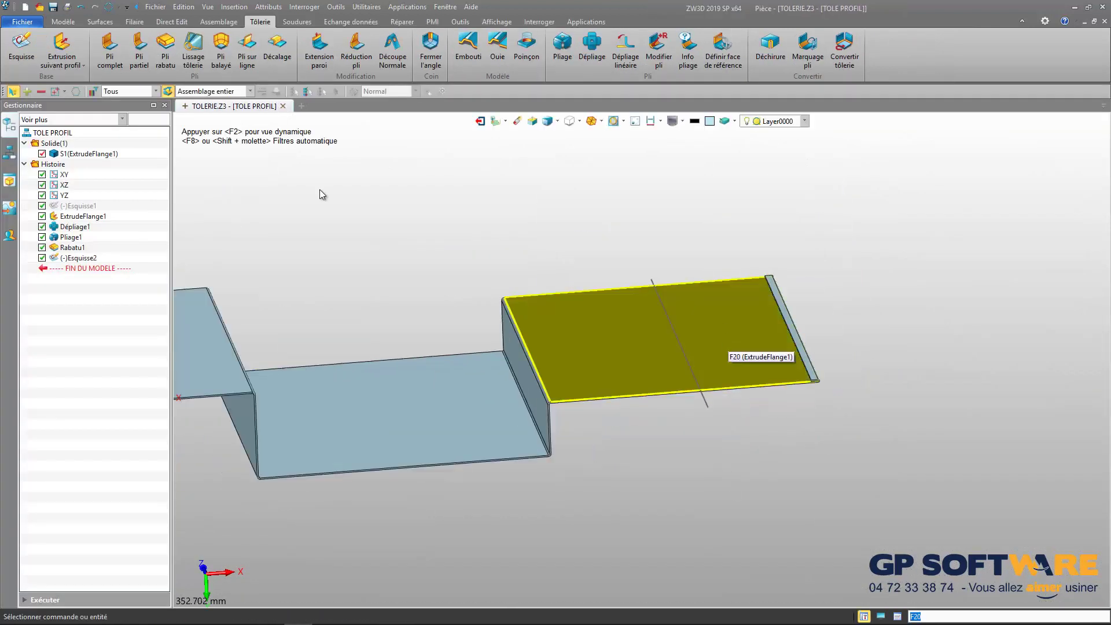
- Bend the end panel at 90° with a 1 mm radius along the sketched line, keeping the side towards the step fixed
{"action": "left_click", "coordinate": [257, 51]}
{"action": "left_click", "coordinate": [659, 295]}
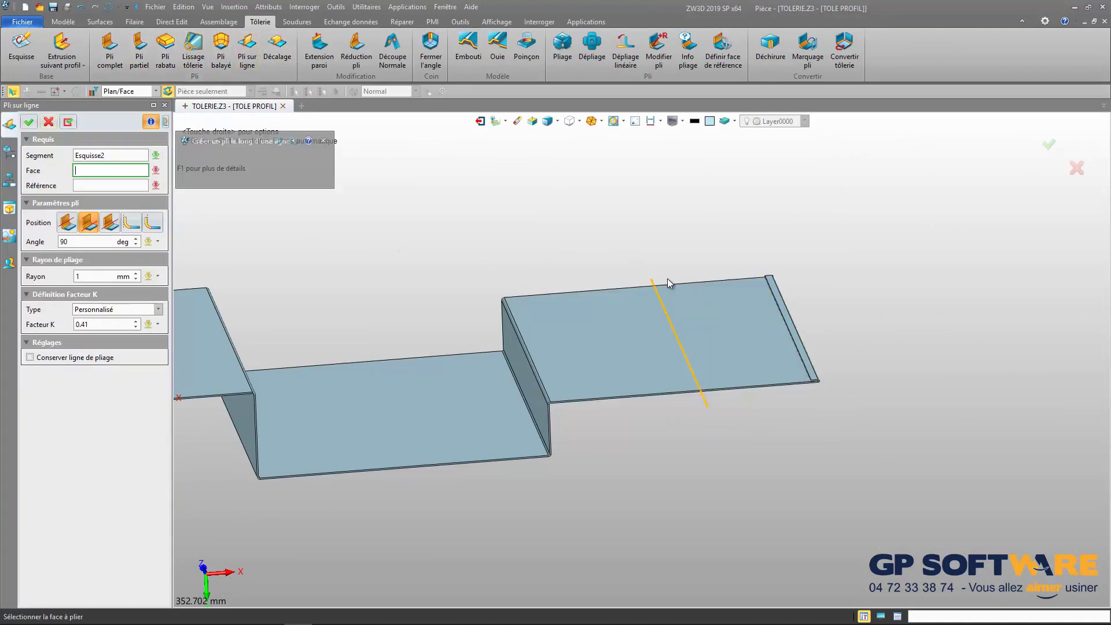
{"action": "left_click", "coordinate": [701, 317]}
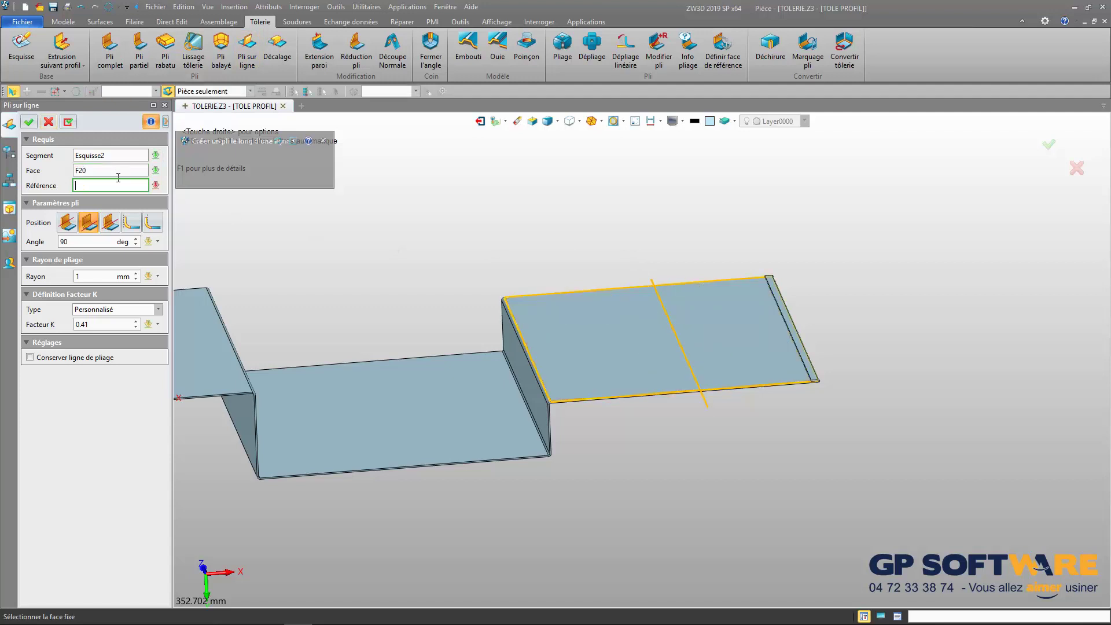
{"action": "left_click", "coordinate": [528, 301]}
{"action": "scroll", "coordinate": [626, 353], "scroll_direction": "up", "scroll_amount": 3}
{"action": "scroll", "coordinate": [628, 347], "scroll_direction": "down", "scroll_amount": 3}
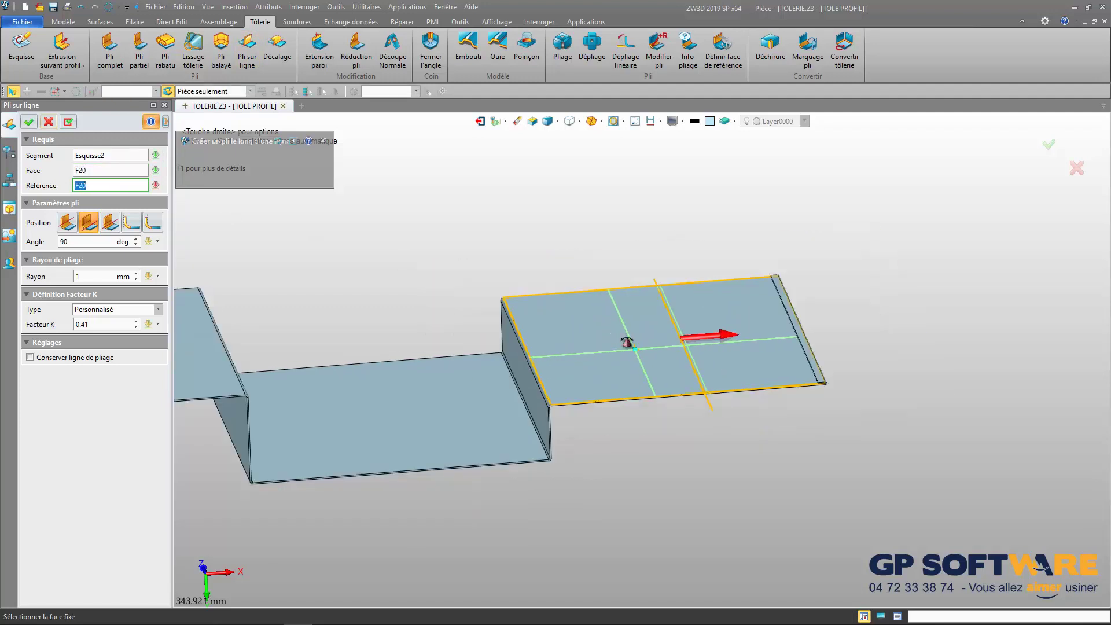
{"action": "mouse_move", "coordinate": [627, 342]}
{"action": "right_mouse_down"}
{"action": "mouse_move", "coordinate": [630, 355]}
{"action": "mouse_move", "coordinate": [626, 341]}
{"action": "right_mouse_up"}
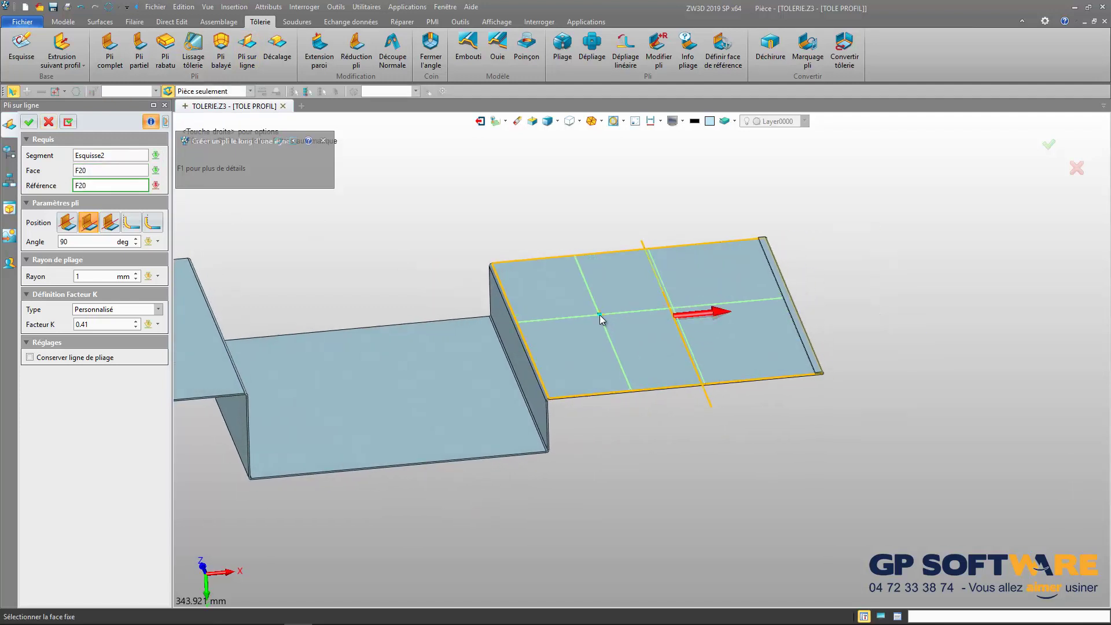
{"action": "left_click", "coordinate": [600, 316]}
{"action": "left_click", "coordinate": [1049, 146]}
- Examine the bent end panel and the whole stepped profile from different angles
{"action": "scroll", "coordinate": [672, 305], "scroll_direction": "down", "scroll_amount": 4}
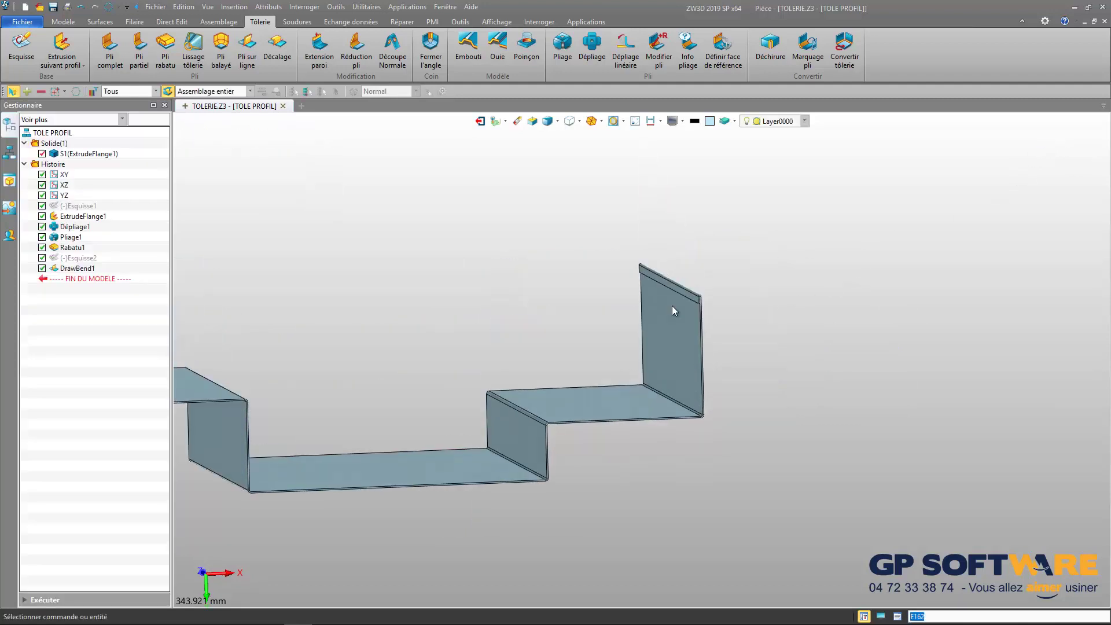
{"action": "scroll", "coordinate": [563, 376], "scroll_direction": "up", "scroll_amount": 3}
{"action": "right_click_drag", "start_coordinate": [564, 376], "coordinate": [559, 371]}
{"action": "scroll", "coordinate": [392, 376], "scroll_direction": "up", "scroll_amount": 3}
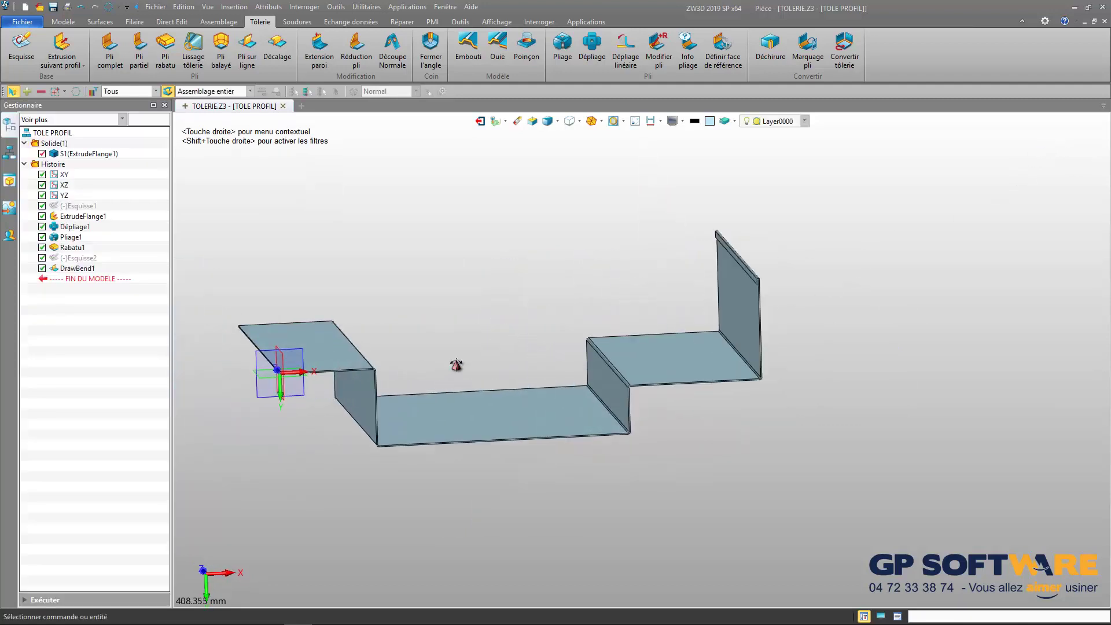
{"action": "mouse_move", "coordinate": [457, 365]}
{"action": "right_mouse_down"}
{"action": "mouse_move", "coordinate": [450, 356]}
{"action": "mouse_move", "coordinate": [449, 367]}
{"action": "mouse_move", "coordinate": [470, 371]}
{"action": "mouse_move", "coordinate": [443, 357]}
{"action": "right_mouse_up"}
{"action": "scroll", "coordinate": [503, 366], "scroll_direction": "down", "scroll_amount": 3}
{"action": "scroll", "coordinate": [430, 350], "scroll_direction": "up", "scroll_amount": 3}
{"action": "scroll", "coordinate": [443, 358], "scroll_direction": "down", "scroll_amount": 3}
- Leave the TOLE PROFIL part and create a new part named TREMIE with the default template in TOLERIE.Z3
{"action": "left_click", "coordinate": [480, 121]}
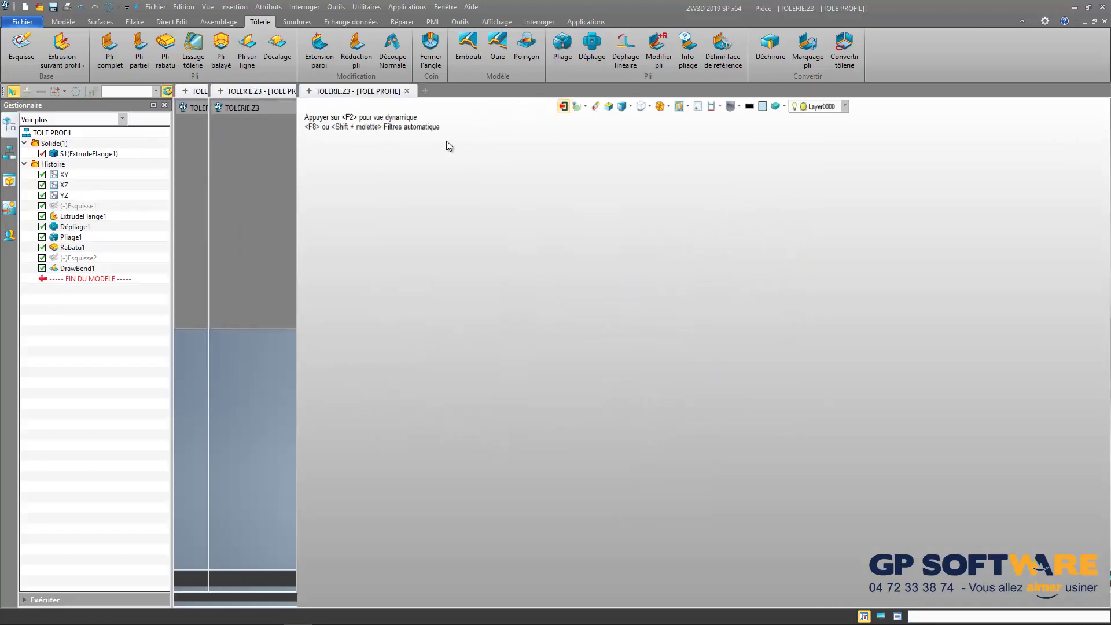
{"action": "left_click", "coordinate": [40, 161]}
{"action": "left_click", "coordinate": [26, 145]}
{"action": "left_click", "coordinate": [25, 160]}
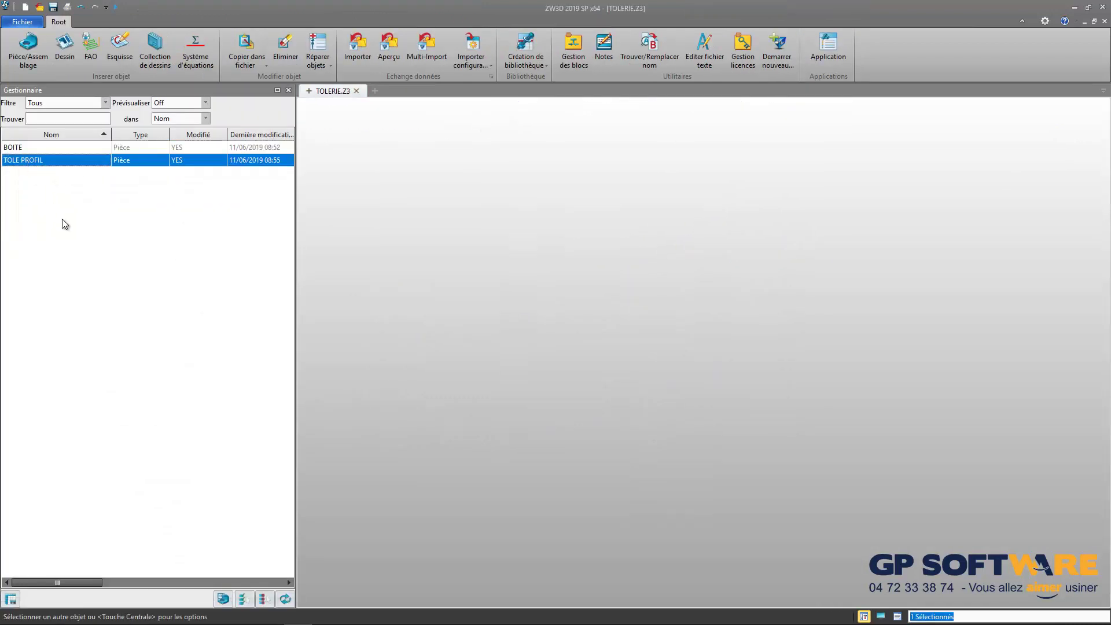
{"action": "left_click", "coordinate": [33, 183]}
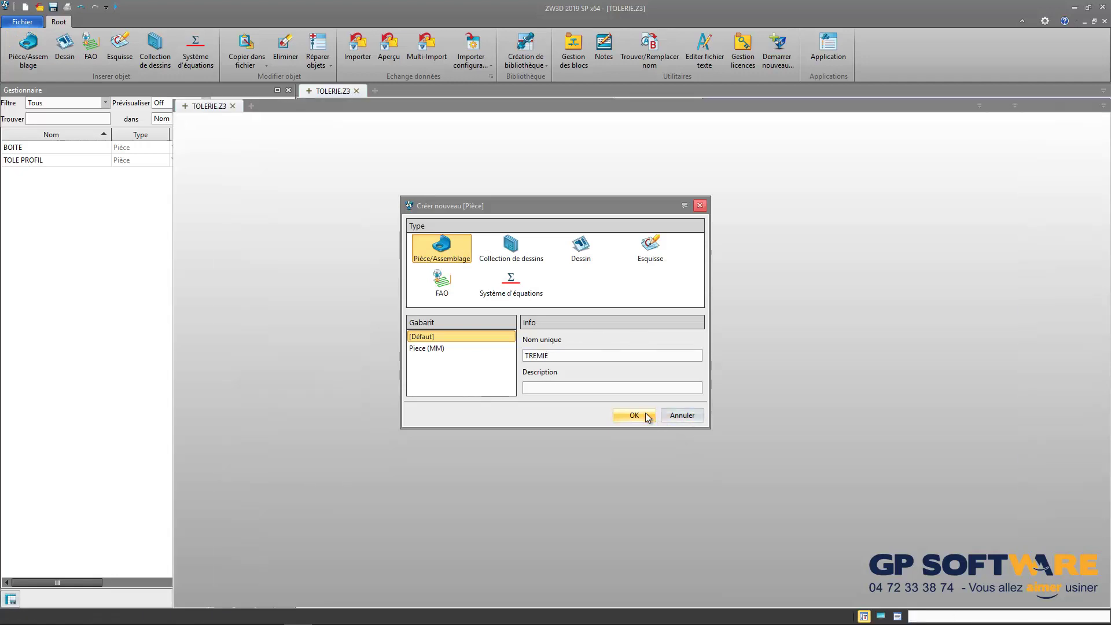
{"action": "left_click", "coordinate": [644, 414]}
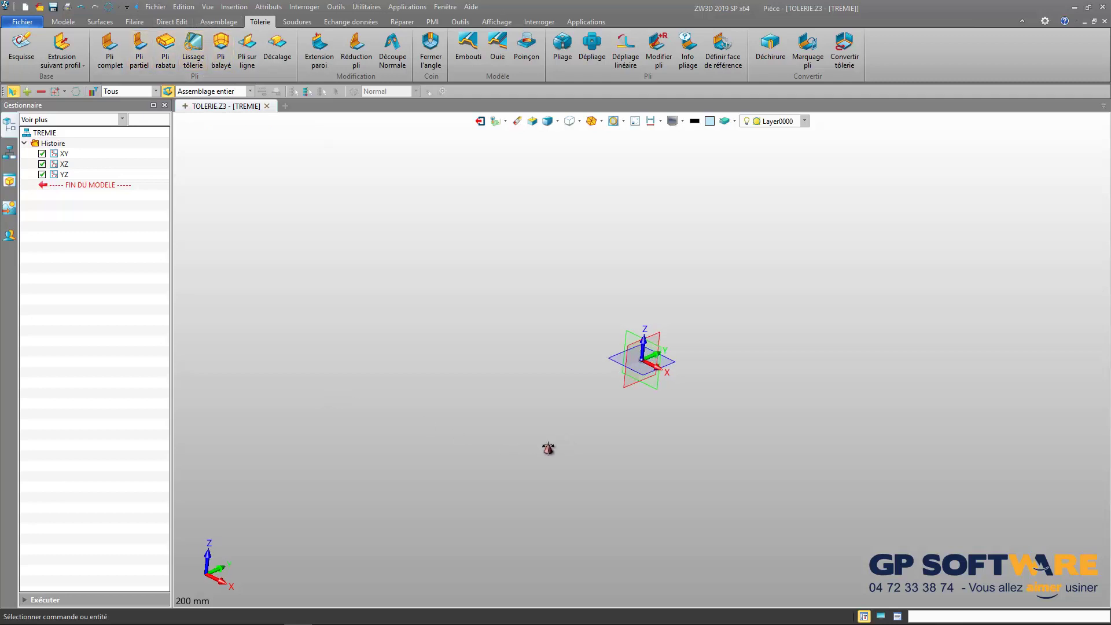
- Create a sketch on the XY plane of the TREMIE part
{"action": "left_click", "coordinate": [194, 49]}
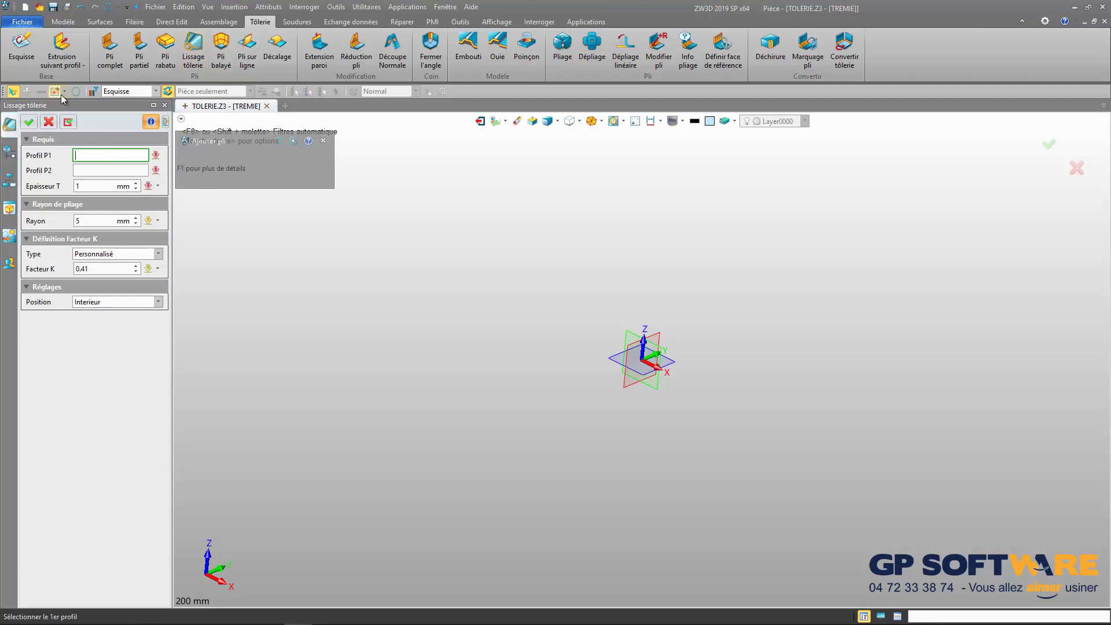
{"action": "left_click", "coordinate": [48, 122]}
{"action": "left_click", "coordinate": [21, 49]}
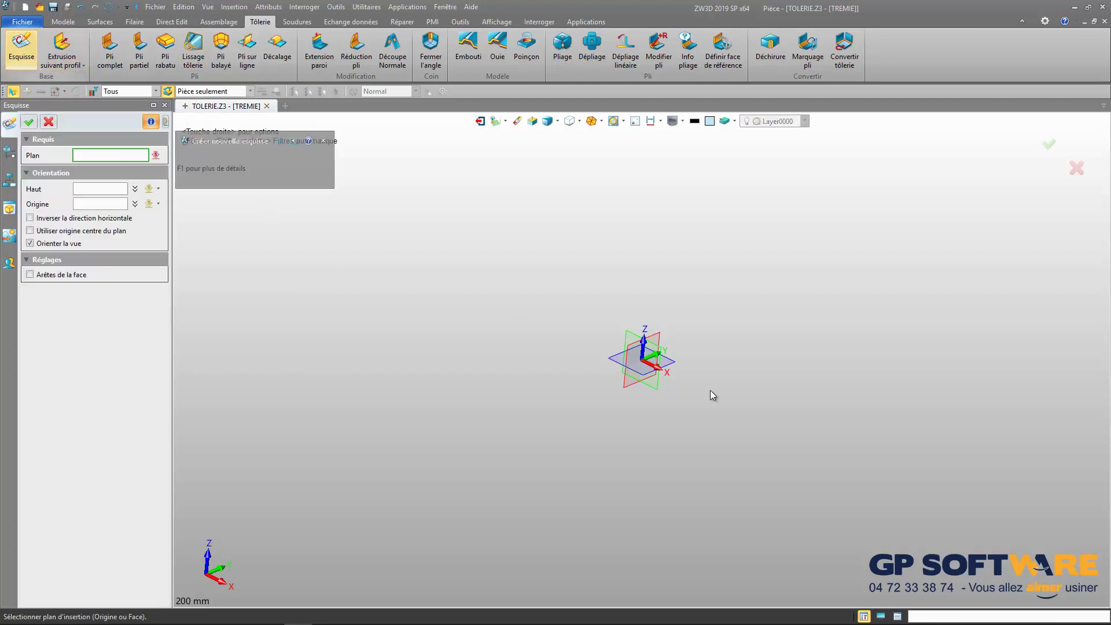
{"action": "left_click", "coordinate": [675, 363]}
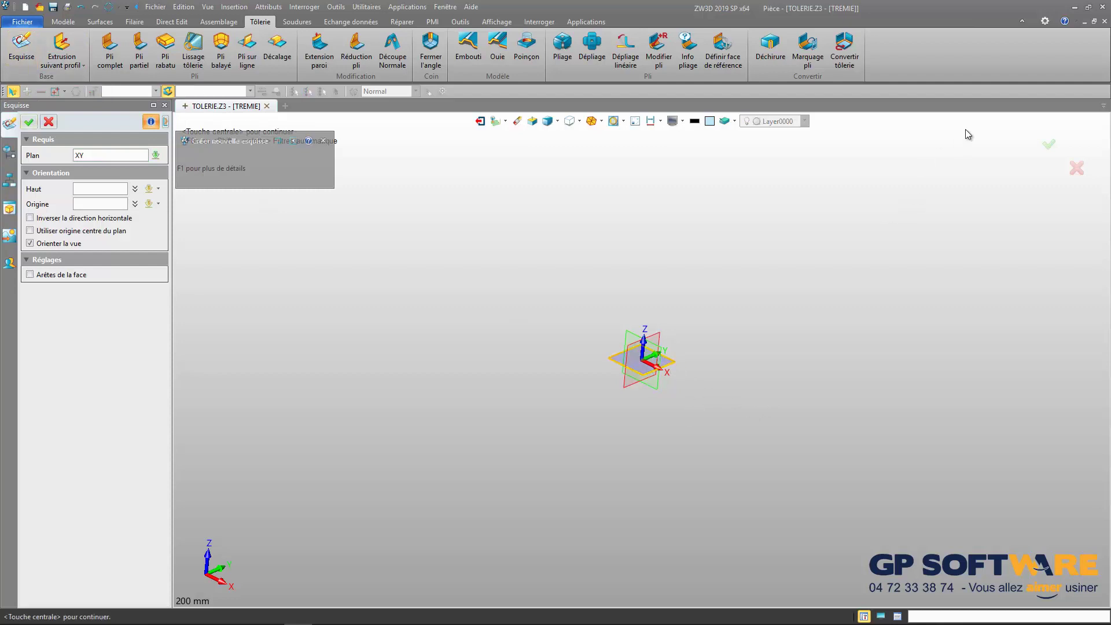
{"action": "left_click", "coordinate": [1049, 148]}
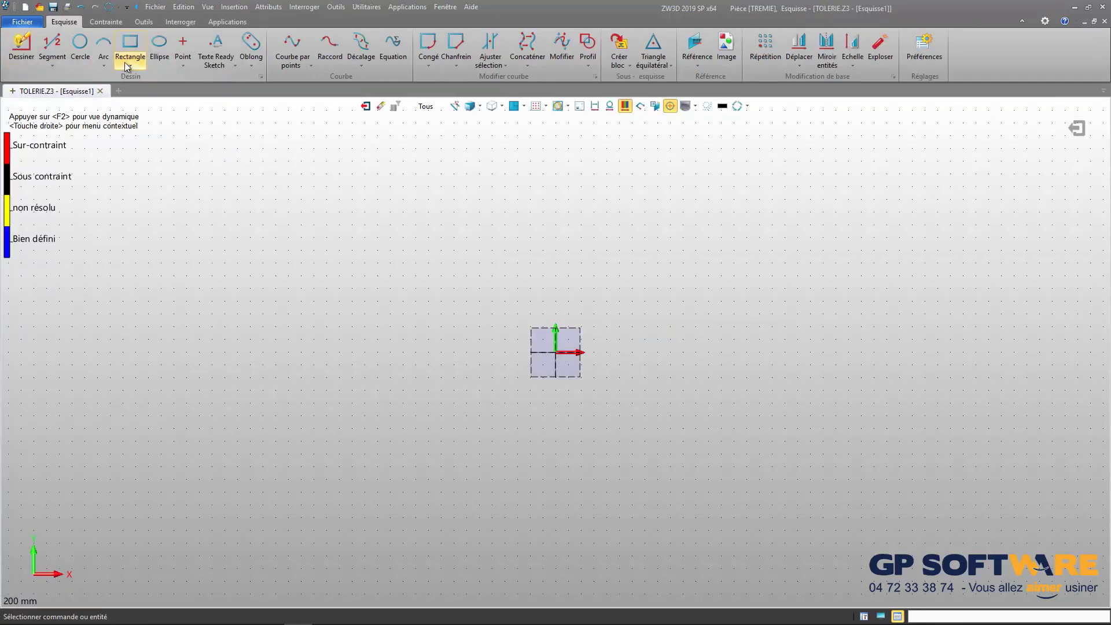
- Draw an open U-shaped polyline about 265 mm wide, with its base along the horizontal axis through the origin
{"action": "left_click", "coordinate": [128, 65]}
{"action": "left_click", "coordinate": [86, 65]}
{"action": "left_click", "coordinate": [52, 66]}
{"action": "left_click", "coordinate": [80, 103]}
{"action": "scroll", "coordinate": [236, 116], "scroll_direction": "down", "scroll_amount": 3}
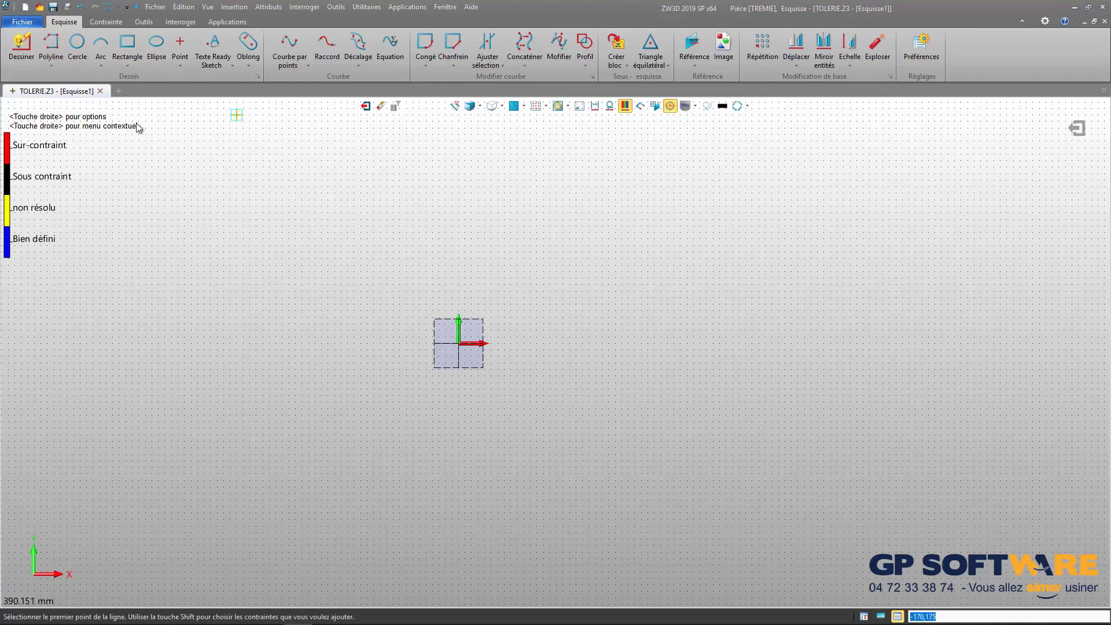
{"action": "left_click", "coordinate": [282, 191]}
{"action": "left_click", "coordinate": [283, 343]}
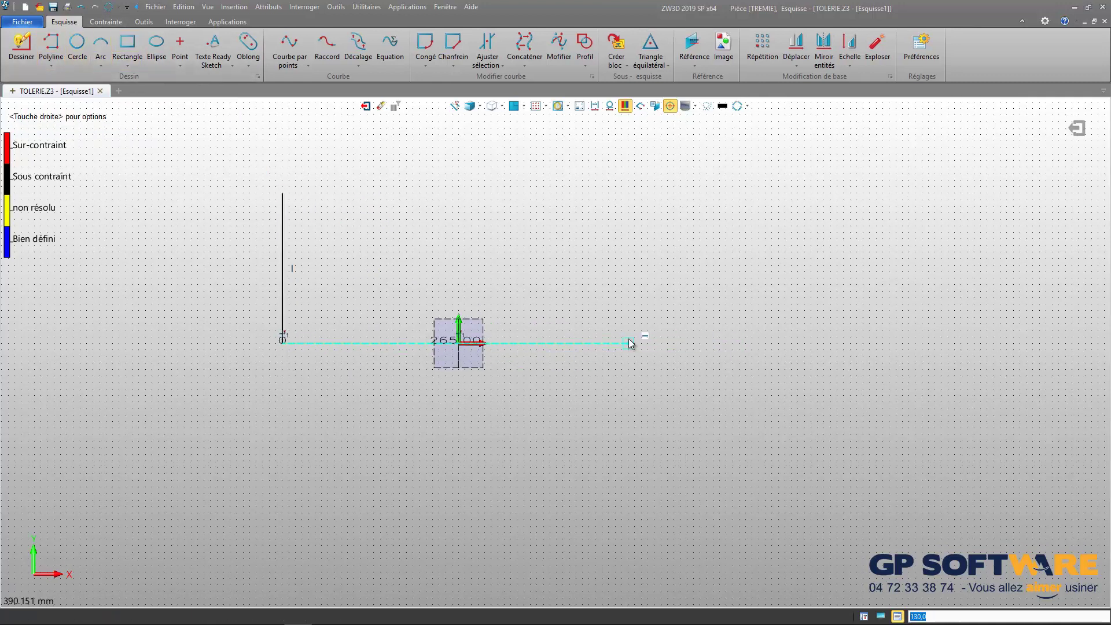
{"action": "left_click", "coordinate": [628, 343]}
{"action": "left_click", "coordinate": [628, 185]}
{"action": "middle_click", "coordinate": [694, 241]}
- Constrain the two vertical lines of the U profile to be symmetric about the YZ plane
{"action": "left_click", "coordinate": [106, 21]}
{"action": "left_click", "coordinate": [121, 52]}
{"action": "left_click", "coordinate": [459, 325]}
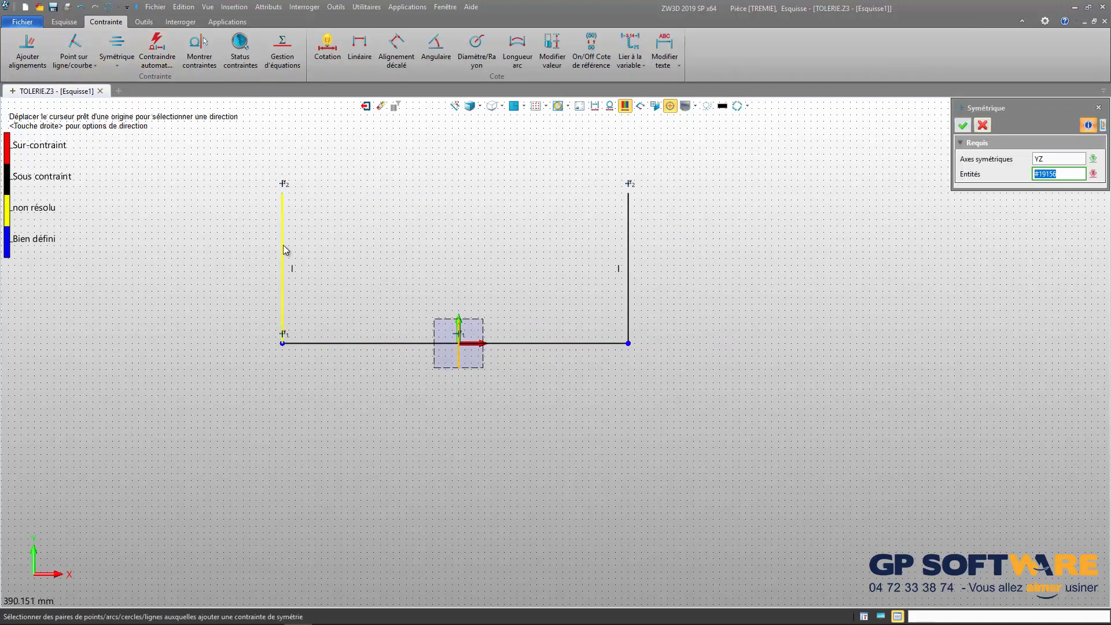
{"action": "left_click", "coordinate": [283, 249]}
{"action": "left_click", "coordinate": [628, 249]}
{"action": "left_click", "coordinate": [962, 125]}
- Dimension the U profile's base width and one vertical side's height, and exit the sketch
{"action": "scroll", "coordinate": [710, 280], "scroll_direction": "up", "scroll_amount": 3}
{"action": "left_click", "coordinate": [328, 48]}
{"action": "left_click", "coordinate": [445, 369]}
{"action": "left_click", "coordinate": [452, 489]}
{"action": "left_click", "coordinate": [666, 550]}
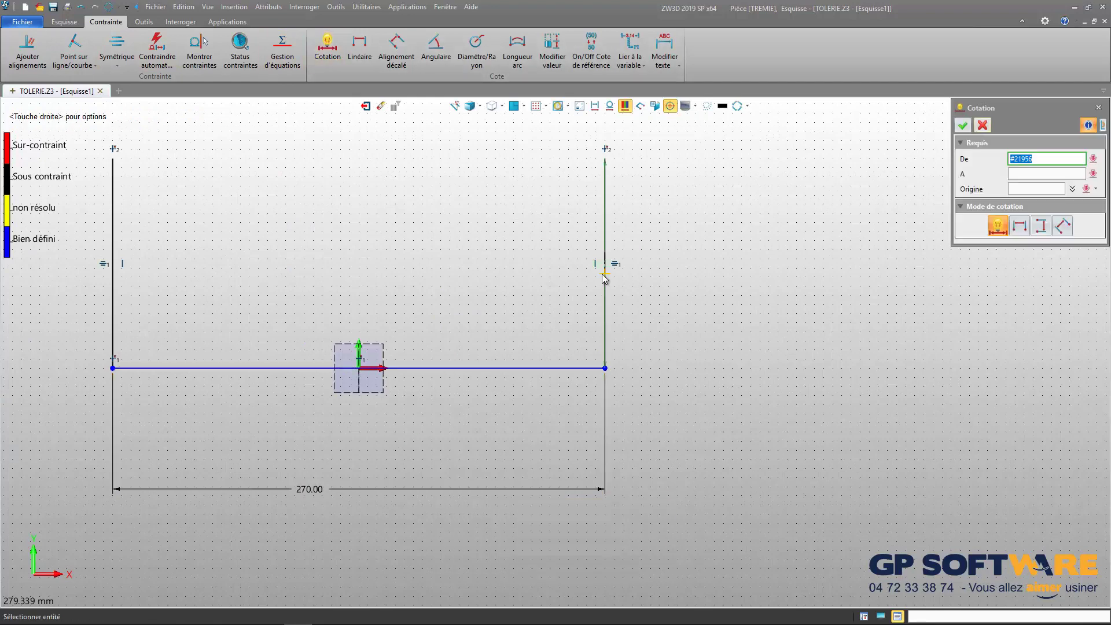
{"action": "left_click", "coordinate": [604, 278]}
{"action": "left_click", "coordinate": [669, 290]}
{"action": "left_click", "coordinate": [891, 359]}
{"action": "scroll", "coordinate": [624, 371], "scroll_direction": "down", "scroll_amount": 3}
{"action": "left_click", "coordinate": [963, 126]}
{"action": "left_click", "coordinate": [1076, 127]}
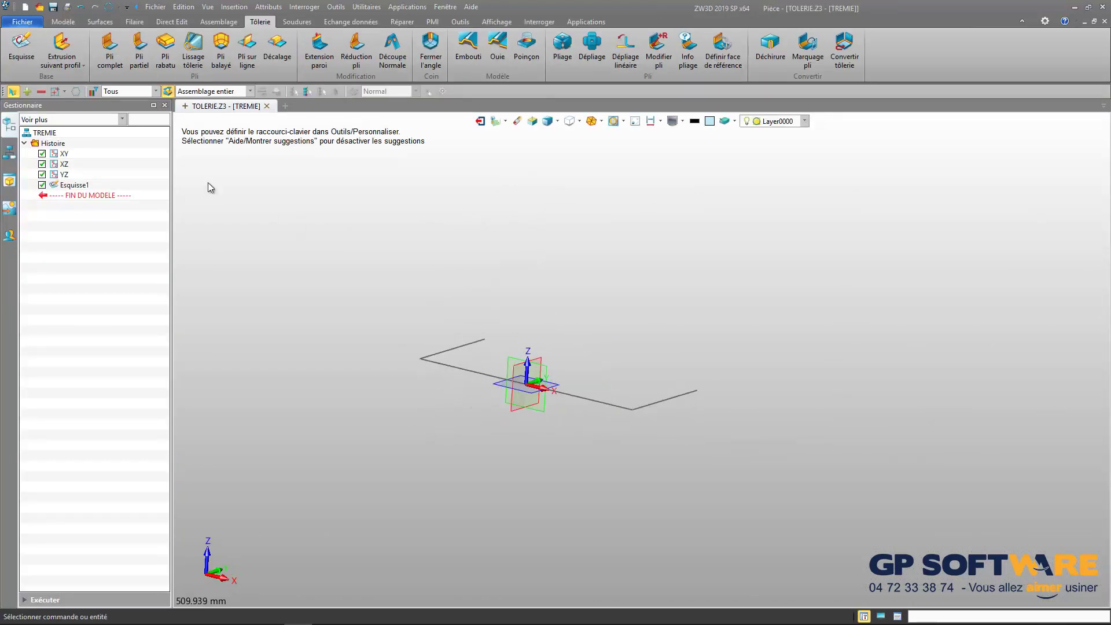
- Create a reference plane offset 330 mm above the XY plane
{"action": "left_click", "coordinate": [62, 22]}
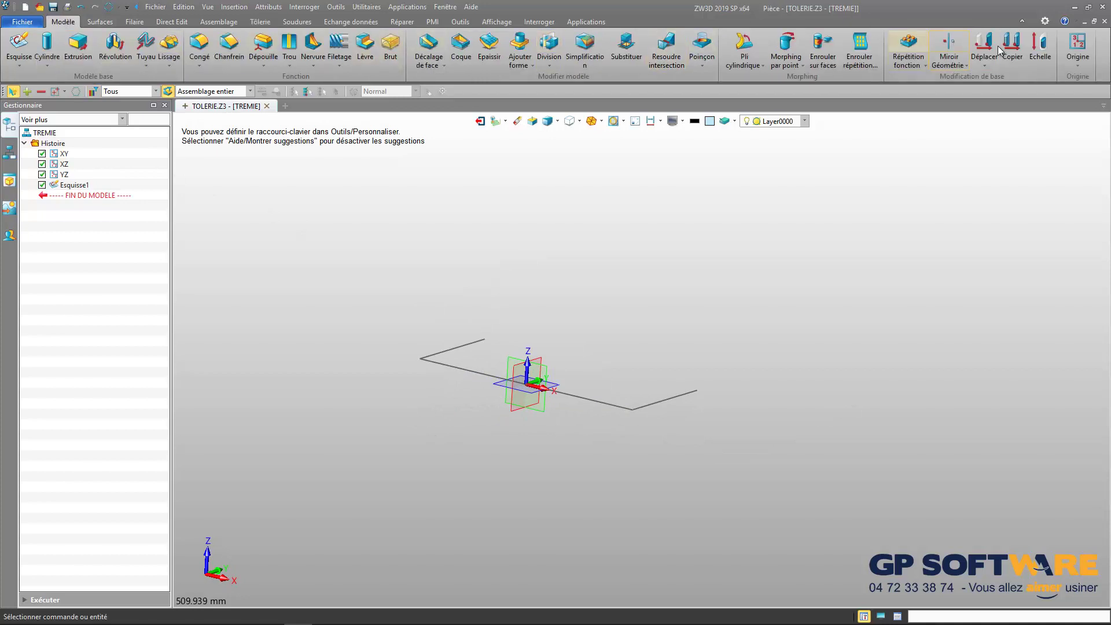
{"action": "left_click", "coordinate": [1078, 45]}
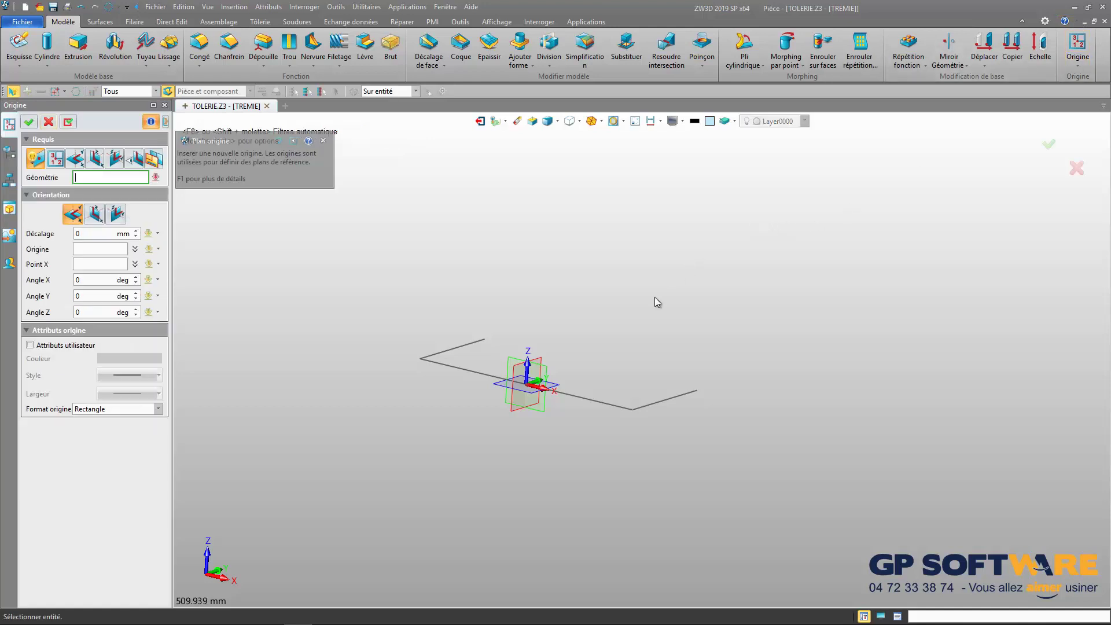
{"action": "left_click", "coordinate": [558, 386]}
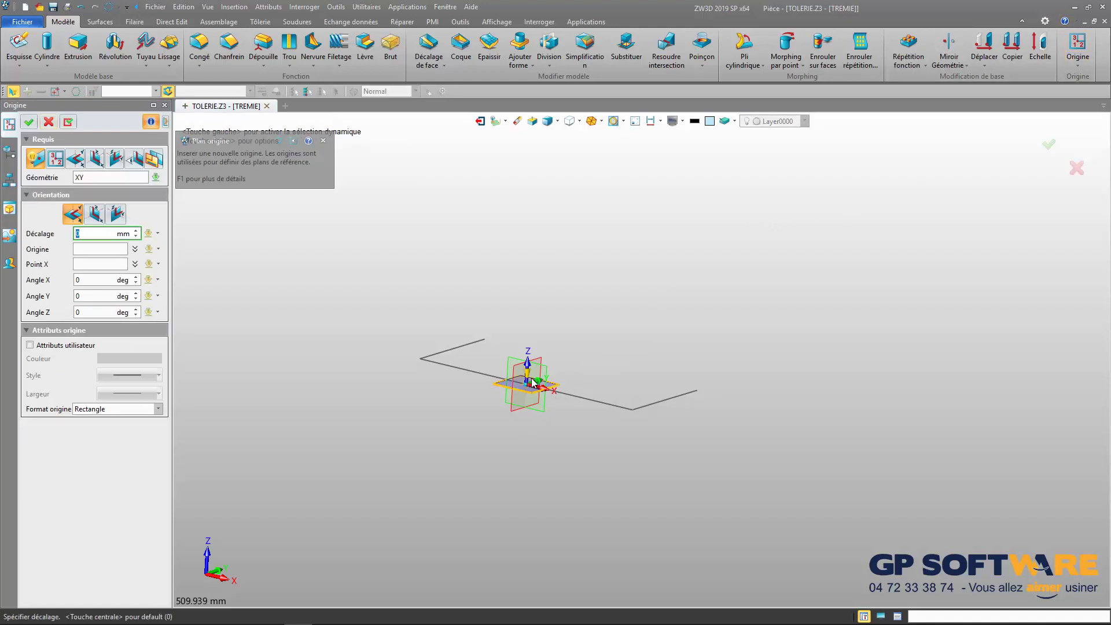
{"action": "scroll", "coordinate": [541, 351], "scroll_direction": "down", "scroll_amount": 2}
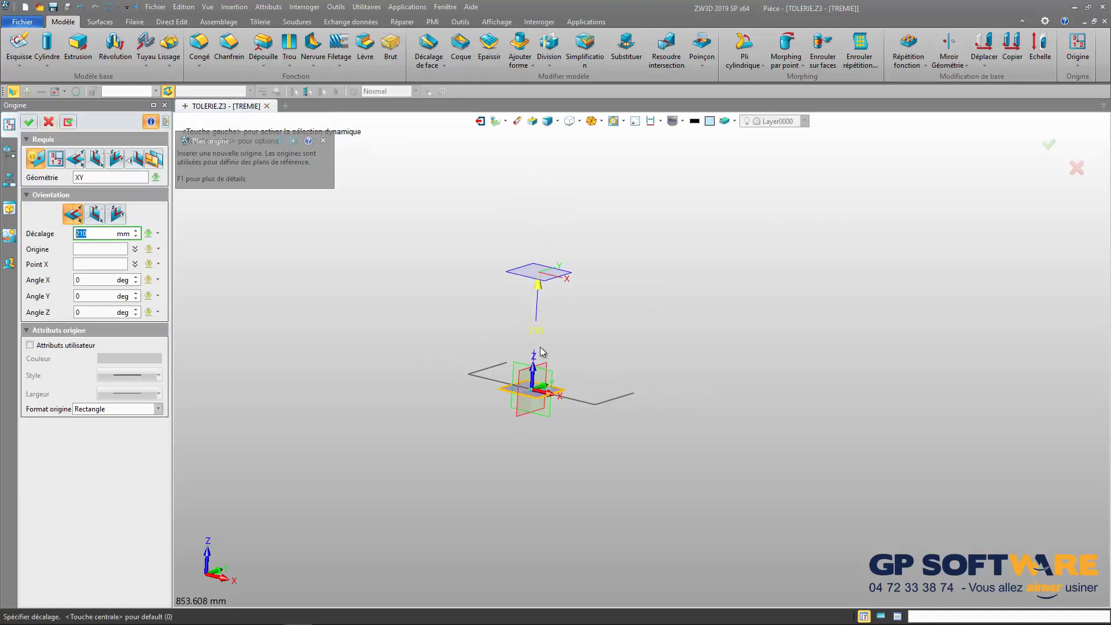
{"action": "left_click_drag", "start_coordinate": [539, 284], "coordinate": [544, 217]}
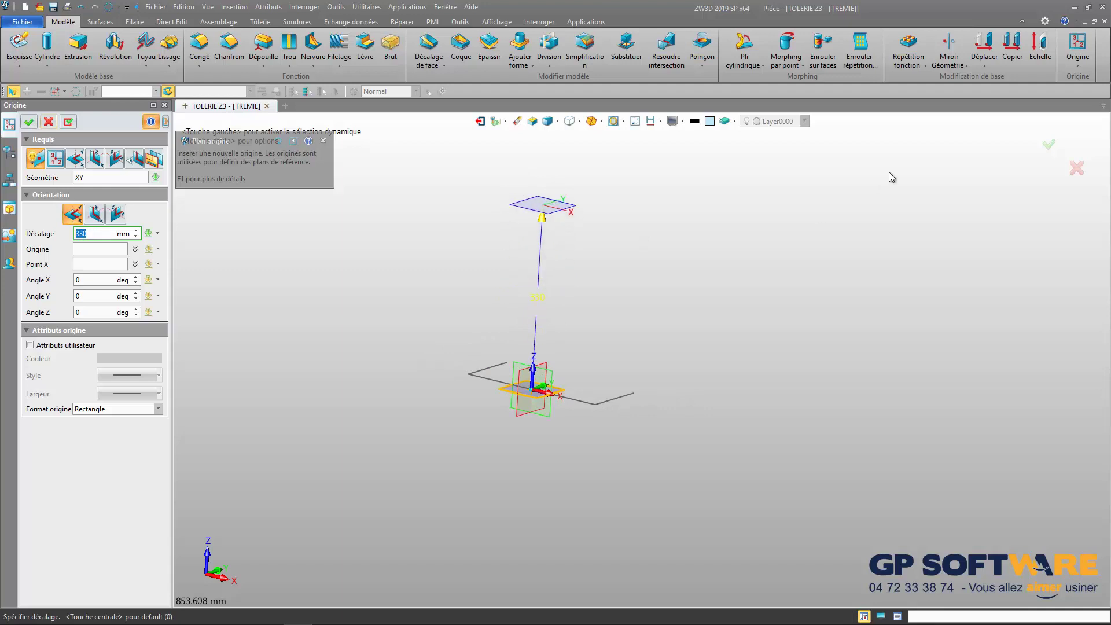
{"action": "left_click", "coordinate": [1047, 147]}
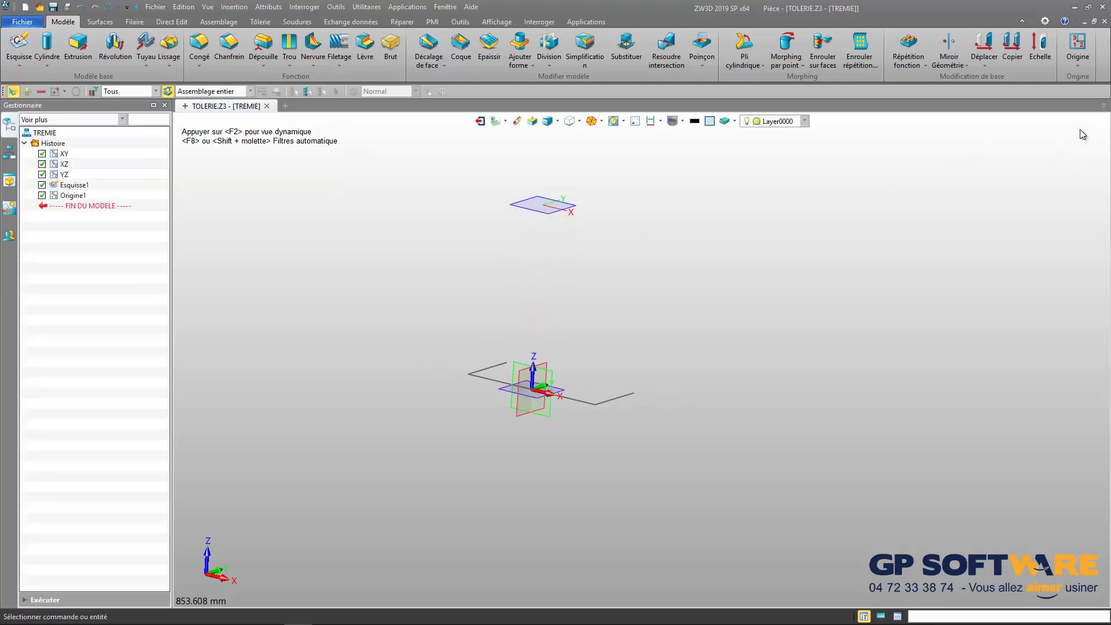
- Create a sketch on the new offset plane above the U profile
{"action": "left_click", "coordinate": [18, 46]}
{"action": "left_click", "coordinate": [542, 210]}
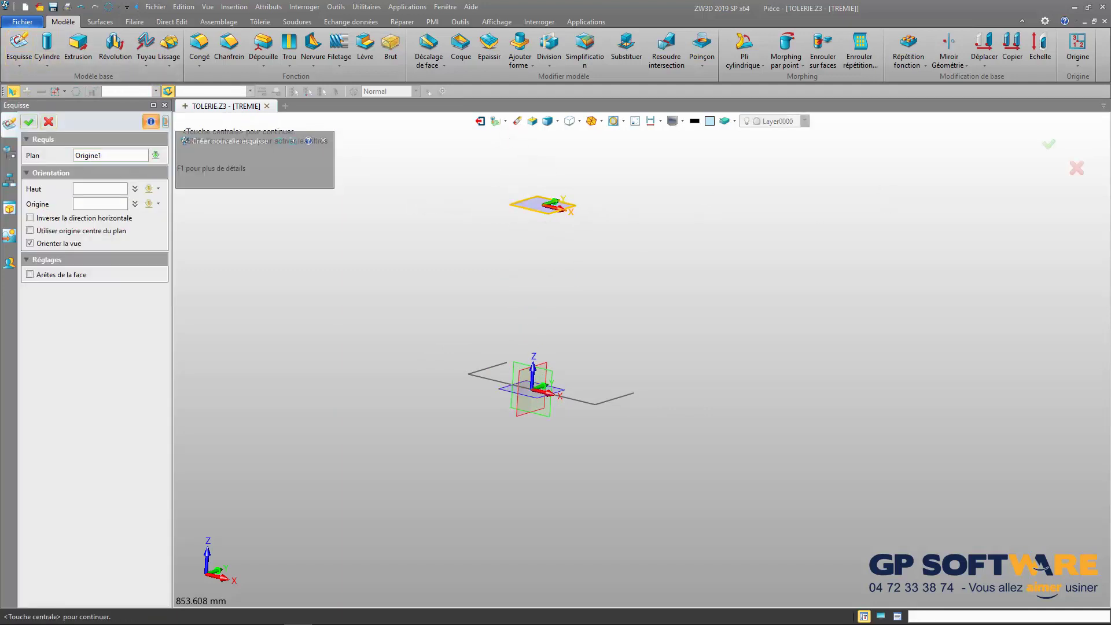
{"action": "left_click", "coordinate": [1047, 146]}
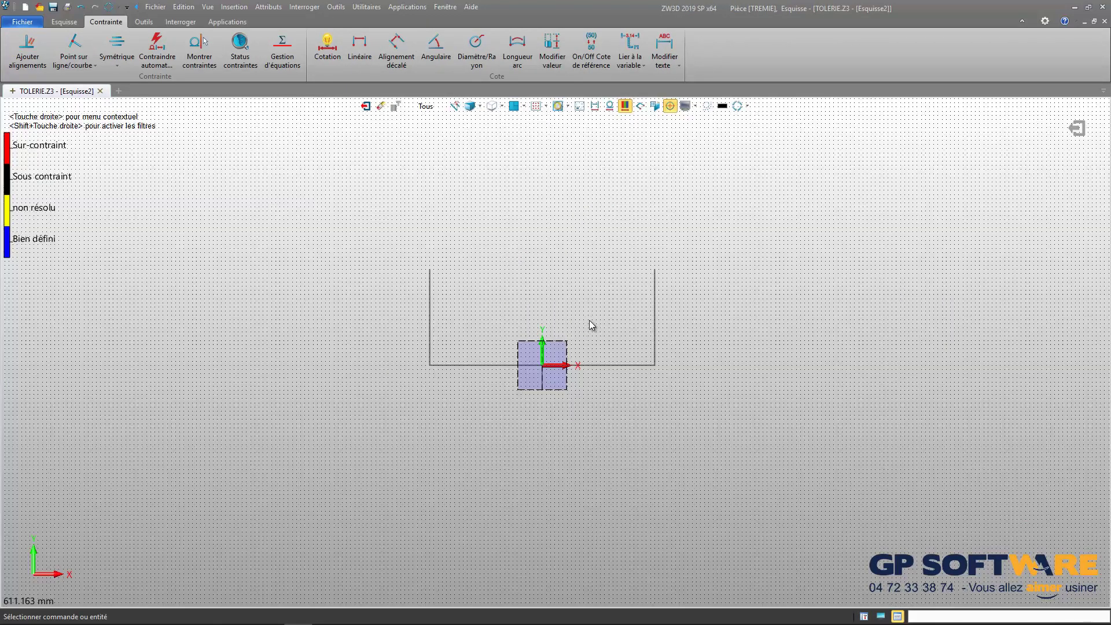
- Draw a downward-bulging half-circle arc of about 105 mm radius centred above the origin, raise its centre slightly and exit the sketch
{"action": "left_click", "coordinate": [64, 22]}
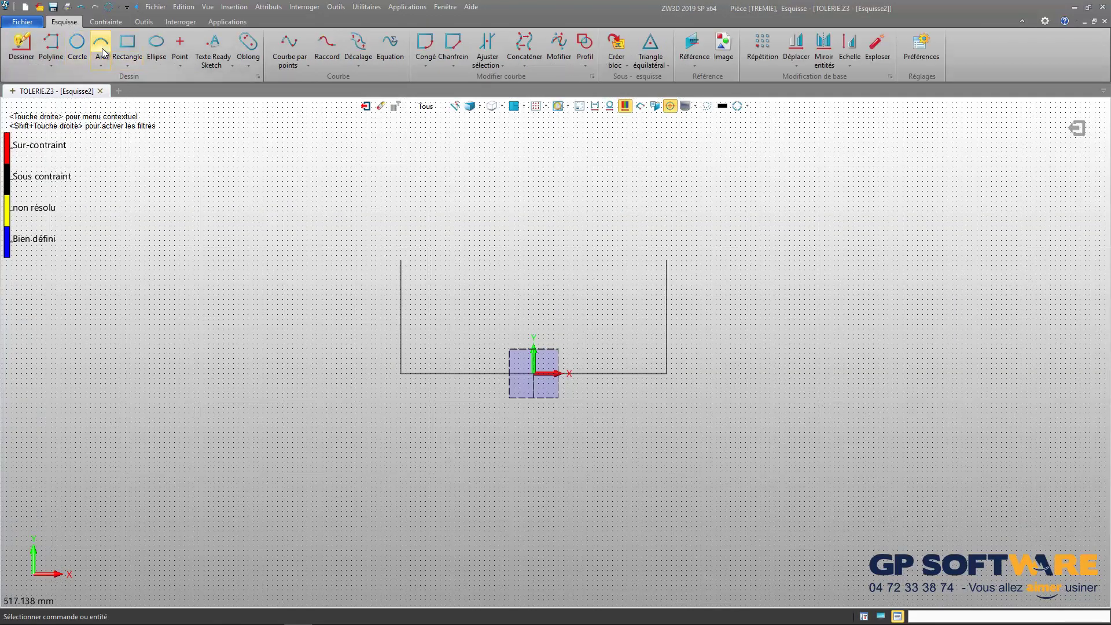
{"action": "left_click", "coordinate": [104, 65]}
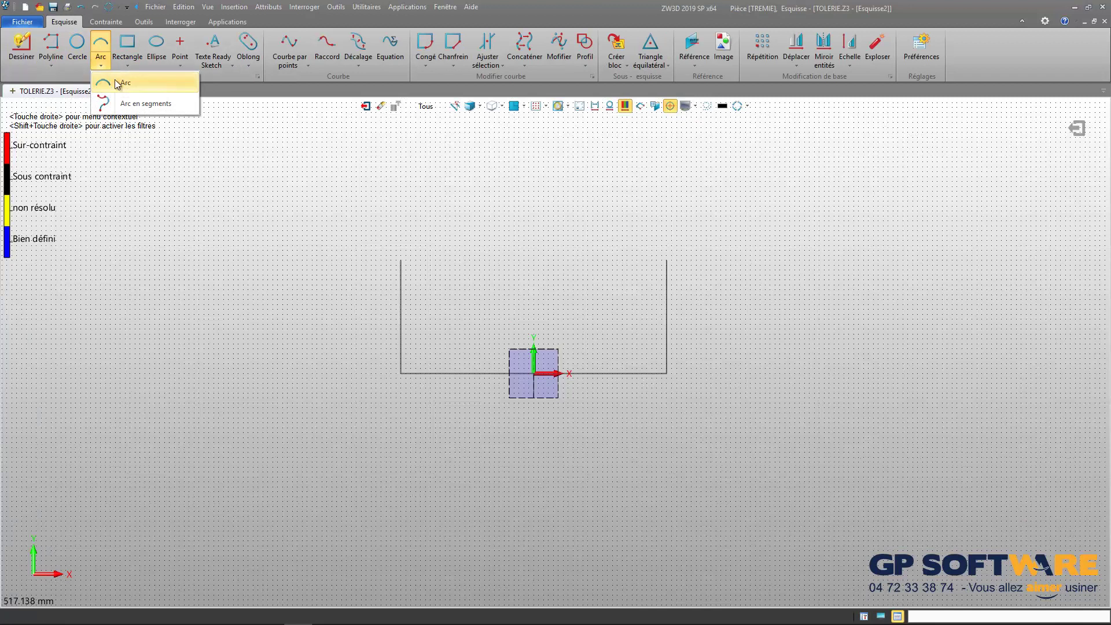
{"action": "left_click", "coordinate": [116, 81]}
{"action": "left_click", "coordinate": [1041, 162]}
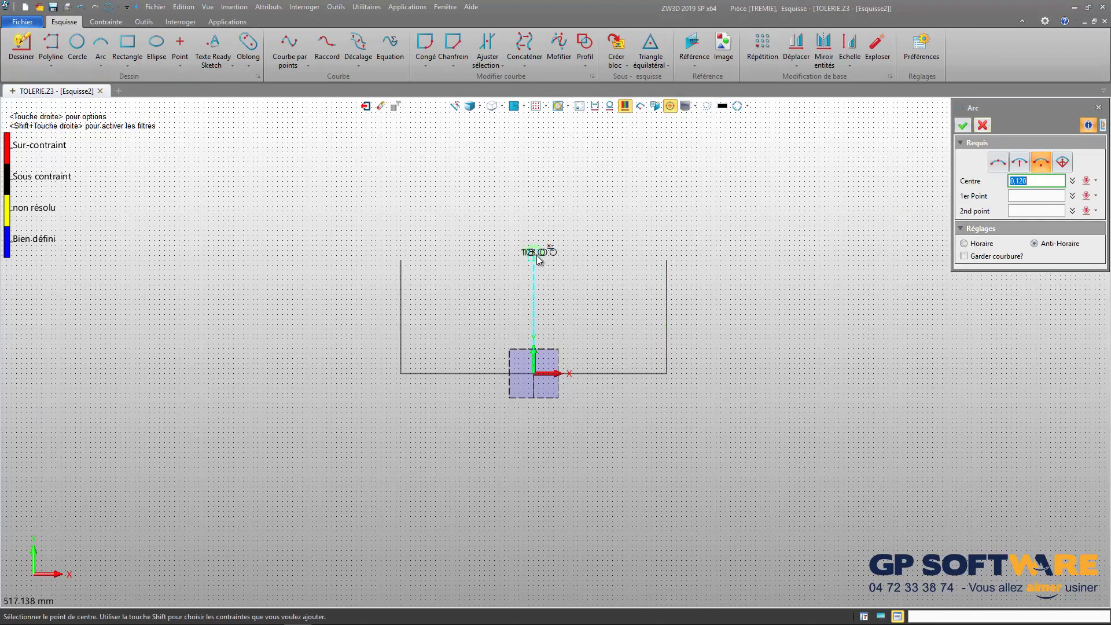
{"action": "left_click", "coordinate": [533, 274]}
{"action": "left_click", "coordinate": [424, 272]}
{"action": "left_click", "coordinate": [431, 274]}
{"action": "left_click", "coordinate": [635, 274]}
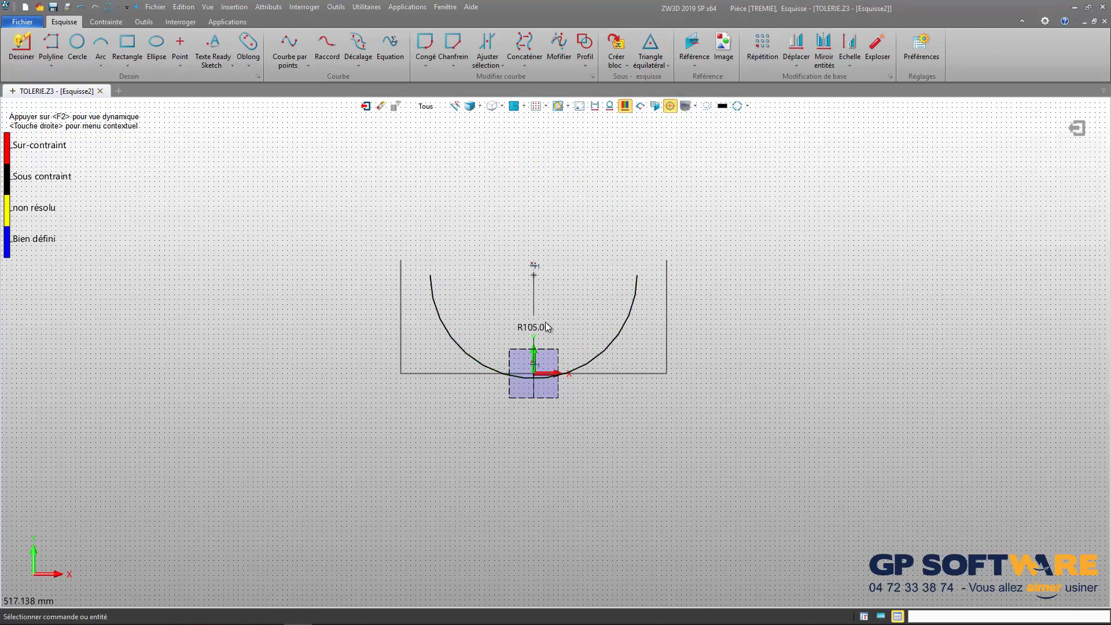
{"action": "left_click_drag", "start_coordinate": [533, 275], "coordinate": [534, 255]}
{"action": "left_click", "coordinate": [1076, 128]}
- Start a sheet-metal loft with the upper arc as the first profile and the lower U sketch as the second
{"action": "right_click_drag", "start_coordinate": [559, 321], "coordinate": [559, 343]}
{"action": "scroll", "coordinate": [556, 330], "scroll_direction": "down", "scroll_amount": 1}
{"action": "scroll", "coordinate": [557, 223], "scroll_direction": "up", "scroll_amount": 1}
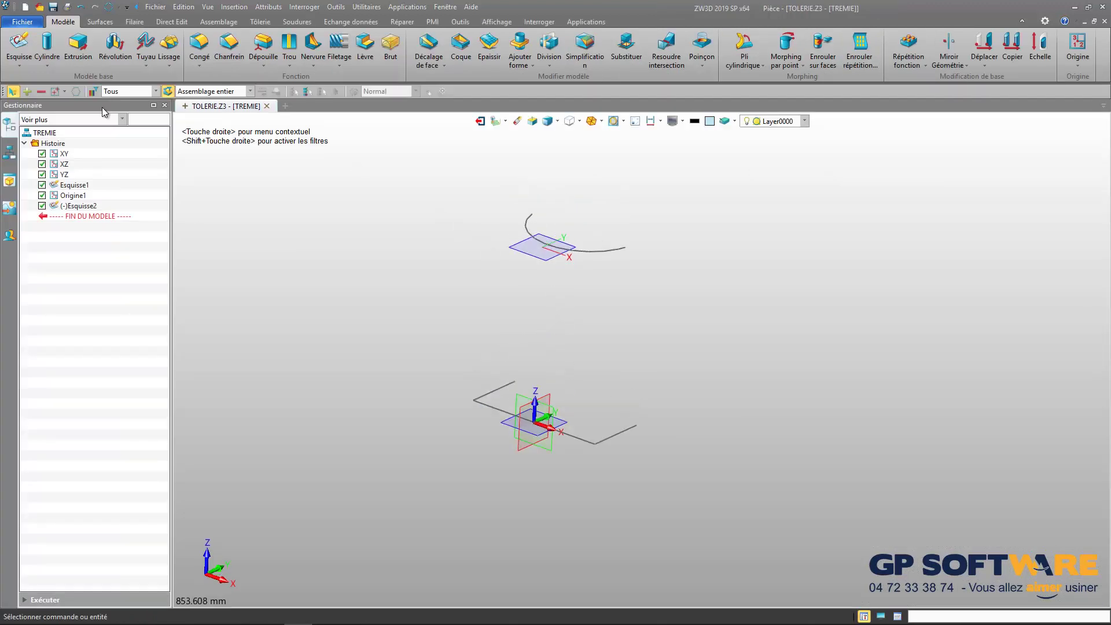
{"action": "left_click", "coordinate": [260, 21]}
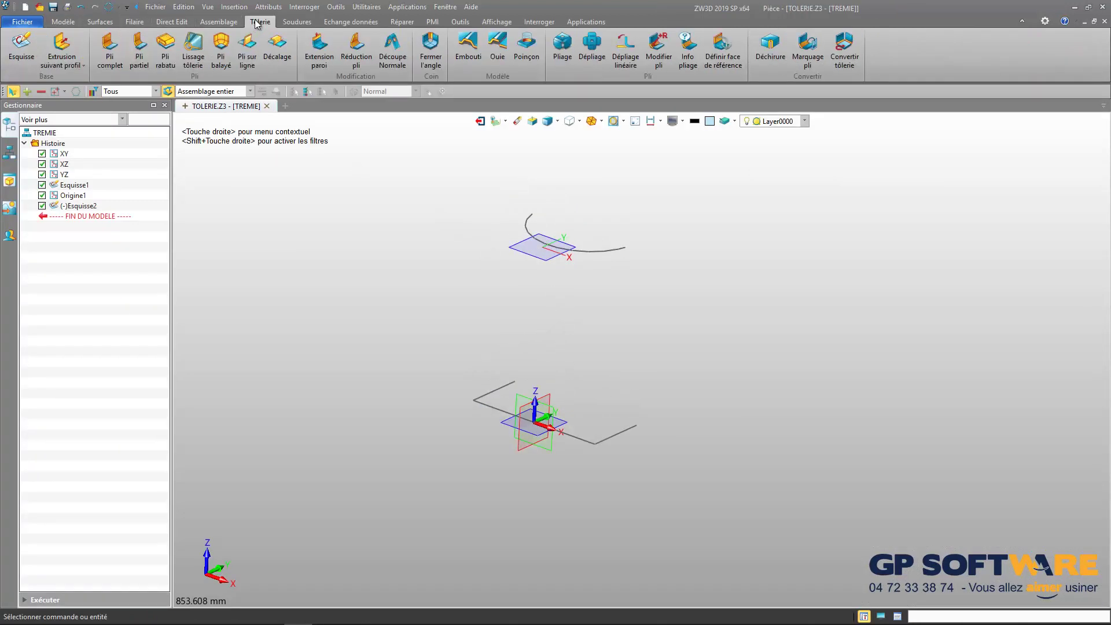
{"action": "left_click", "coordinate": [191, 49]}
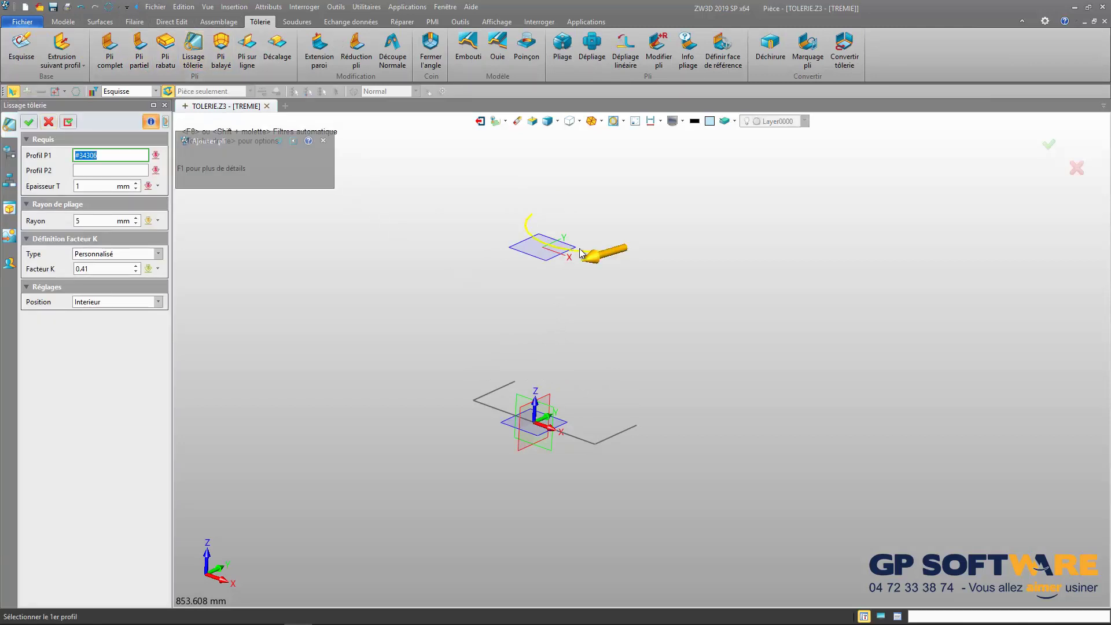
{"action": "middle_click", "coordinate": [614, 346]}
{"action": "left_click", "coordinate": [618, 431]}
{"action": "middle_click", "coordinate": [636, 371]}
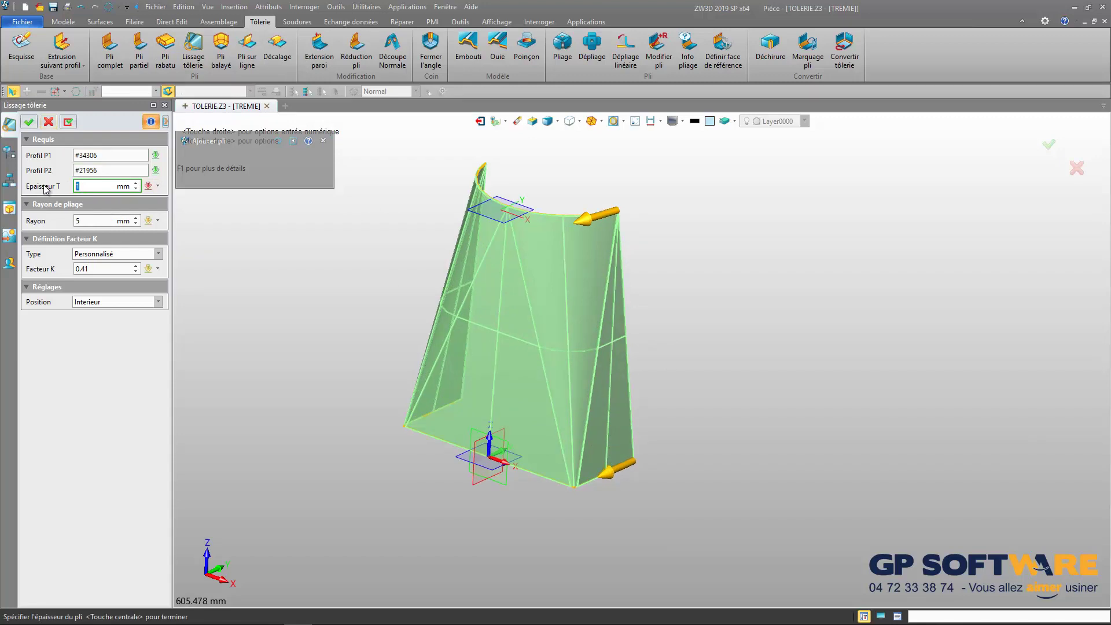
- Set the loft's sheet thickness to 2 mm, keep the 5 mm bend radius, and inspect the preview along both profiles
{"action": "left_click", "coordinate": [79, 220]}
{"action": "scroll", "coordinate": [558, 458], "scroll_direction": "up", "scroll_amount": 4}
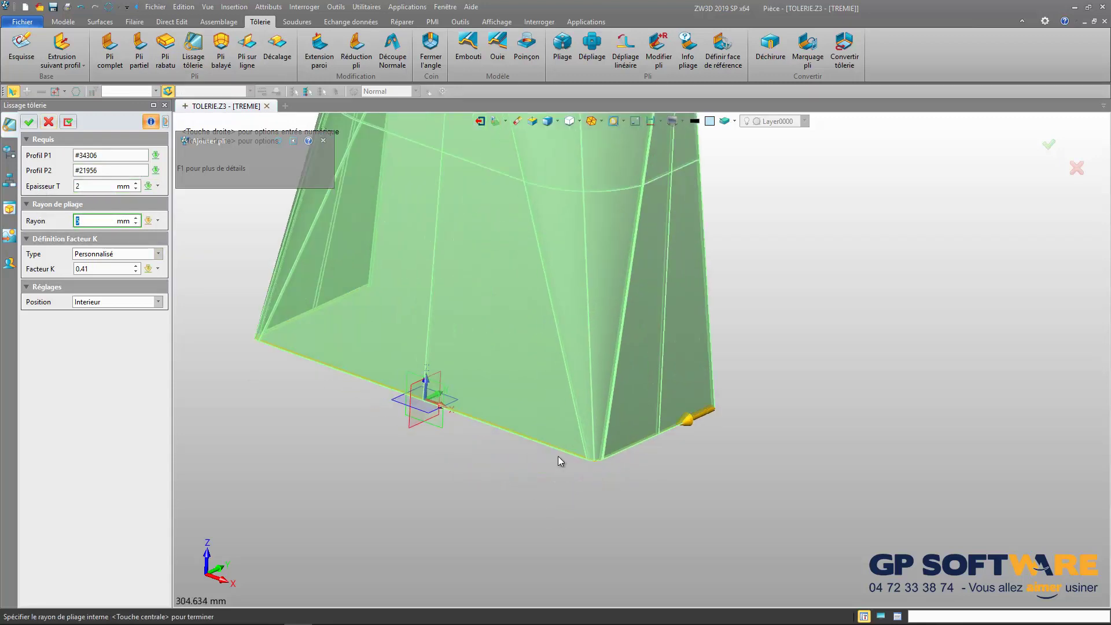
{"action": "scroll", "coordinate": [559, 456], "scroll_direction": "down", "scroll_amount": 4}
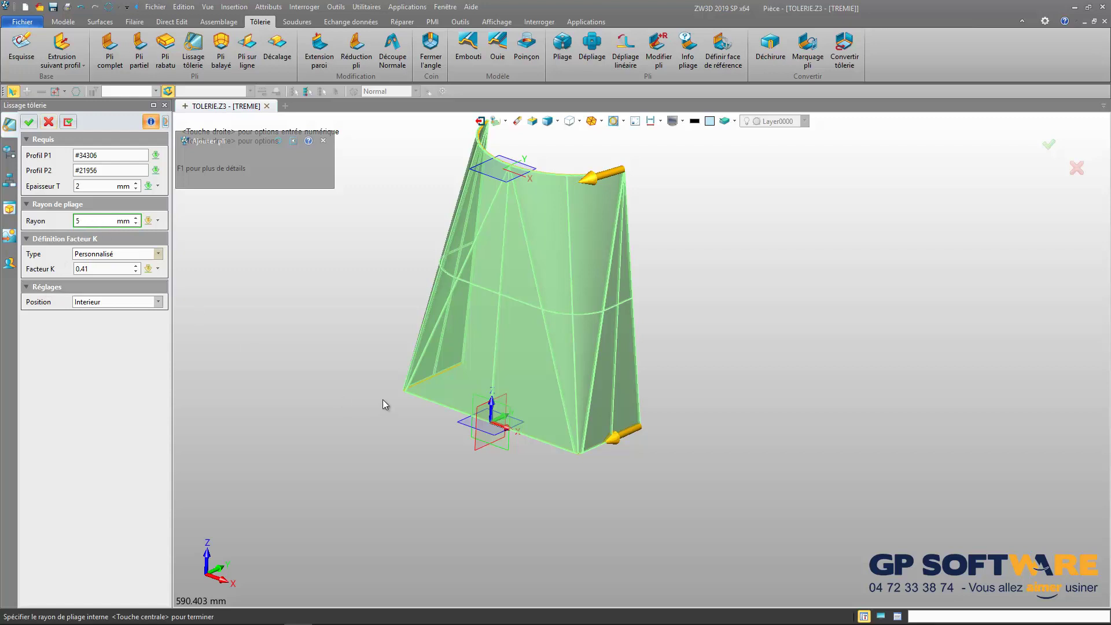
{"action": "middle_click_drag", "start_coordinate": [598, 260], "coordinate": [533, 226]}
{"action": "scroll", "coordinate": [507, 261], "scroll_direction": "up", "scroll_amount": 4}
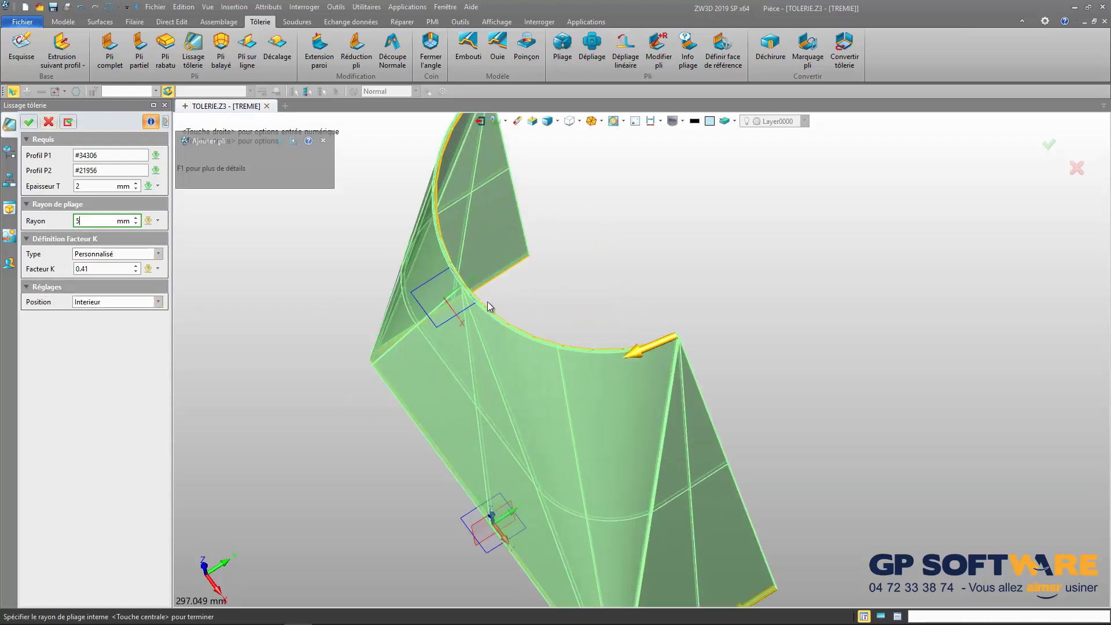
{"action": "scroll", "coordinate": [450, 304], "scroll_direction": "up", "scroll_amount": 4}
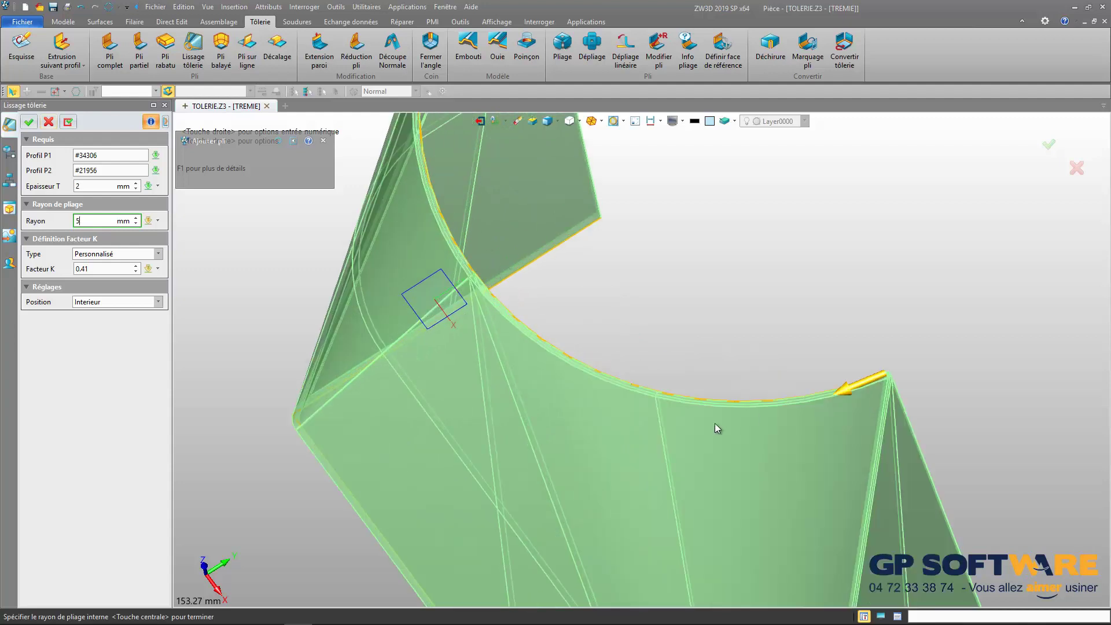
- Preview the loft with the Exterieur position, return it to Interieur and validate the sheet-metal loft
{"action": "left_click", "coordinate": [91, 305]}
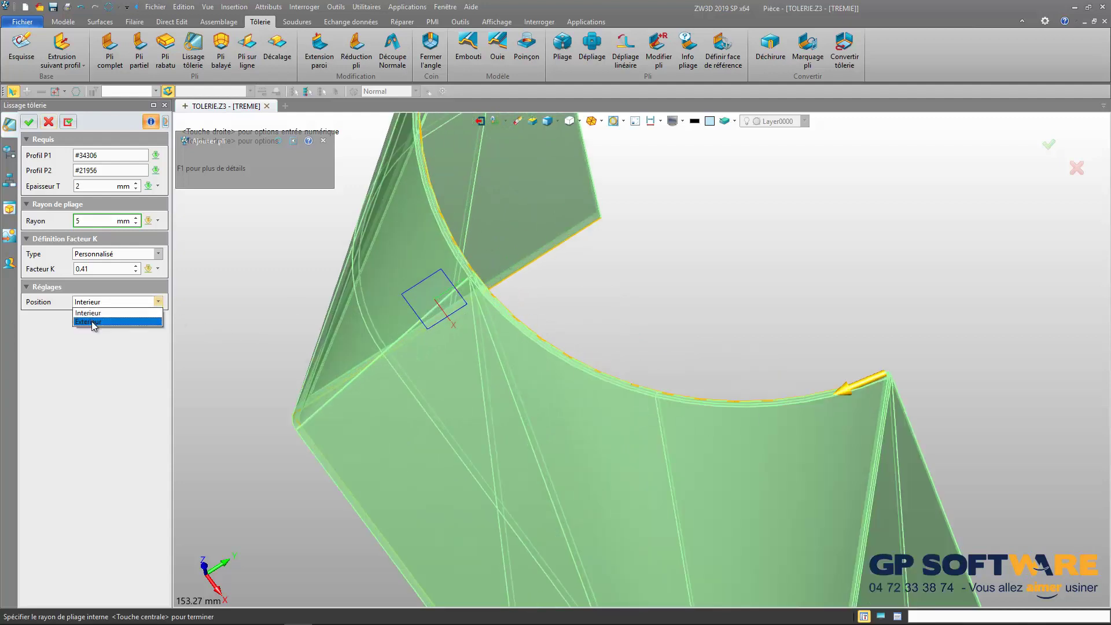
{"action": "left_click", "coordinate": [95, 322]}
{"action": "left_click", "coordinate": [158, 302]}
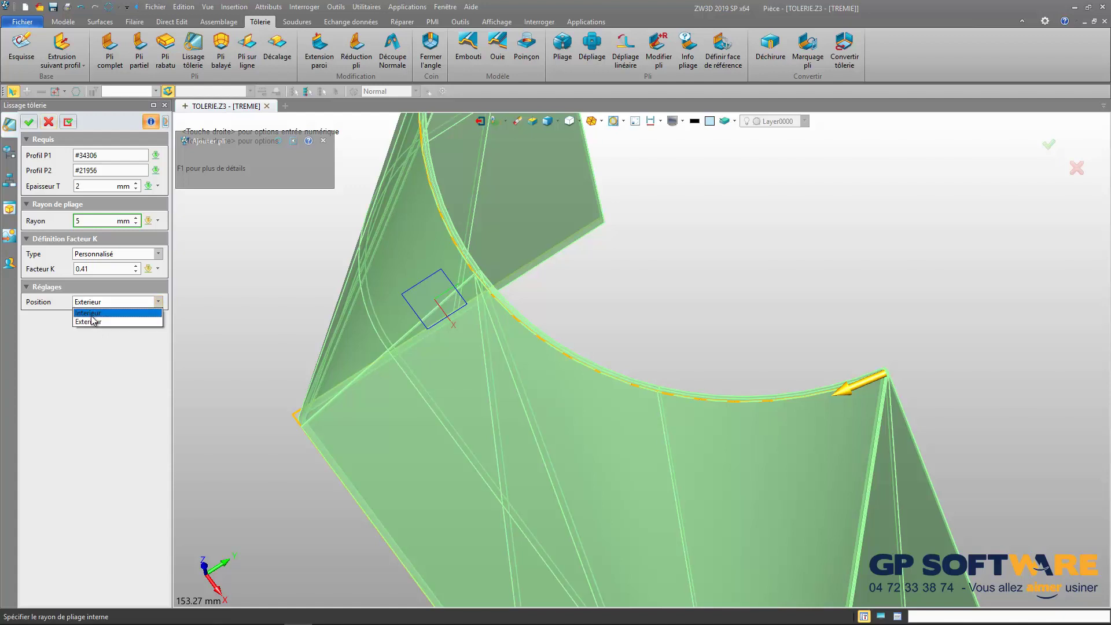
{"action": "left_click", "coordinate": [93, 313]}
{"action": "scroll", "coordinate": [616, 398], "scroll_direction": "down", "scroll_amount": 6}
{"action": "right_click_drag", "start_coordinate": [576, 380], "coordinate": [582, 485]}
{"action": "left_click", "coordinate": [33, 122]}
{"action": "scroll", "coordinate": [508, 346], "scroll_direction": "down", "scroll_amount": 4}
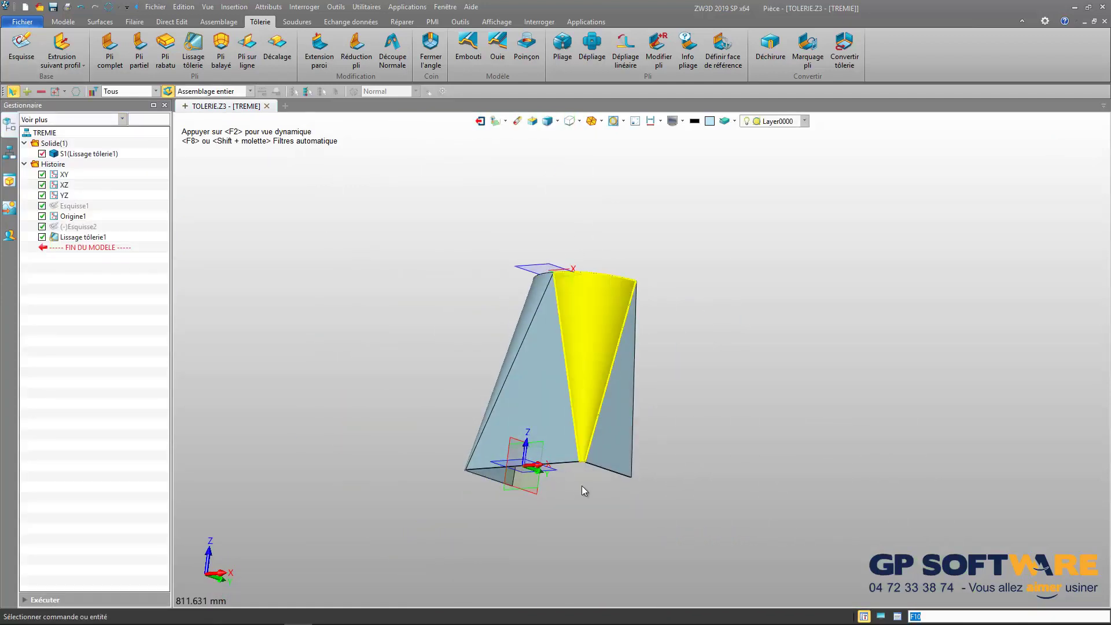
- Unfold the entire lofted hopper body into a flat pattern and inspect its bend lines
{"action": "scroll", "coordinate": [582, 485], "scroll_direction": "up", "scroll_amount": 5}
{"action": "scroll", "coordinate": [569, 374], "scroll_direction": "down", "scroll_amount": 5}
{"action": "right_click_drag", "start_coordinate": [569, 346], "coordinate": [623, 389]}
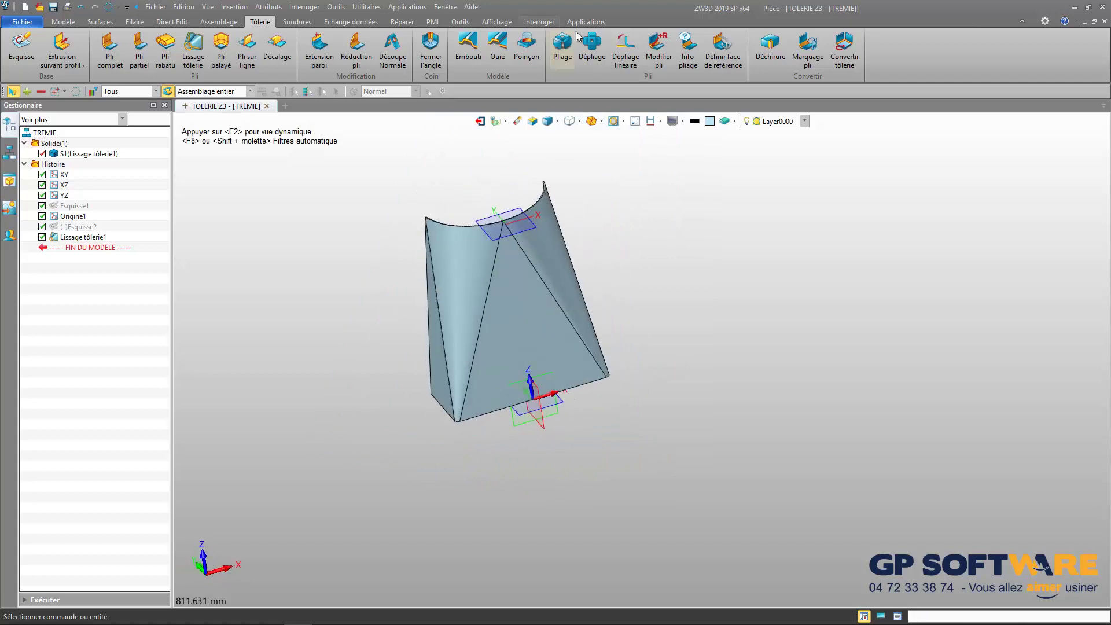
{"action": "left_click", "coordinate": [593, 58]}
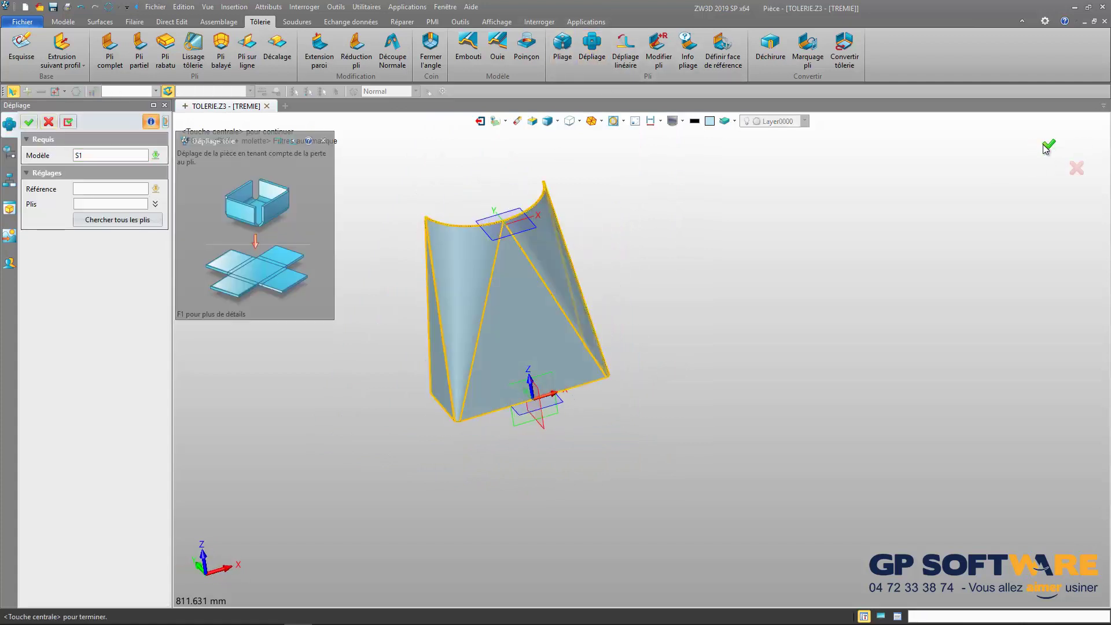
{"action": "left_click", "coordinate": [1048, 147]}
{"action": "right_click_drag", "start_coordinate": [642, 286], "coordinate": [429, 400]}
{"action": "scroll", "coordinate": [561, 378], "scroll_direction": "up", "scroll_amount": 3}
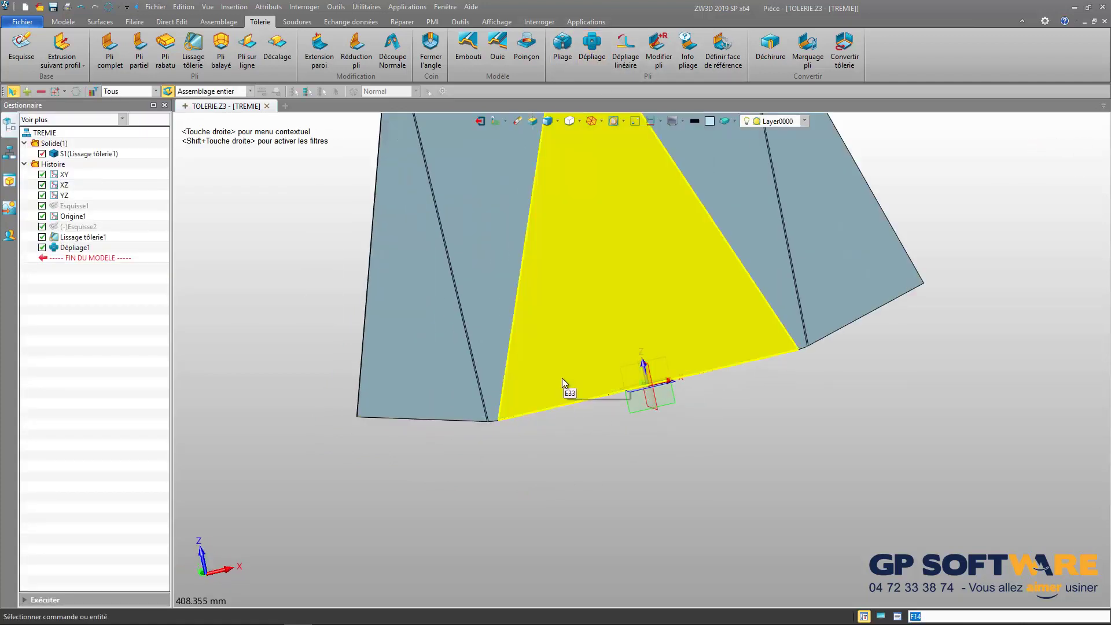
{"action": "scroll", "coordinate": [561, 377], "scroll_direction": "up", "scroll_amount": 3}
{"action": "scroll", "coordinate": [523, 364], "scroll_direction": "down", "scroll_amount": 6}
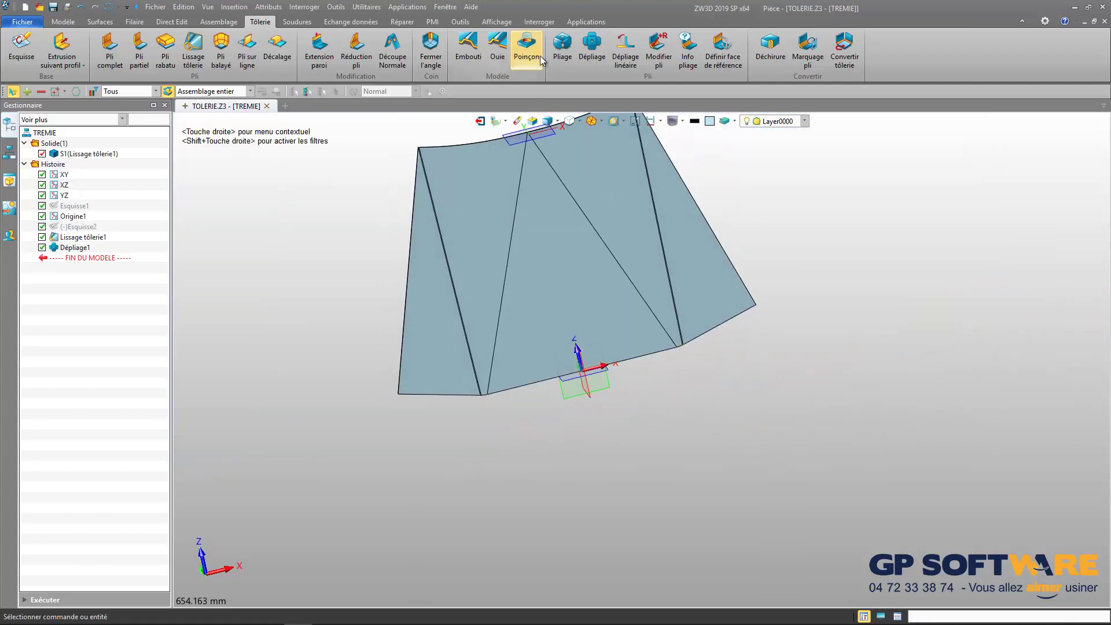
- Refold the flattened hopper into its bent shape and inspect it from several angles
{"action": "left_click", "coordinate": [561, 49]}
{"action": "middle_click", "coordinate": [660, 238]}
{"action": "scroll", "coordinate": [685, 300], "scroll_direction": "down", "scroll_amount": 4}
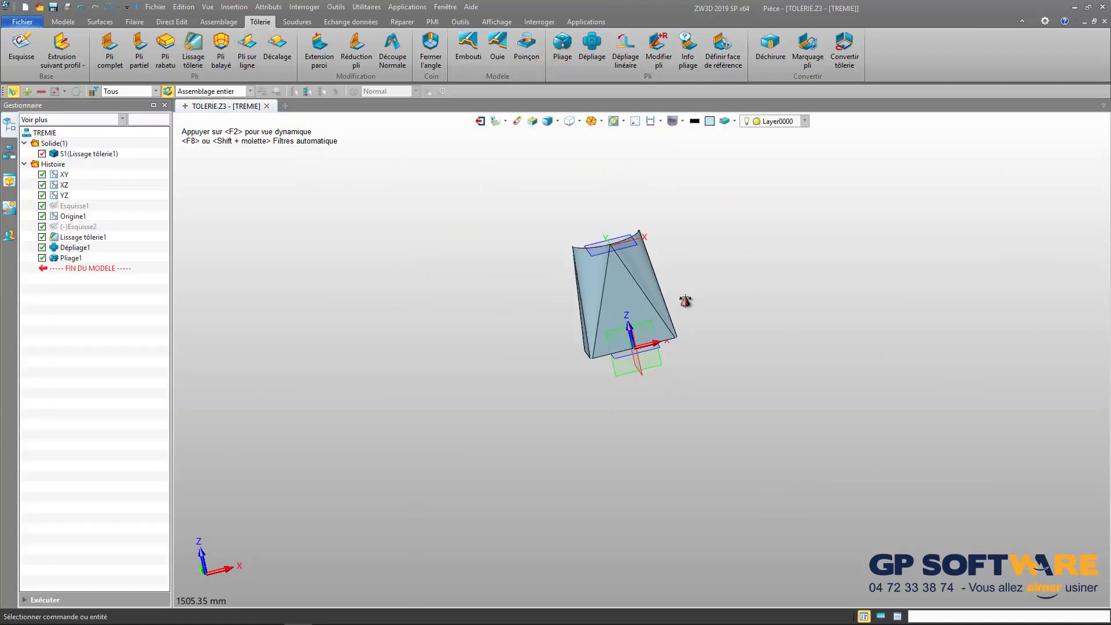
{"action": "right_click_drag", "start_coordinate": [685, 300], "coordinate": [599, 348]}
{"action": "scroll", "coordinate": [606, 260], "scroll_direction": "up", "scroll_amount": 5}
{"action": "key", "text": "F10"}
{"action": "right_click_drag", "start_coordinate": [666, 249], "coordinate": [718, 249]}
{"action": "scroll", "coordinate": [717, 259], "scroll_direction": "down", "scroll_amount": 3}
{"action": "scroll", "coordinate": [720, 260], "scroll_direction": "up", "scroll_amount": 2}
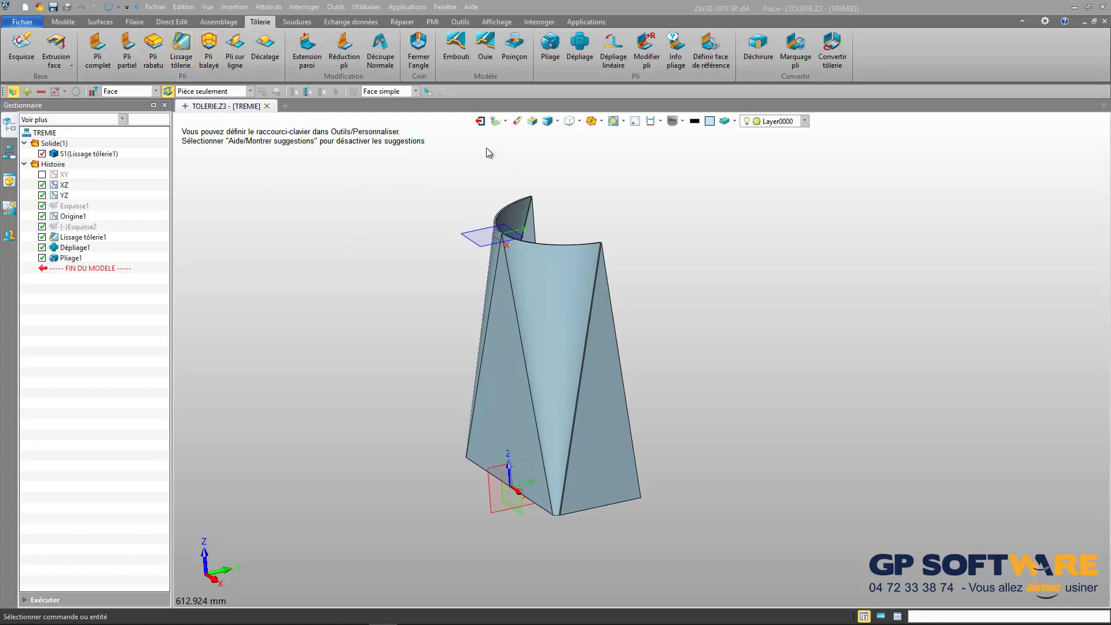
- Leave the TREMIE part and create a new part named PLI BALAYE with the default template
{"action": "left_click", "coordinate": [481, 121]}
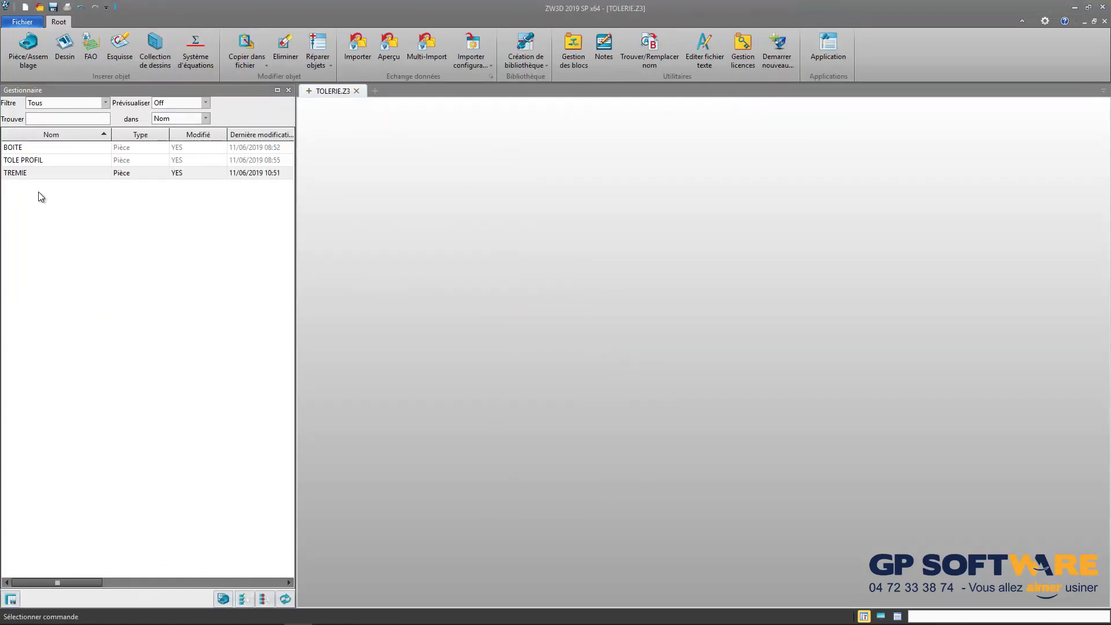
{"action": "left_click", "coordinate": [28, 49]}
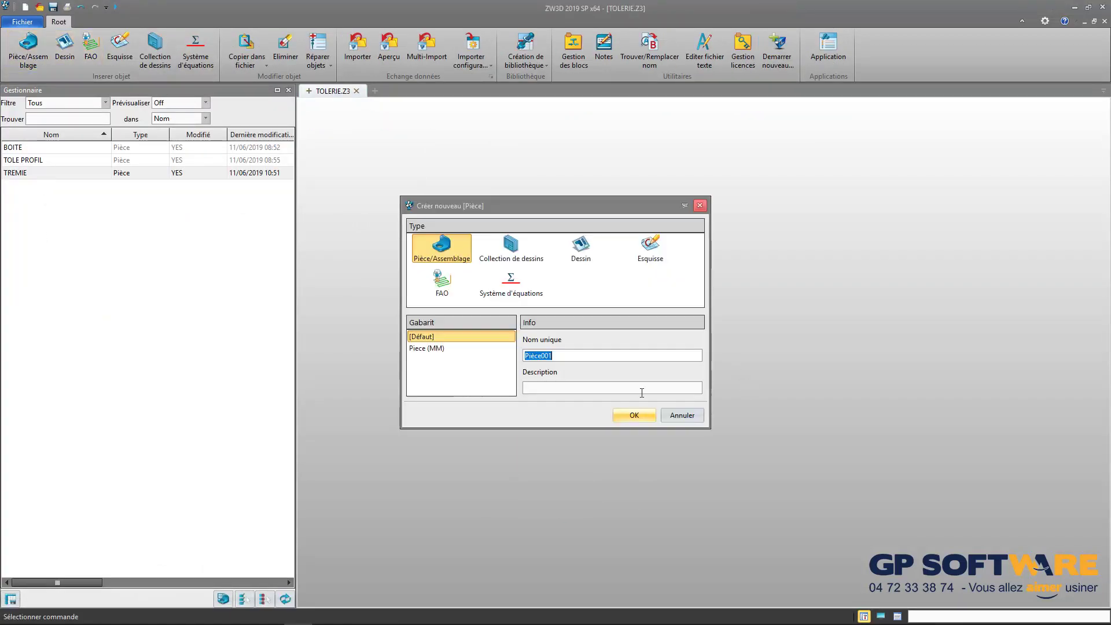
{"action": "type", "text": "PLI BALAYE"}
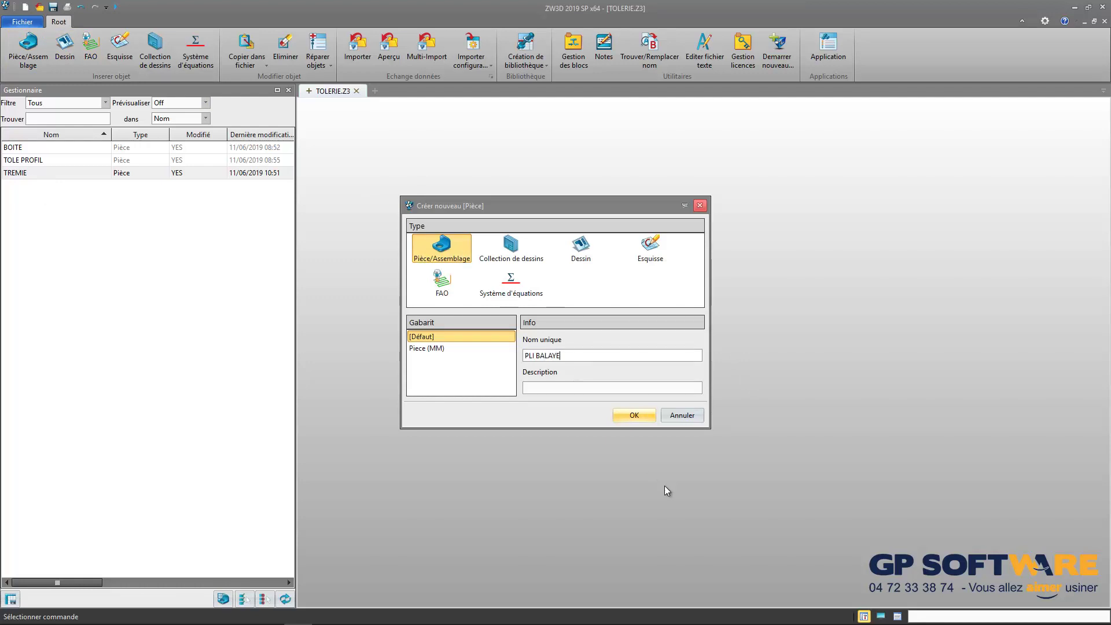
{"action": "left_click", "coordinate": [634, 415]}
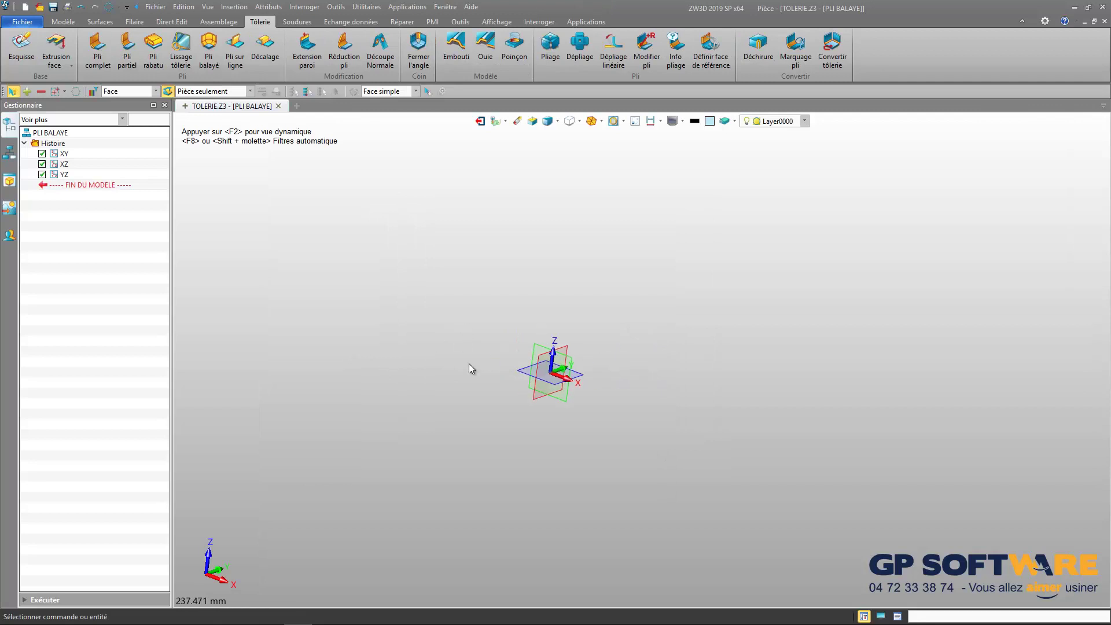
- Create a sketch on the XY plane of the new part
{"action": "left_click", "coordinate": [21, 46]}
{"action": "left_click", "coordinate": [581, 373]}
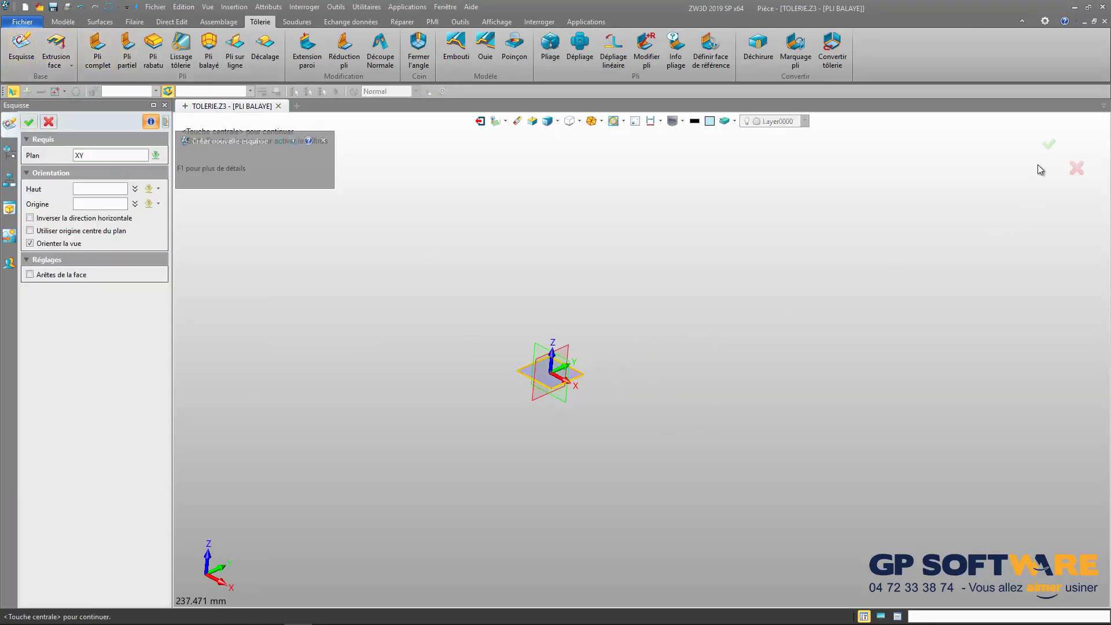
{"action": "left_click", "coordinate": [1049, 145]}
- Draw a rectangle centred on the origin, about 770 mm wide and 420 mm high, and exit the sketch
{"action": "left_click", "coordinate": [127, 42]}
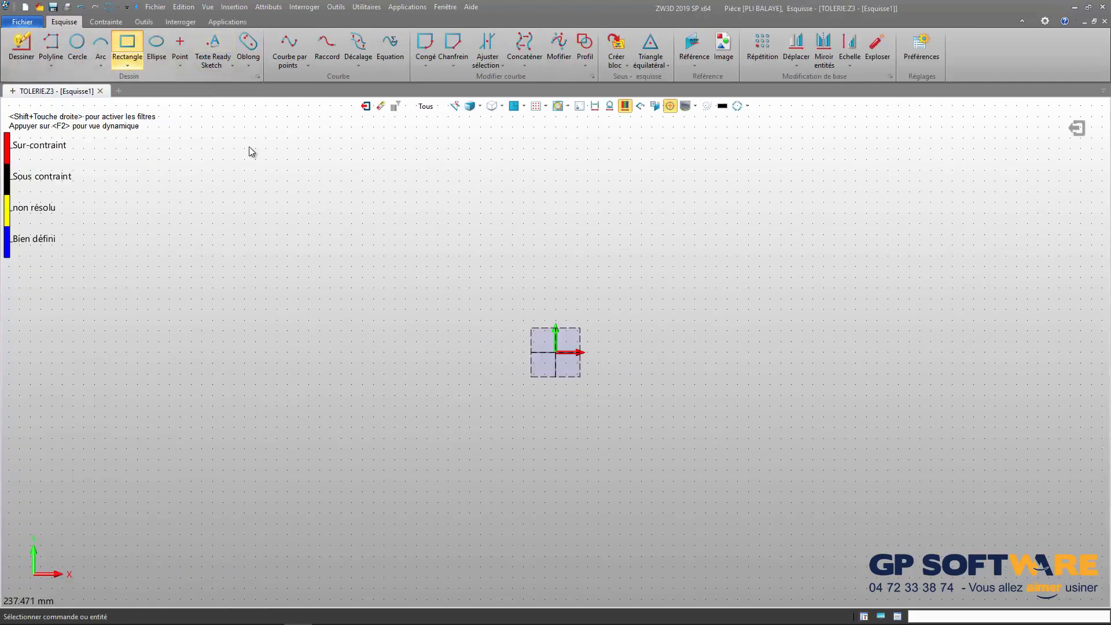
{"action": "scroll", "coordinate": [607, 417], "scroll_direction": "down", "scroll_amount": 4}
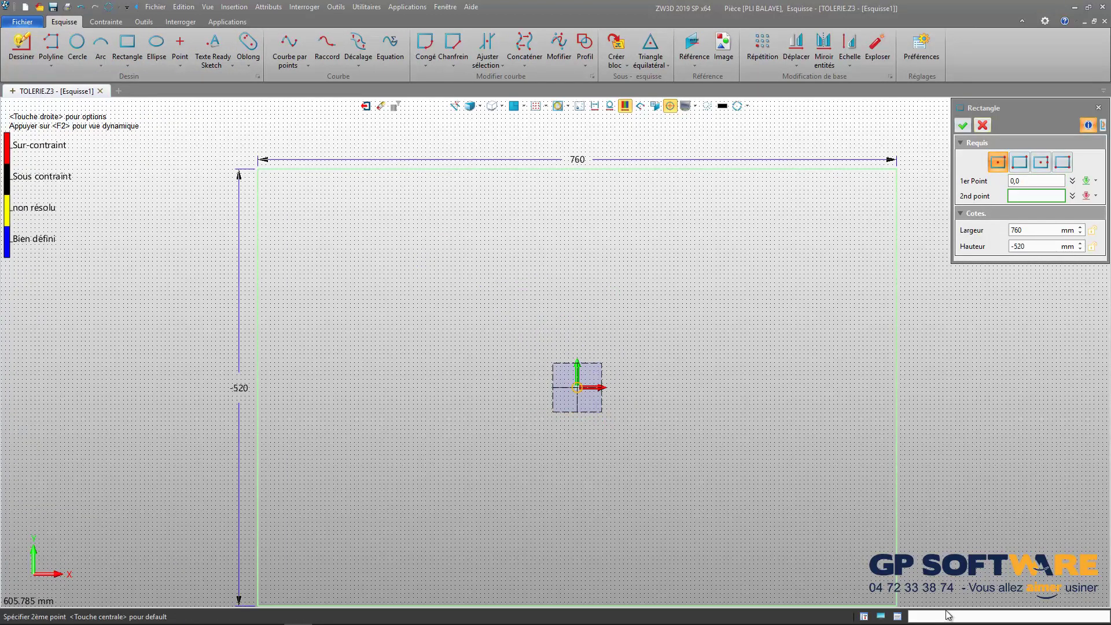
{"action": "left_click", "coordinate": [900, 563]}
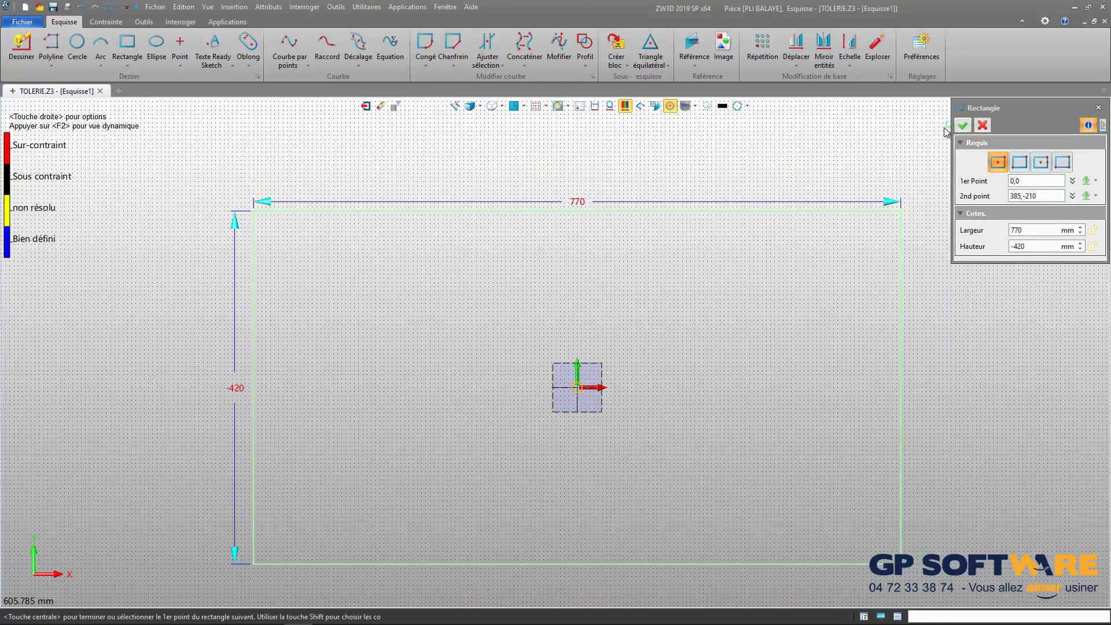
{"action": "left_click", "coordinate": [963, 126]}
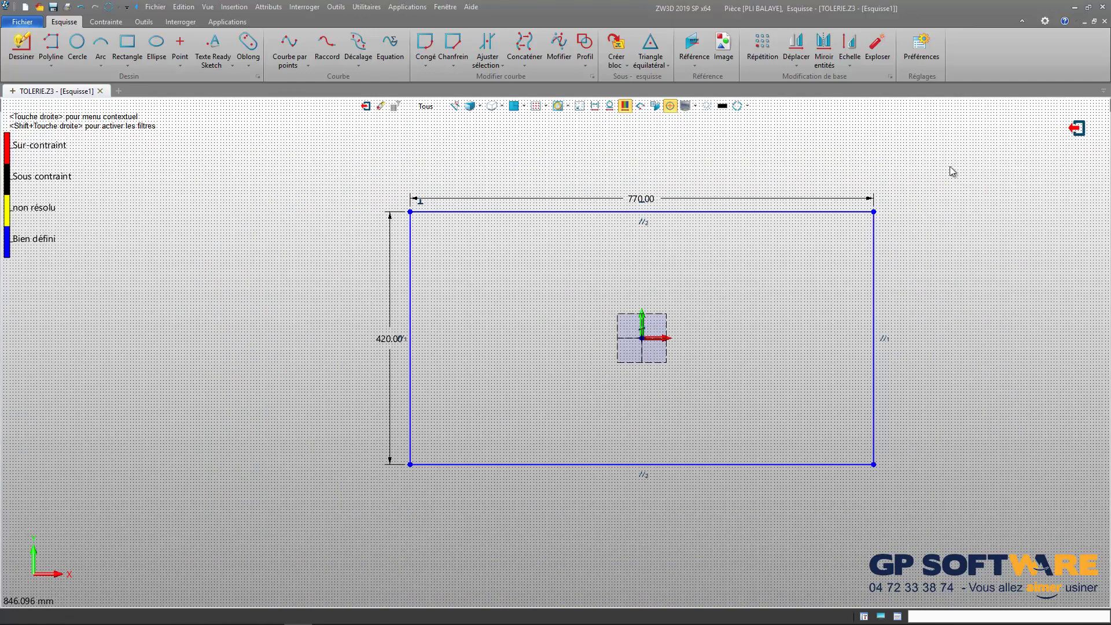
{"action": "scroll", "coordinate": [535, 382], "scroll_direction": "down", "scroll_amount": 4}
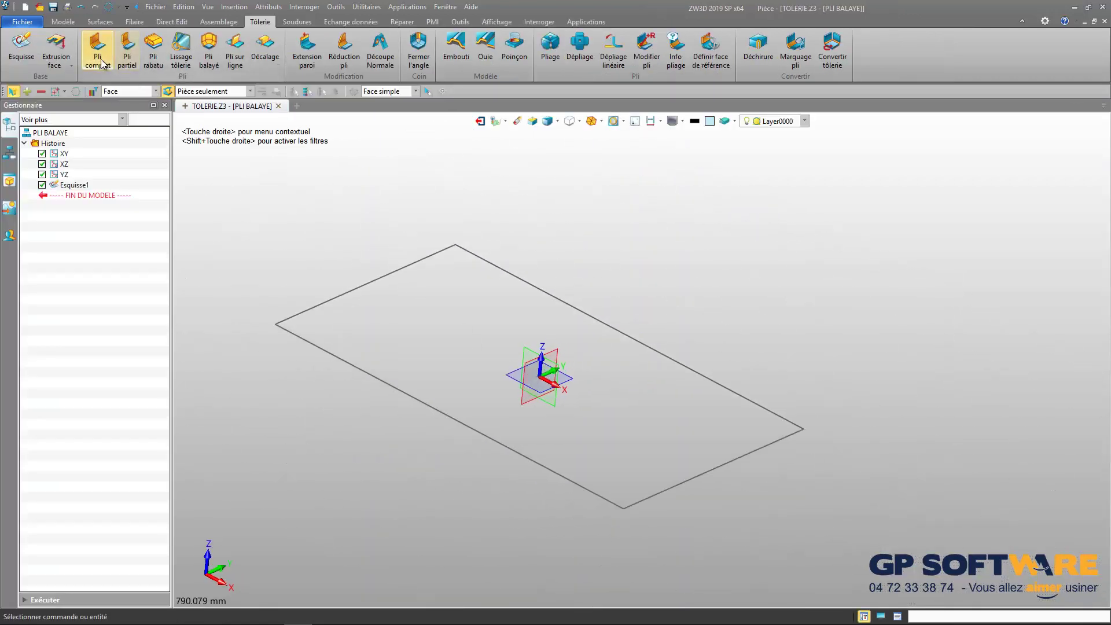
- Extrude the rectangular sketch into a flat sheet-metal base with a thickness of 2 mm
{"action": "left_click", "coordinate": [56, 46]}
{"action": "left_click", "coordinate": [338, 294]}
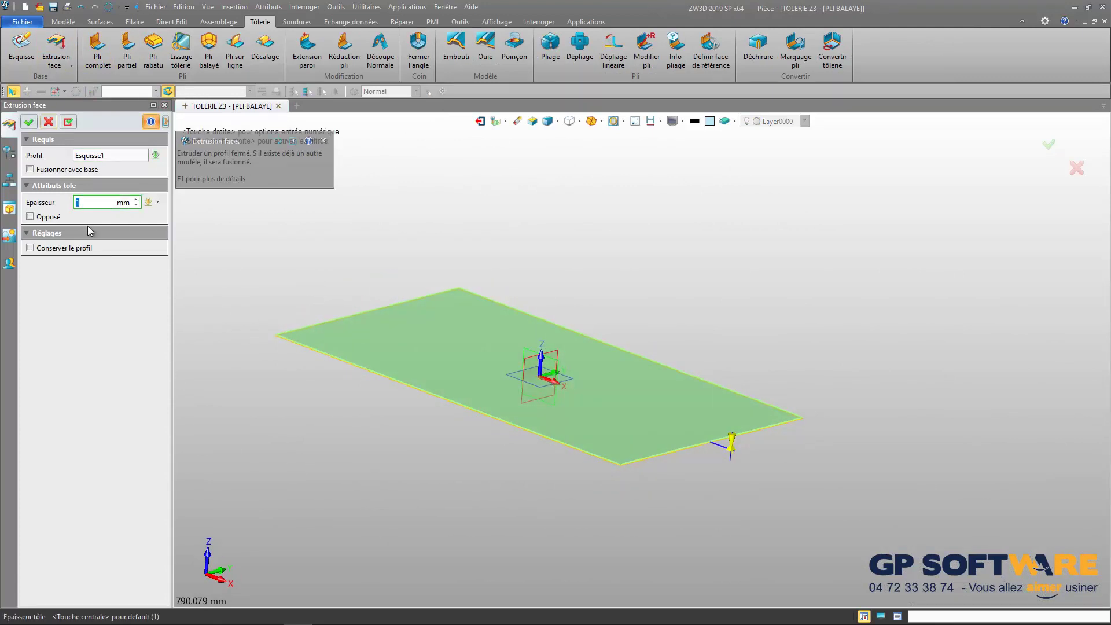
{"action": "type", "text": "2"}
{"action": "key", "text": "Return"}
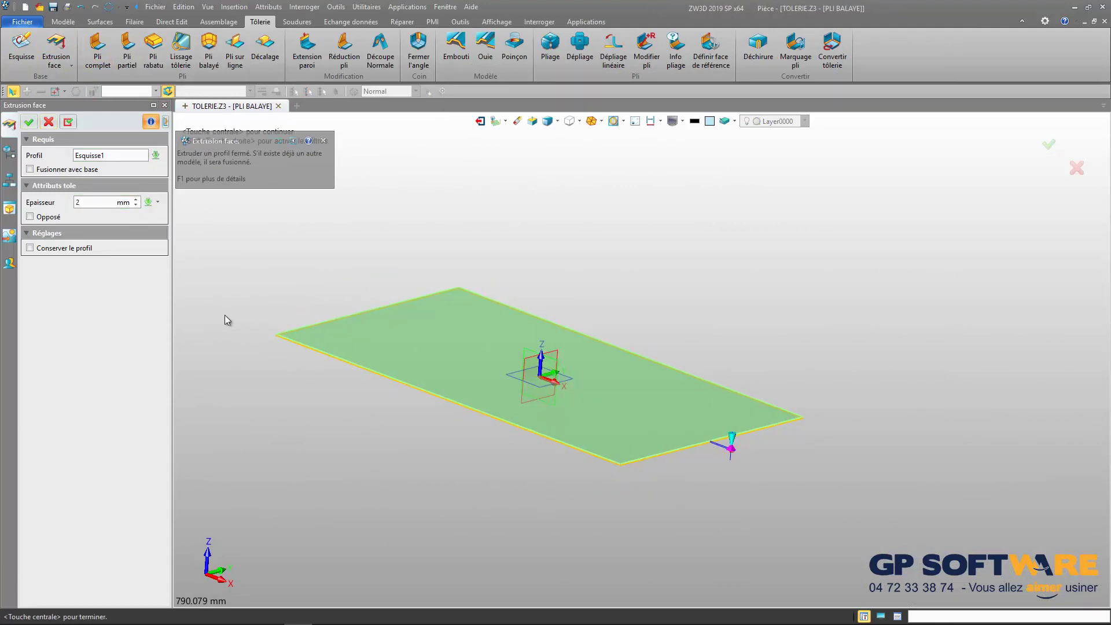
{"action": "left_click", "coordinate": [29, 124]}
{"action": "middle_click_drag", "start_coordinate": [474, 346], "coordinate": [342, 350]}
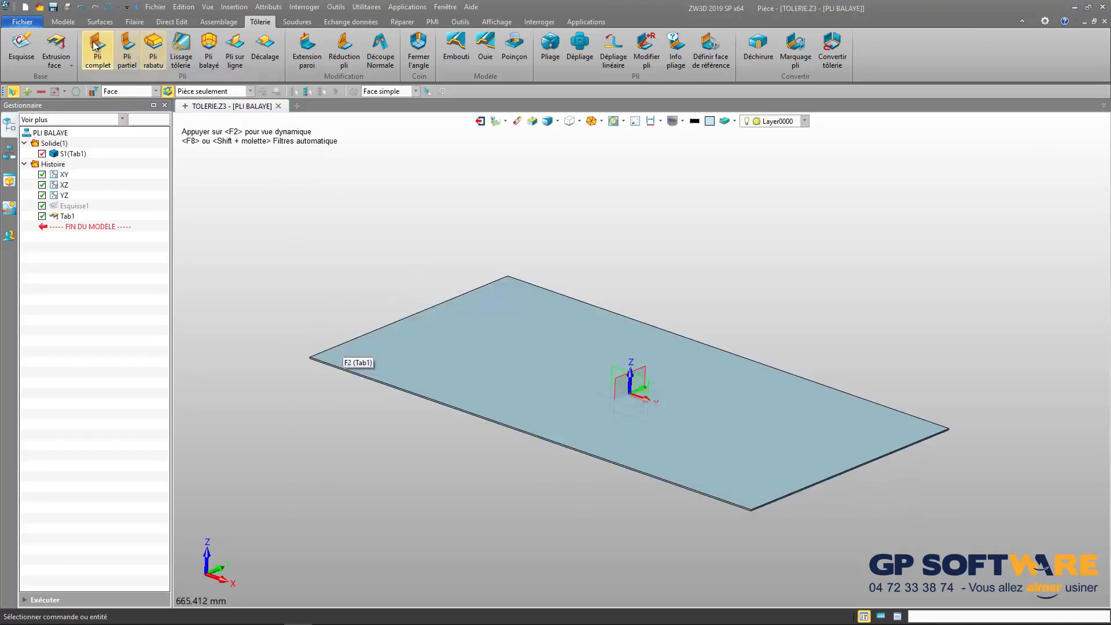
- Create a reference plane parallel to XZ with its origin at the sheet's top corner (-385,-210,2) and zero offset
{"action": "left_click", "coordinate": [70, 23]}
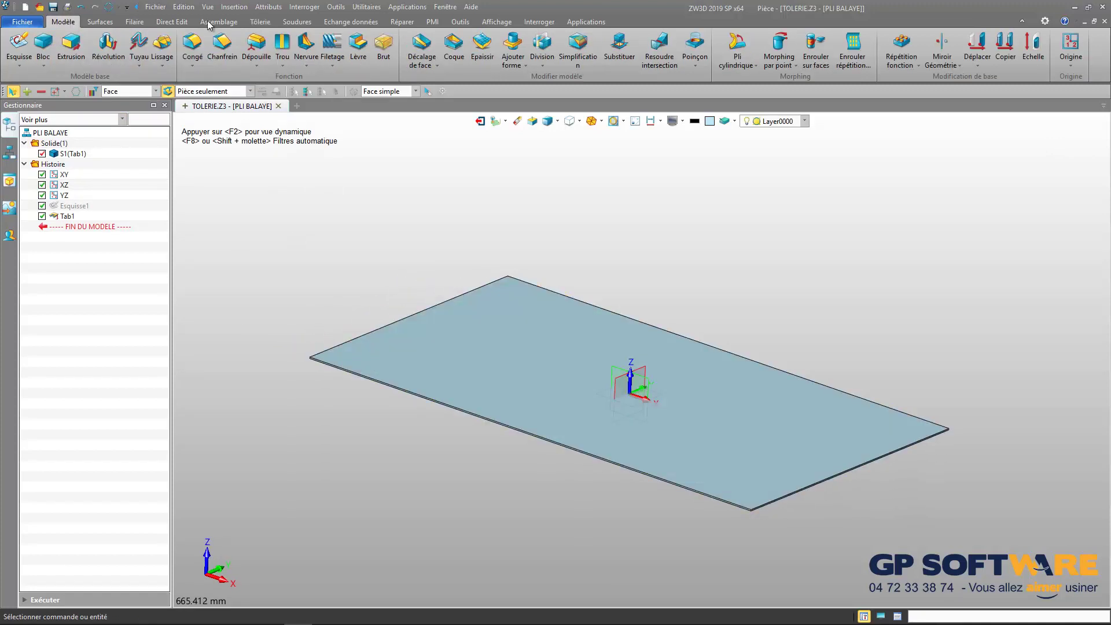
{"action": "left_click", "coordinate": [1070, 46]}
{"action": "left_click", "coordinate": [646, 384]}
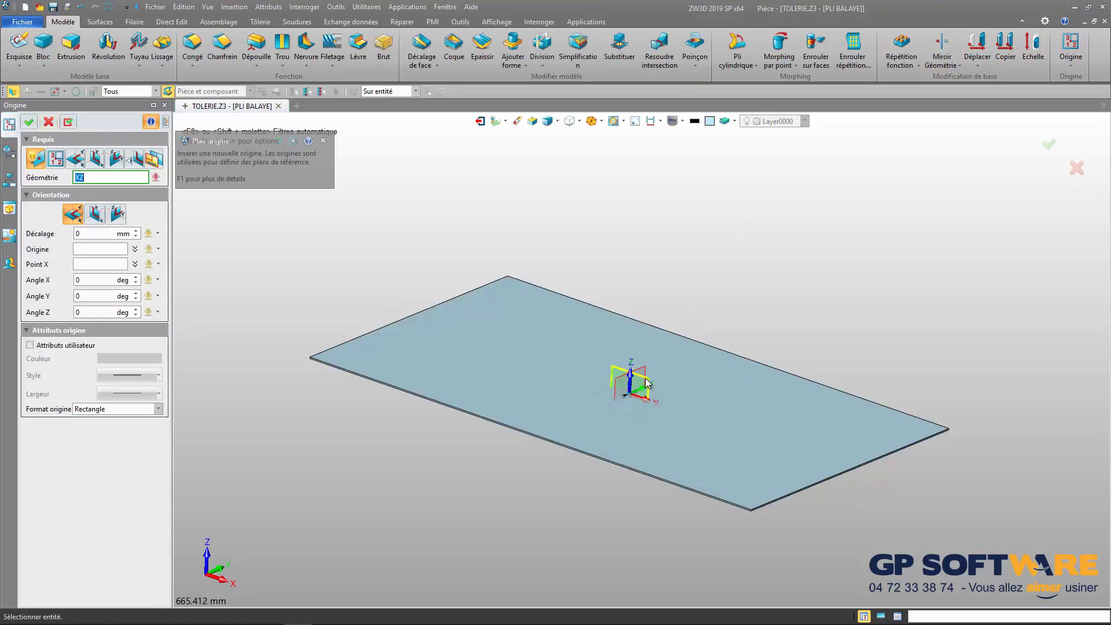
{"action": "left_click", "coordinate": [646, 384]}
{"action": "left_click", "coordinate": [84, 245]}
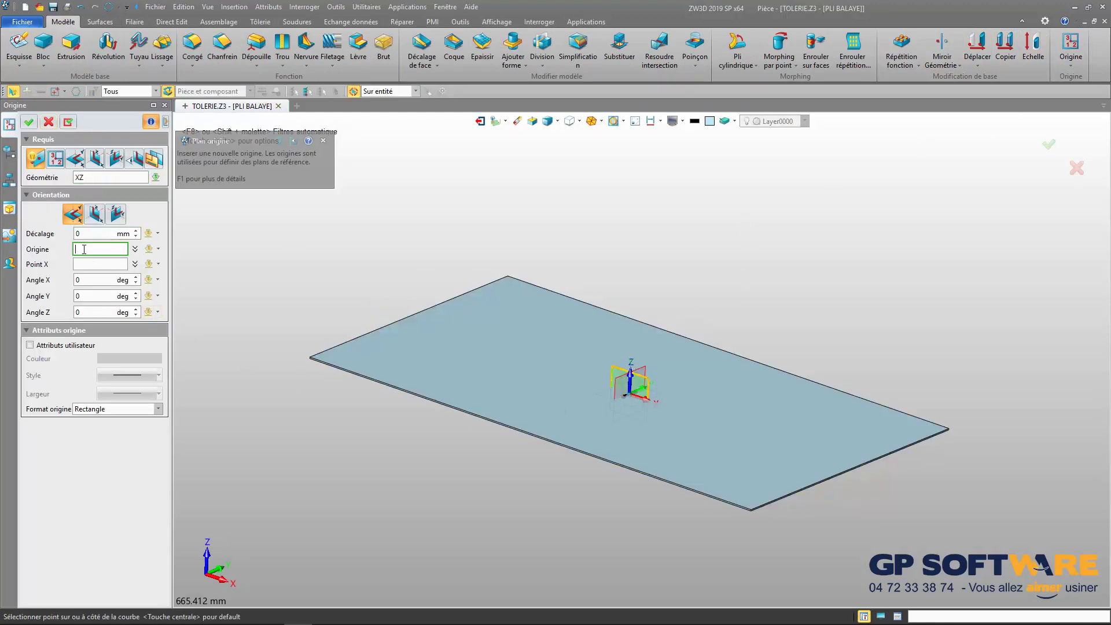
{"action": "left_click", "coordinate": [305, 359]}
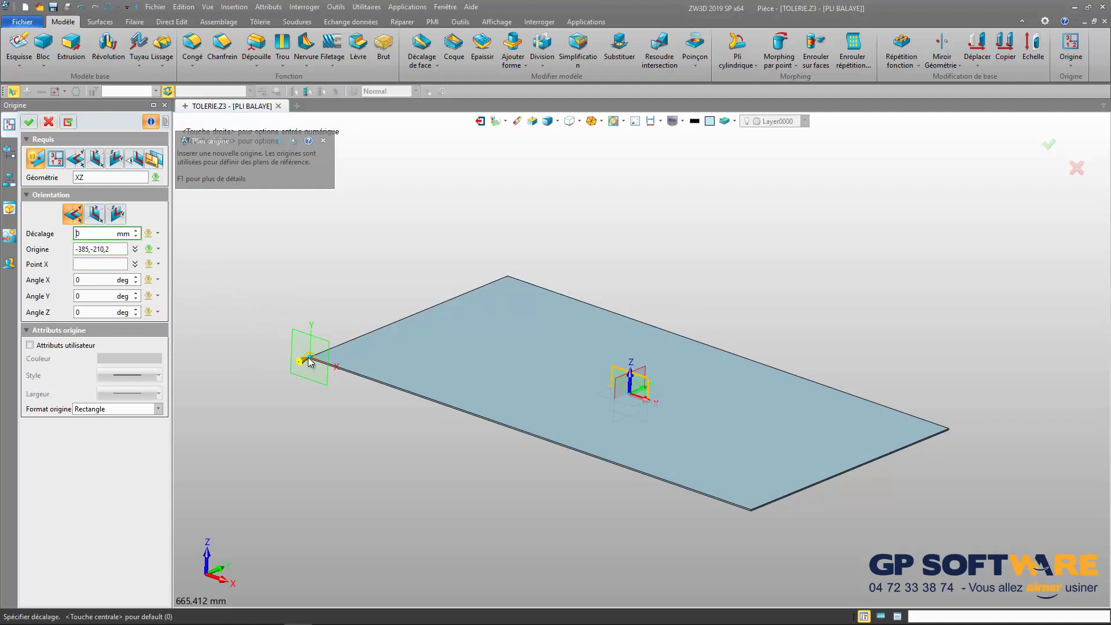
{"action": "middle_click", "coordinate": [305, 360]}
{"action": "scroll", "coordinate": [299, 374], "scroll_direction": "down", "scroll_amount": 2}
{"action": "scroll", "coordinate": [299, 380], "scroll_direction": "up", "scroll_amount": 2}
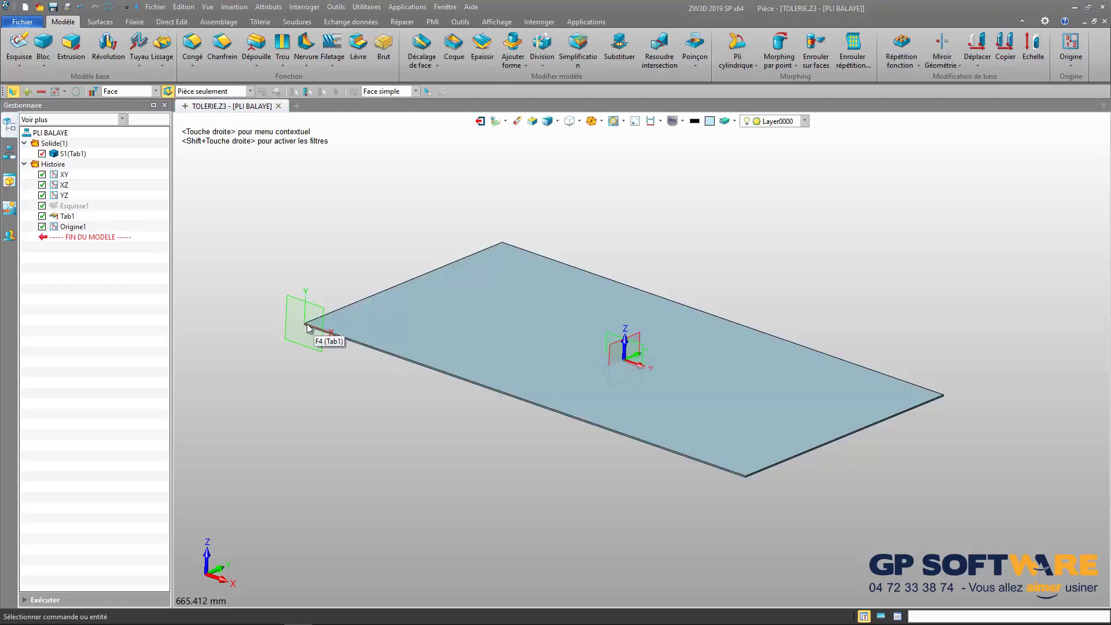
- Create a sketch on the corner reference plane and draw an L-shaped polyline from its origin, about 183 mm up with a short horizontal leg inward
{"action": "left_click", "coordinate": [19, 46]}
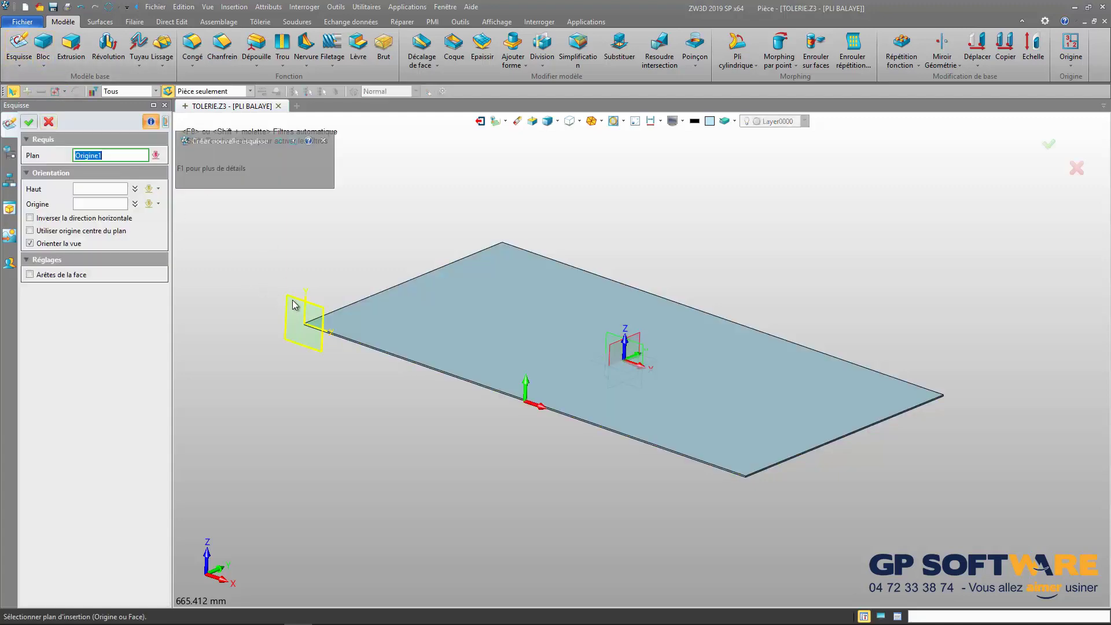
{"action": "left_click", "coordinate": [1056, 149]}
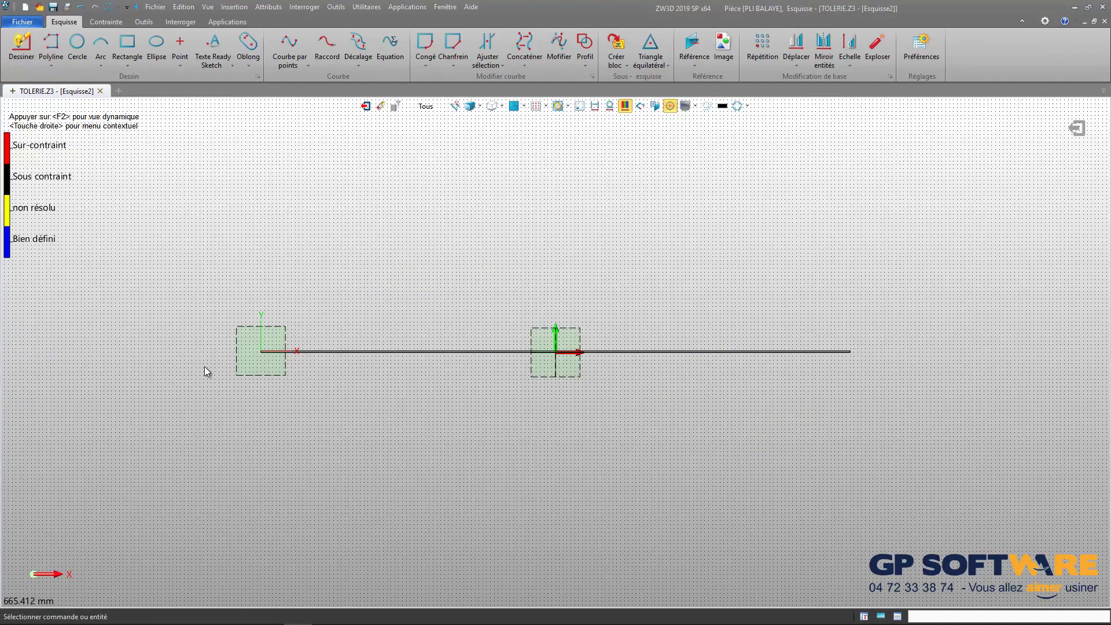
{"action": "left_click", "coordinate": [23, 47]}
{"action": "scroll", "coordinate": [234, 230], "scroll_direction": "up", "scroll_amount": 3}
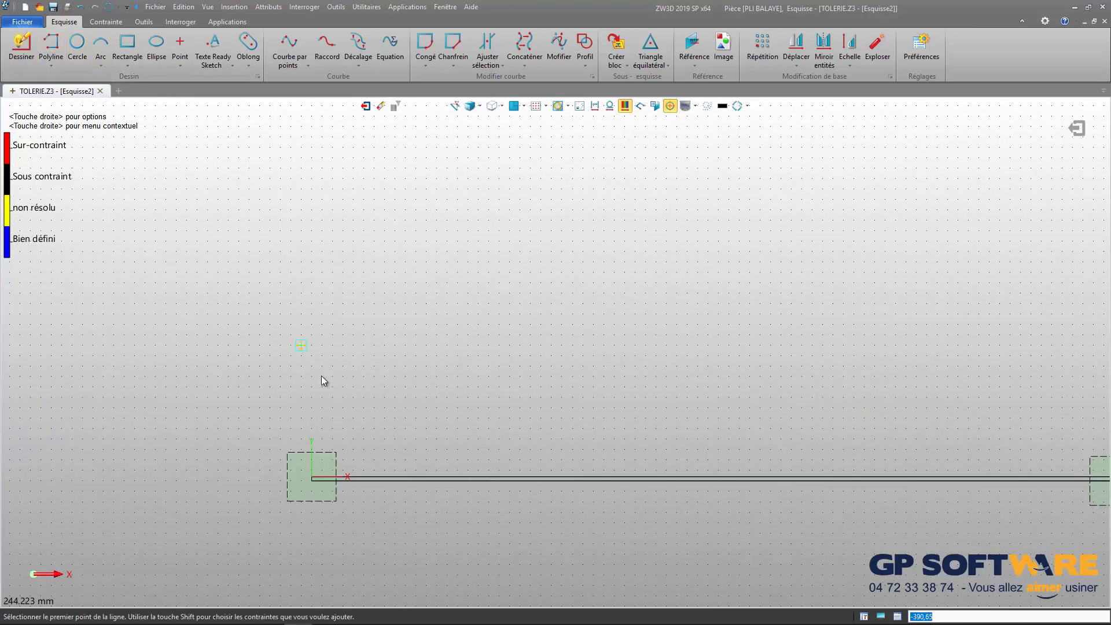
{"action": "left_click", "coordinate": [315, 474]}
{"action": "scroll", "coordinate": [314, 474], "scroll_direction": "down", "scroll_amount": 4}
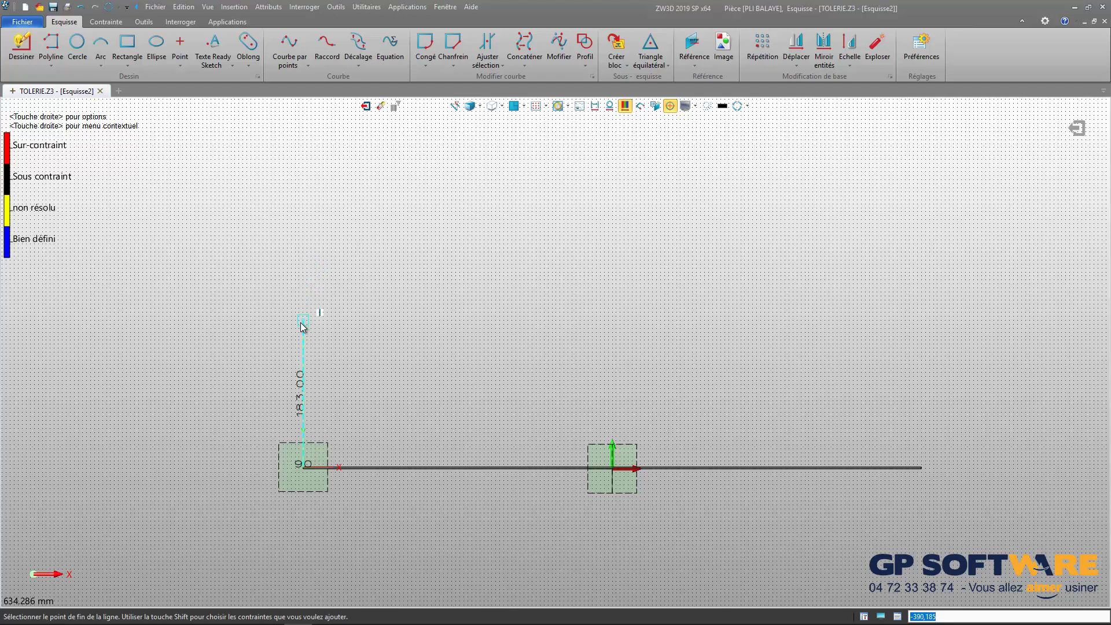
{"action": "left_click", "coordinate": [301, 322]}
{"action": "left_click", "coordinate": [364, 326]}
{"action": "middle_click", "coordinate": [371, 345]}
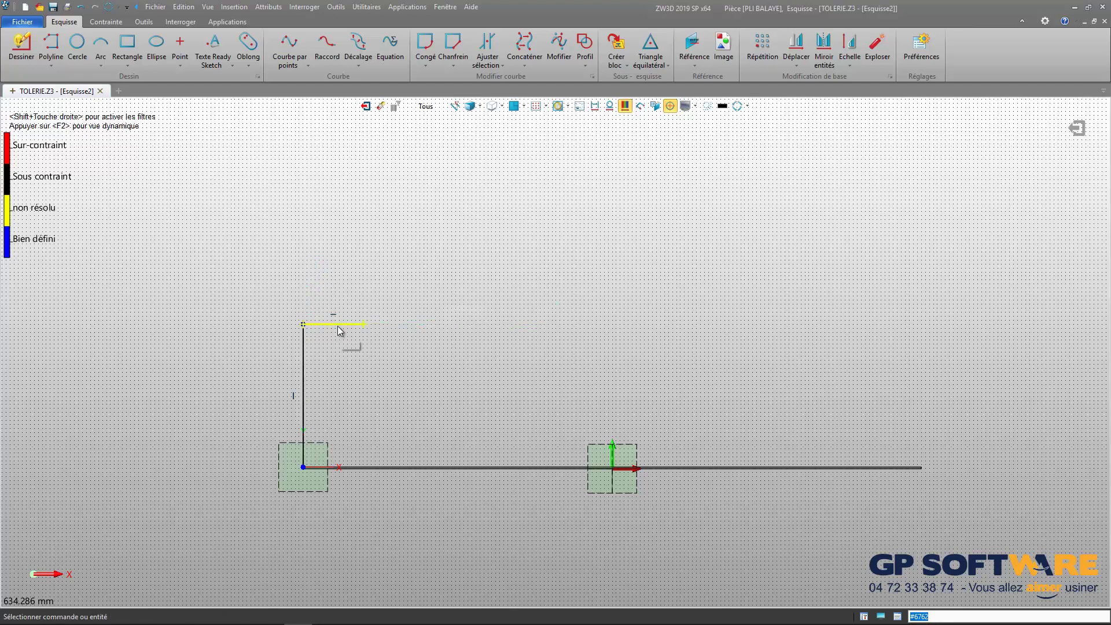
- Lower the profile's horizontal leg to shorten the vertical segment, and exit the sketch
{"action": "left_click_drag", "start_coordinate": [340, 331], "coordinate": [343, 368]}
{"action": "left_click", "coordinate": [343, 387]}
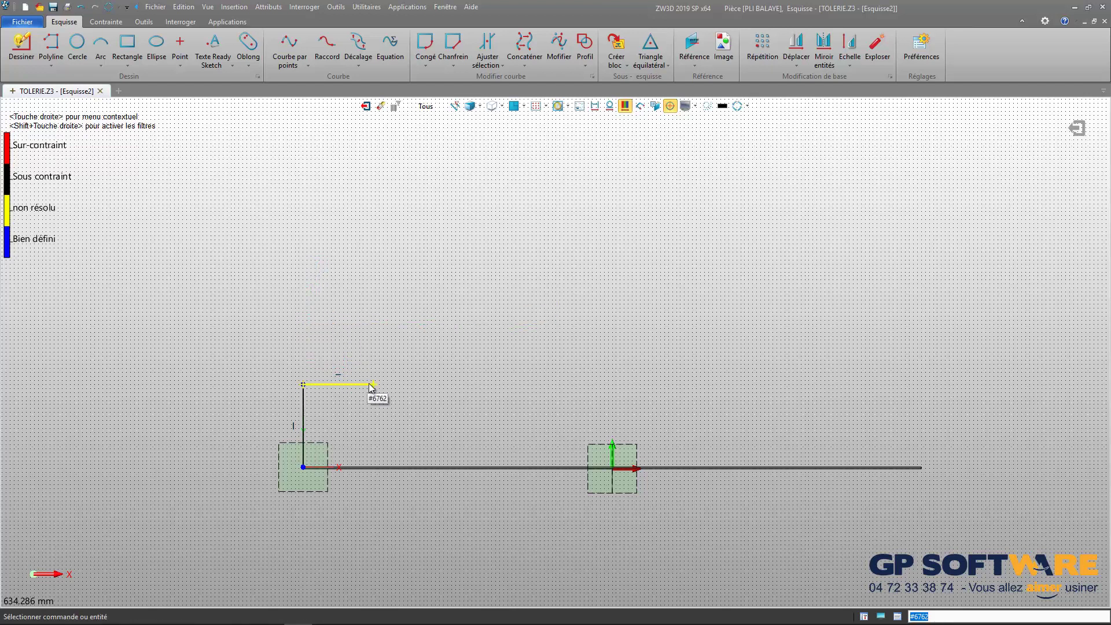
{"action": "scroll", "coordinate": [378, 403], "scroll_direction": "down", "scroll_amount": 1}
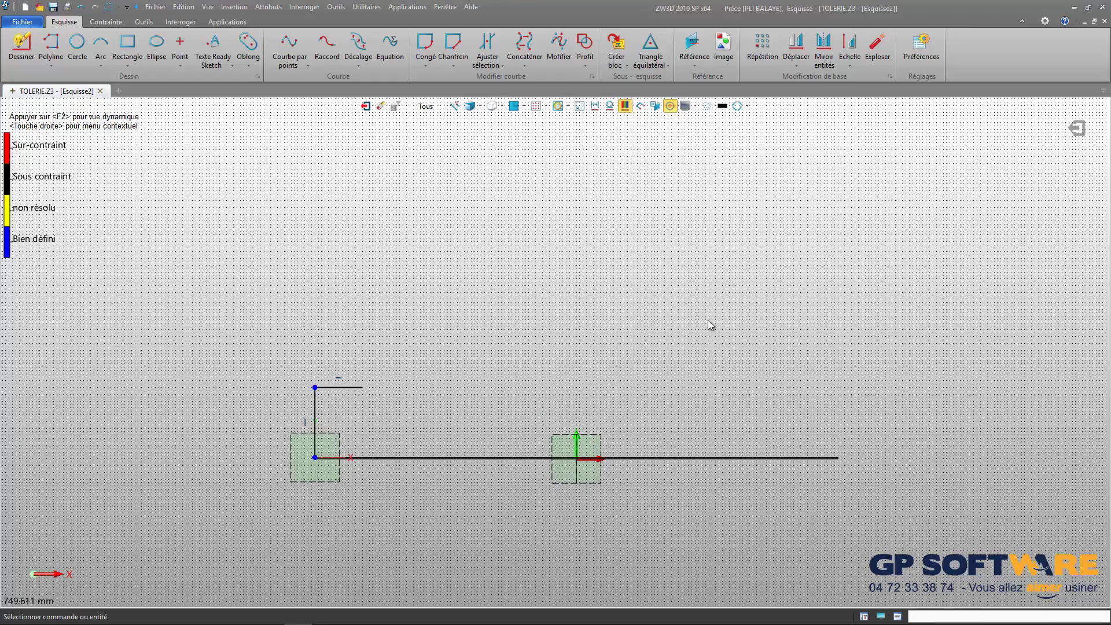
{"action": "left_click", "coordinate": [1077, 128]}
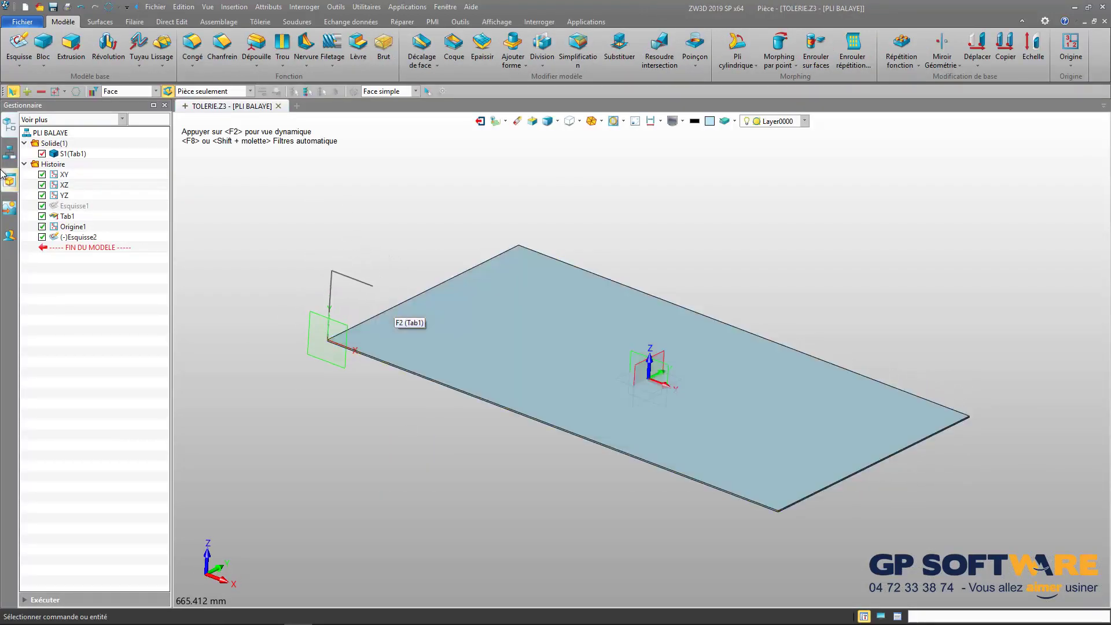
- Start a swept bend with the sheet's top face as reference and the L-shaped sketch as profile
{"action": "left_click", "coordinate": [399, 318]}
{"action": "left_click", "coordinate": [261, 24]}
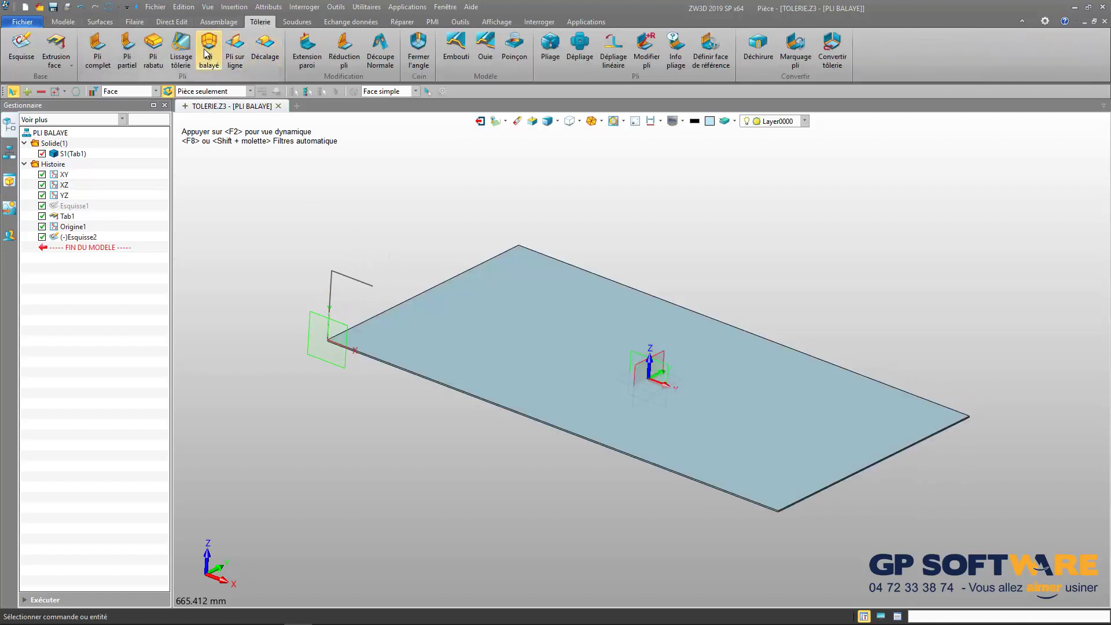
{"action": "left_click", "coordinate": [209, 51]}
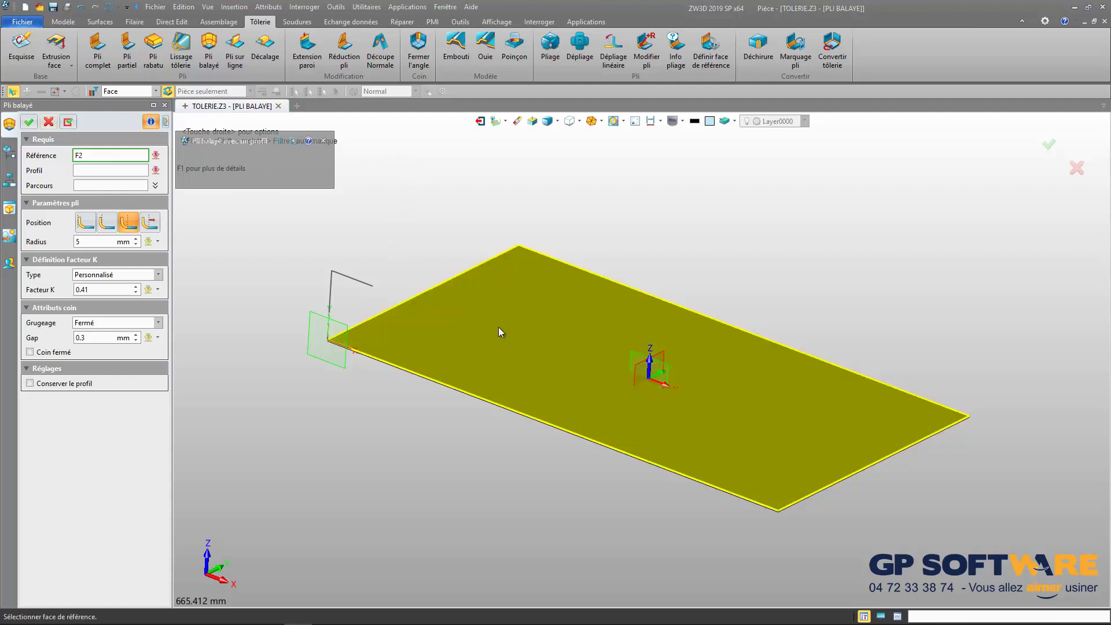
{"action": "left_click", "coordinate": [498, 327]}
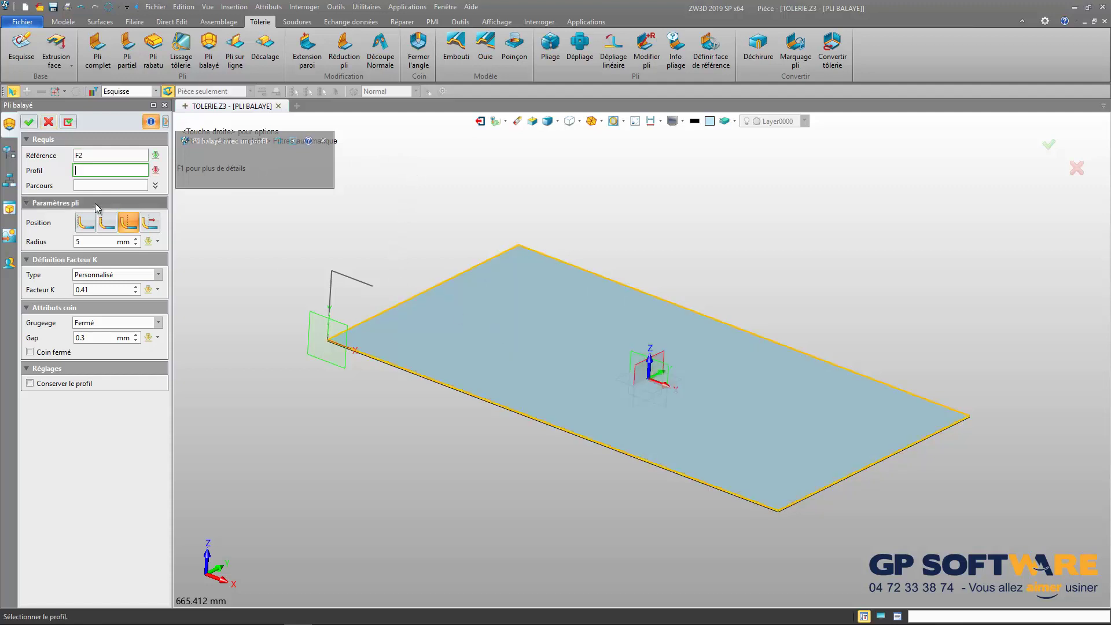
{"action": "left_click", "coordinate": [345, 283]}
{"action": "mouse_move", "coordinate": [347, 338]}
{"action": "right_mouse_down"}
{"action": "mouse_move", "coordinate": [342, 310]}
{"action": "mouse_move", "coordinate": [350, 322]}
{"action": "right_mouse_up"}
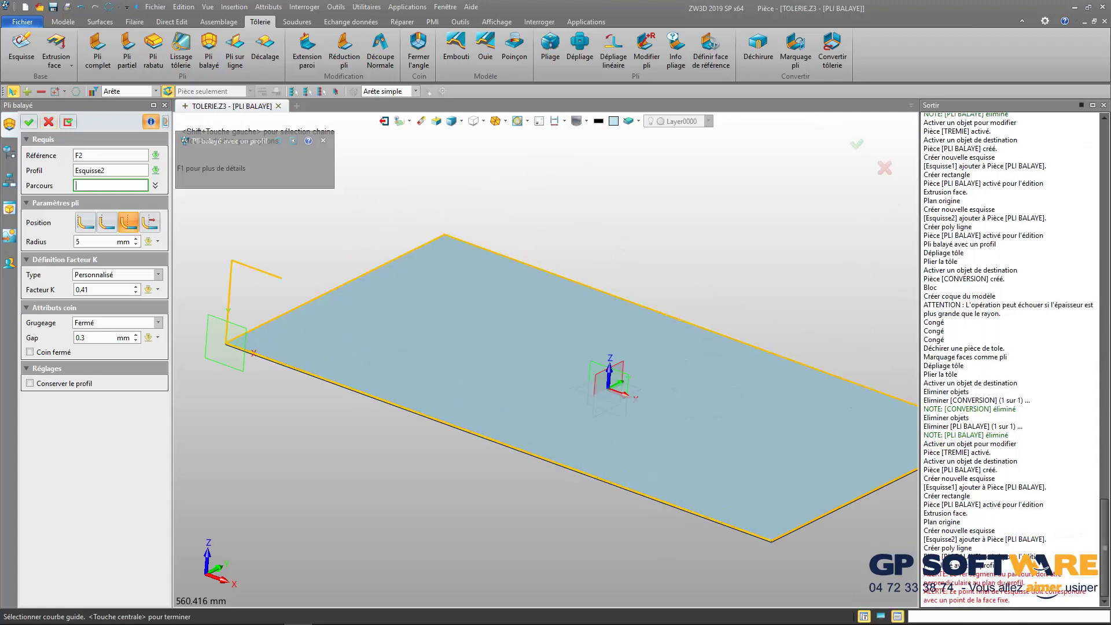
{"action": "left_click", "coordinate": [1103, 105]}
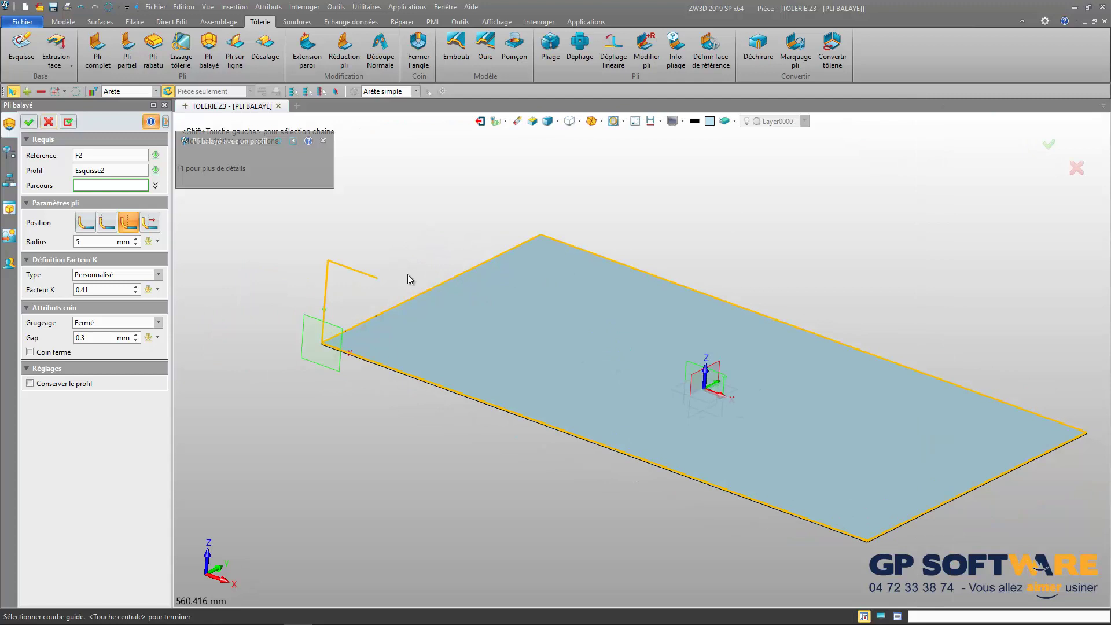
- Add the sheet's short edge that starts at the profile corner as the first edge of the bend path
{"action": "right_click_drag", "start_coordinate": [217, 384], "coordinate": [586, 480]}
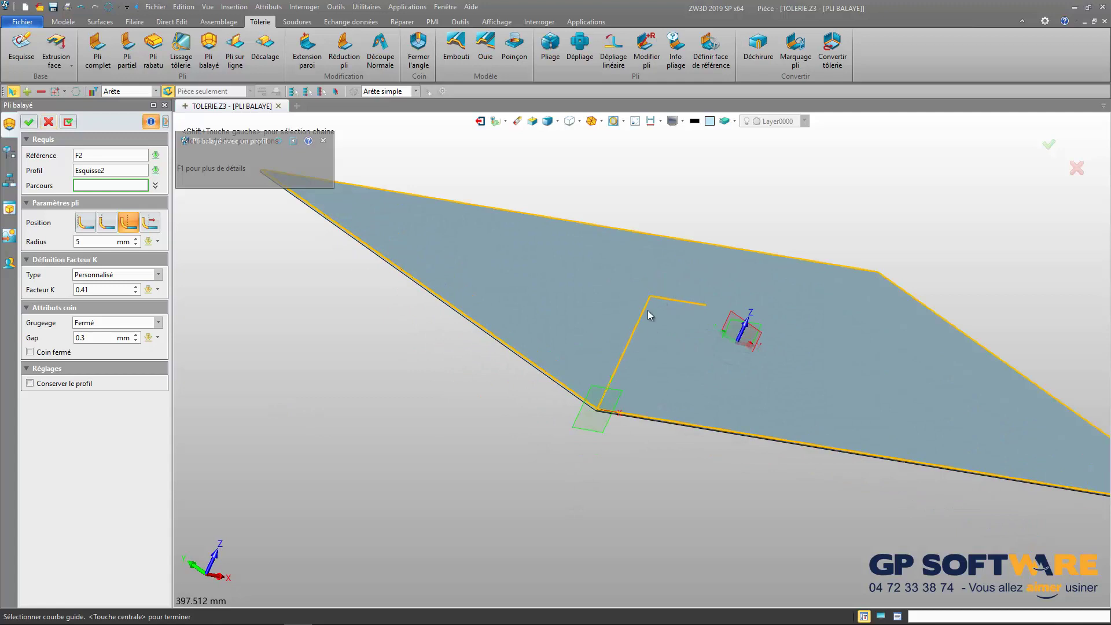
{"action": "scroll", "coordinate": [546, 337], "scroll_direction": "up", "scroll_amount": 5}
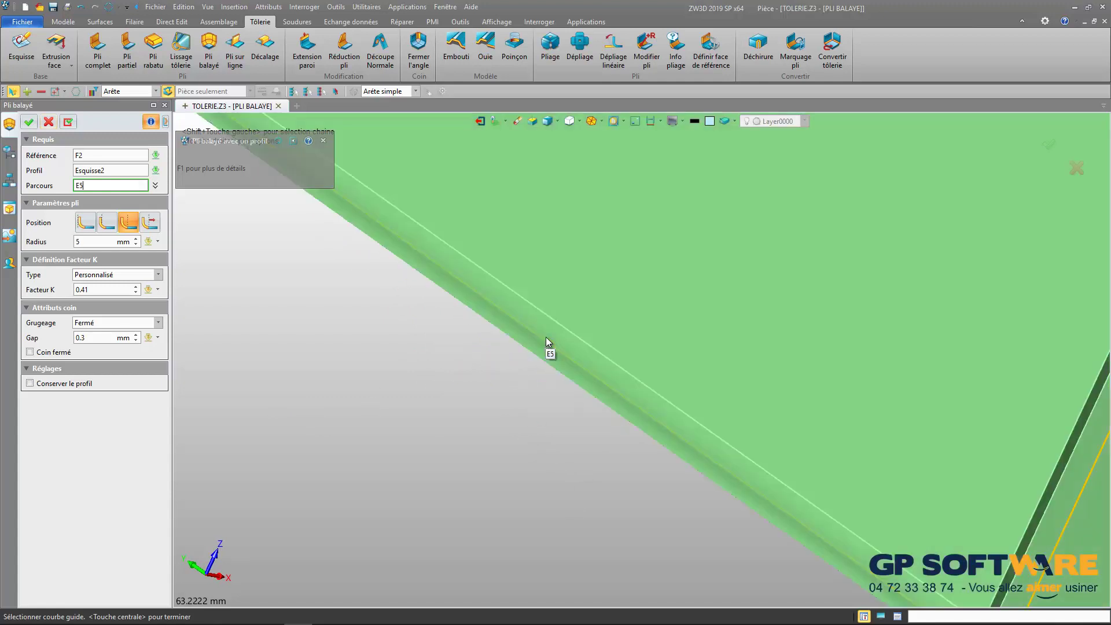
{"action": "left_click", "coordinate": [546, 337]}
{"action": "scroll", "coordinate": [453, 353], "scroll_direction": "down", "scroll_amount": 10}
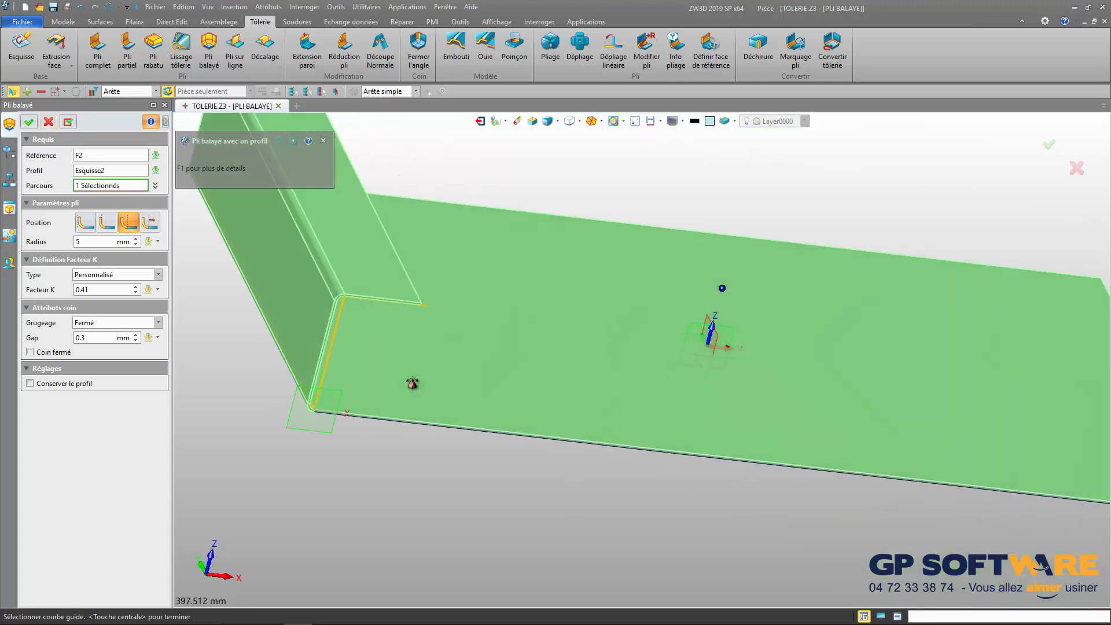
{"action": "right_click_drag", "start_coordinate": [461, 448], "coordinate": [453, 415]}
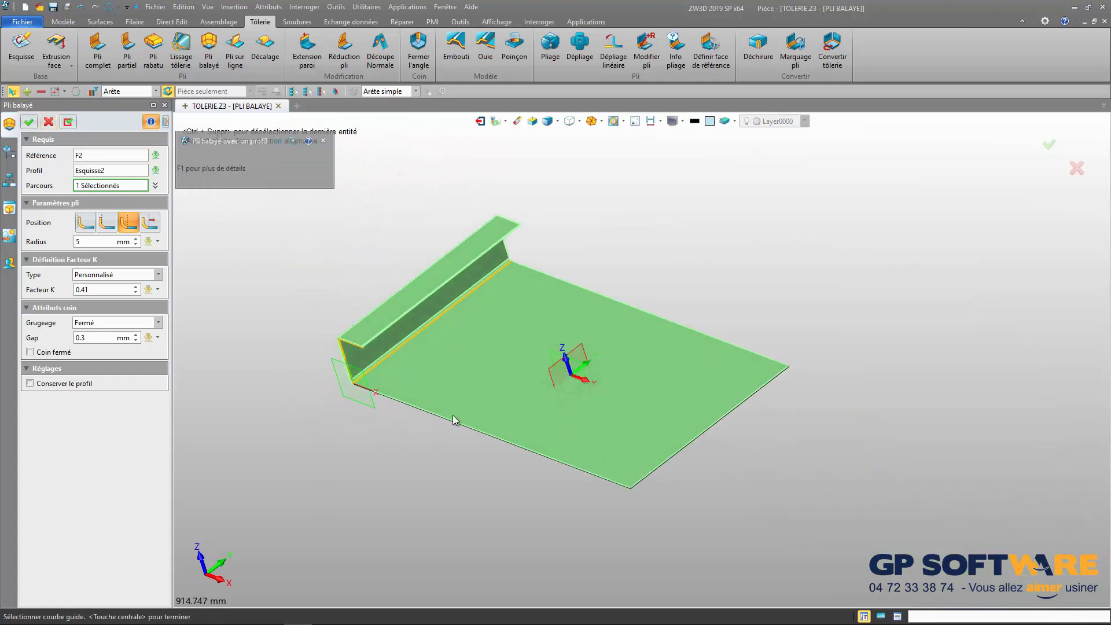
- Add the sheet's three remaining edges to the swept bend path so the flange runs around the whole perimeter
{"action": "left_click", "coordinate": [588, 285]}
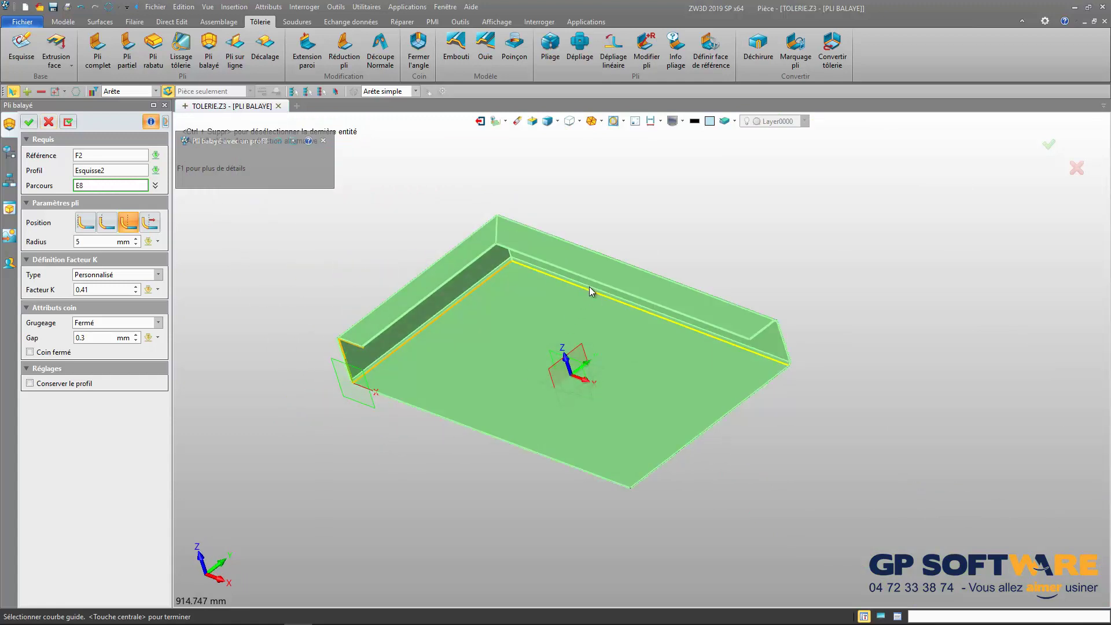
{"action": "left_click", "coordinate": [593, 476]}
{"action": "left_click", "coordinate": [478, 437]}
{"action": "scroll", "coordinate": [357, 378], "scroll_direction": "down", "scroll_amount": 3}
{"action": "right_click_drag", "start_coordinate": [359, 377], "coordinate": [389, 362]}
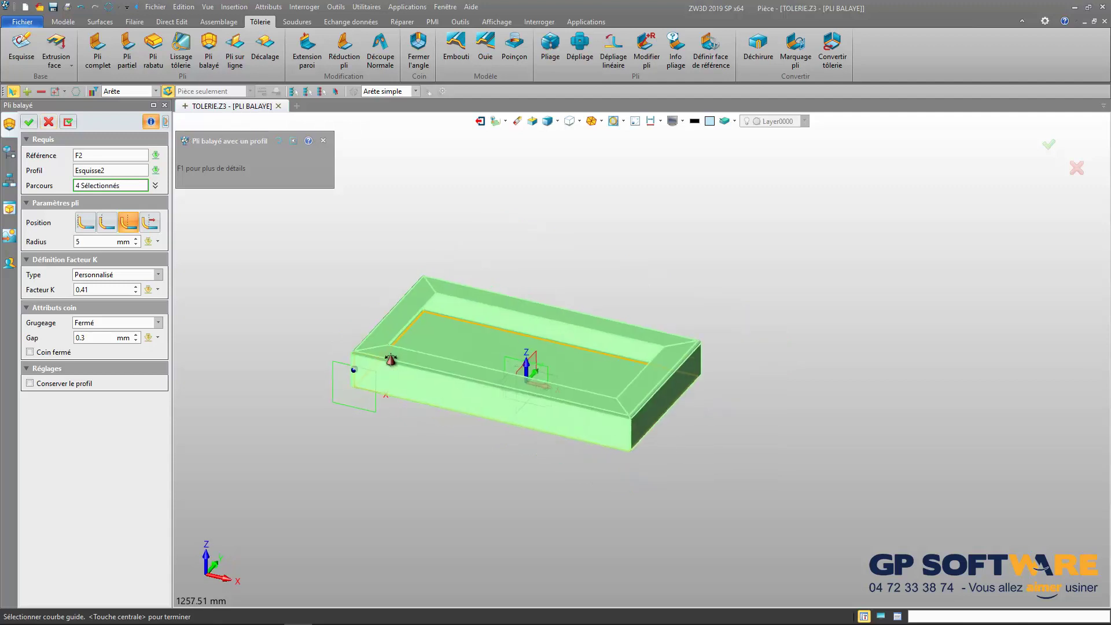
{"action": "scroll", "coordinate": [377, 366], "scroll_direction": "up", "scroll_amount": 5}
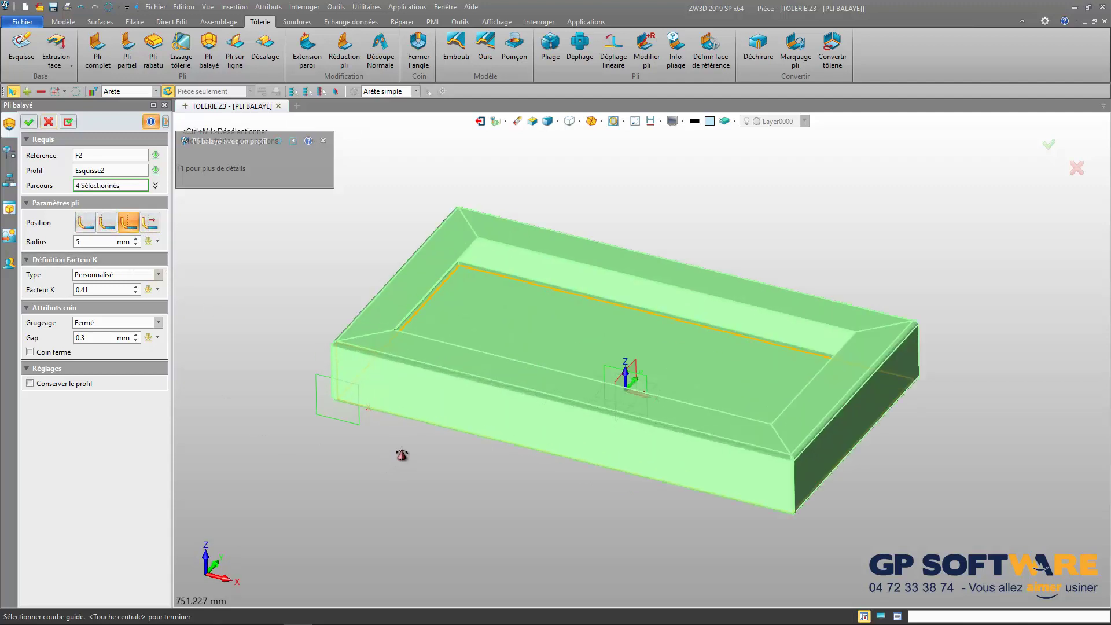
{"action": "mouse_move", "coordinate": [402, 454]}
{"action": "right_mouse_down"}
{"action": "mouse_move", "coordinate": [385, 449]}
{"action": "mouse_move", "coordinate": [401, 453]}
{"action": "right_mouse_up"}
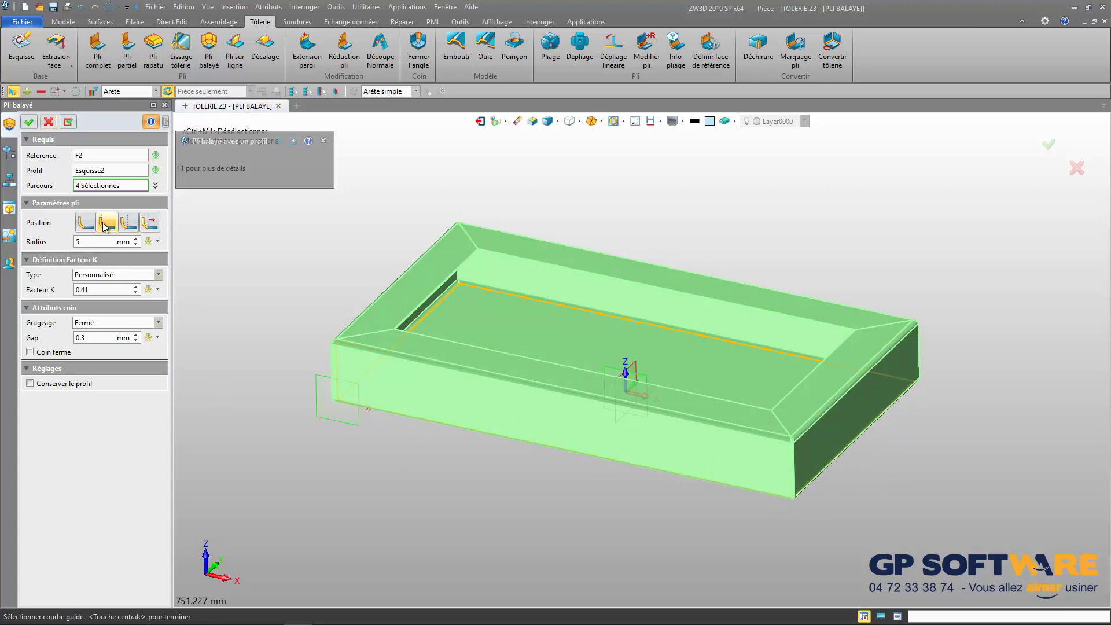
- Set the swept bend's inner radius to 2 mm
{"action": "left_click", "coordinate": [128, 224]}
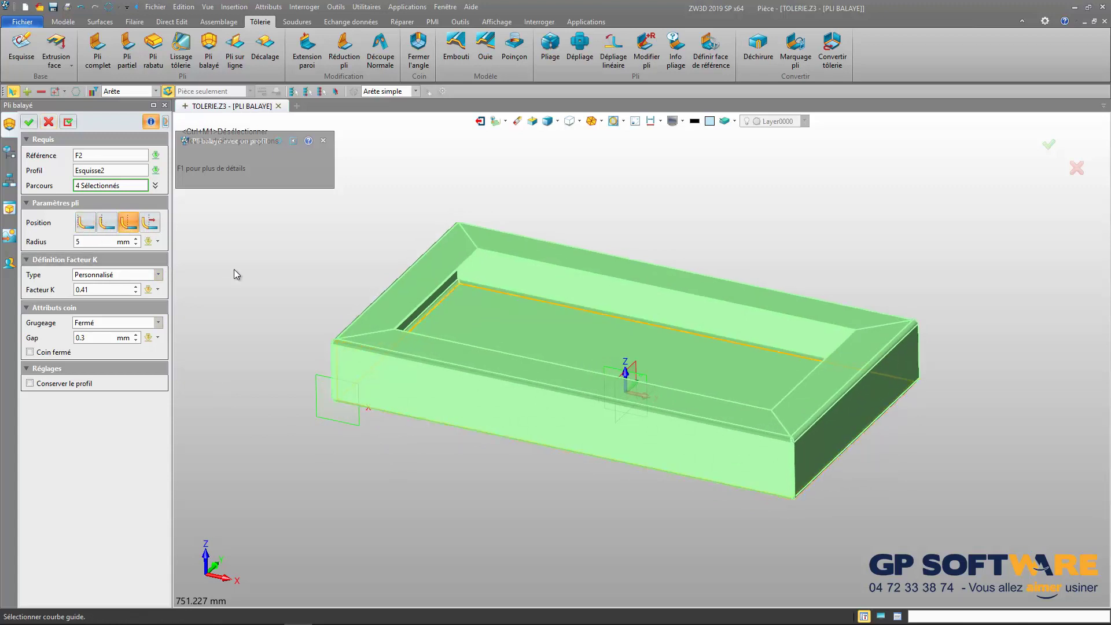
{"action": "left_click", "coordinate": [100, 242]}
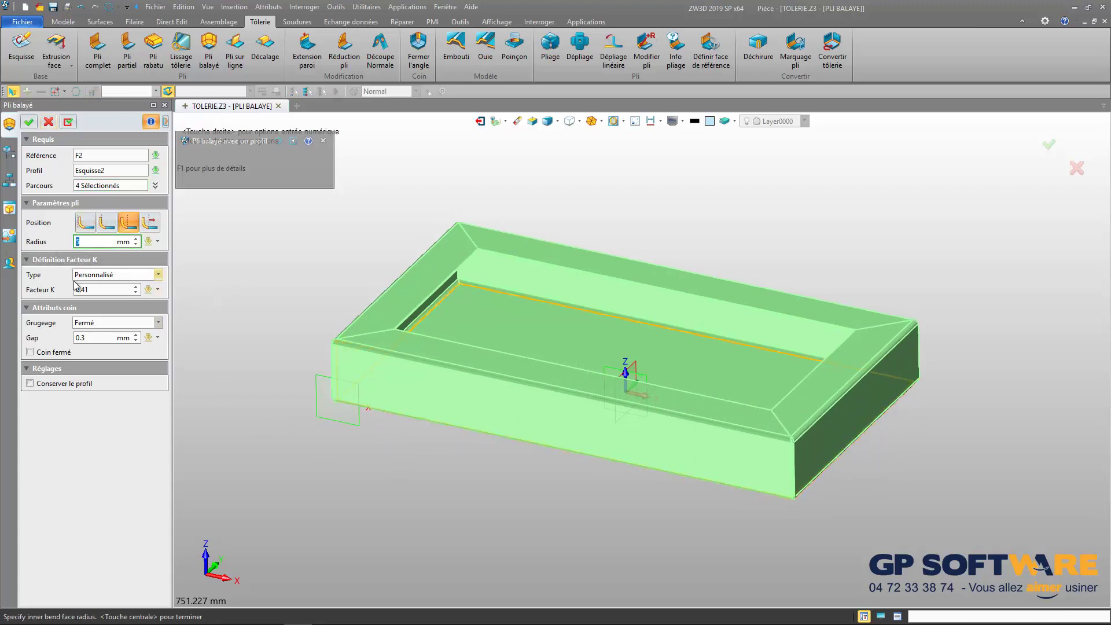
{"action": "key", "text": "Return"}
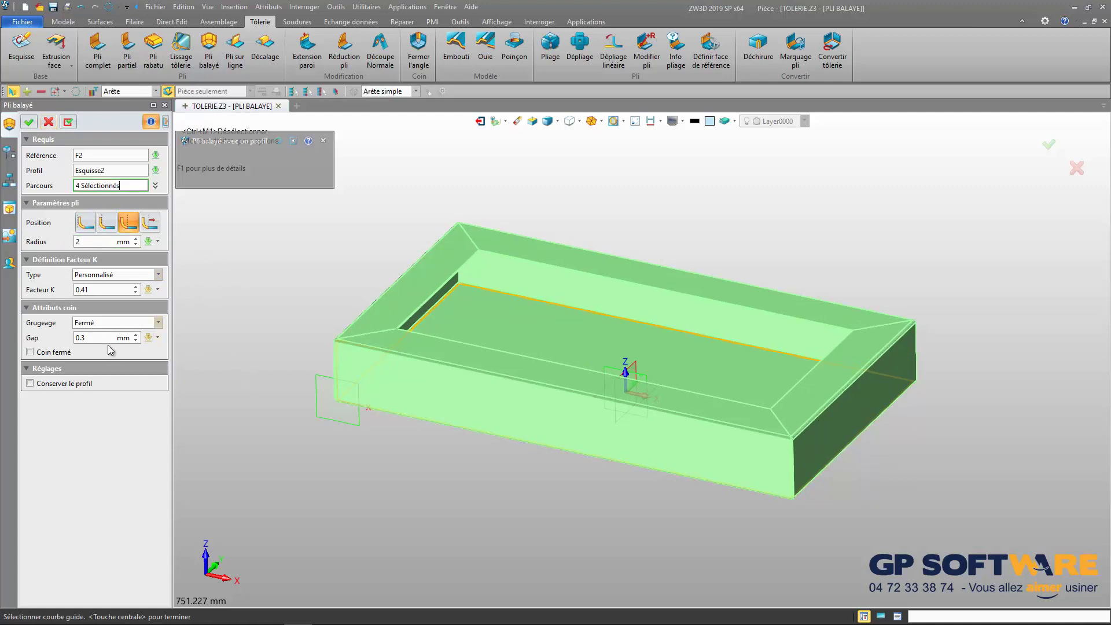
- Examine the gap and relief between adjacent flanges at the profile corner in the swept bend preview
{"action": "left_click", "coordinate": [94, 336]}
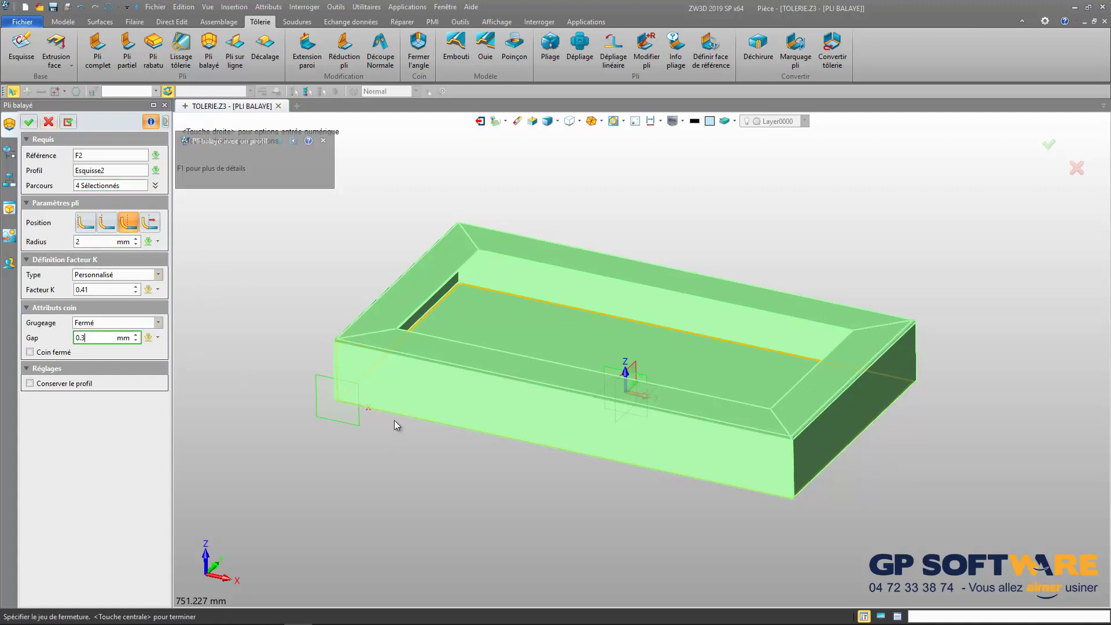
{"action": "right_click_drag", "start_coordinate": [394, 421], "coordinate": [470, 371]}
{"action": "scroll", "coordinate": [482, 343], "scroll_direction": "up", "scroll_amount": 5}
{"action": "scroll", "coordinate": [506, 276], "scroll_direction": "up", "scroll_amount": 3}
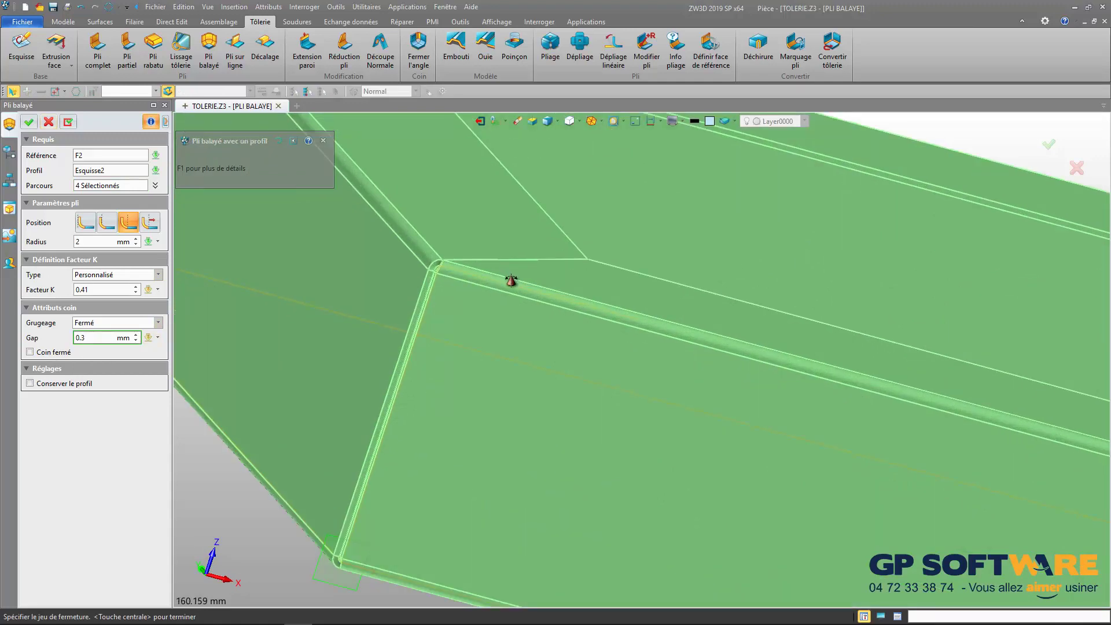
{"action": "right_click_drag", "start_coordinate": [511, 282], "coordinate": [616, 364]}
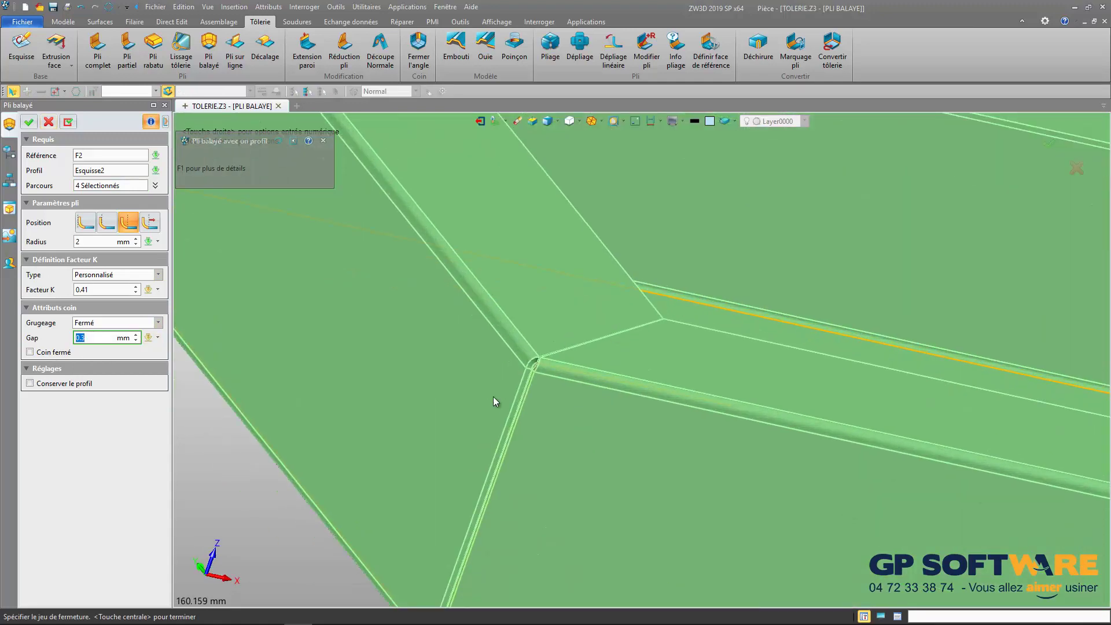
{"action": "right_click_drag", "start_coordinate": [495, 401], "coordinate": [270, 339]}
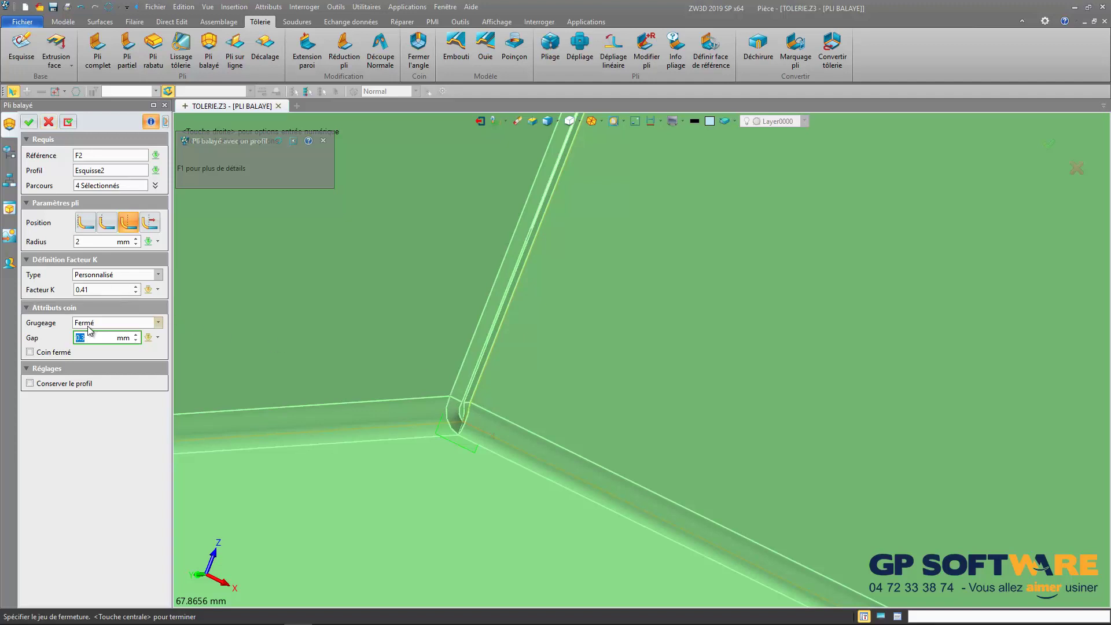
- Try a circular corner relief with an 8 mm diameter and restore the closed (Fermé) relief
{"action": "left_click", "coordinate": [90, 324]}
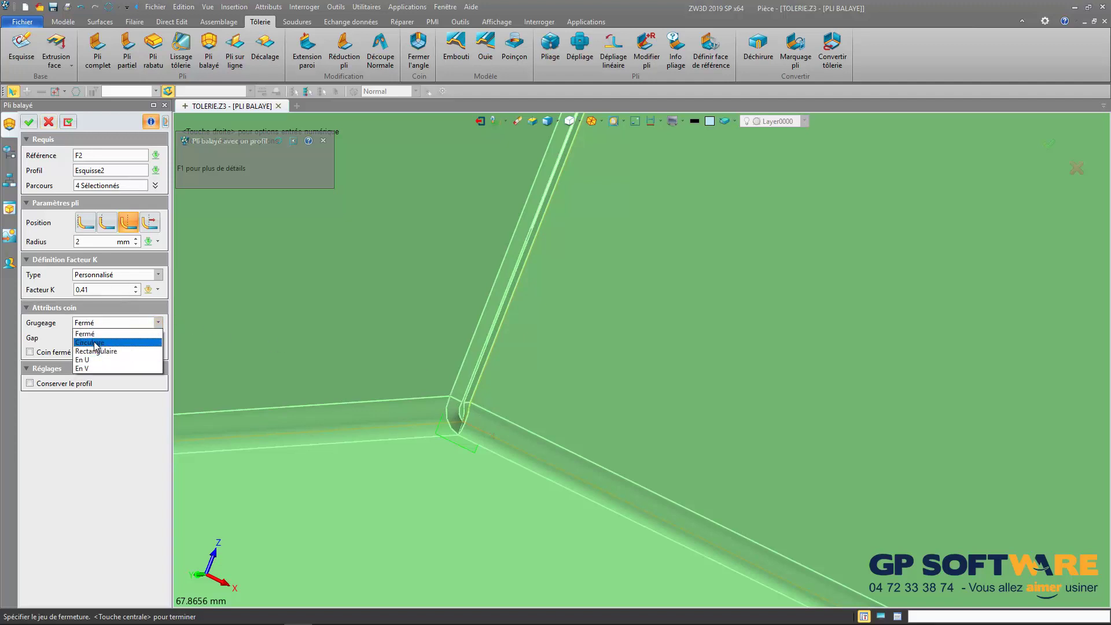
{"action": "left_click", "coordinate": [94, 344]}
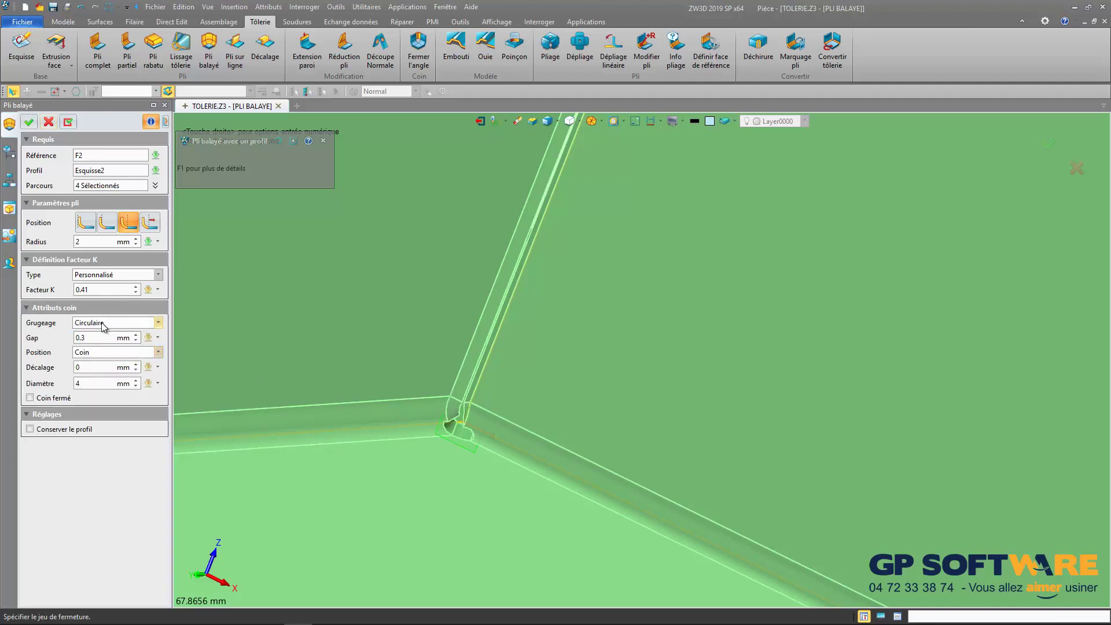
{"action": "left_click", "coordinate": [100, 364]}
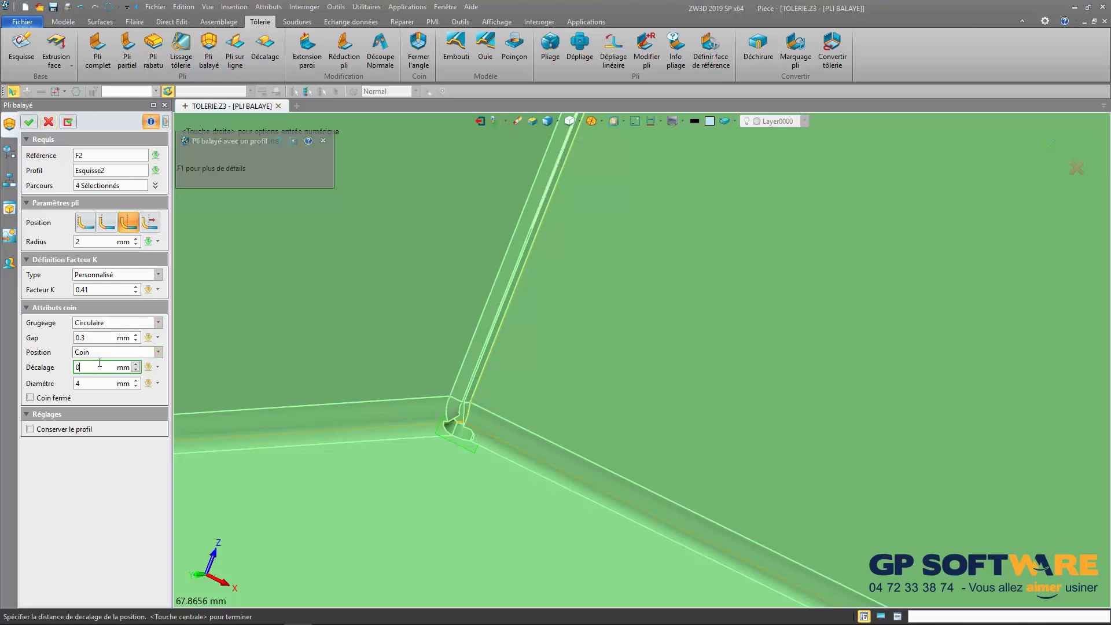
{"action": "left_click", "coordinate": [139, 381]}
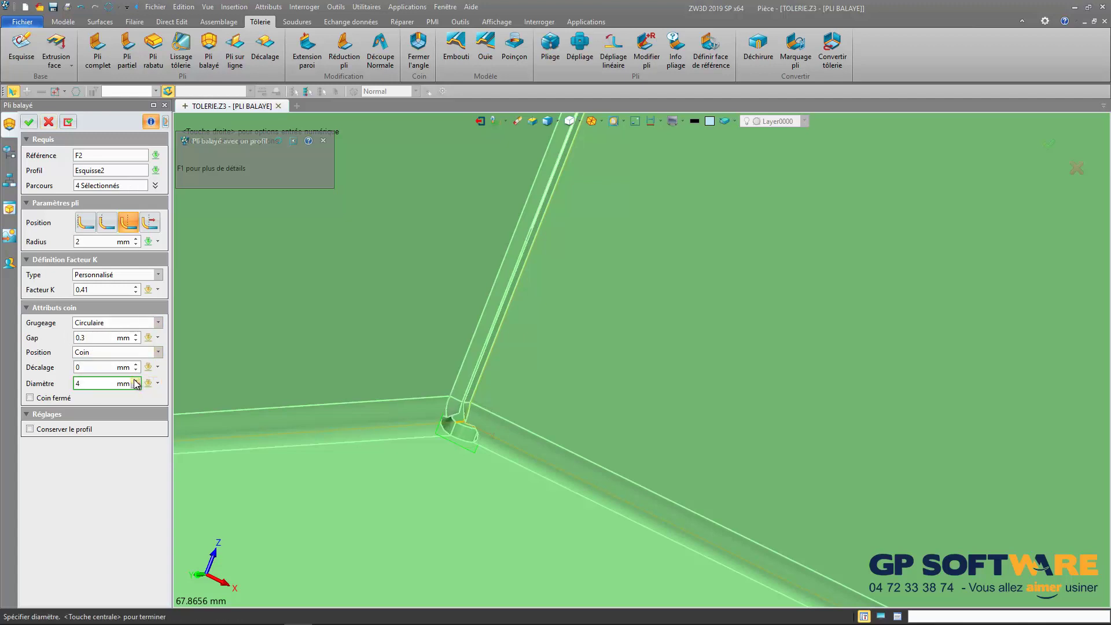
{"action": "left_click", "coordinate": [135, 380]}
{"action": "left_click", "coordinate": [135, 381]}
{"action": "left_click", "coordinate": [135, 380]}
{"action": "left_click", "coordinate": [135, 381]}
{"action": "left_click", "coordinate": [97, 322]}
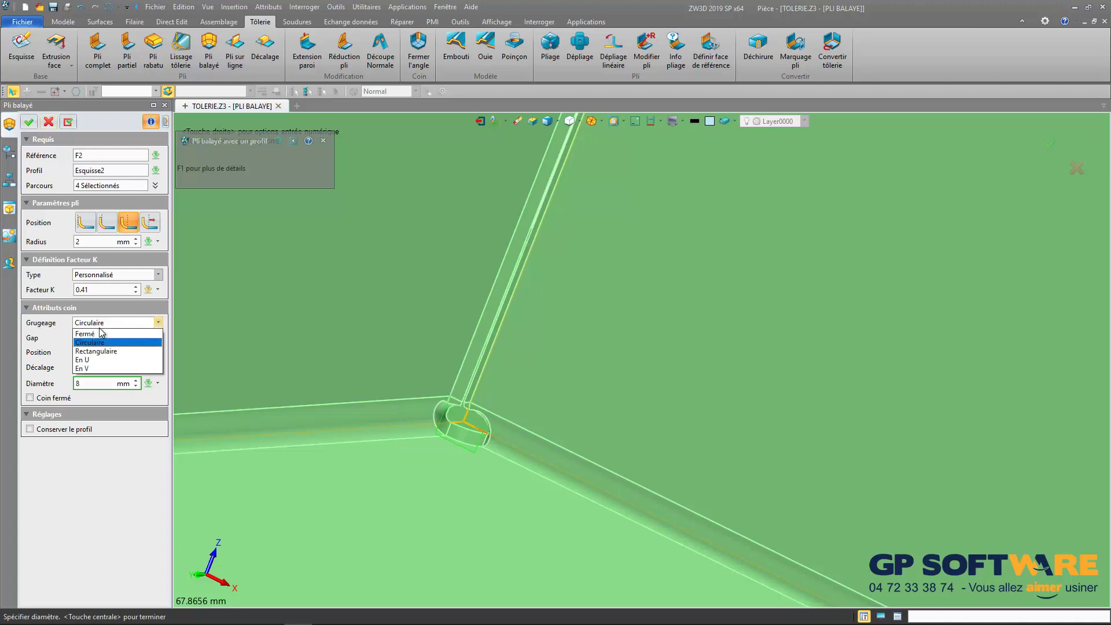
{"action": "left_click", "coordinate": [92, 334]}
{"action": "scroll", "coordinate": [451, 430], "scroll_direction": "down", "scroll_amount": 6}
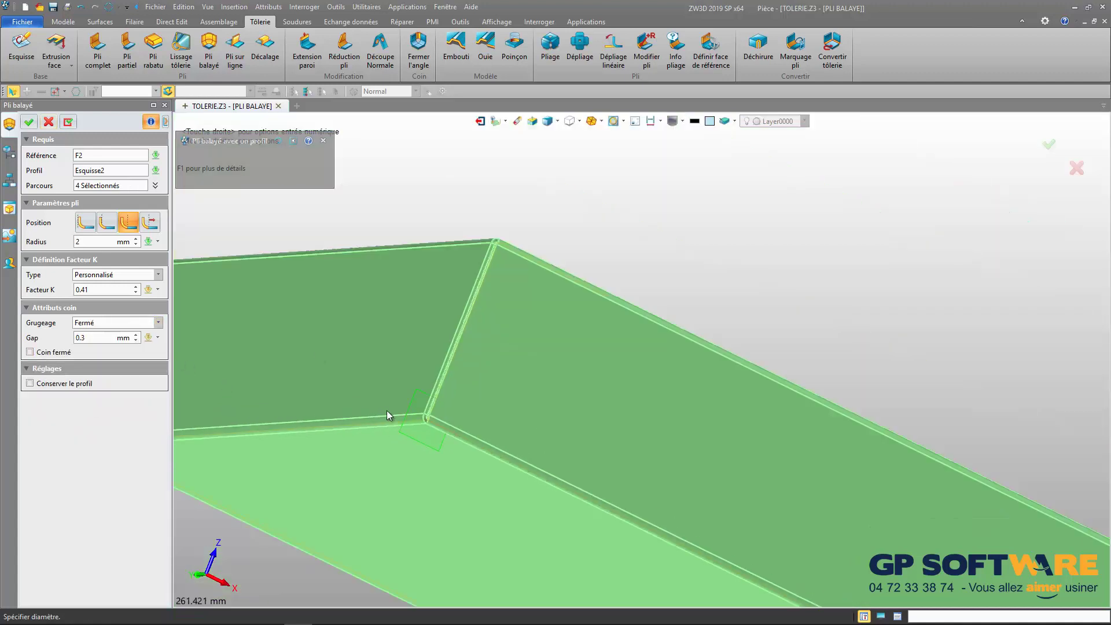
{"action": "scroll", "coordinate": [394, 383], "scroll_direction": "down", "scroll_amount": 3}
{"action": "right_click_drag", "start_coordinate": [395, 387], "coordinate": [421, 442]}
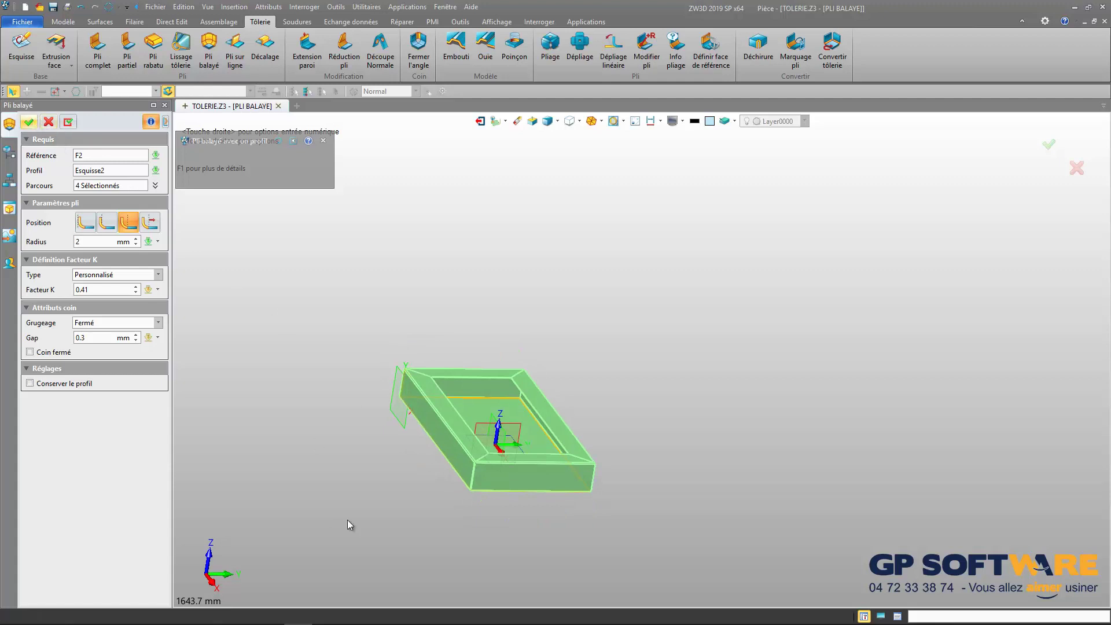
- Accept the swept bend around the sheet and unfold the resulting tray with its base as the fixed face
{"action": "right_click_drag", "start_coordinate": [437, 509], "coordinate": [491, 499]}
{"action": "scroll", "coordinate": [457, 475], "scroll_direction": "up", "scroll_amount": 2}
{"action": "right_click_drag", "start_coordinate": [455, 441], "coordinate": [421, 434]}
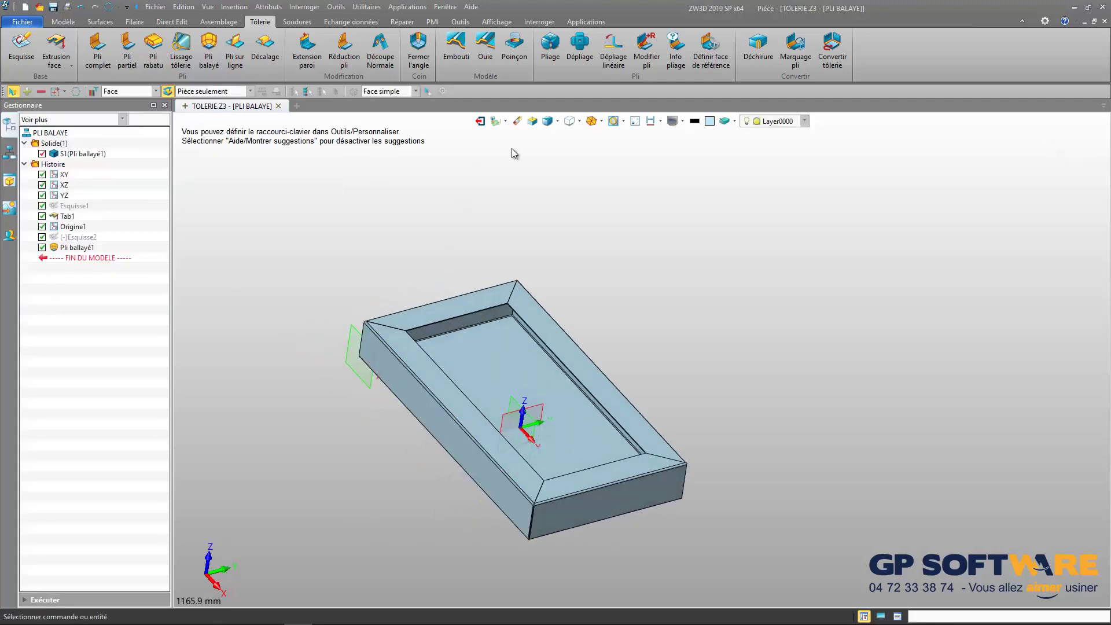
{"action": "left_click", "coordinate": [579, 47]}
{"action": "right_click_drag", "start_coordinate": [541, 268], "coordinate": [505, 393]}
{"action": "left_click", "coordinate": [490, 381]}
{"action": "middle_click", "coordinate": [717, 320]}
- Fold the whole flattened model back into its bent tray shape
{"action": "left_click", "coordinate": [551, 46]}
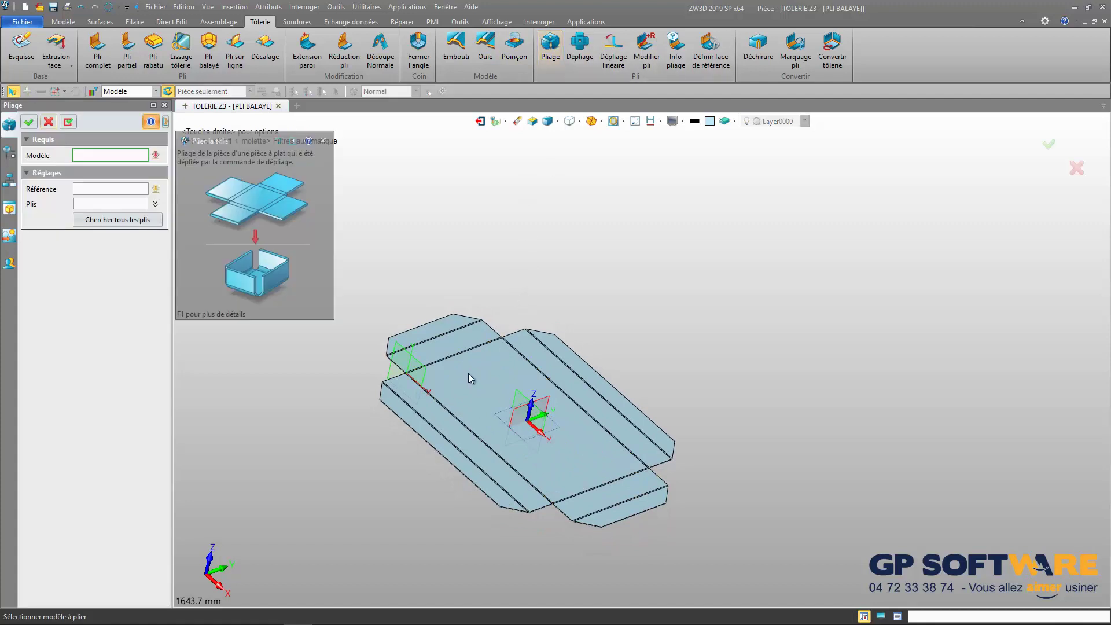
{"action": "middle_click", "coordinate": [648, 297]}
{"action": "right_click_drag", "start_coordinate": [496, 483], "coordinate": [496, 463]}
{"action": "scroll", "coordinate": [492, 464], "scroll_direction": "up", "scroll_amount": 3}
{"action": "right_click_drag", "start_coordinate": [486, 366], "coordinate": [497, 394]}
{"action": "scroll", "coordinate": [501, 215], "scroll_direction": "up", "scroll_amount": 2}
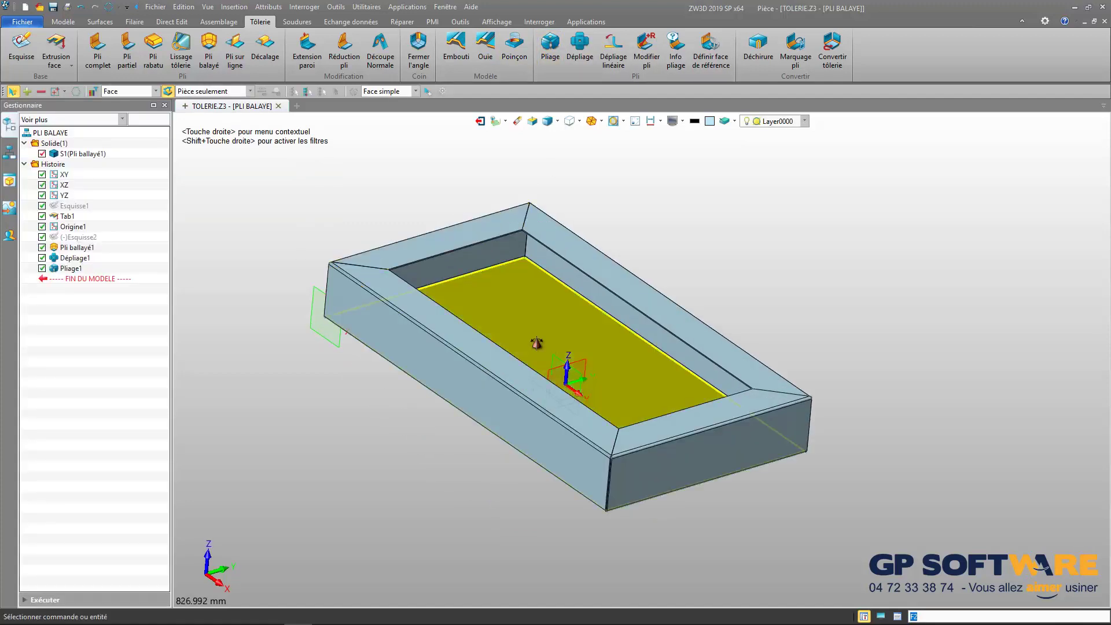
- Examine the refolded tray's walls, mitred rim and corners
{"action": "right_click_drag", "start_coordinate": [536, 343], "coordinate": [525, 343]}
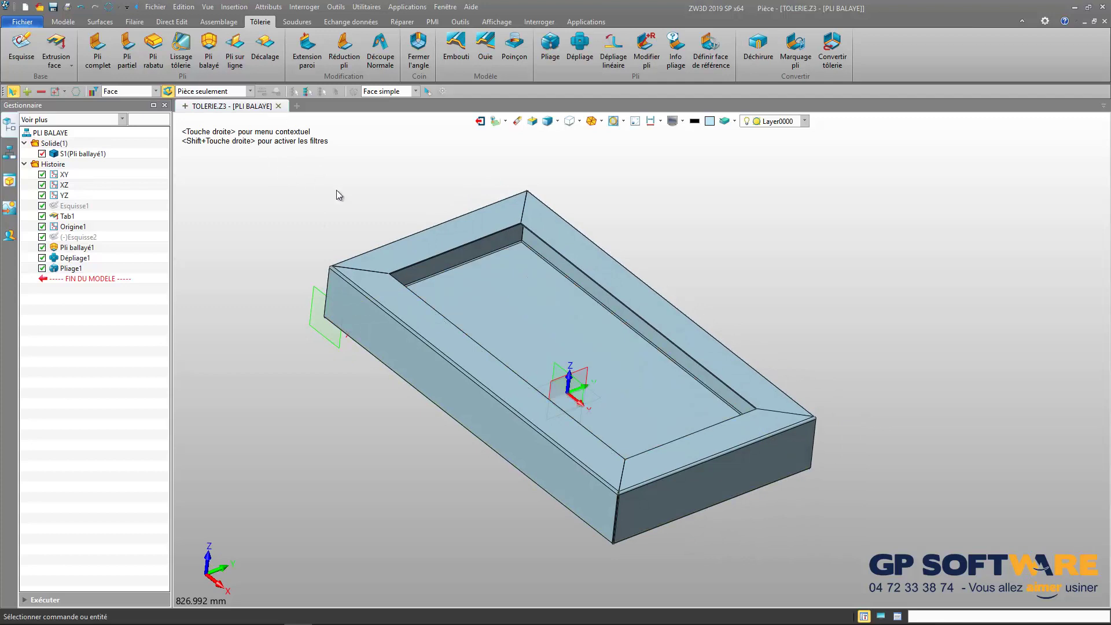
{"action": "scroll", "coordinate": [579, 204], "scroll_direction": "down", "scroll_amount": 2}
{"action": "scroll", "coordinate": [582, 202], "scroll_direction": "up", "scroll_amount": 2}
{"action": "right_click_drag", "start_coordinate": [558, 245], "coordinate": [551, 237]}
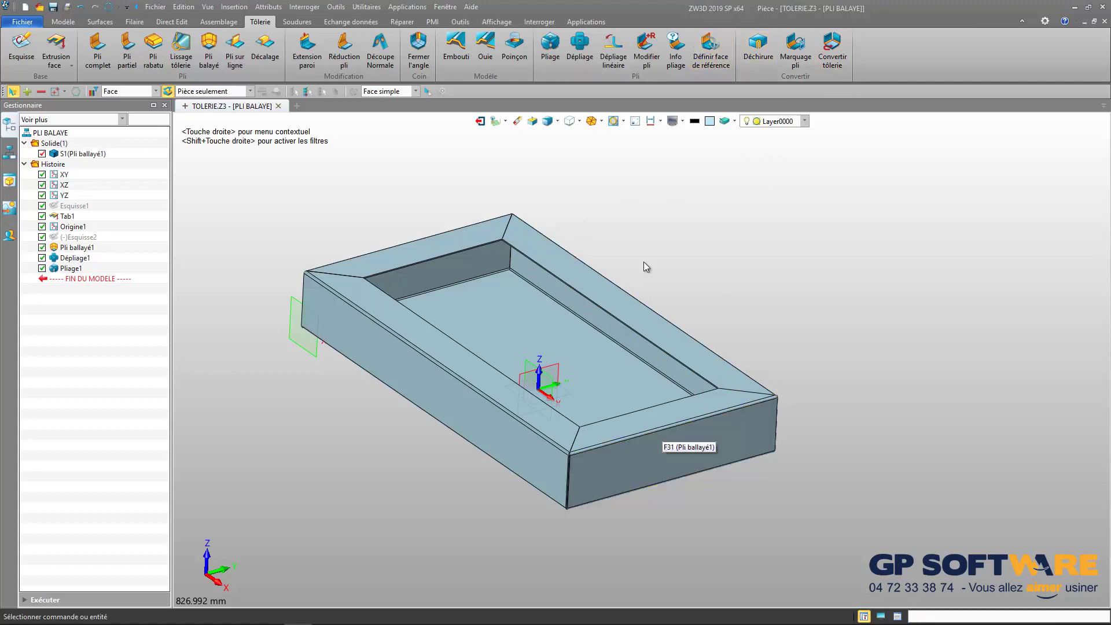
{"action": "middle_click_drag", "start_coordinate": [526, 292], "coordinate": [527, 295]}
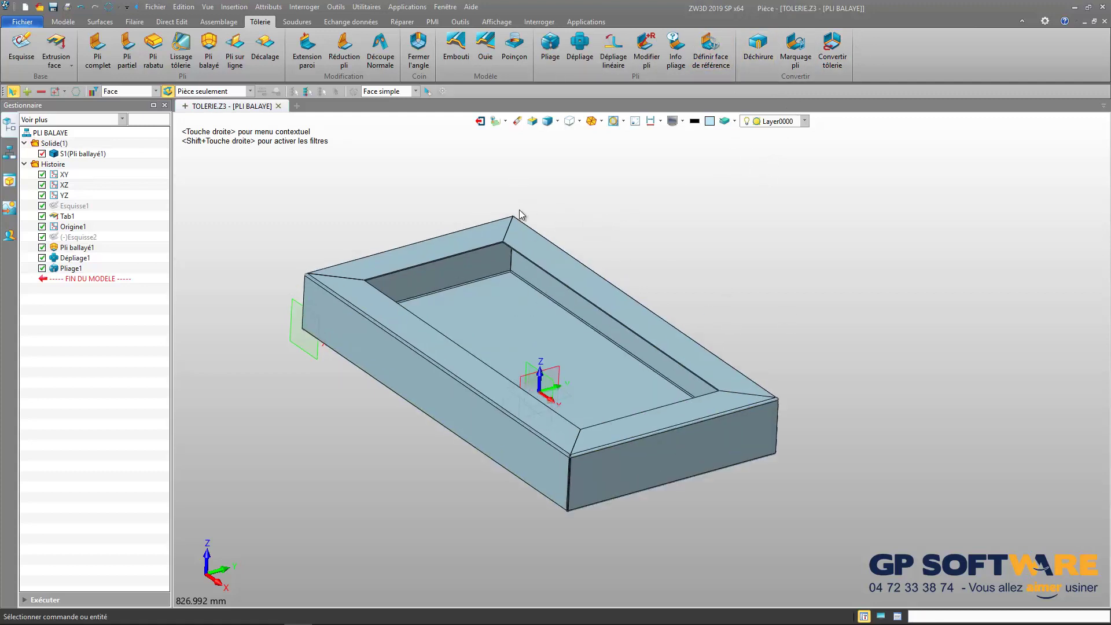
{"action": "scroll", "coordinate": [519, 210], "scroll_direction": "up", "scroll_amount": 1}
{"action": "right_click_drag", "start_coordinate": [489, 290], "coordinate": [297, 387]}
{"action": "scroll", "coordinate": [298, 386], "scroll_direction": "down", "scroll_amount": 2}
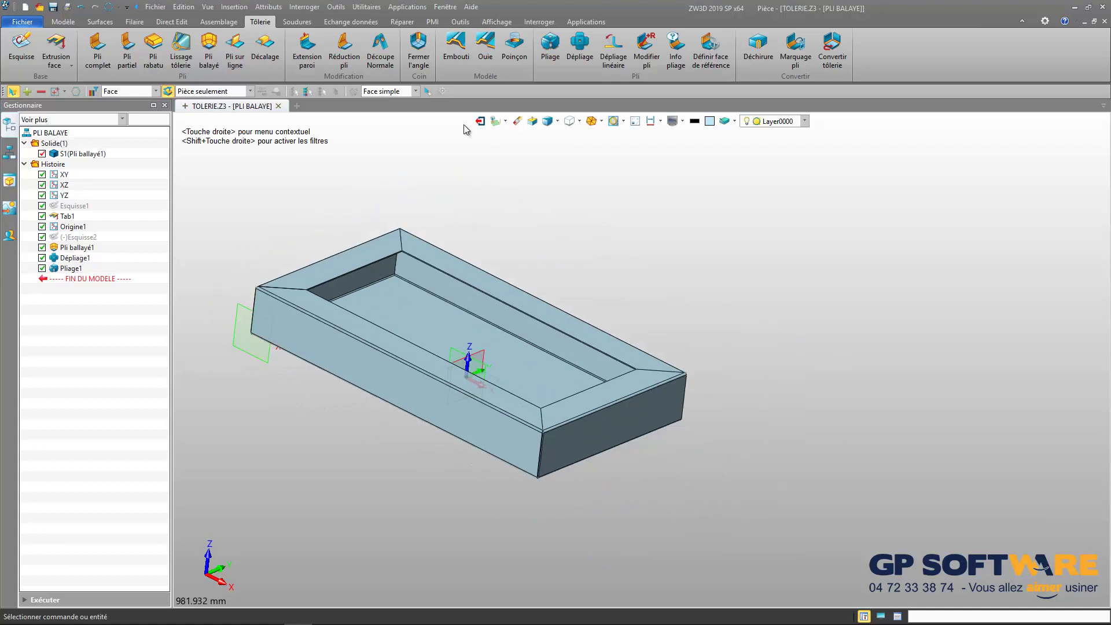
- Leave the PLI BALAYE part and create a new part named CONVERSION from the Piece (MM) template
{"action": "left_click", "coordinate": [479, 122]}
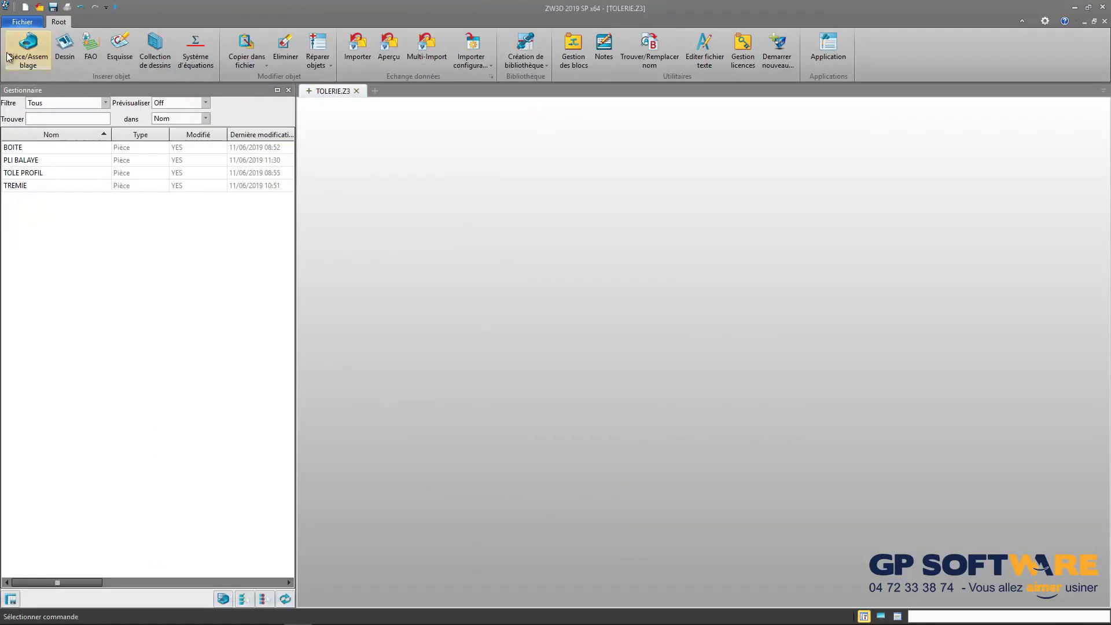
{"action": "type", "text": "CONVERSION"}
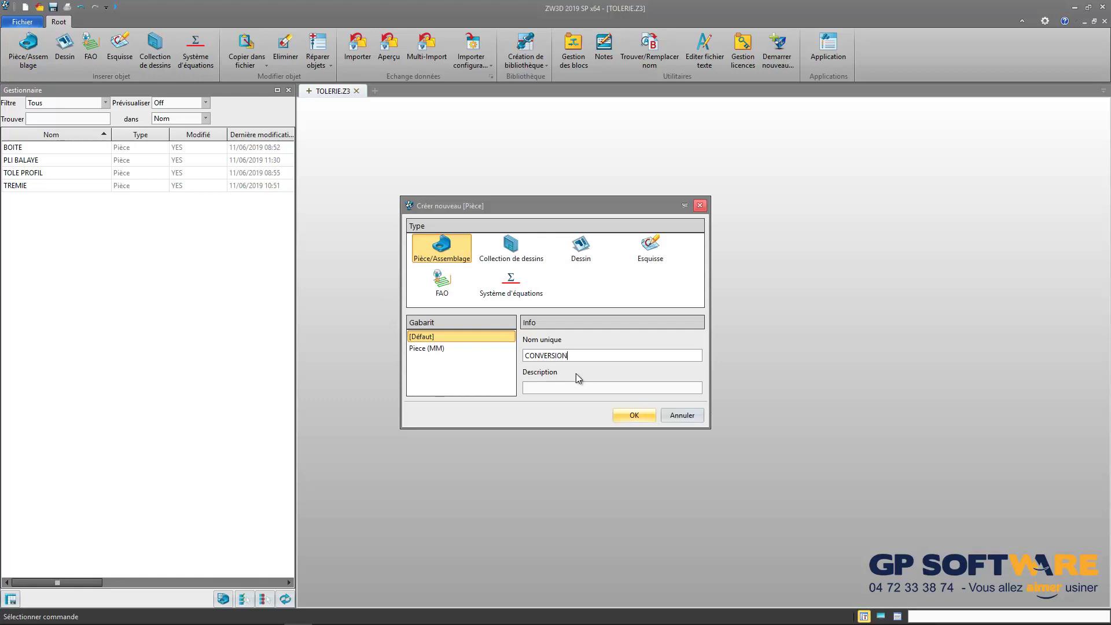
{"action": "left_click", "coordinate": [438, 348]}
{"action": "left_click", "coordinate": [637, 415]}
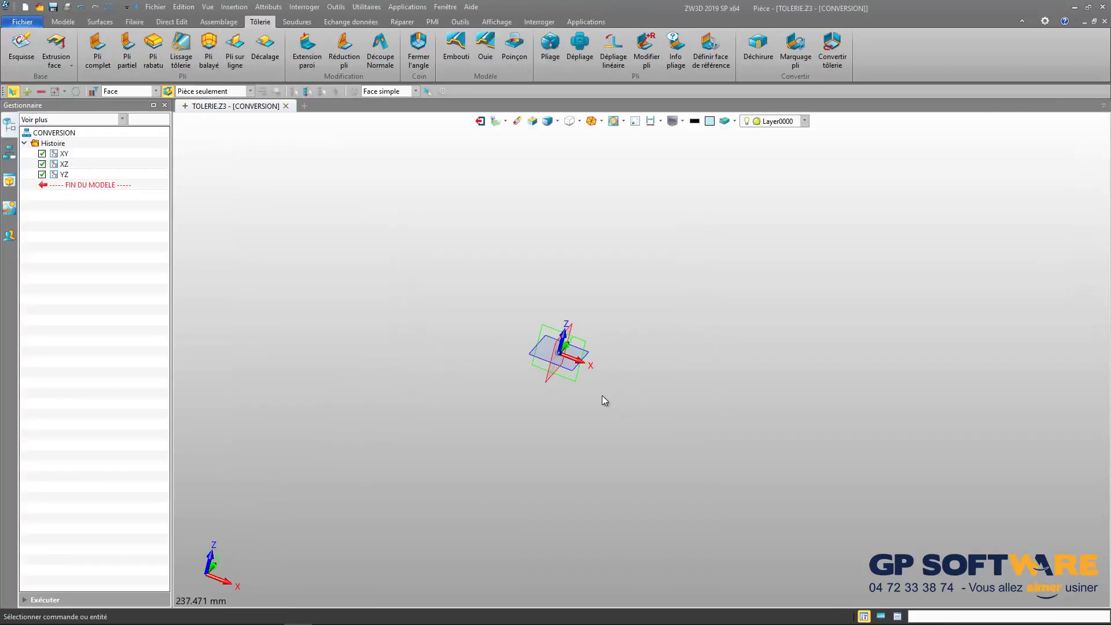
- Create a solid rectangular block centred on the origin 0,0,0, sizing it freehand
{"action": "left_click", "coordinate": [62, 22]}
{"action": "left_click", "coordinate": [44, 43]}
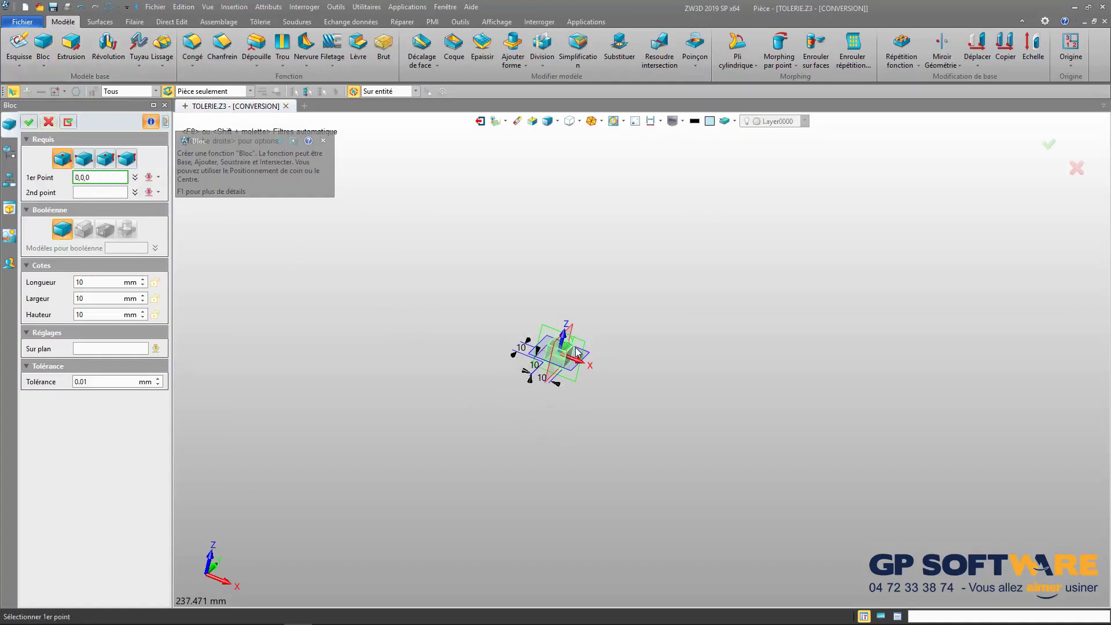
{"action": "left_click", "coordinate": [576, 350]}
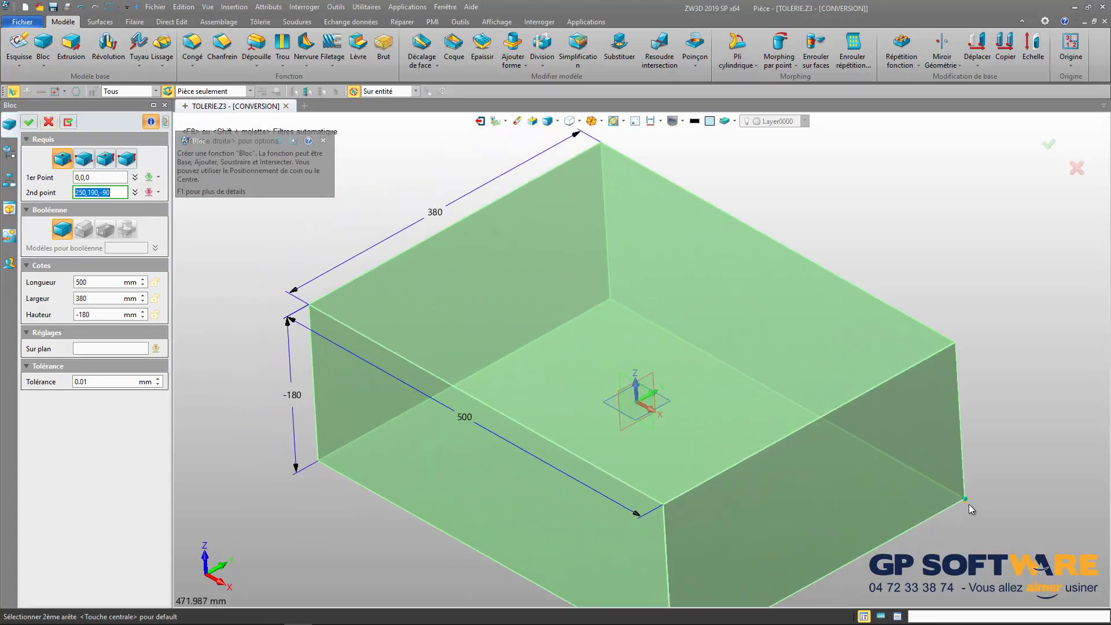
{"action": "scroll", "coordinate": [969, 504], "scroll_direction": "down", "scroll_amount": 3}
{"action": "left_click", "coordinate": [1028, 523]}
{"action": "middle_click", "coordinate": [641, 389]}
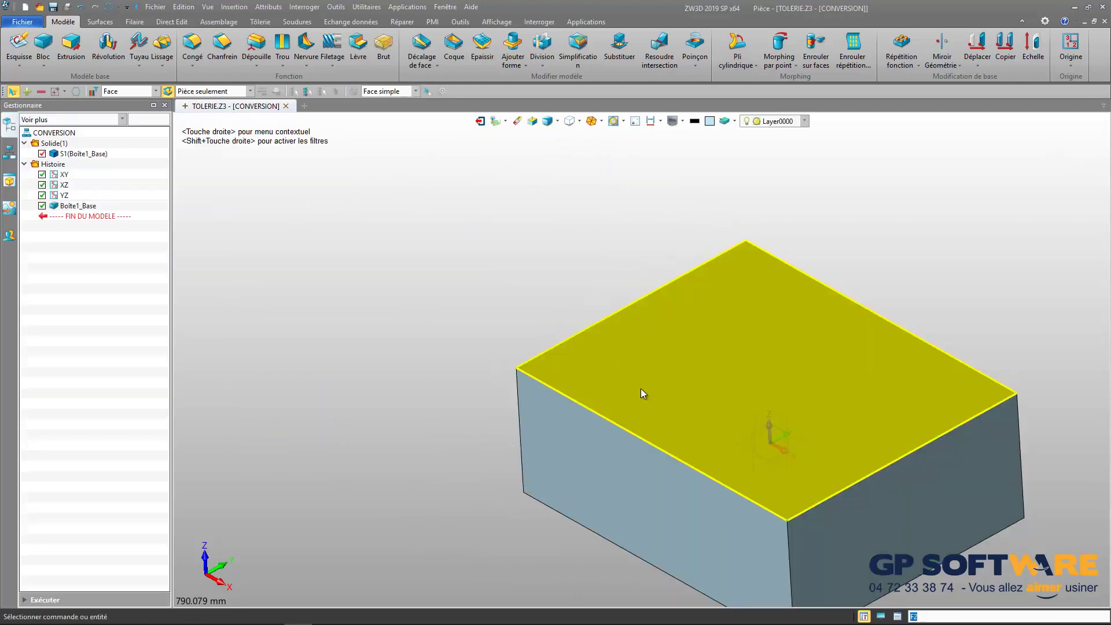
- Shell the block with a thickness of -2 mm, leaving its top face open
{"action": "key", "text": "ctrl+a"}
{"action": "mouse_move", "coordinate": [706, 426]}
{"action": "right_mouse_down"}
{"action": "mouse_move", "coordinate": [726, 409]}
{"action": "mouse_move", "coordinate": [716, 416]}
{"action": "right_mouse_up"}
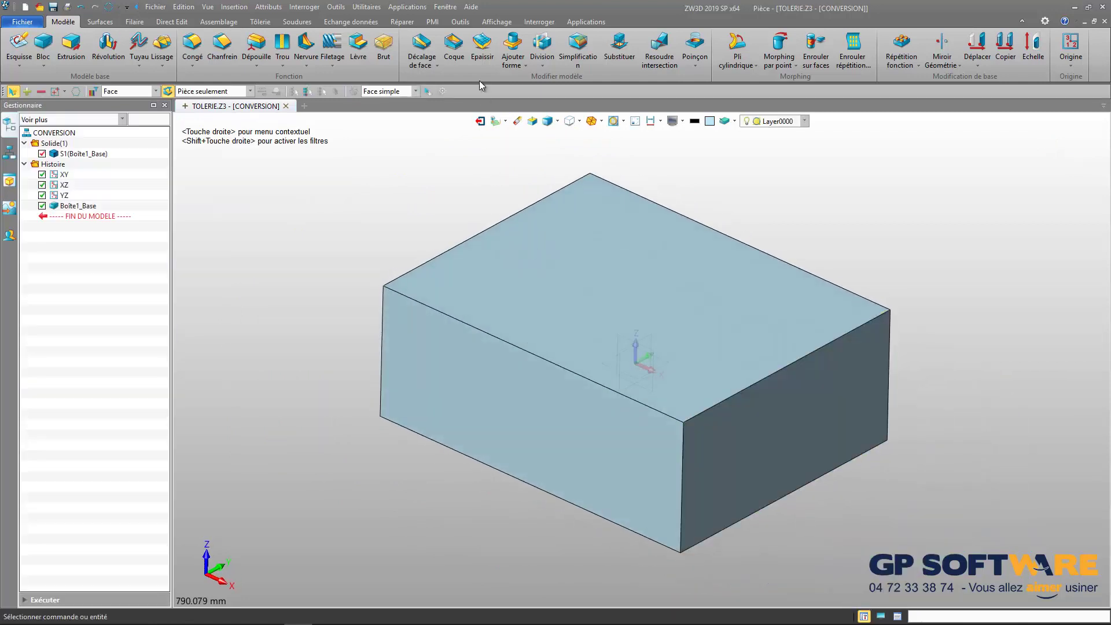
{"action": "left_click", "coordinate": [453, 47]}
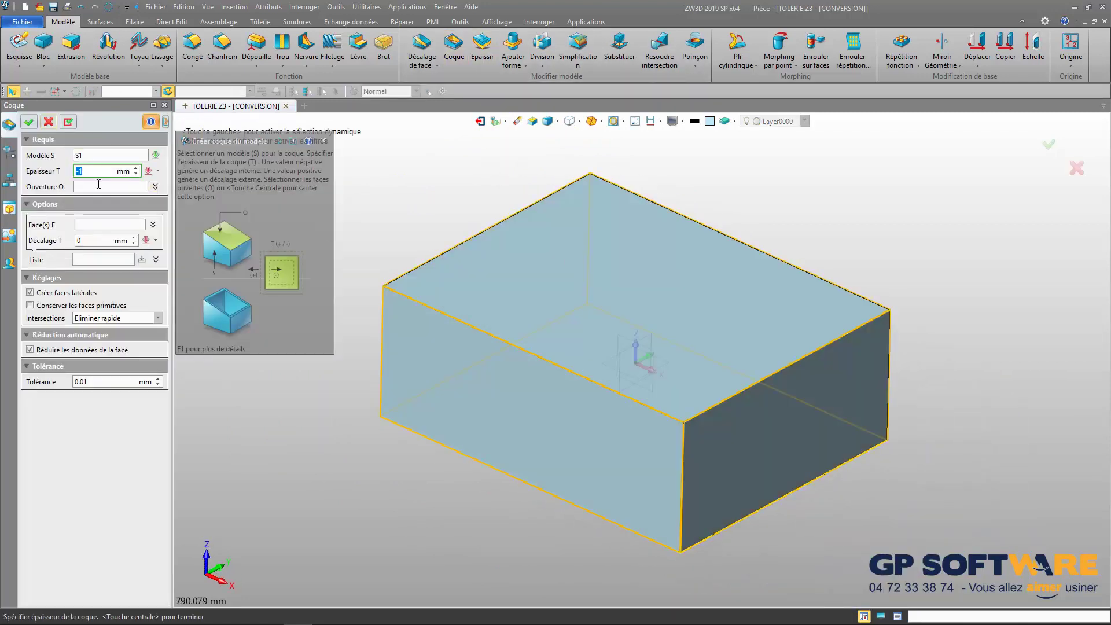
{"action": "left_click", "coordinate": [111, 187]}
{"action": "left_click", "coordinate": [528, 280]}
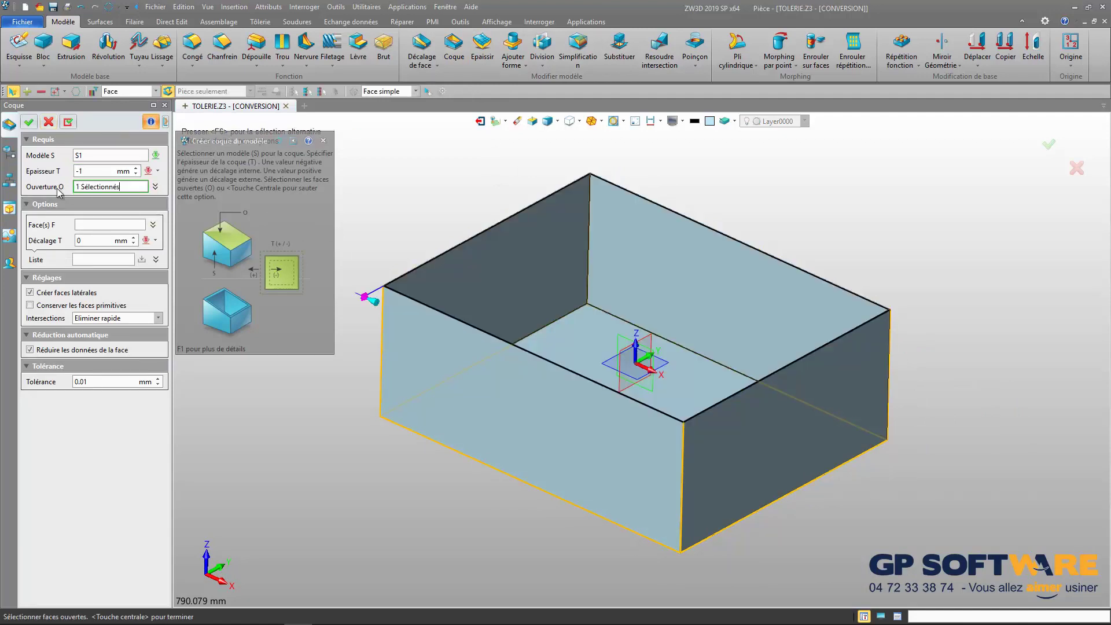
{"action": "left_click_drag", "start_coordinate": [110, 172], "coordinate": [49, 169]}
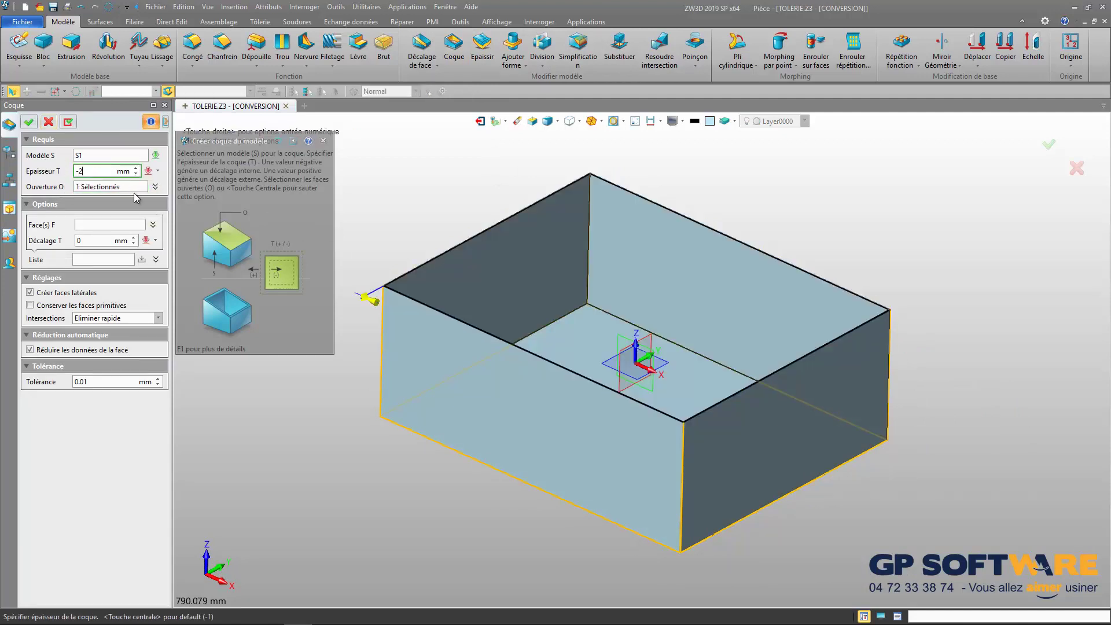
{"action": "type", "text": "-2"}
{"action": "key", "text": "Return"}
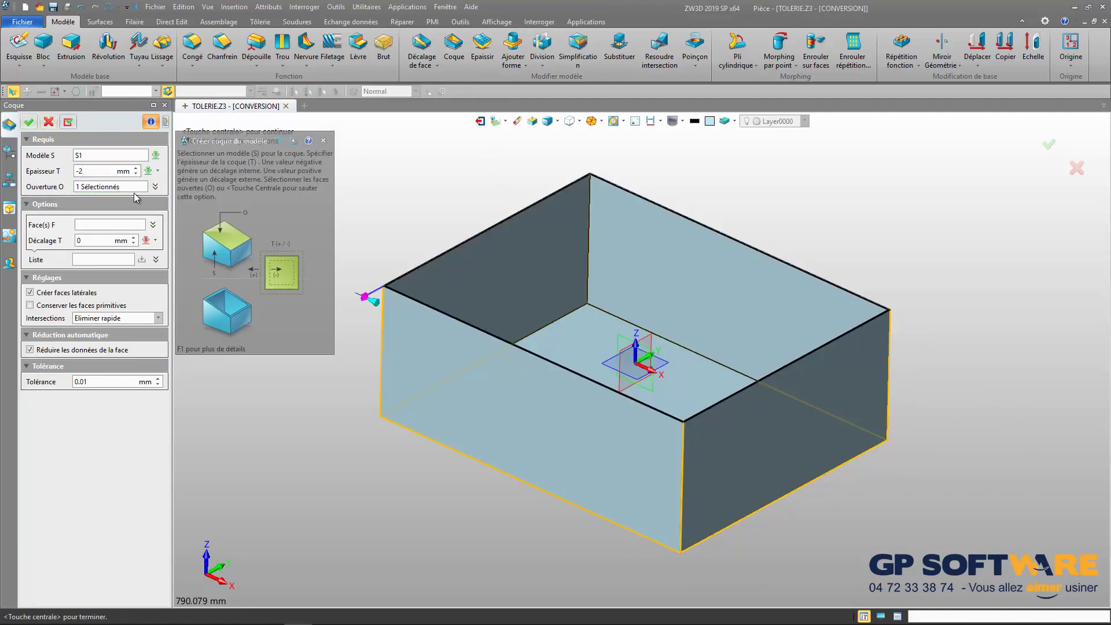
{"action": "left_click", "coordinate": [29, 122]}
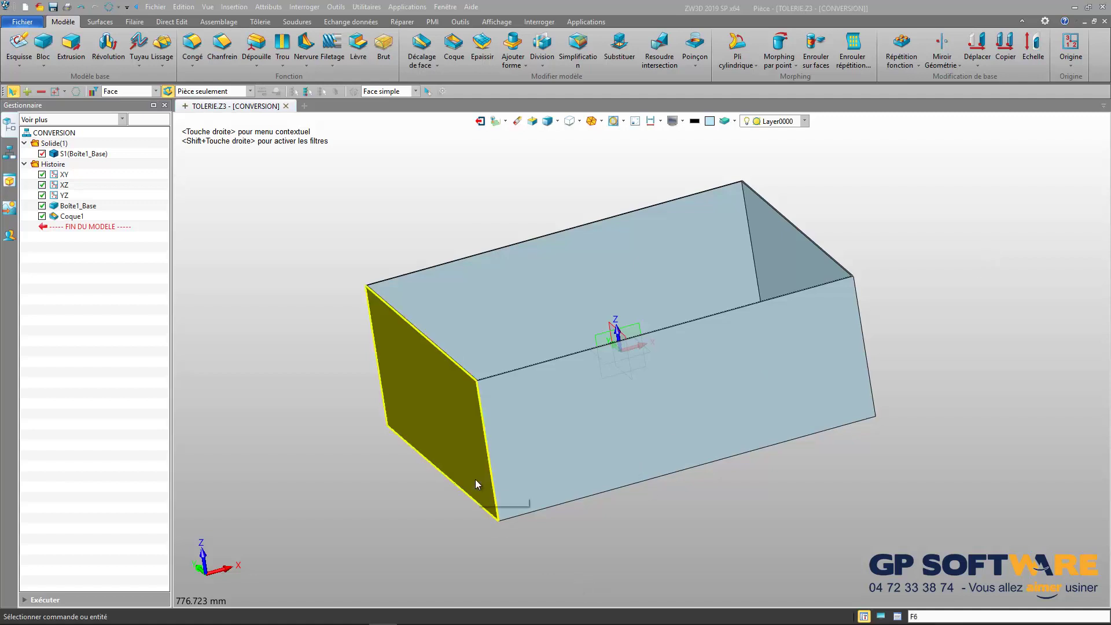
- Apply a 2 mm face fillet around the inner bottom face of the shelled box
{"action": "right_click_drag", "start_coordinate": [624, 520], "coordinate": [619, 495]}
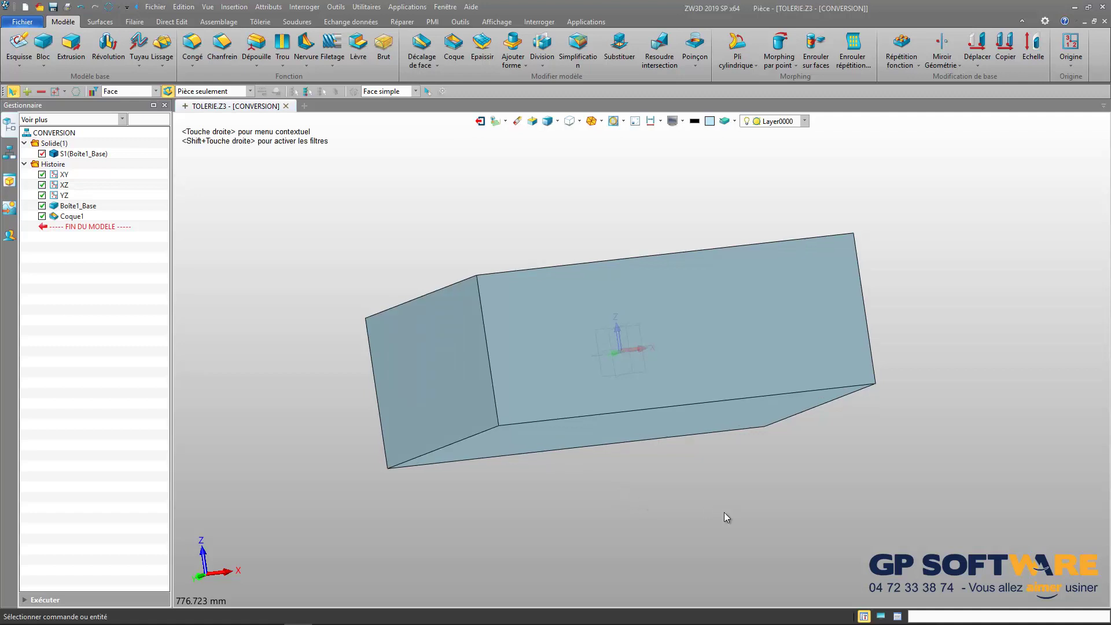
{"action": "scroll", "coordinate": [832, 519], "scroll_direction": "up", "scroll_amount": 2}
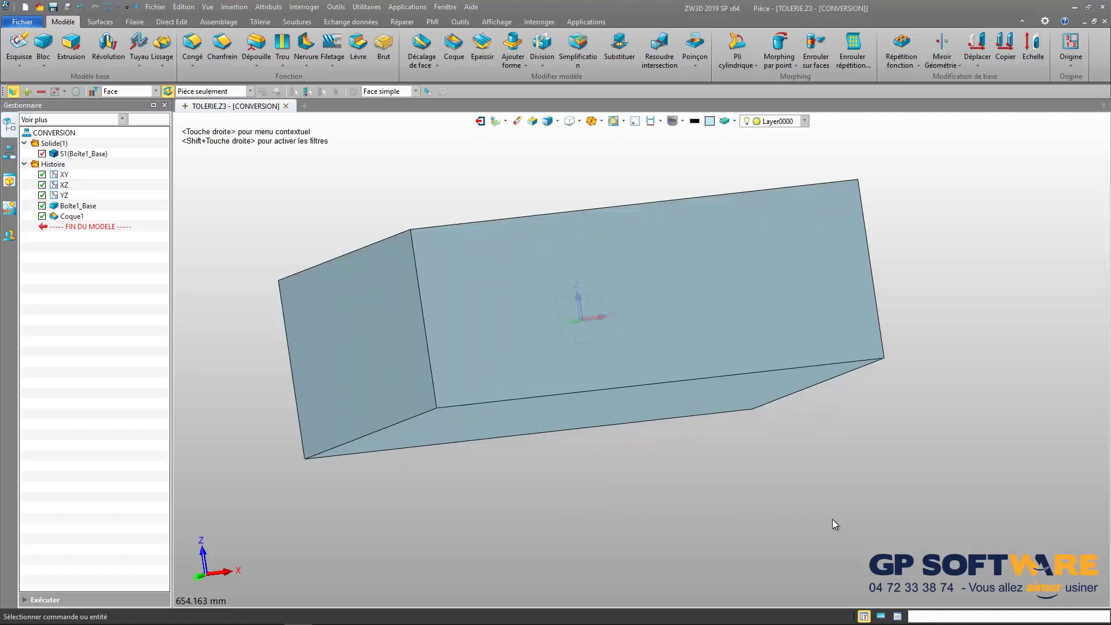
{"action": "scroll", "coordinate": [499, 439], "scroll_direction": "down", "scroll_amount": 2}
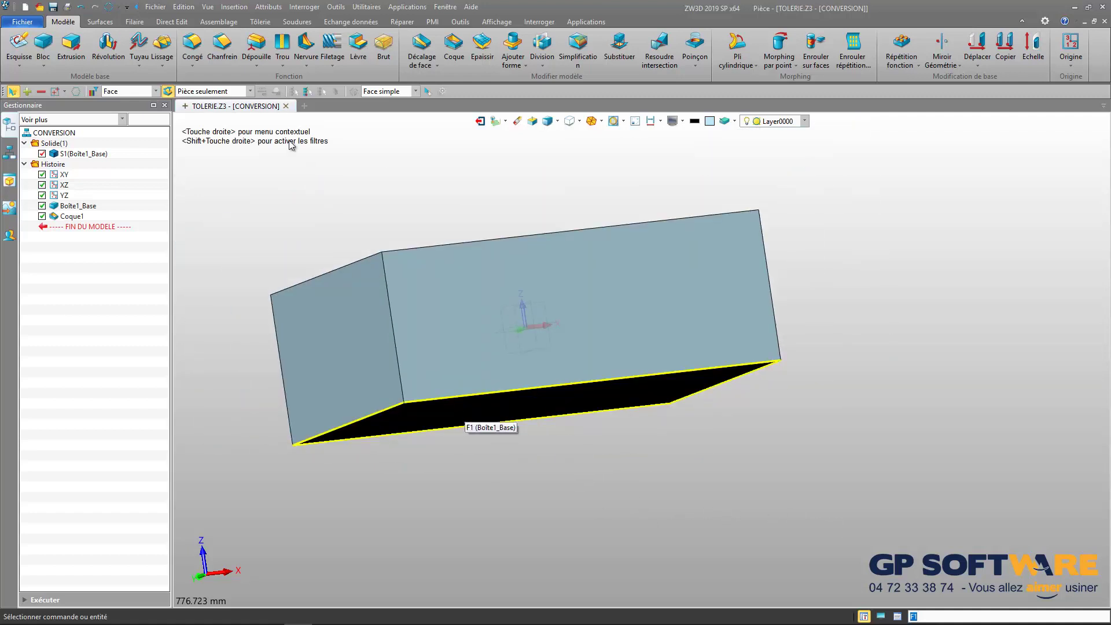
{"action": "left_click", "coordinate": [192, 46]}
{"action": "middle_click_drag", "start_coordinate": [619, 191], "coordinate": [610, 251]}
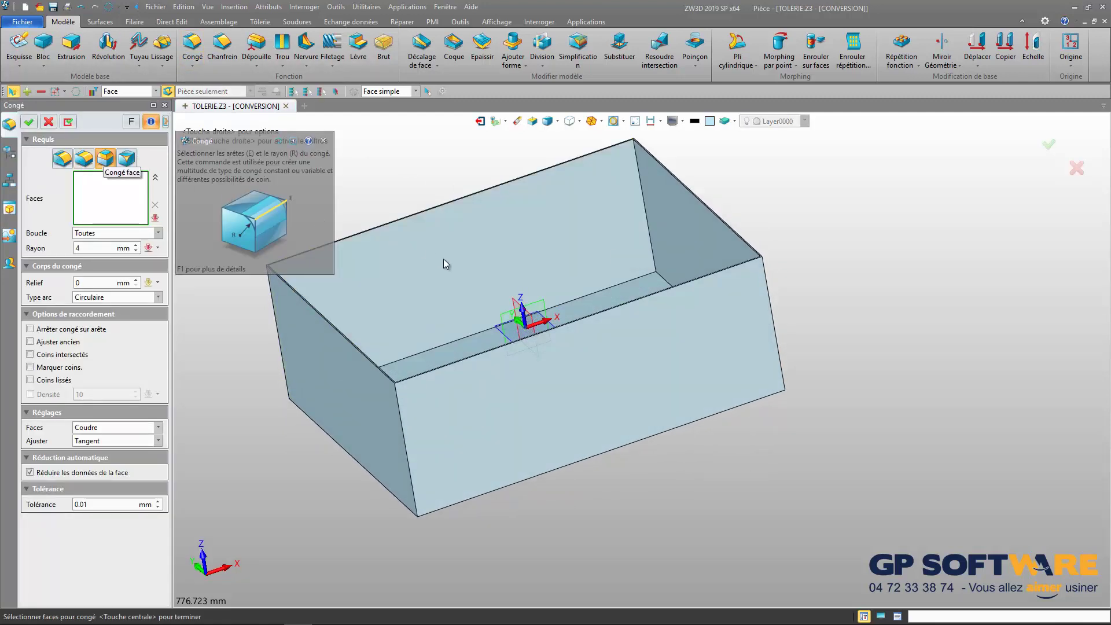
{"action": "middle_click_drag", "start_coordinate": [446, 264], "coordinate": [474, 304]}
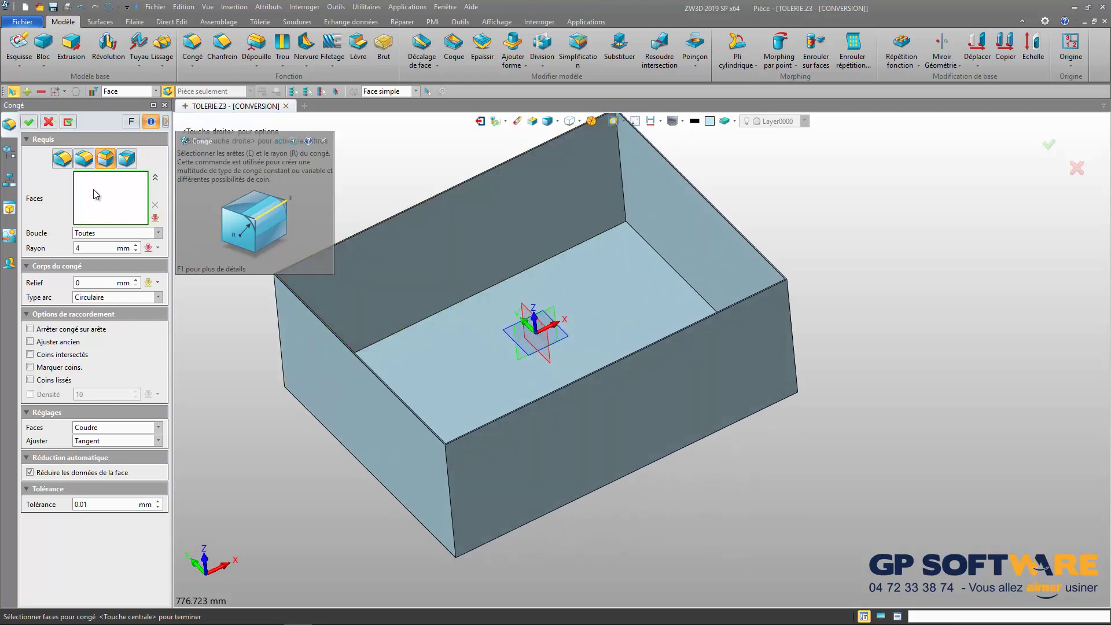
{"action": "left_click", "coordinate": [464, 345]}
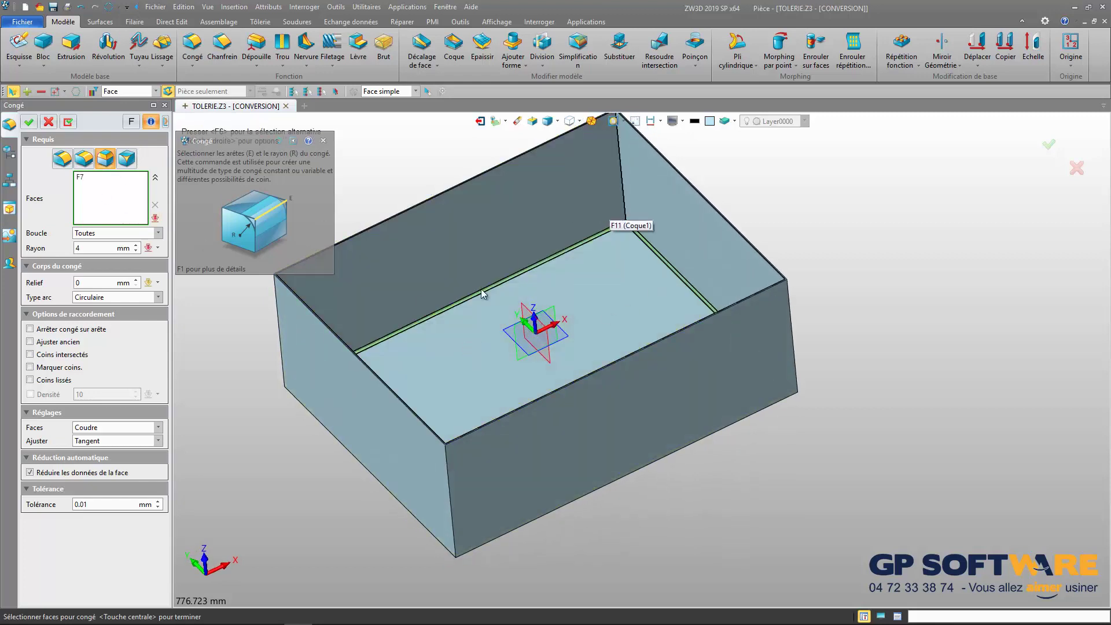
{"action": "middle_click", "coordinate": [54, 246]}
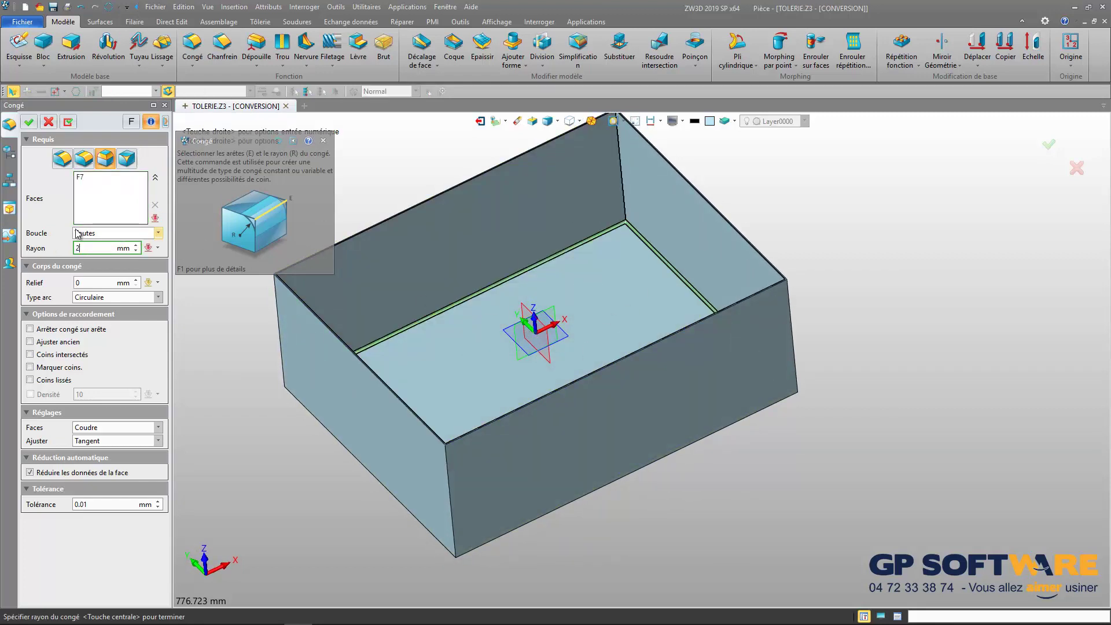
{"action": "left_click", "coordinate": [68, 121]}
- Apply a 4 mm face fillet around the outer bottom face of the box
{"action": "right_click_drag", "start_coordinate": [535, 364], "coordinate": [454, 245]}
{"action": "left_click", "coordinate": [426, 355]}
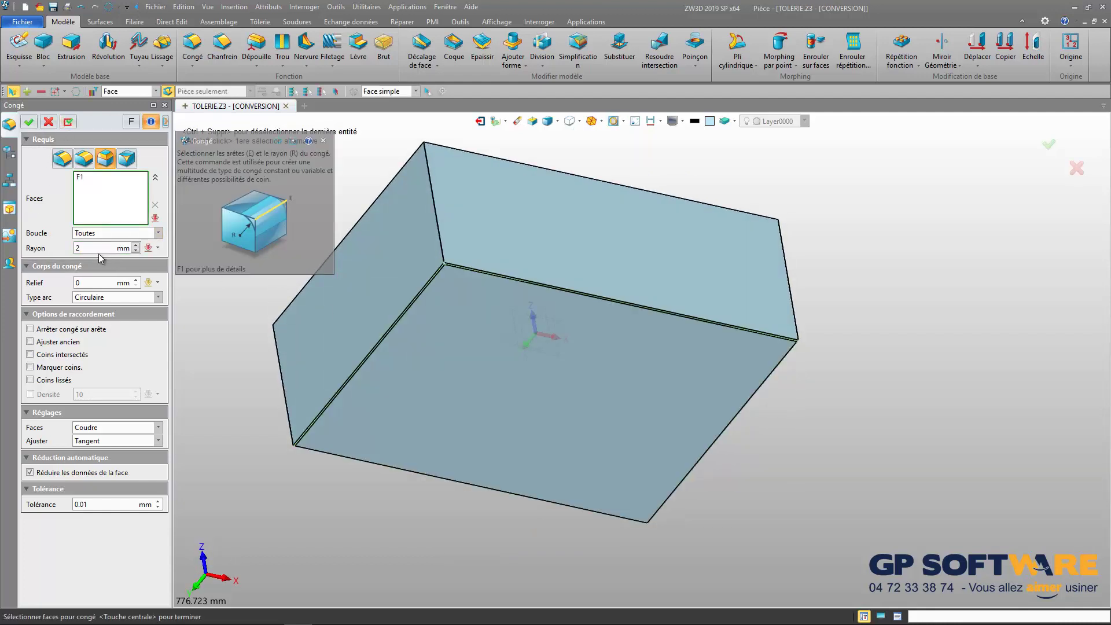
{"action": "left_click", "coordinate": [81, 246]}
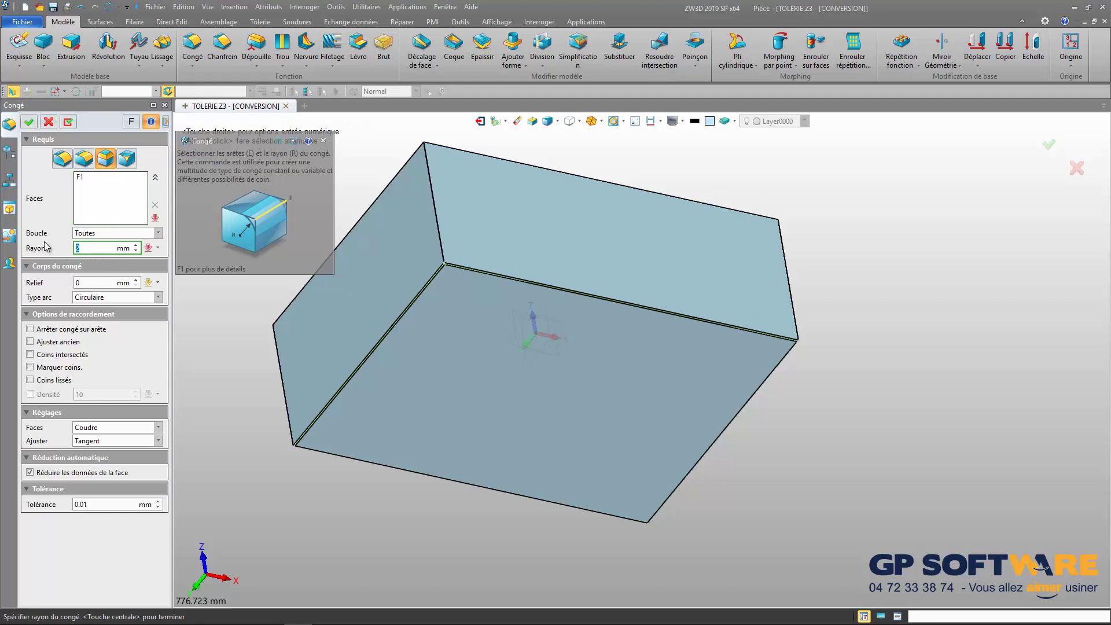
{"action": "left_click", "coordinate": [29, 122]}
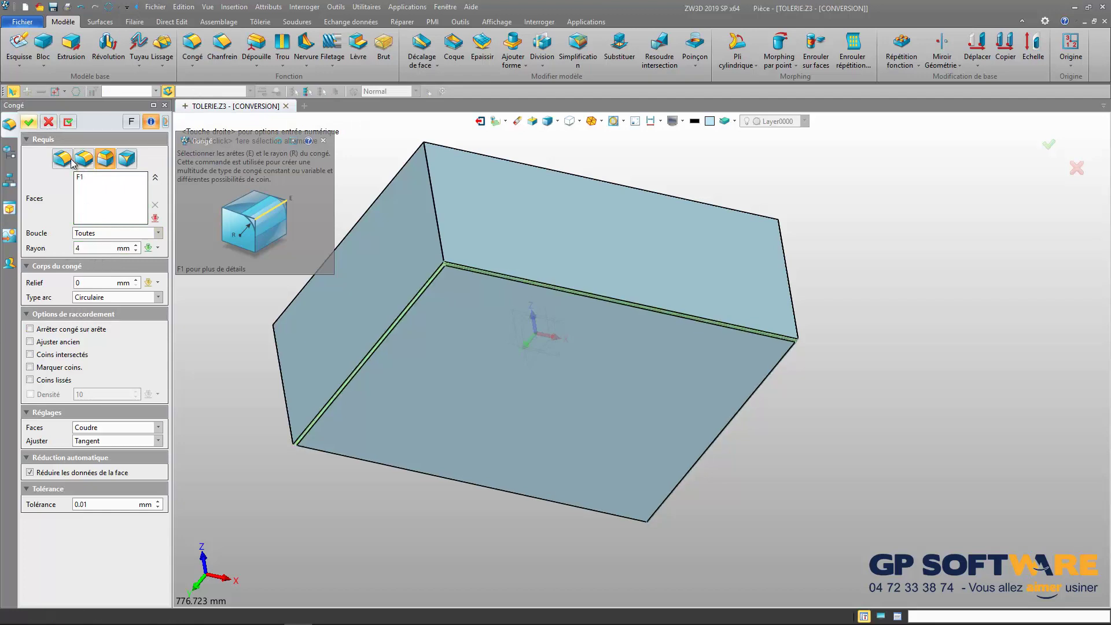
- Mark all of the box's bends for sheet metal, using the outer bottom face as reference and a K factor of 0.41
{"action": "right_click_drag", "start_coordinate": [526, 290], "coordinate": [528, 382]}
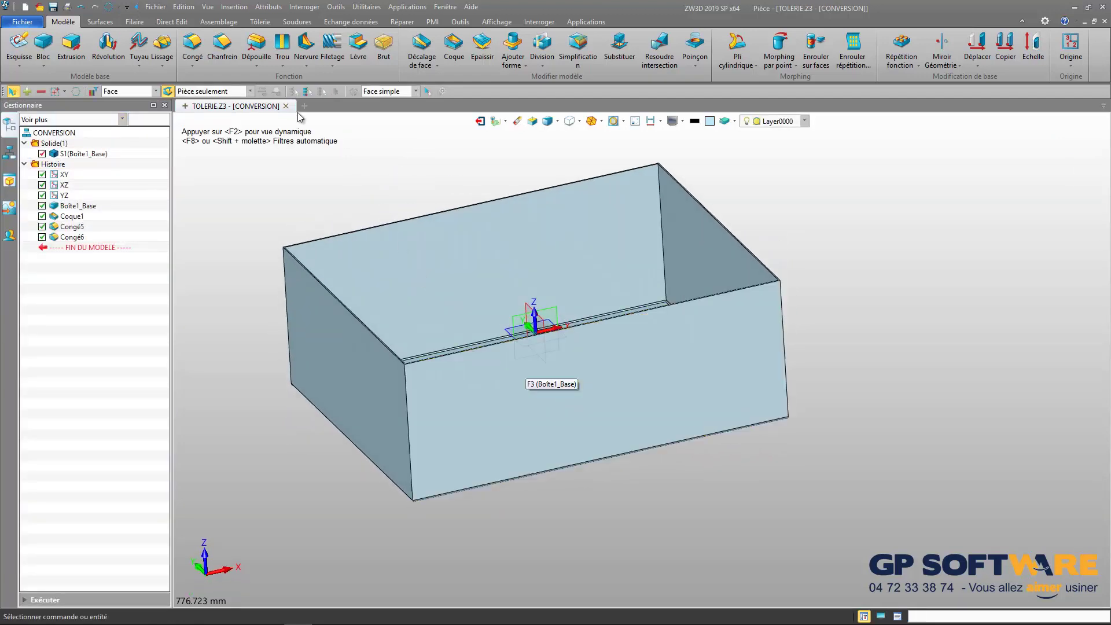
{"action": "left_click", "coordinate": [259, 23]}
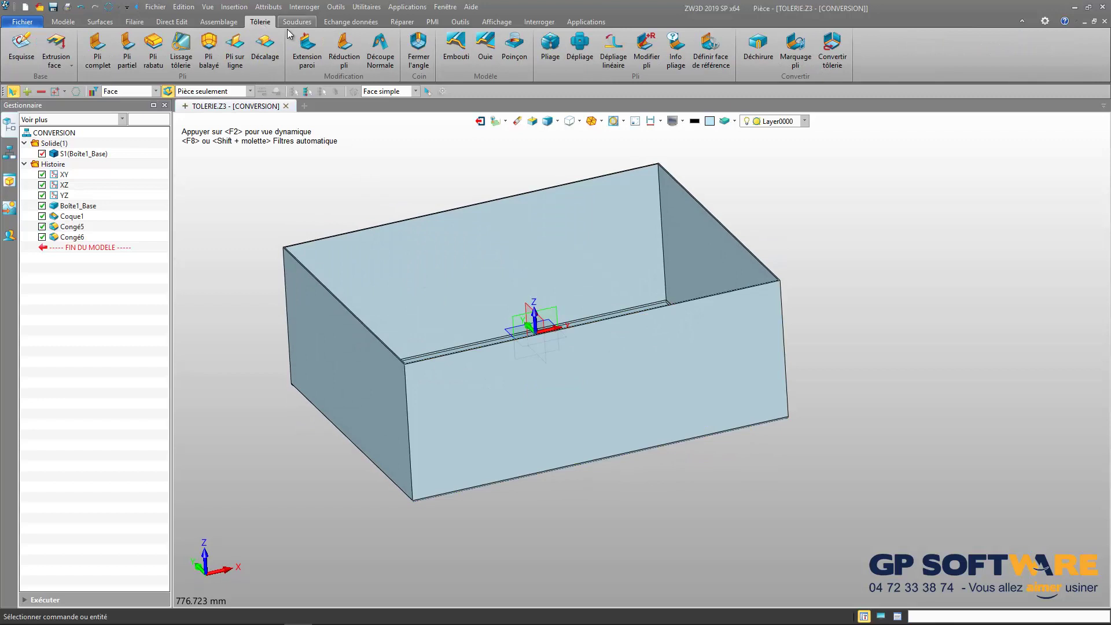
{"action": "left_click", "coordinate": [796, 48]}
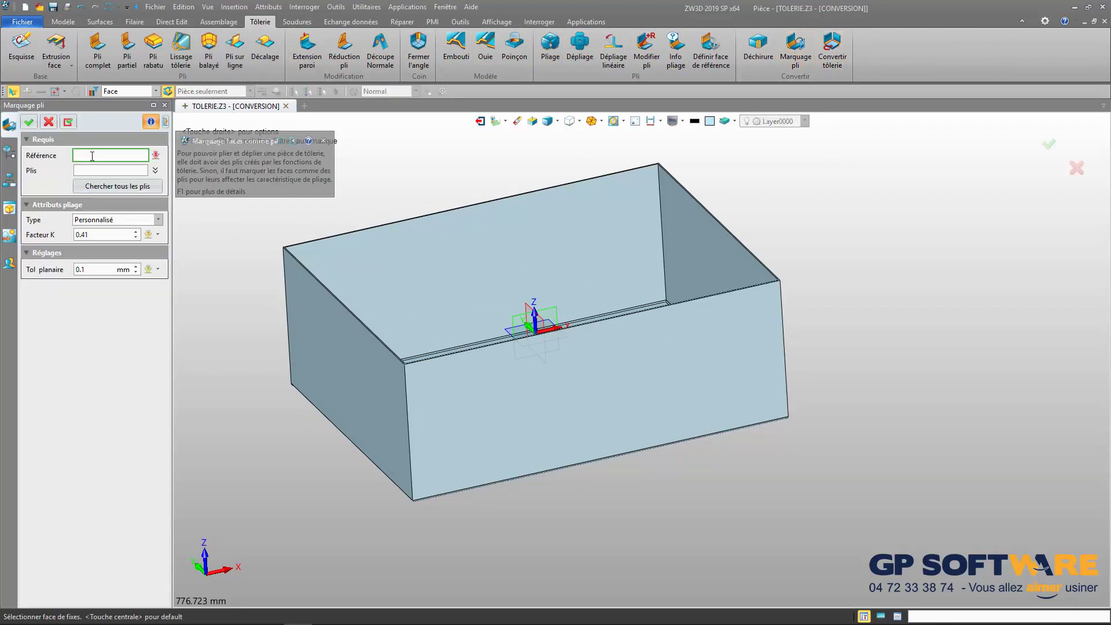
{"action": "middle_click_drag", "start_coordinate": [506, 377], "coordinate": [426, 397]}
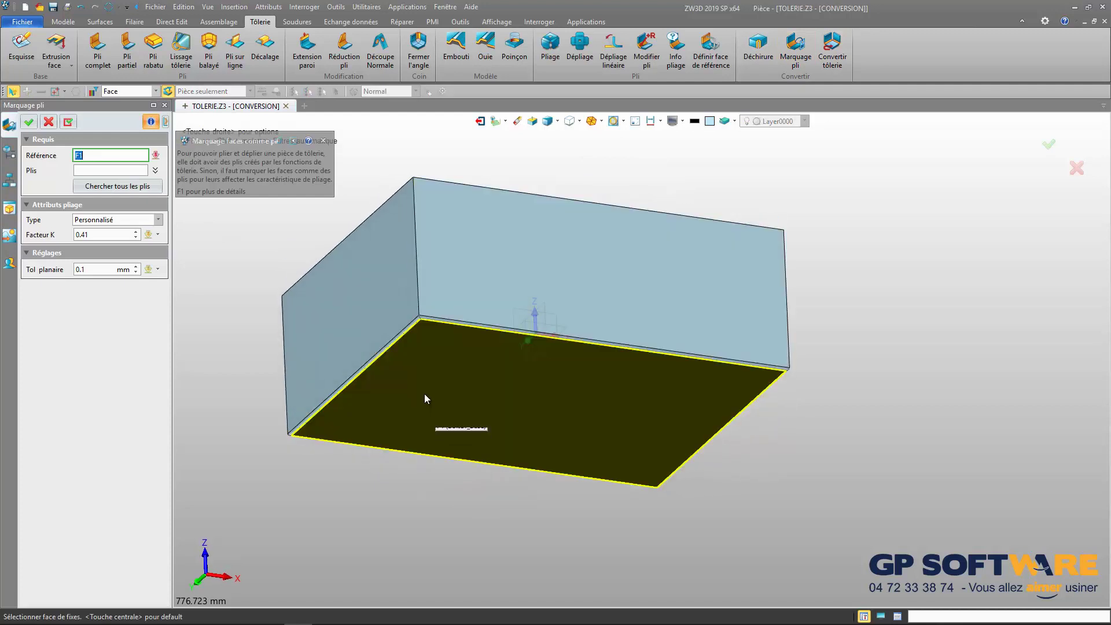
{"action": "left_click", "coordinate": [429, 385]}
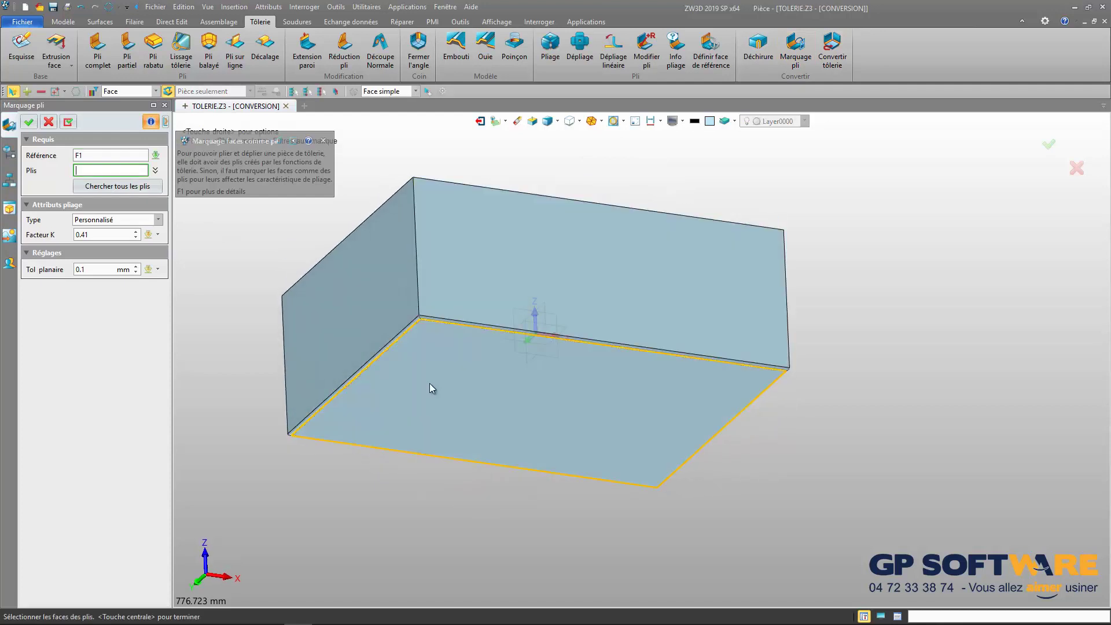
{"action": "left_click", "coordinate": [110, 189]}
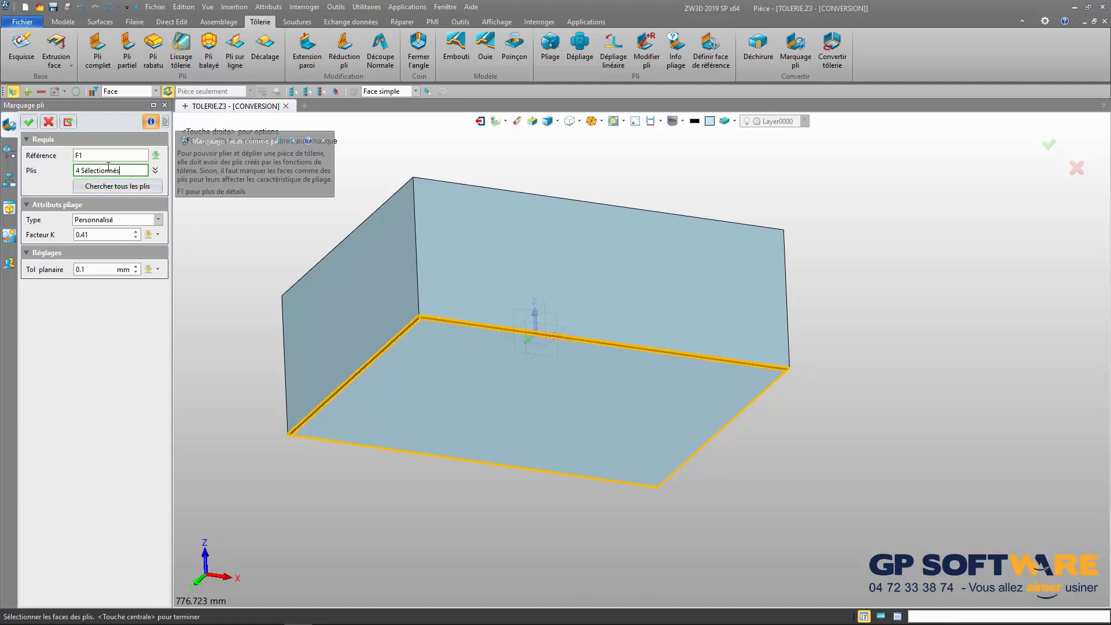
{"action": "left_click", "coordinate": [30, 124]}
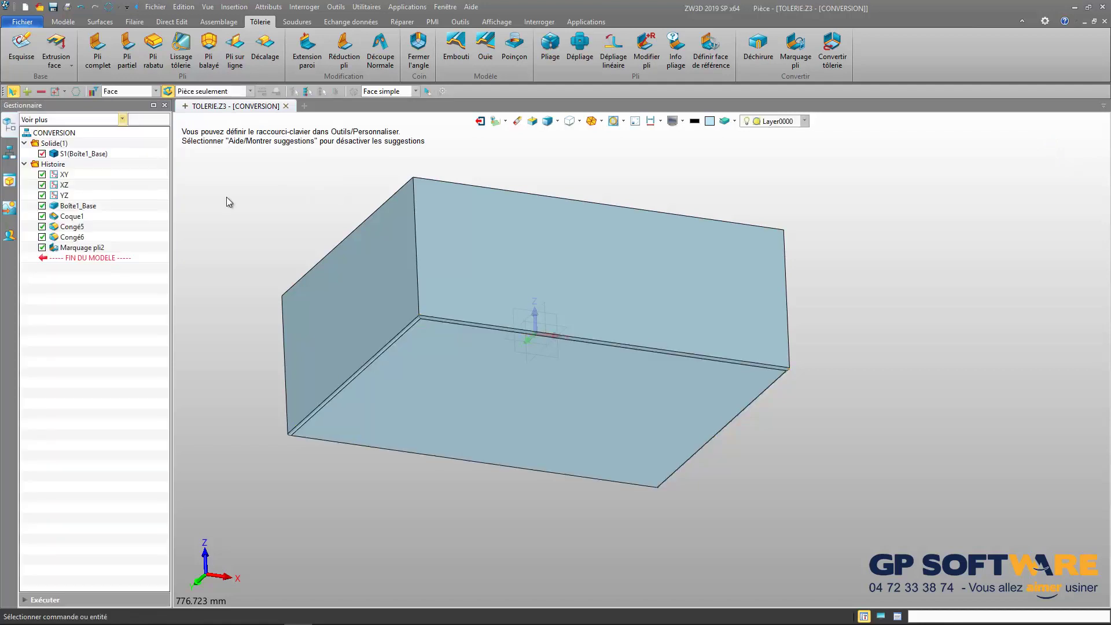
- Rip the box along its four vertical corner edges with a 0.1 mm gap
{"action": "middle_click_drag", "start_coordinate": [350, 329], "coordinate": [482, 328]}
{"action": "scroll", "coordinate": [460, 409], "scroll_direction": "up", "scroll_amount": 1}
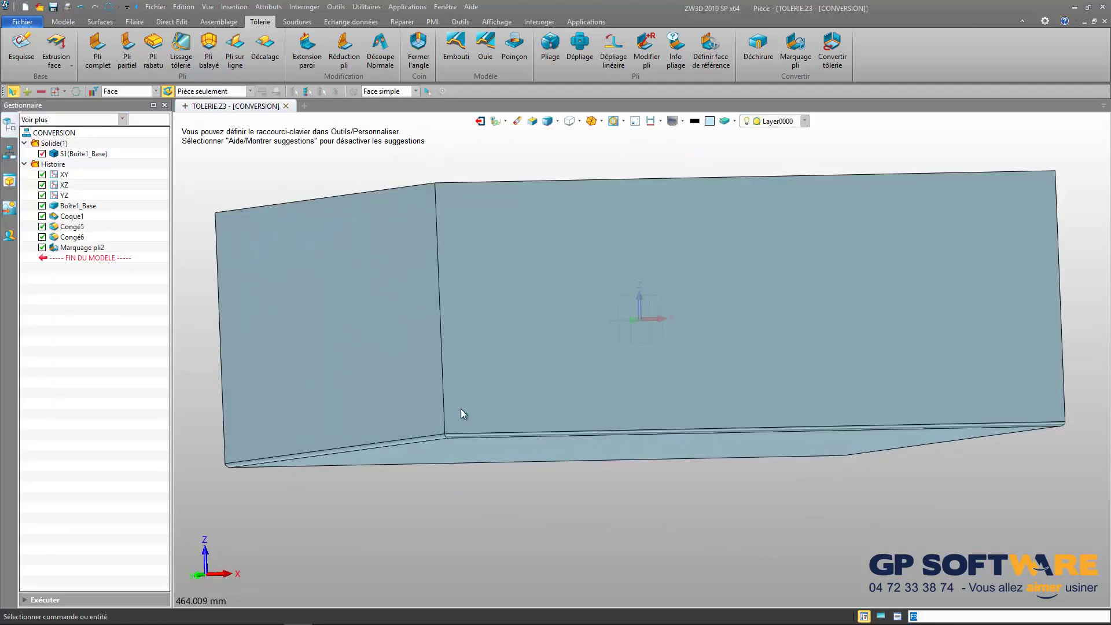
{"action": "scroll", "coordinate": [462, 409], "scroll_direction": "down", "scroll_amount": 2}
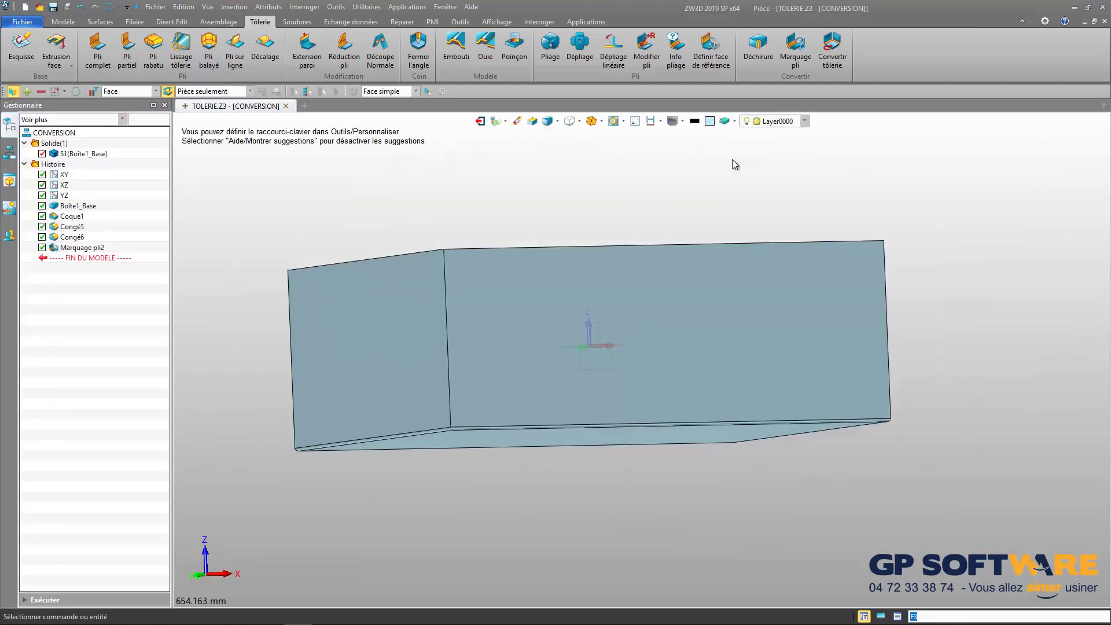
{"action": "left_click", "coordinate": [759, 48]}
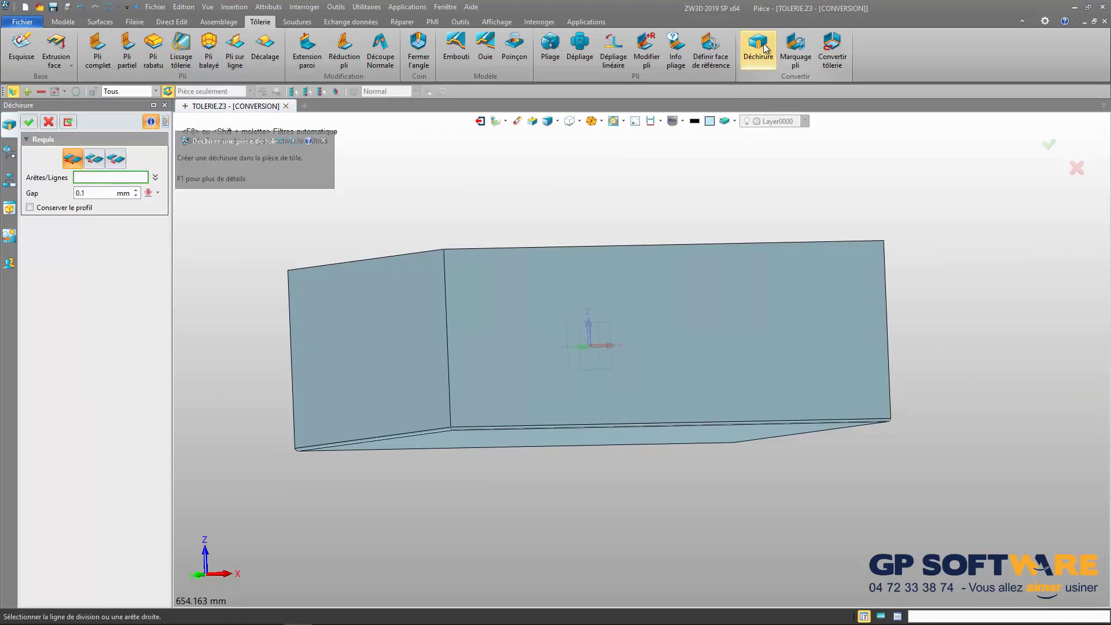
{"action": "left_click", "coordinate": [449, 308]}
{"action": "left_click", "coordinate": [292, 331]}
{"action": "middle_click_drag", "start_coordinate": [602, 331], "coordinate": [566, 383]}
{"action": "left_click", "coordinate": [640, 413]}
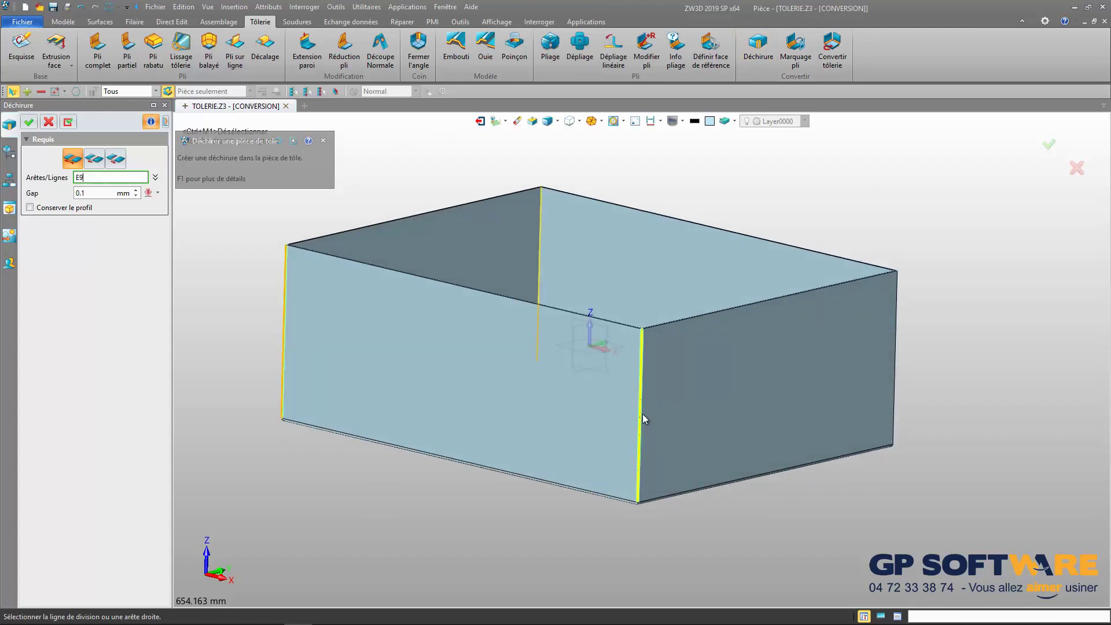
{"action": "left_click", "coordinate": [897, 373]}
{"action": "middle_click_drag", "start_coordinate": [897, 373], "coordinate": [724, 391]}
{"action": "right_click_drag", "start_coordinate": [723, 391], "coordinate": [715, 368]}
{"action": "scroll", "coordinate": [638, 321], "scroll_direction": "up", "scroll_amount": 3}
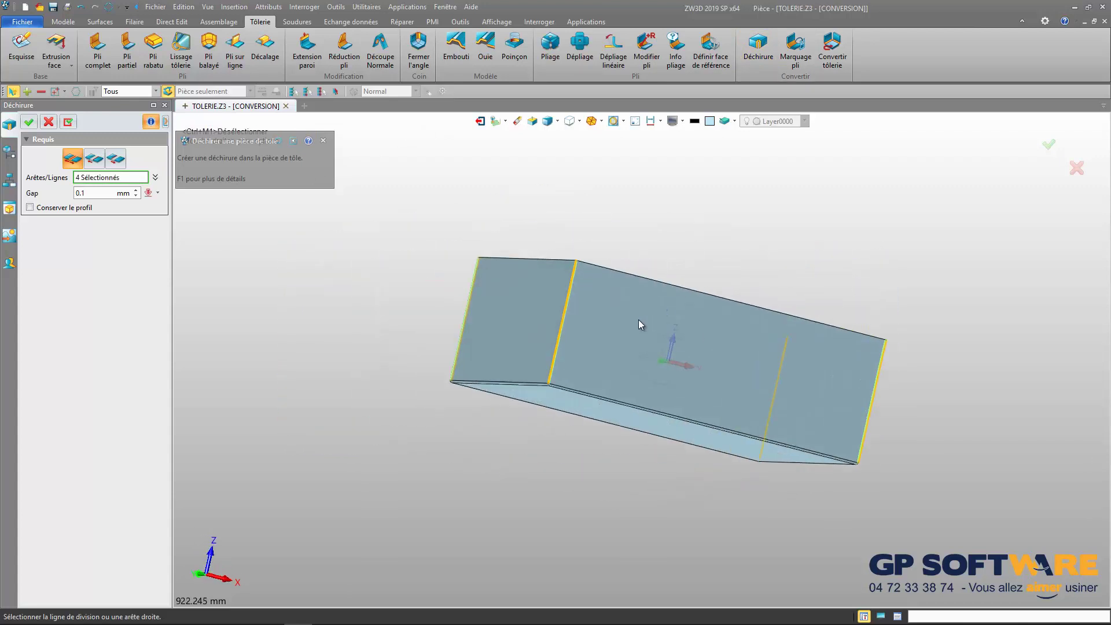
{"action": "left_click", "coordinate": [89, 193]}
{"action": "scroll", "coordinate": [548, 394], "scroll_direction": "up", "scroll_amount": 3}
{"action": "scroll", "coordinate": [414, 290], "scroll_direction": "down", "scroll_amount": 2}
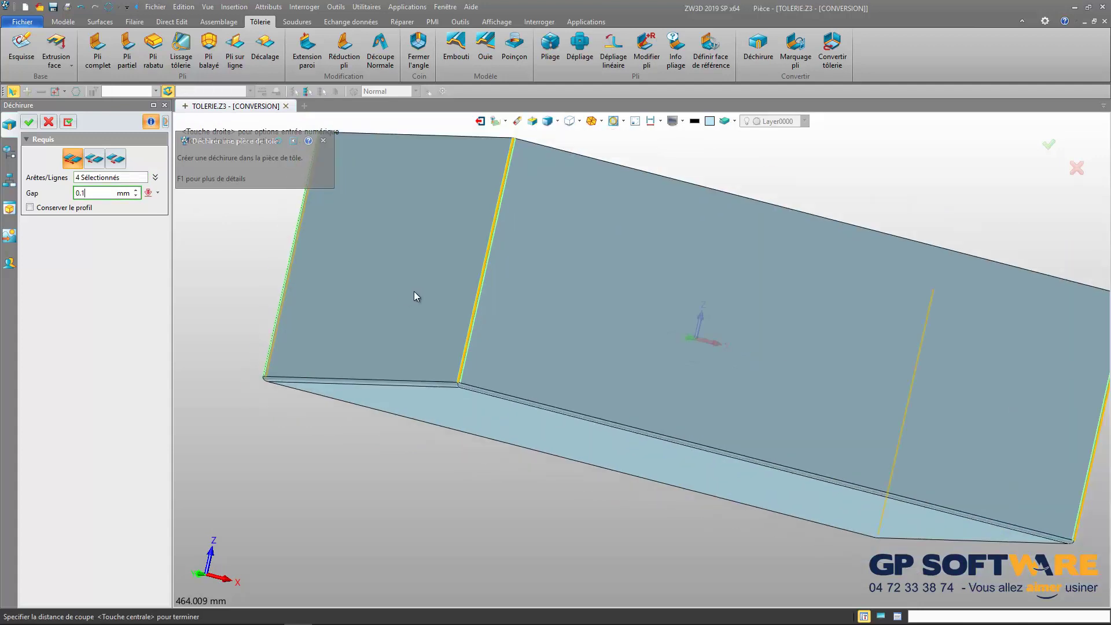
{"action": "scroll", "coordinate": [478, 442], "scroll_direction": "up", "scroll_amount": 5}
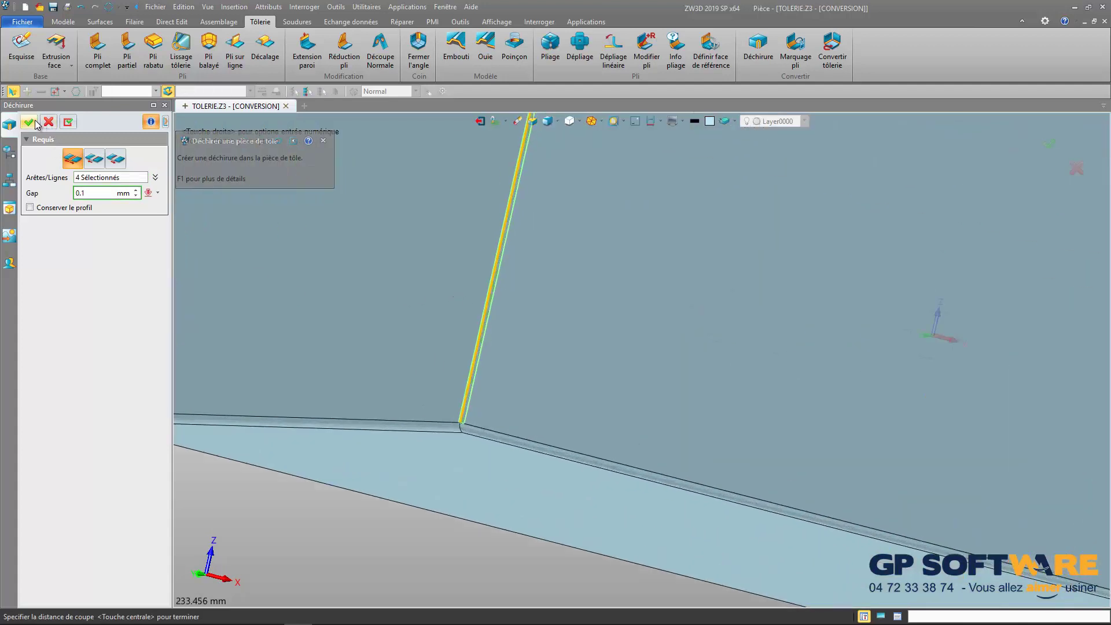
{"action": "left_click", "coordinate": [34, 122]}
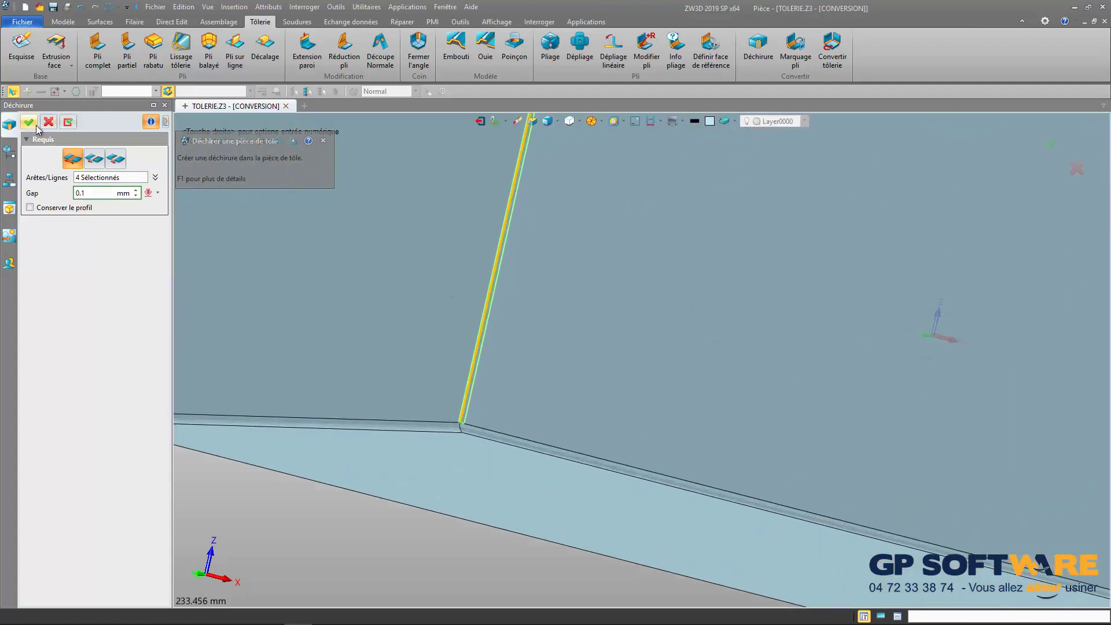
- Unfold the whole ripped box into a flat pattern
{"action": "scroll", "coordinate": [523, 416], "scroll_direction": "down", "scroll_amount": 3}
{"action": "right_click_drag", "start_coordinate": [504, 342], "coordinate": [629, 169]}
{"action": "scroll", "coordinate": [492, 284], "scroll_direction": "up", "scroll_amount": 4}
{"action": "scroll", "coordinate": [486, 391], "scroll_direction": "down", "scroll_amount": 8}
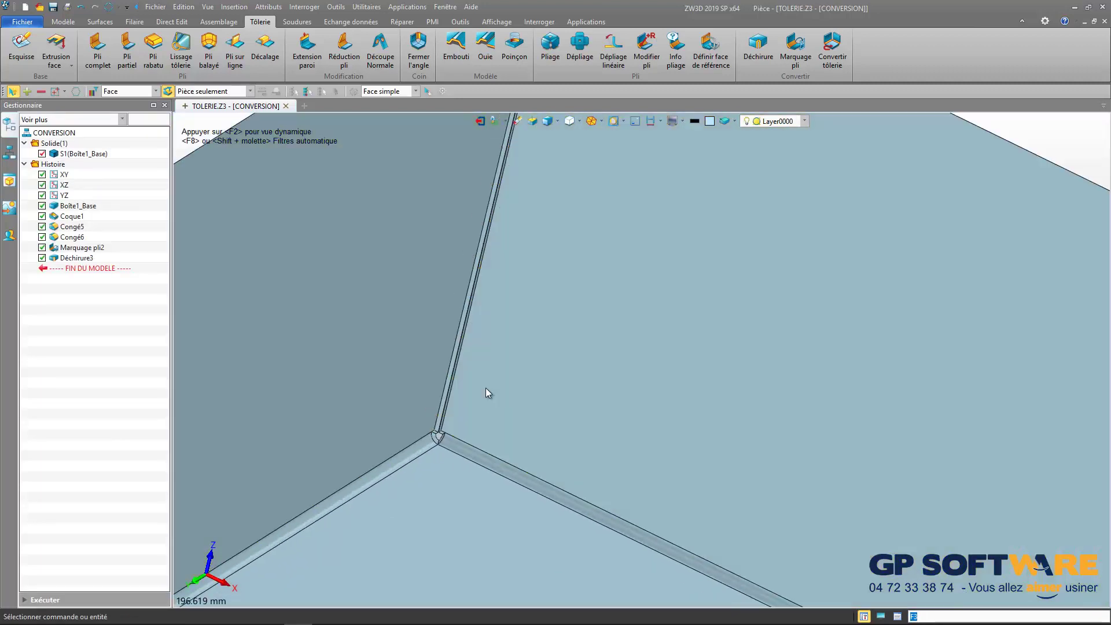
{"action": "right_click_drag", "start_coordinate": [499, 347], "coordinate": [564, 348]}
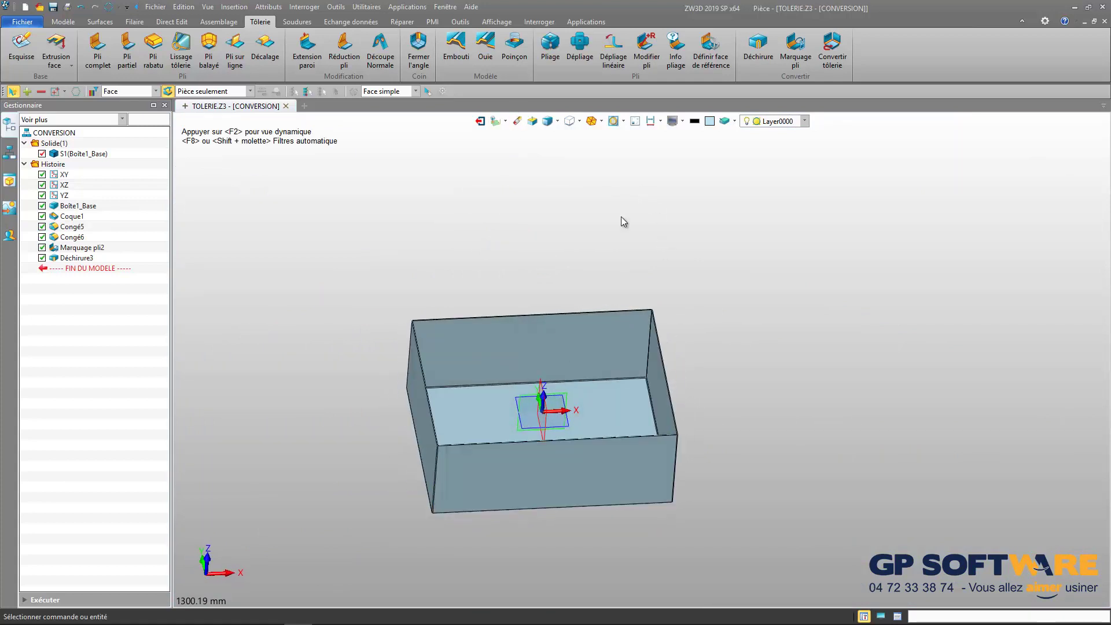
{"action": "left_click", "coordinate": [593, 52]}
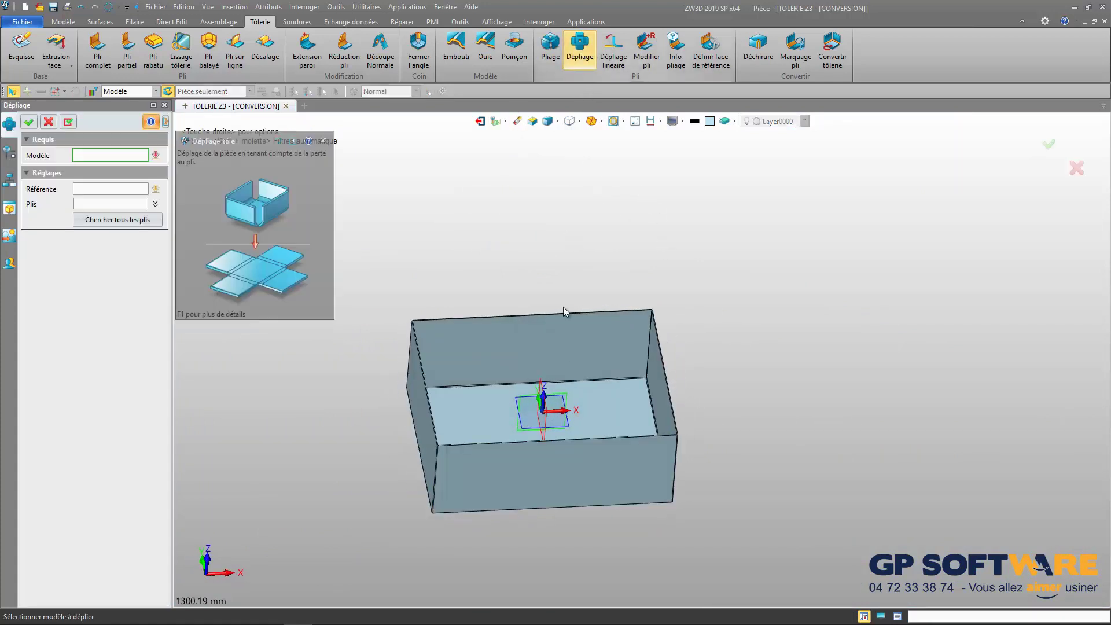
{"action": "left_click", "coordinate": [594, 418]}
{"action": "left_click", "coordinate": [1049, 144]}
{"action": "right_click_drag", "start_coordinate": [619, 399], "coordinate": [521, 401]}
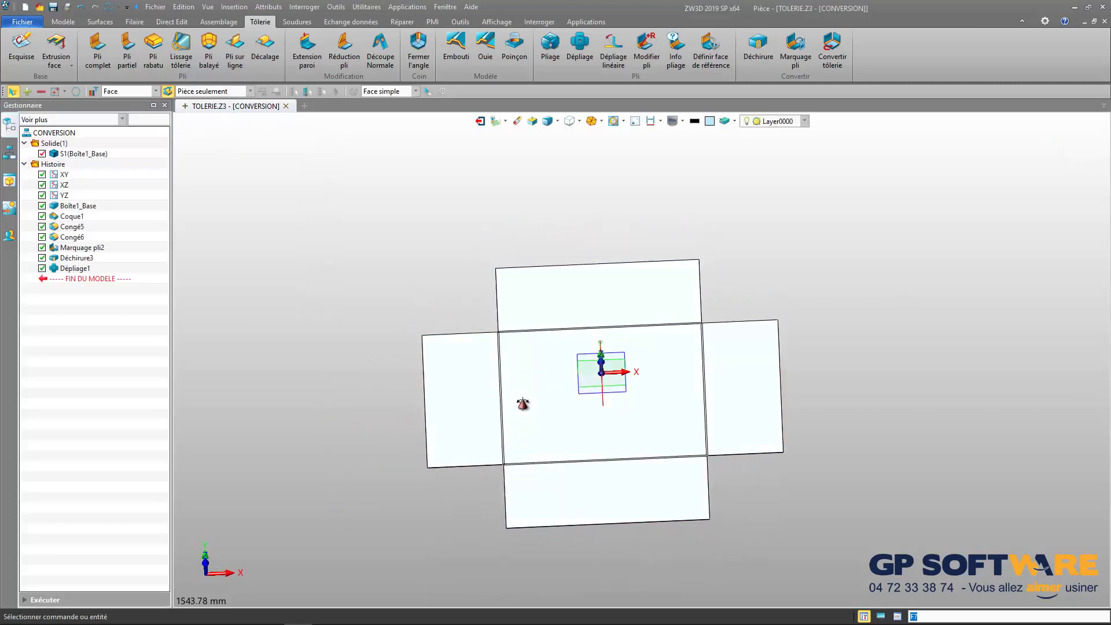
- Fold the flat pattern back into the box shape
{"action": "left_click", "coordinate": [551, 46]}
{"action": "middle_click", "coordinate": [748, 281]}
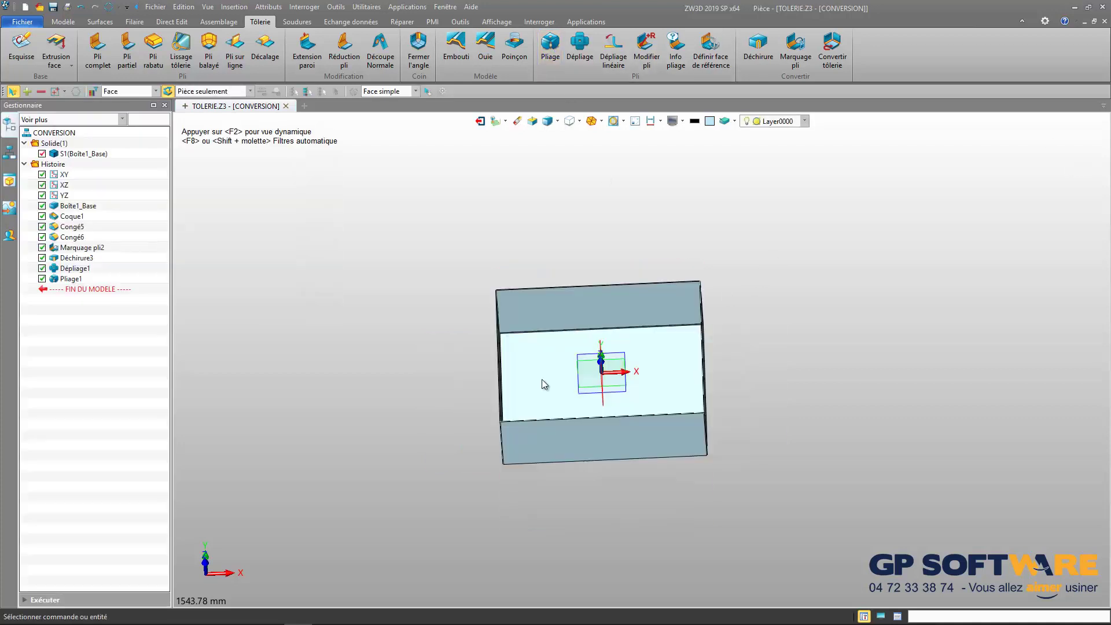
{"action": "scroll", "coordinate": [572, 398], "scroll_direction": "up", "scroll_amount": 2}
{"action": "right_click_drag", "start_coordinate": [572, 398], "coordinate": [658, 427]}
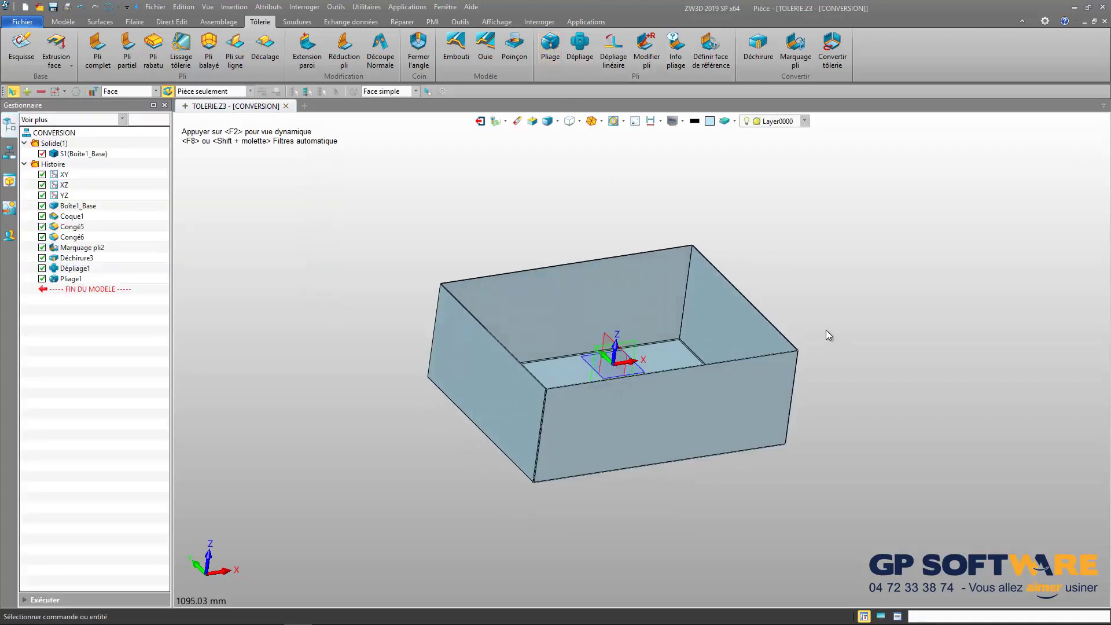
{"action": "scroll", "coordinate": [826, 329], "scroll_direction": "up", "scroll_amount": 1}
{"action": "right_click_drag", "start_coordinate": [797, 315], "coordinate": [791, 318]}
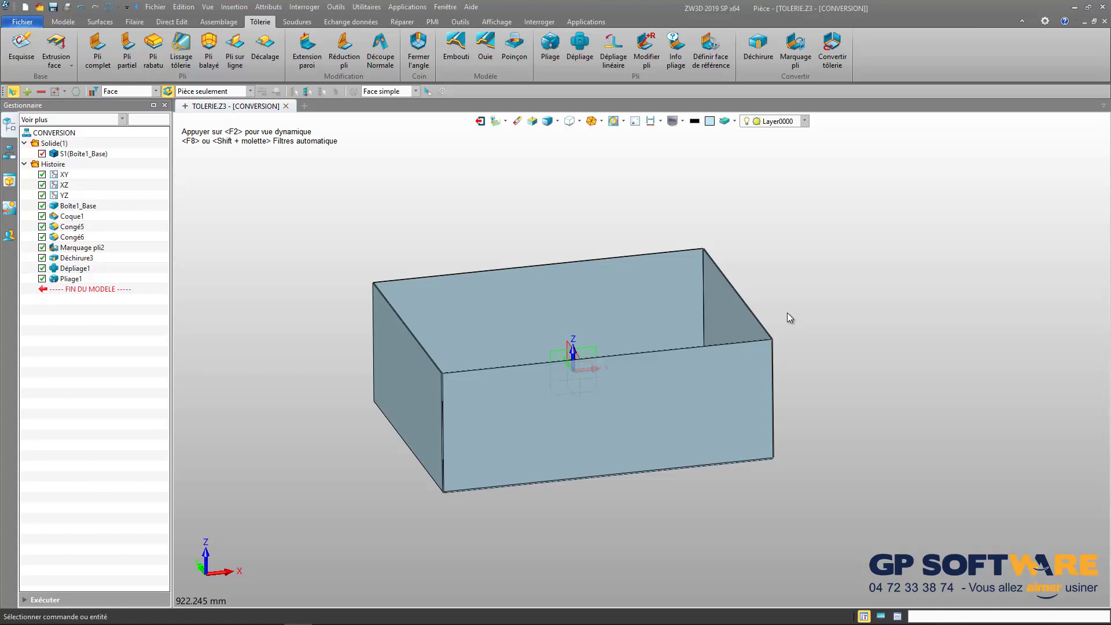